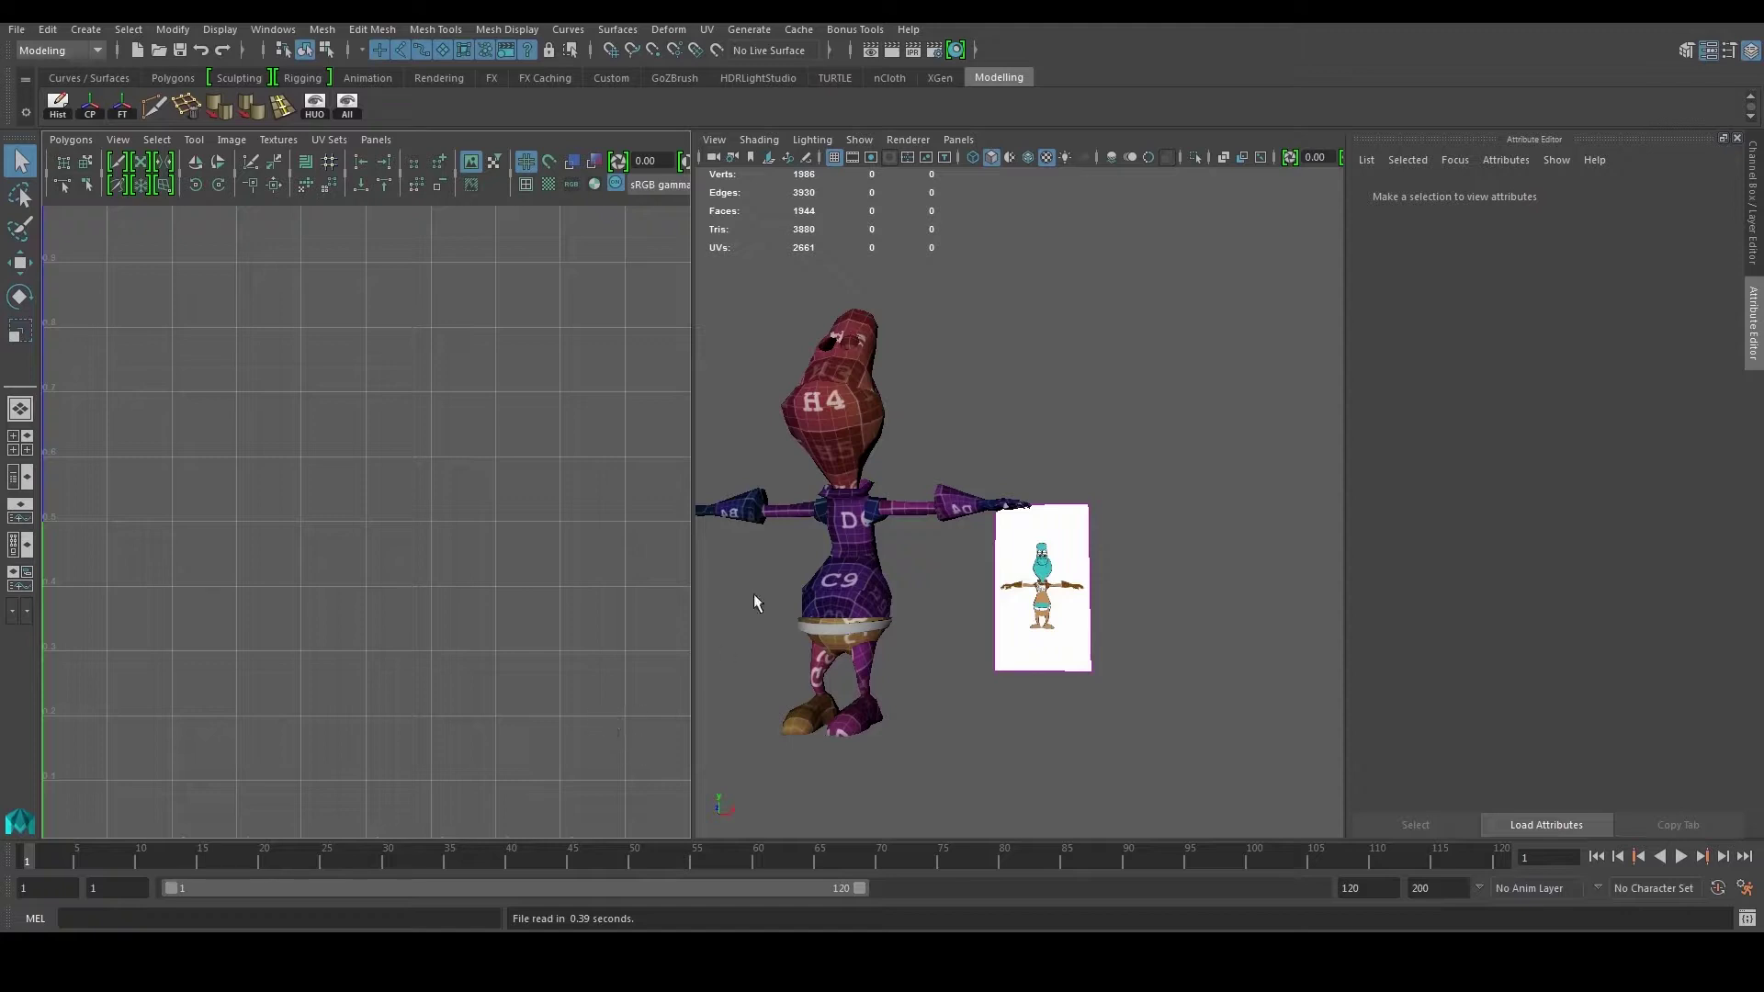
# Step: Select all of the character's meshes except the belt, showing their UV shells together in the UV editor
pyautogui.click(790, 384)
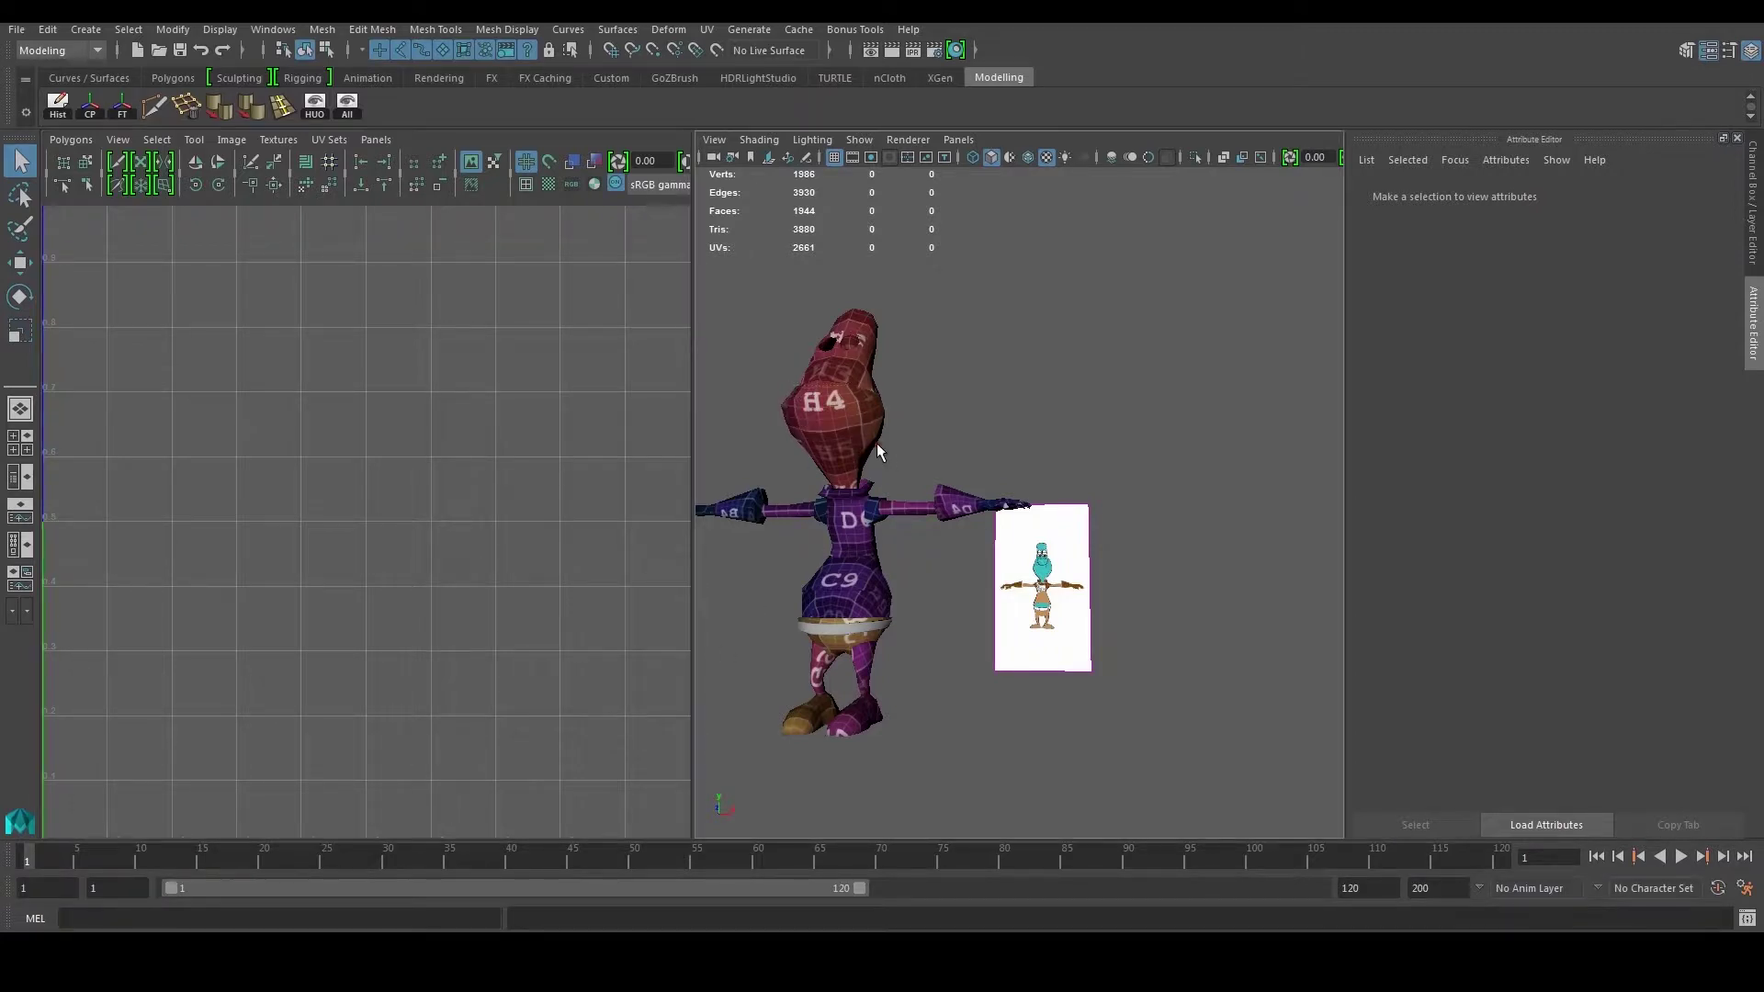
pyautogui.scroll(-2, 896, 461)
pyautogui.scroll(3, 912, 475)
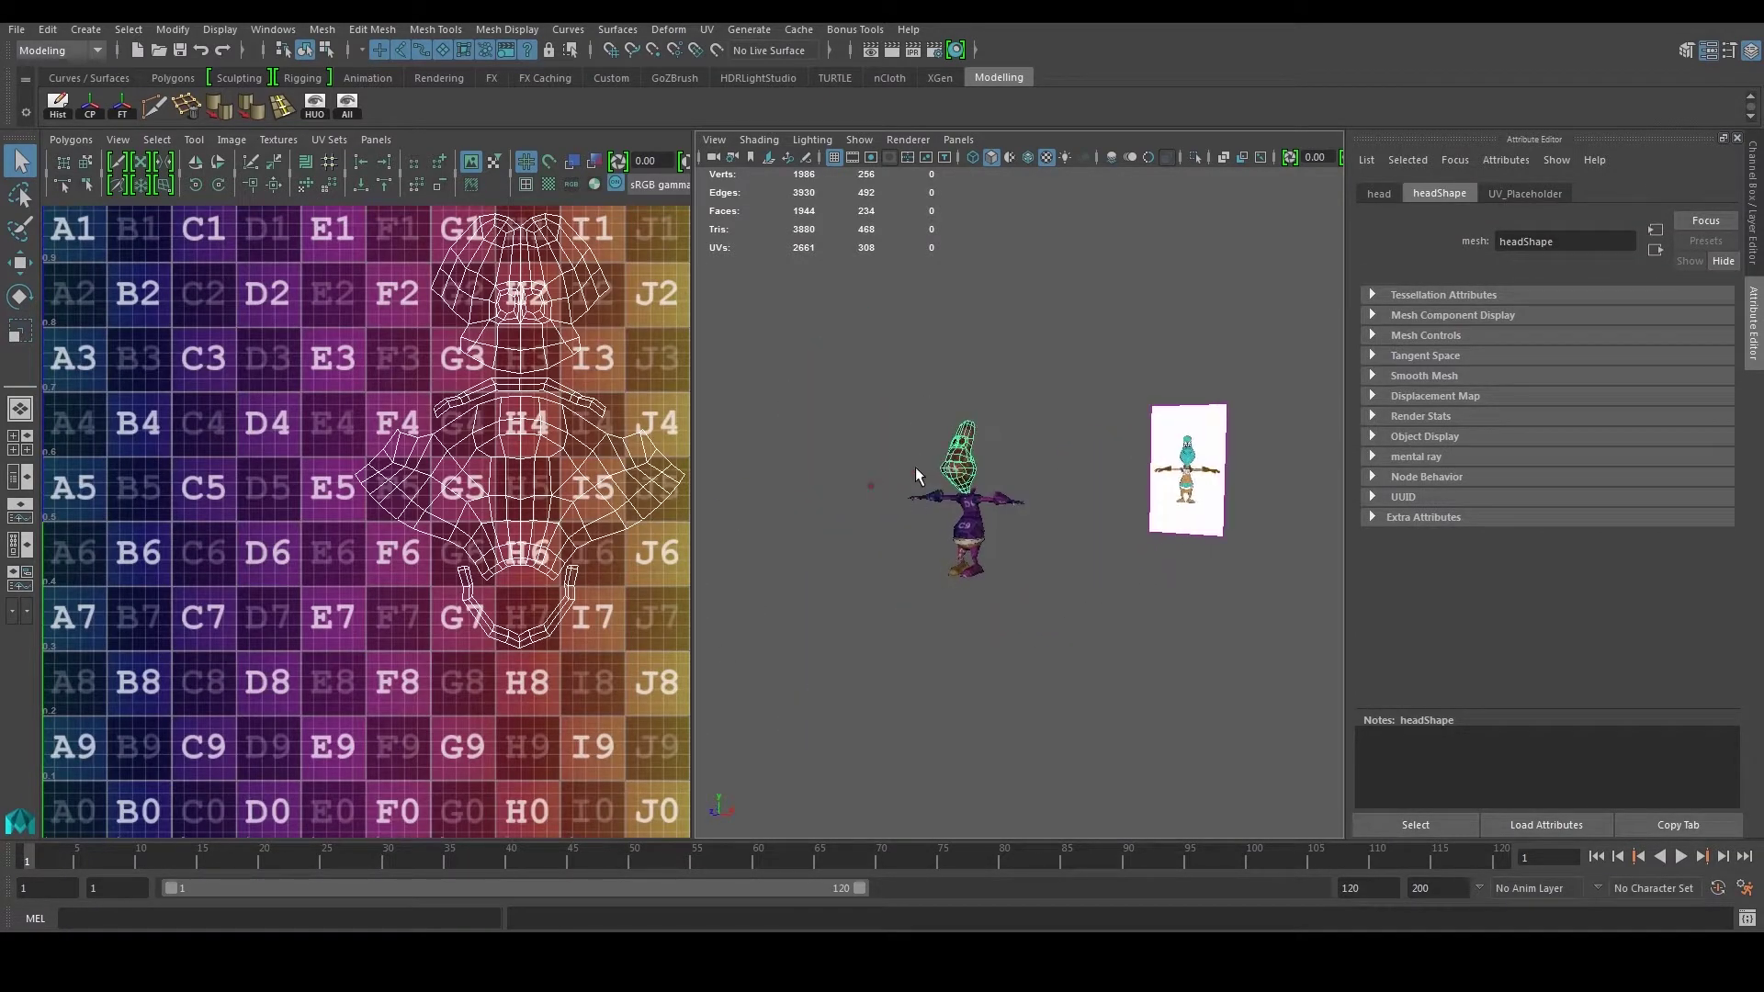
pyautogui.moveTo(789, 396); pyautogui.dragTo(1018, 652)
pyautogui.scroll(-3, 475, 464)
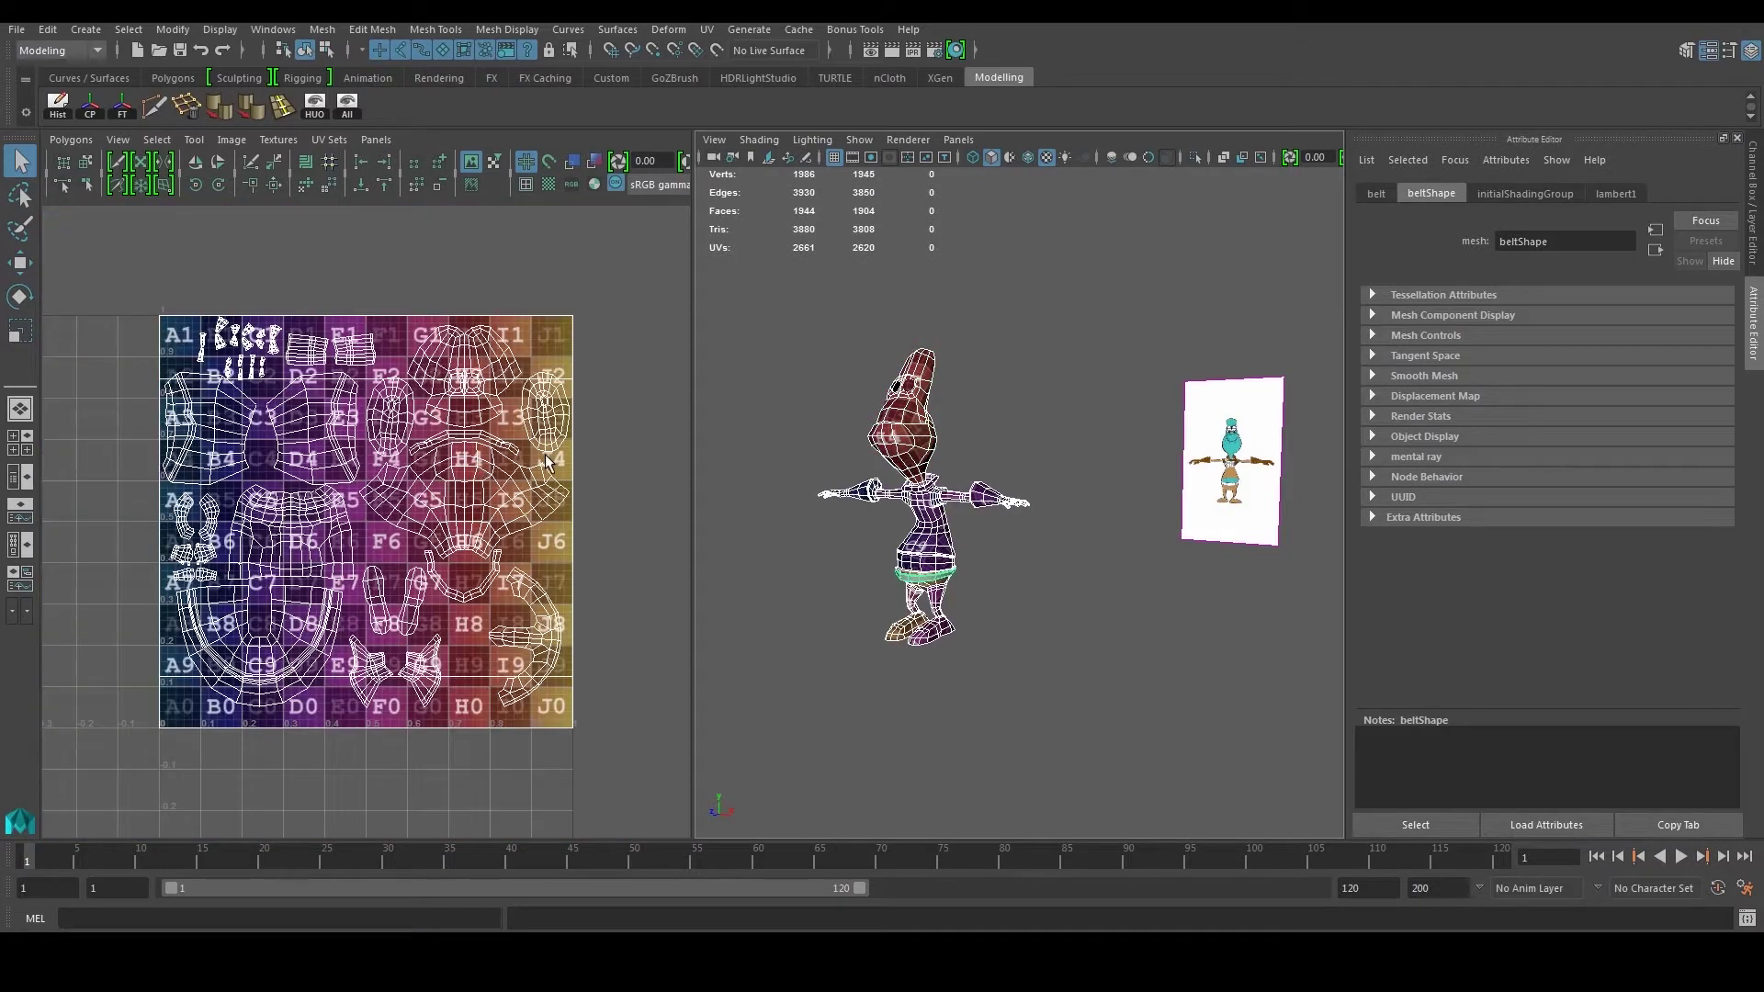
pyautogui.scroll(-2, 1067, 476)
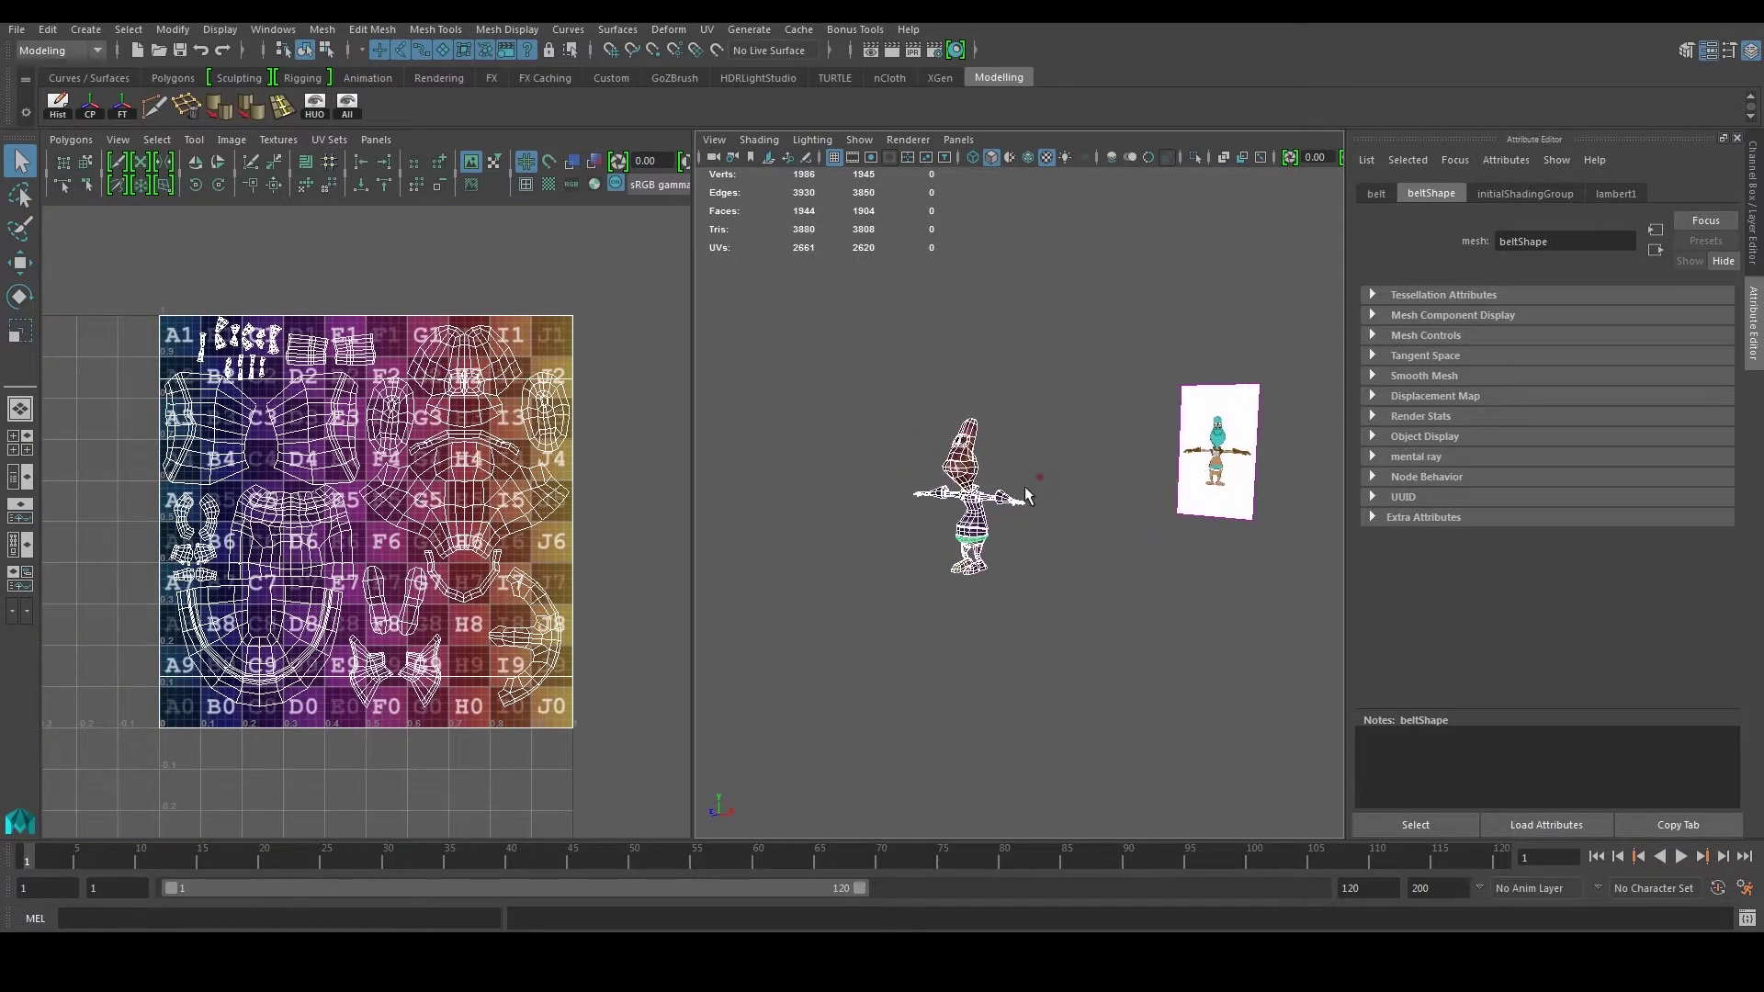
pyautogui.scroll(5, 1029, 482)
pyautogui.click(827, 587)
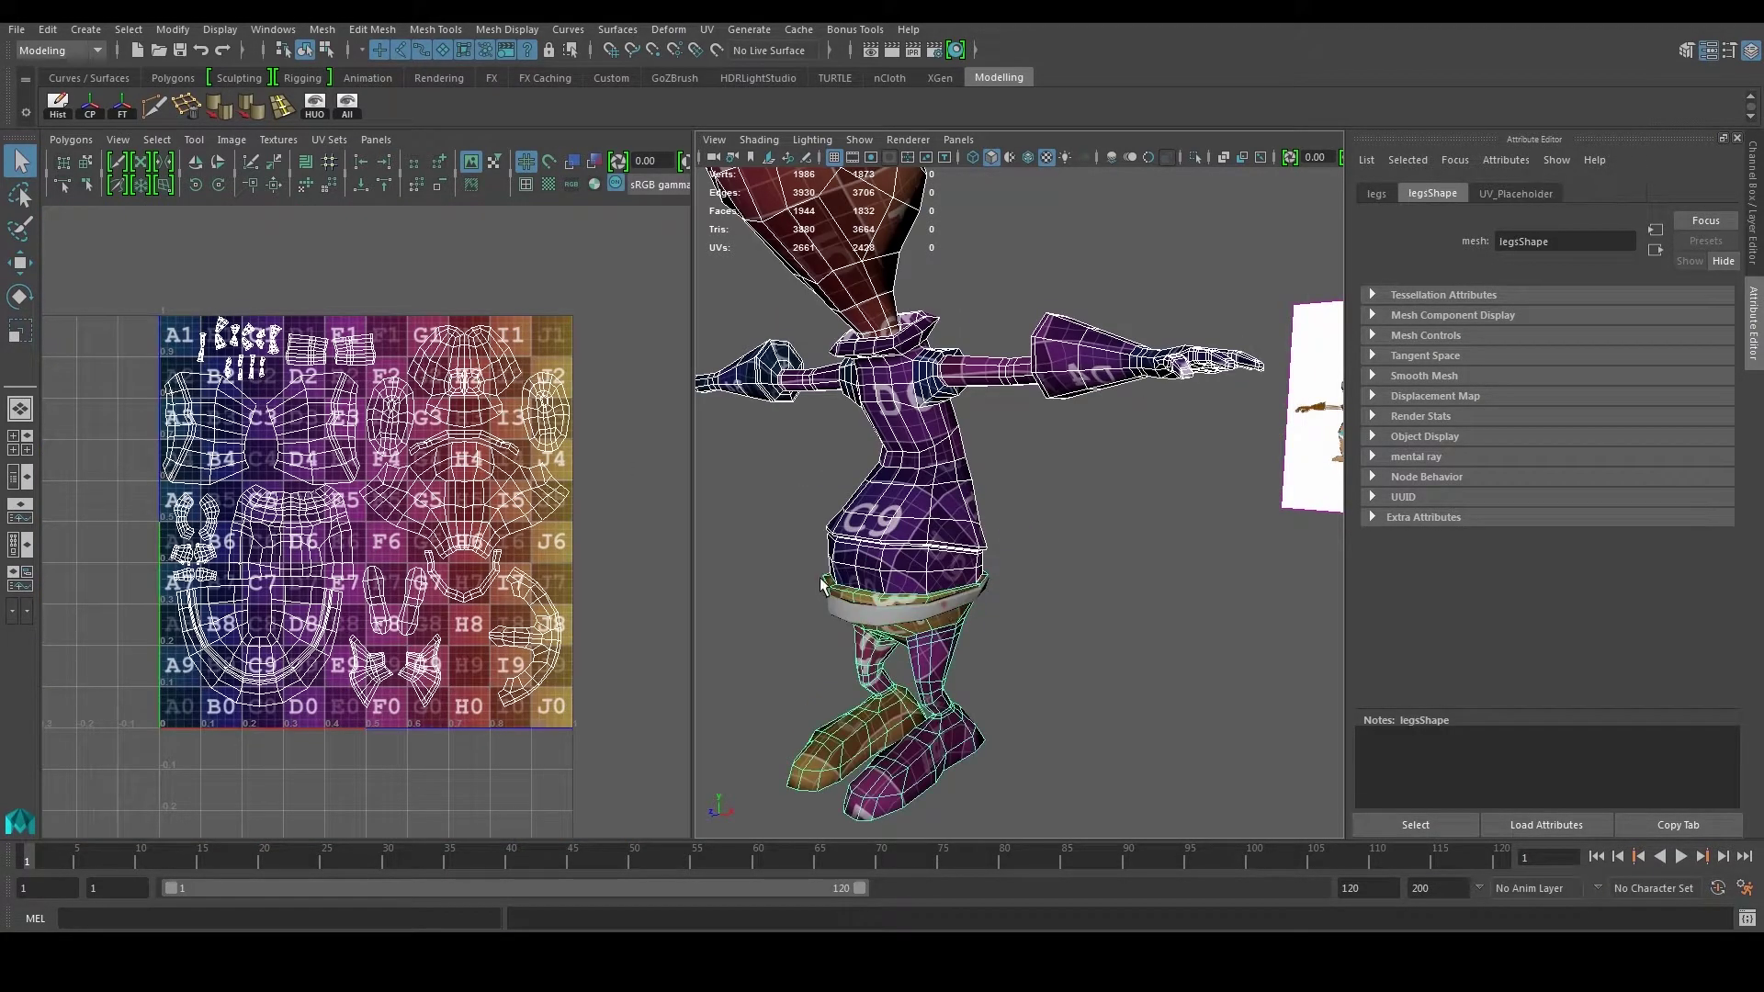
pyautogui.scroll(-3, 888, 606)
pyautogui.scroll(3, 887, 607)
pyautogui.keyDown('alt'); pyautogui.moveTo(887, 606); pyautogui.dragTo(911, 647); pyautogui.keyUp('alt')
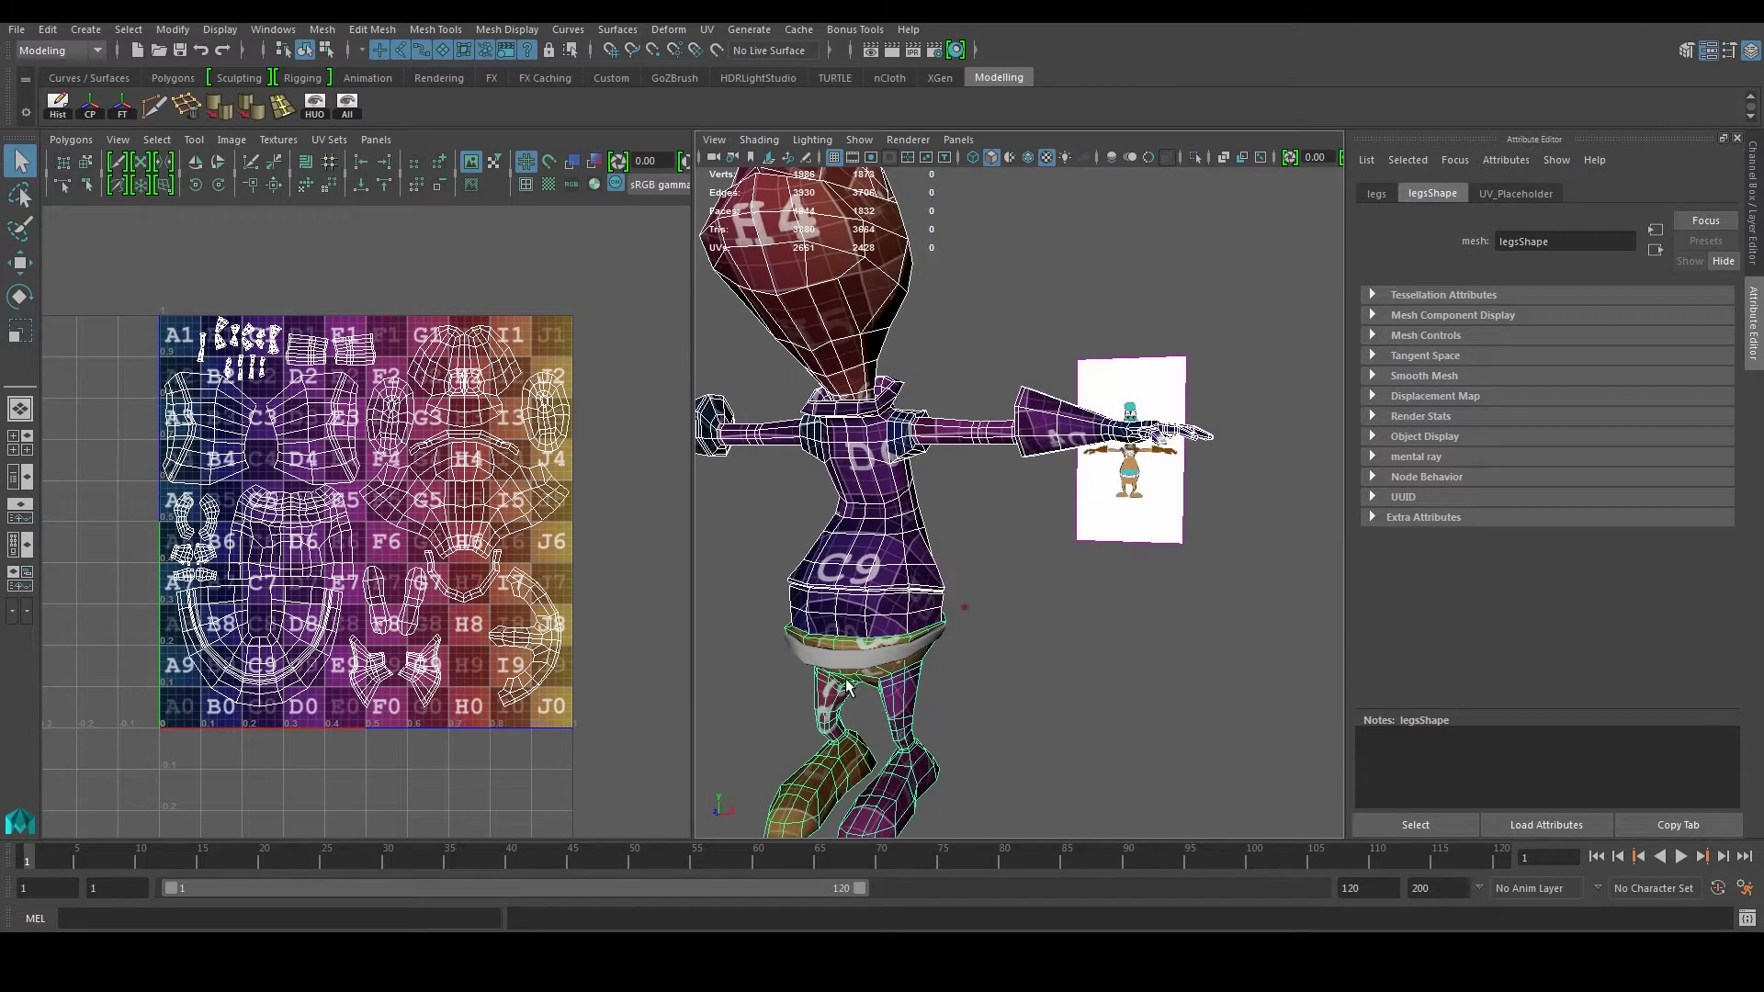
pyautogui.scroll(-2, 867, 656)
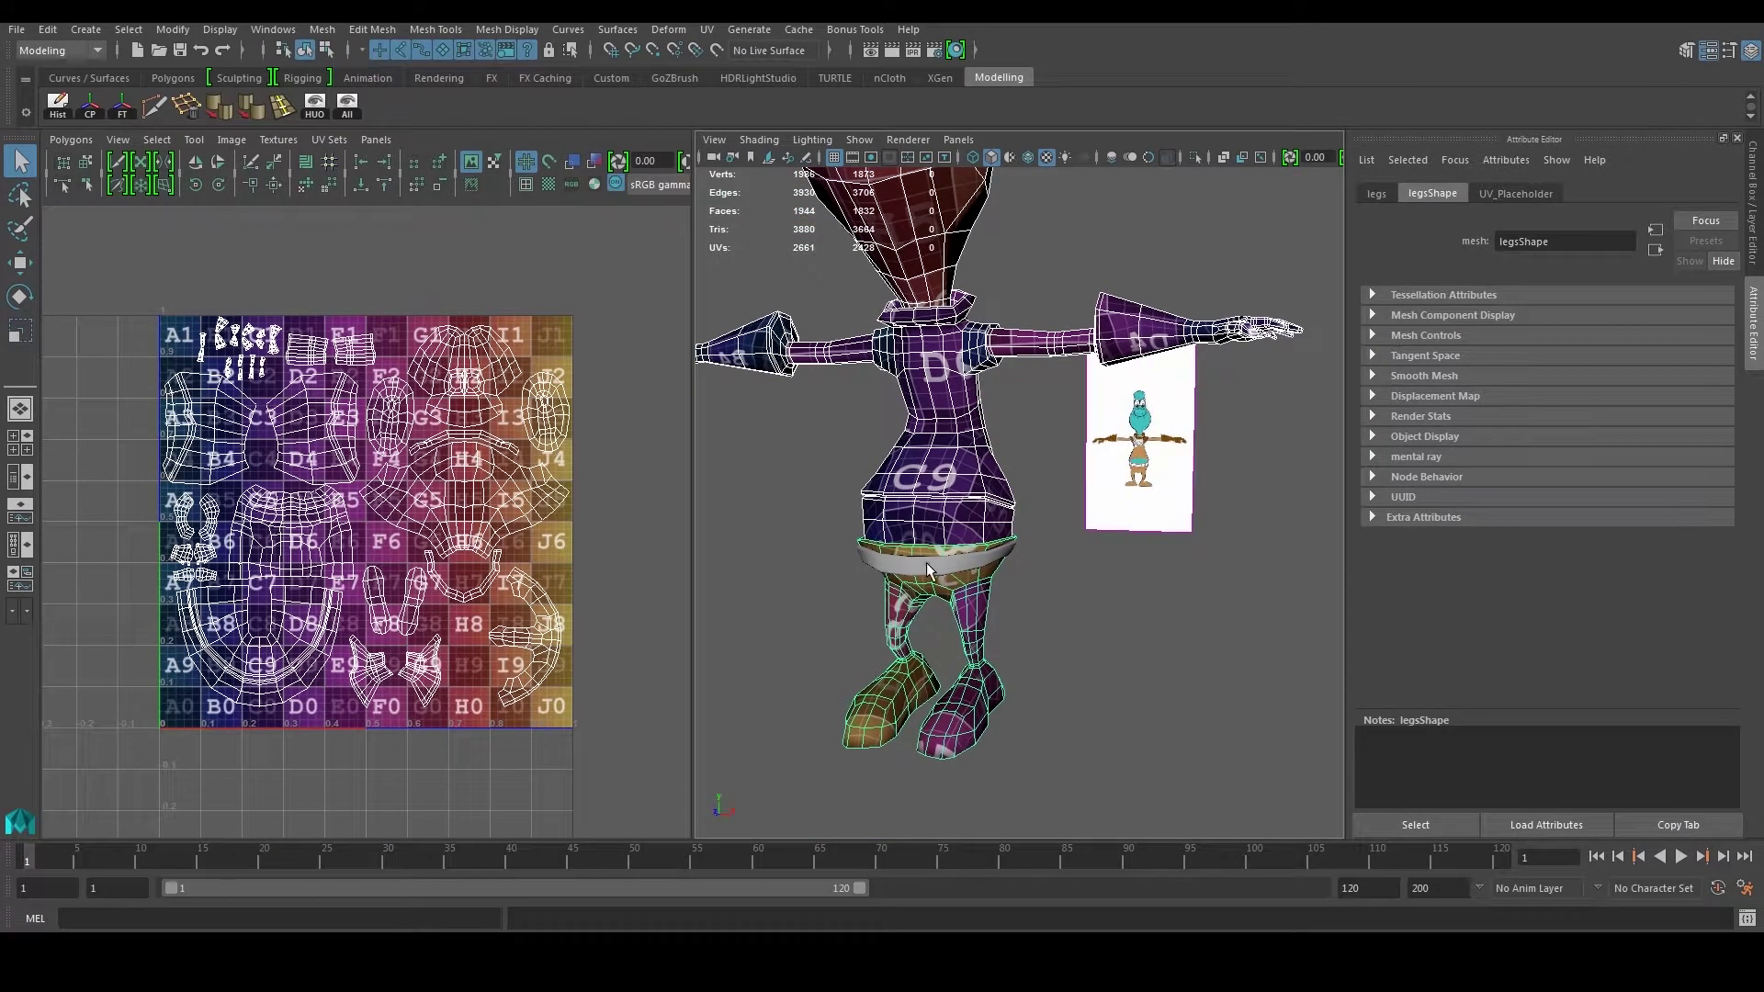
pyautogui.scroll(1, 919, 579)
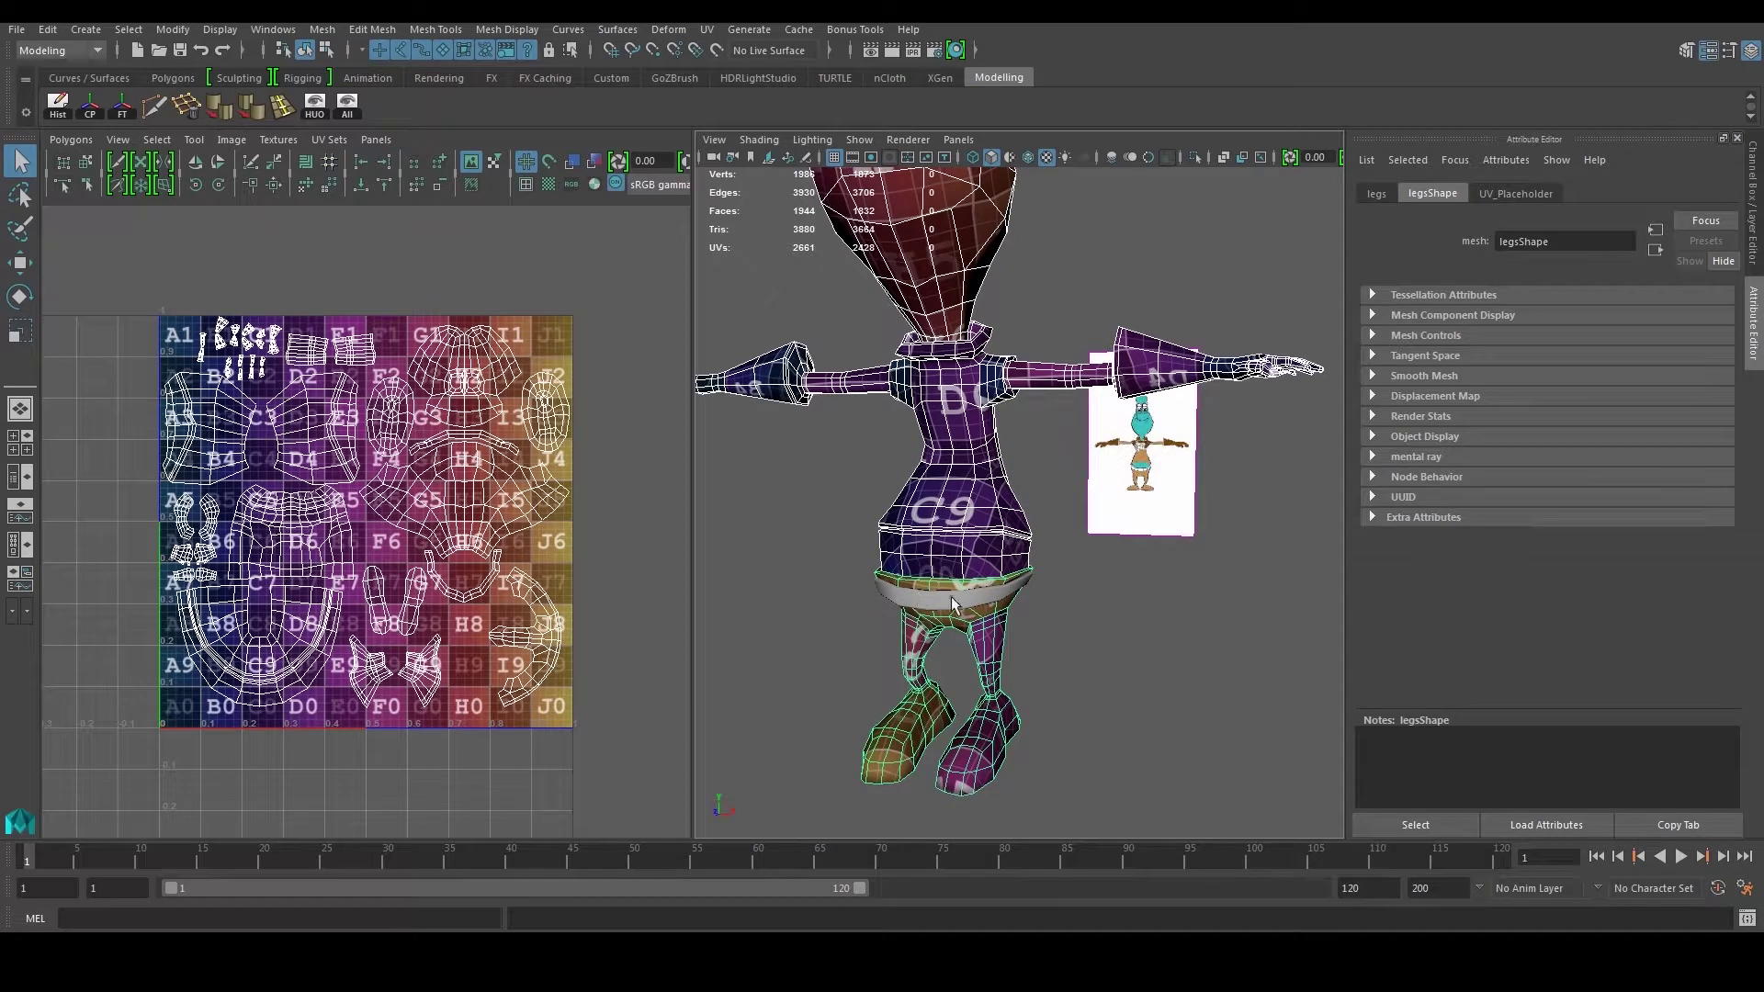
pyautogui.keyDown('alt'); pyautogui.moveTo(919, 434); pyautogui.dragTo(938, 473); pyautogui.keyUp('alt')
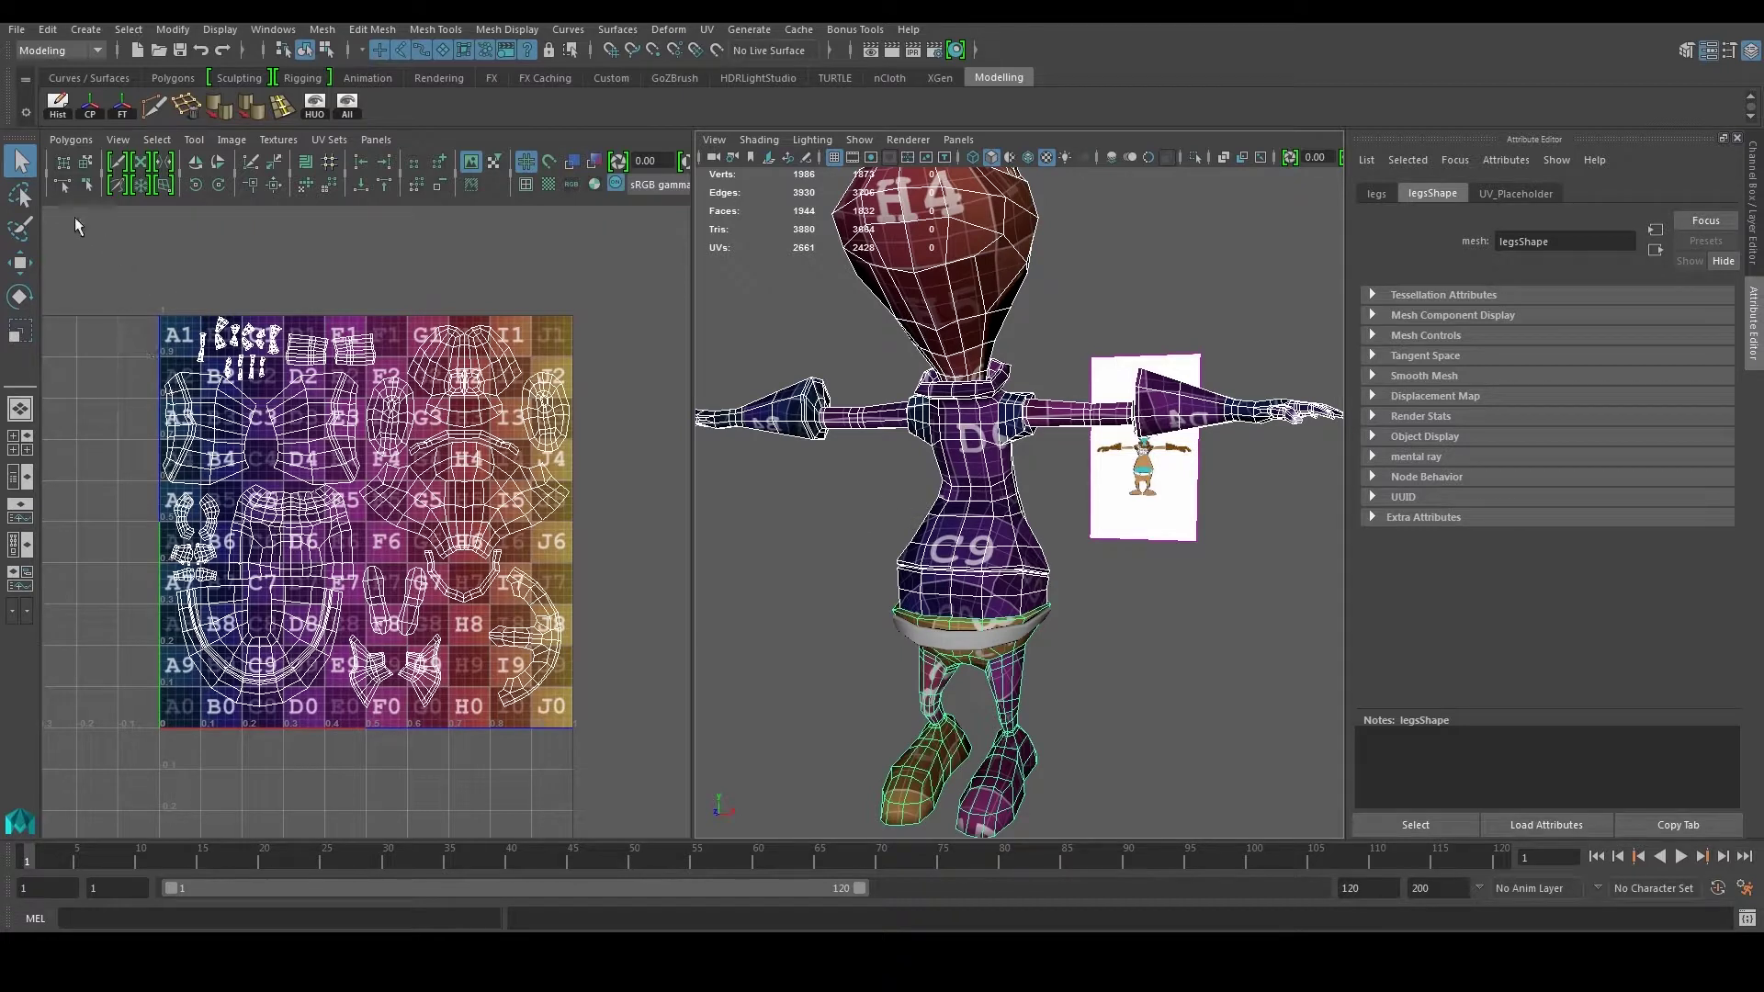
# Step: Export a UV snapshot of the selected meshes as the JPEG image outUV at 2048 x 2048 pixels
pyautogui.click(61, 143)
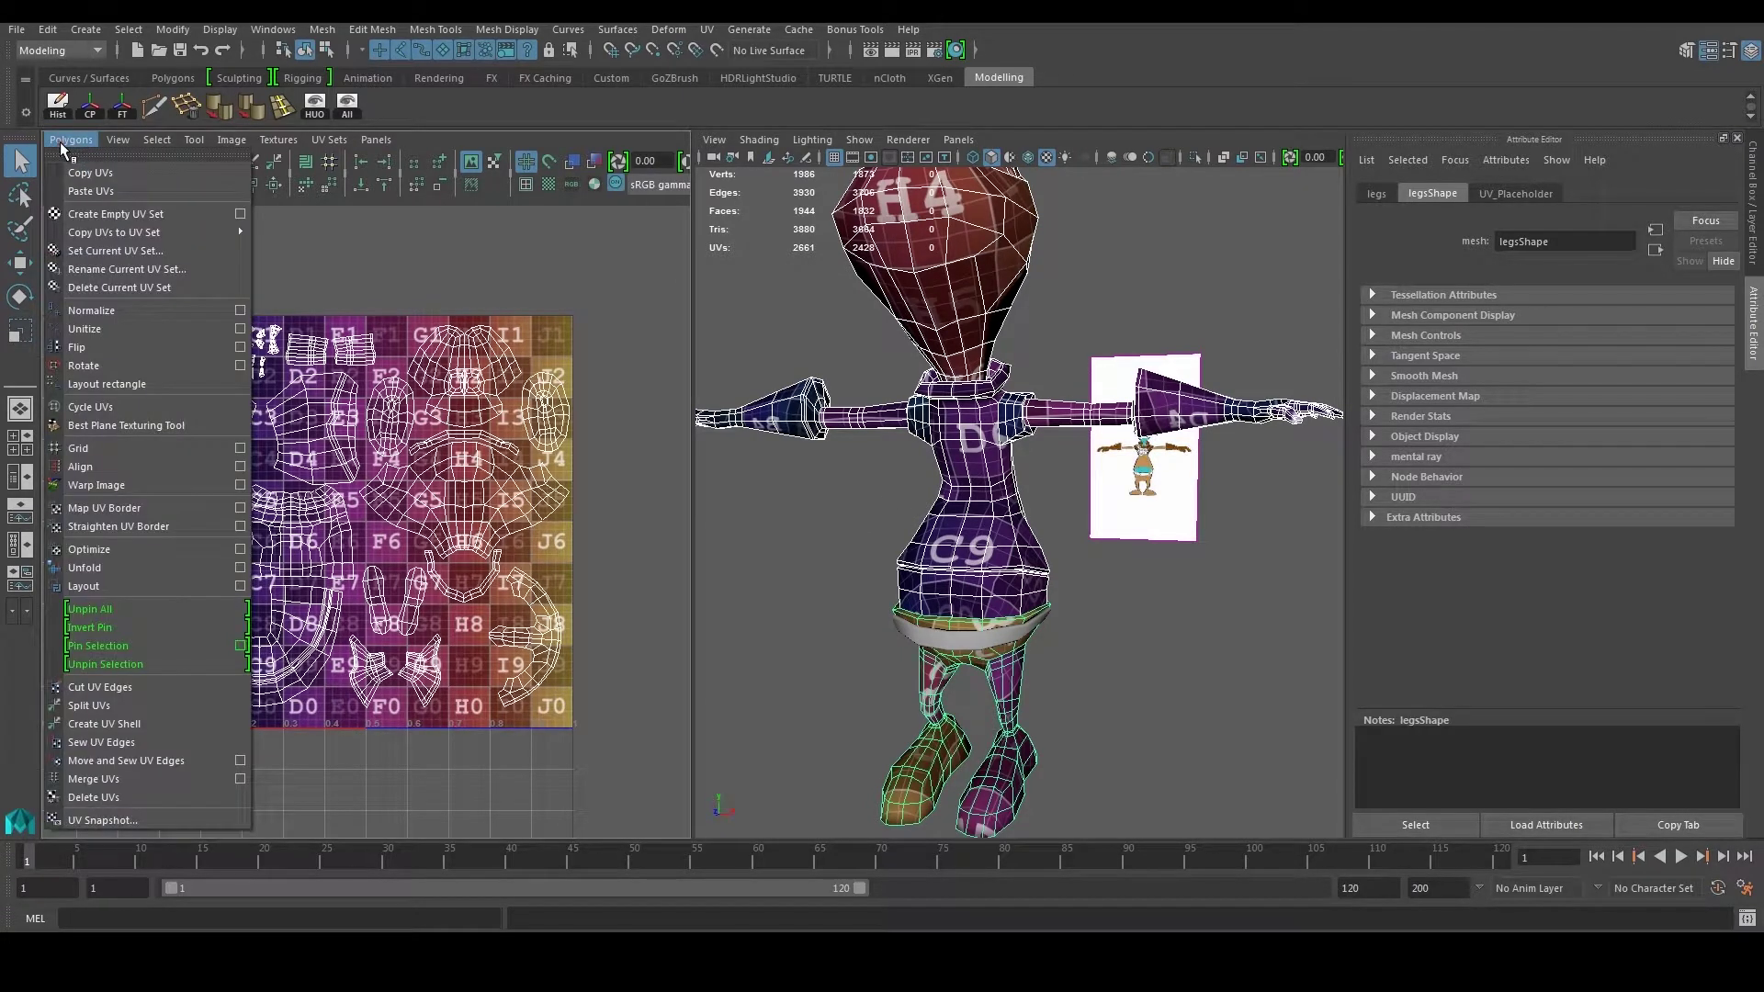
pyautogui.click(114, 824)
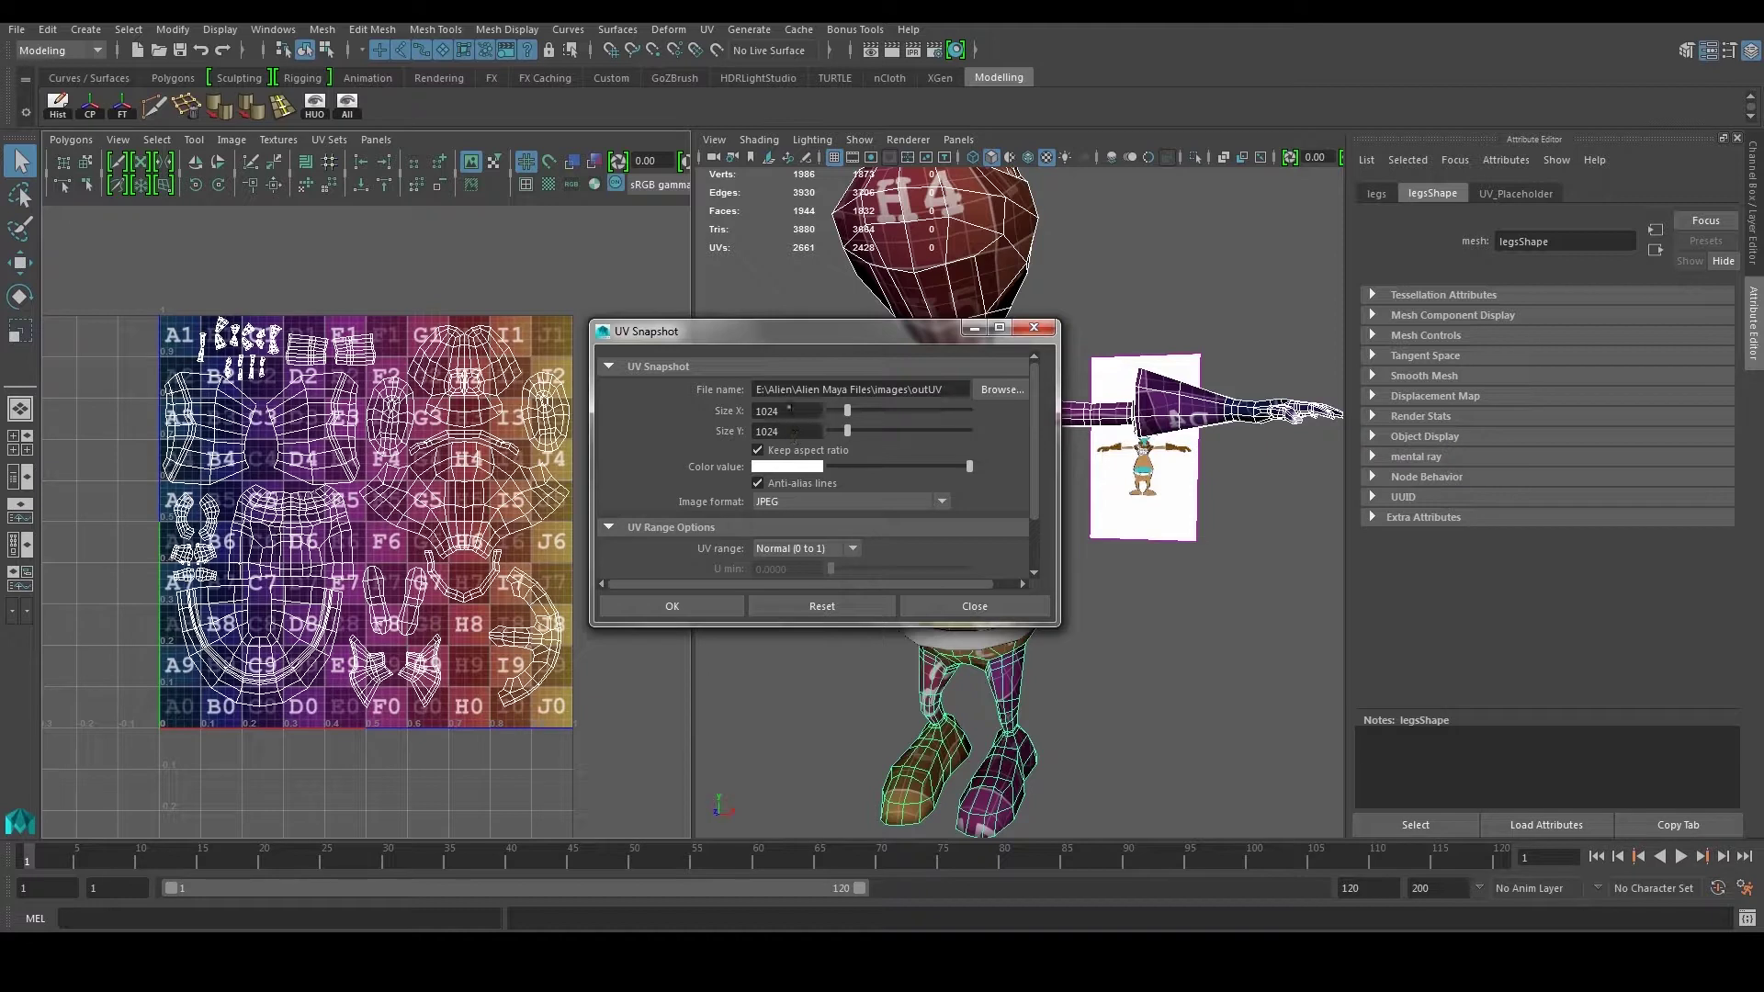
pyautogui.doubleClick(788, 411)
pyautogui.write('2048')
pyautogui.press('Tab')
pyautogui.click(806, 408)
pyautogui.click(704, 608)
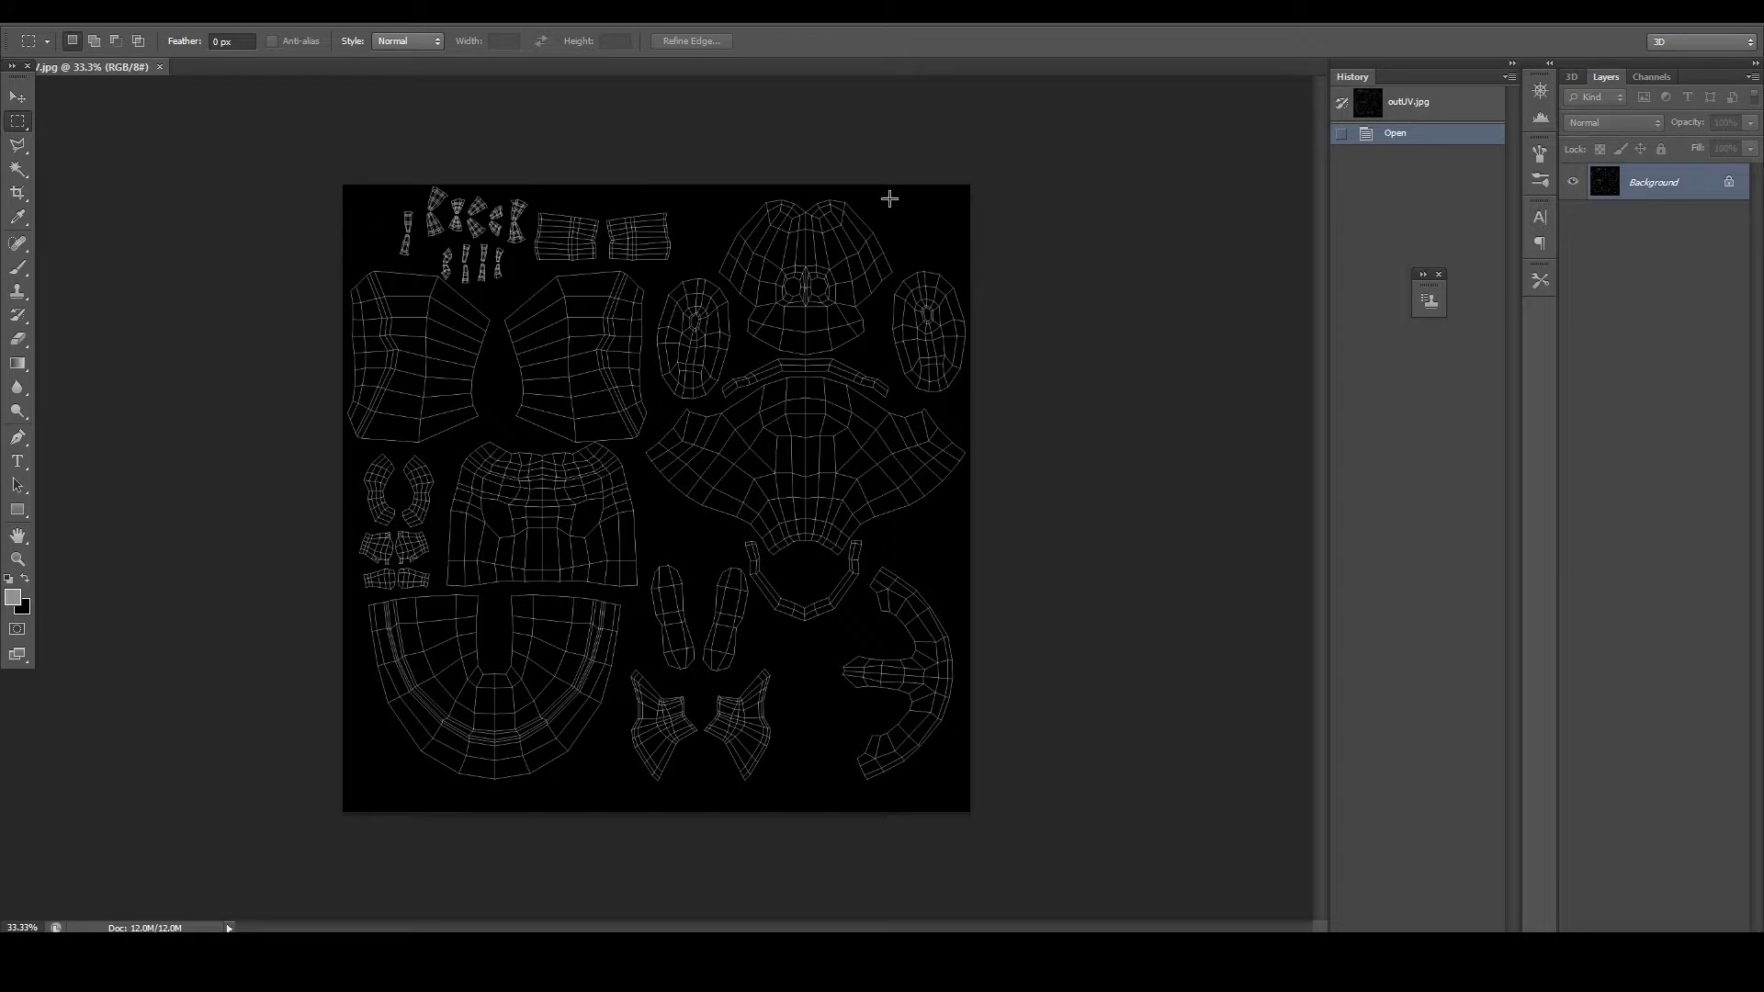
# Step: Switch to Photoshop, add a new layer above the outUV.jpg background, and set the Brush colour to bright green #00f629
pyautogui.click(1439, 274)
pyautogui.click(1714, 918)
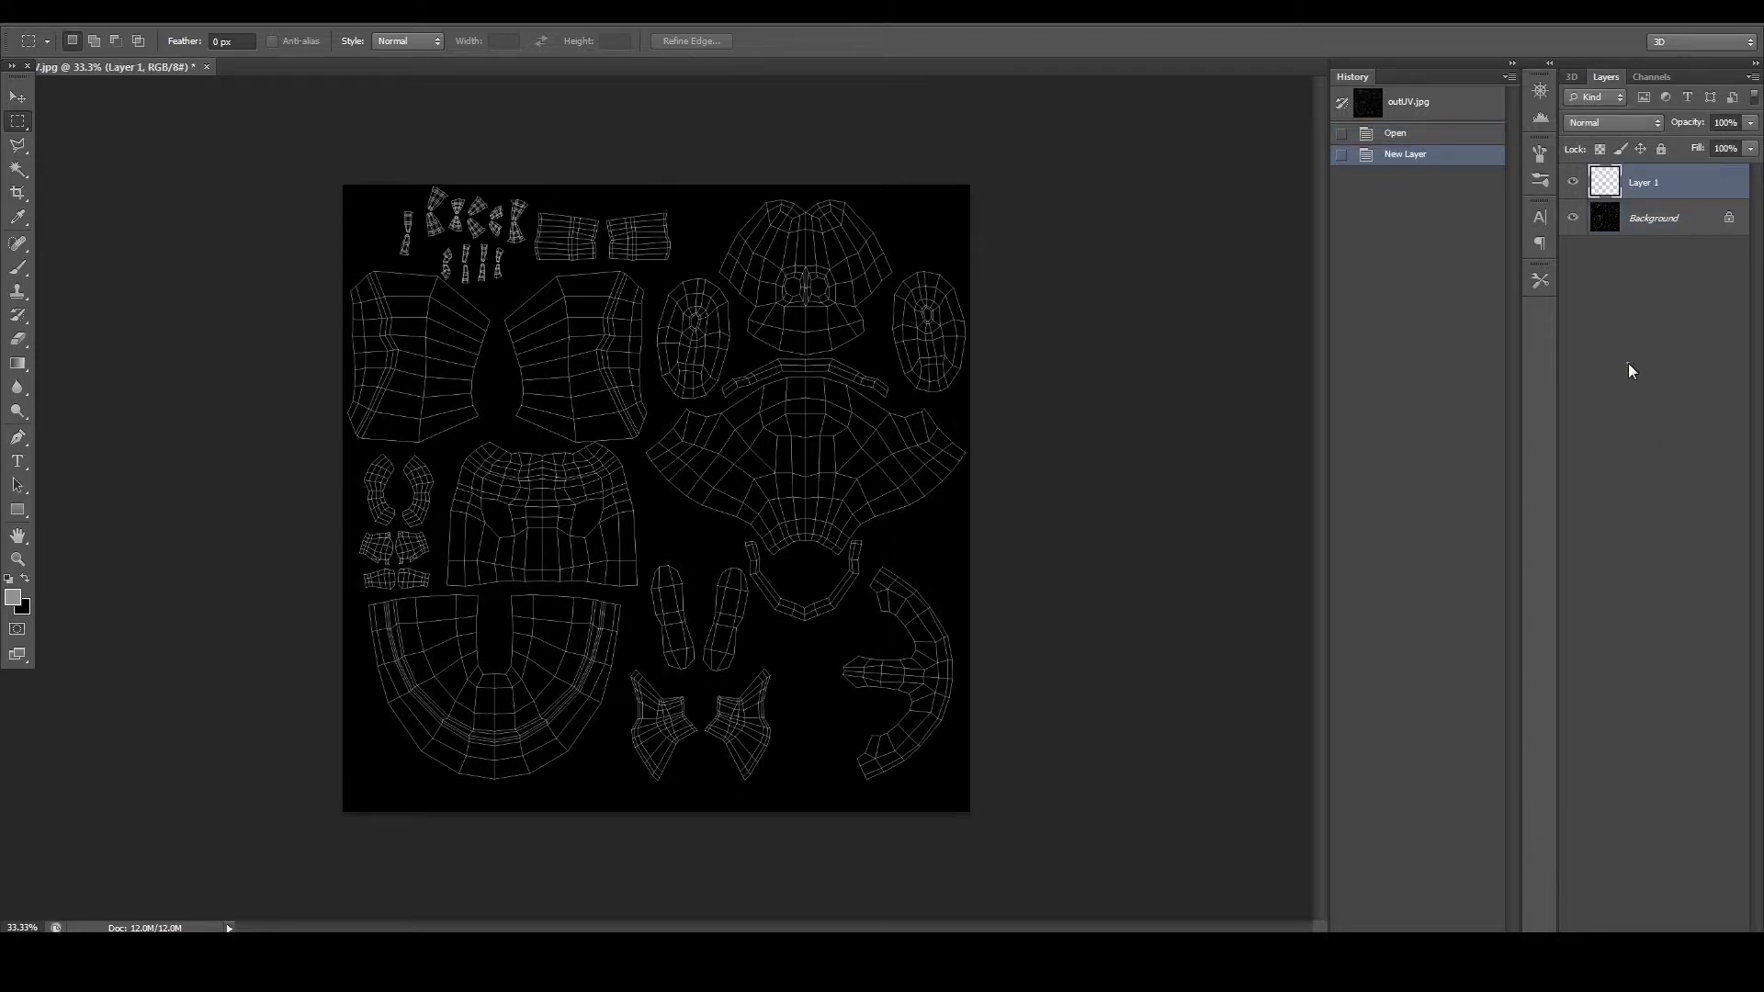
pyautogui.click(18, 267)
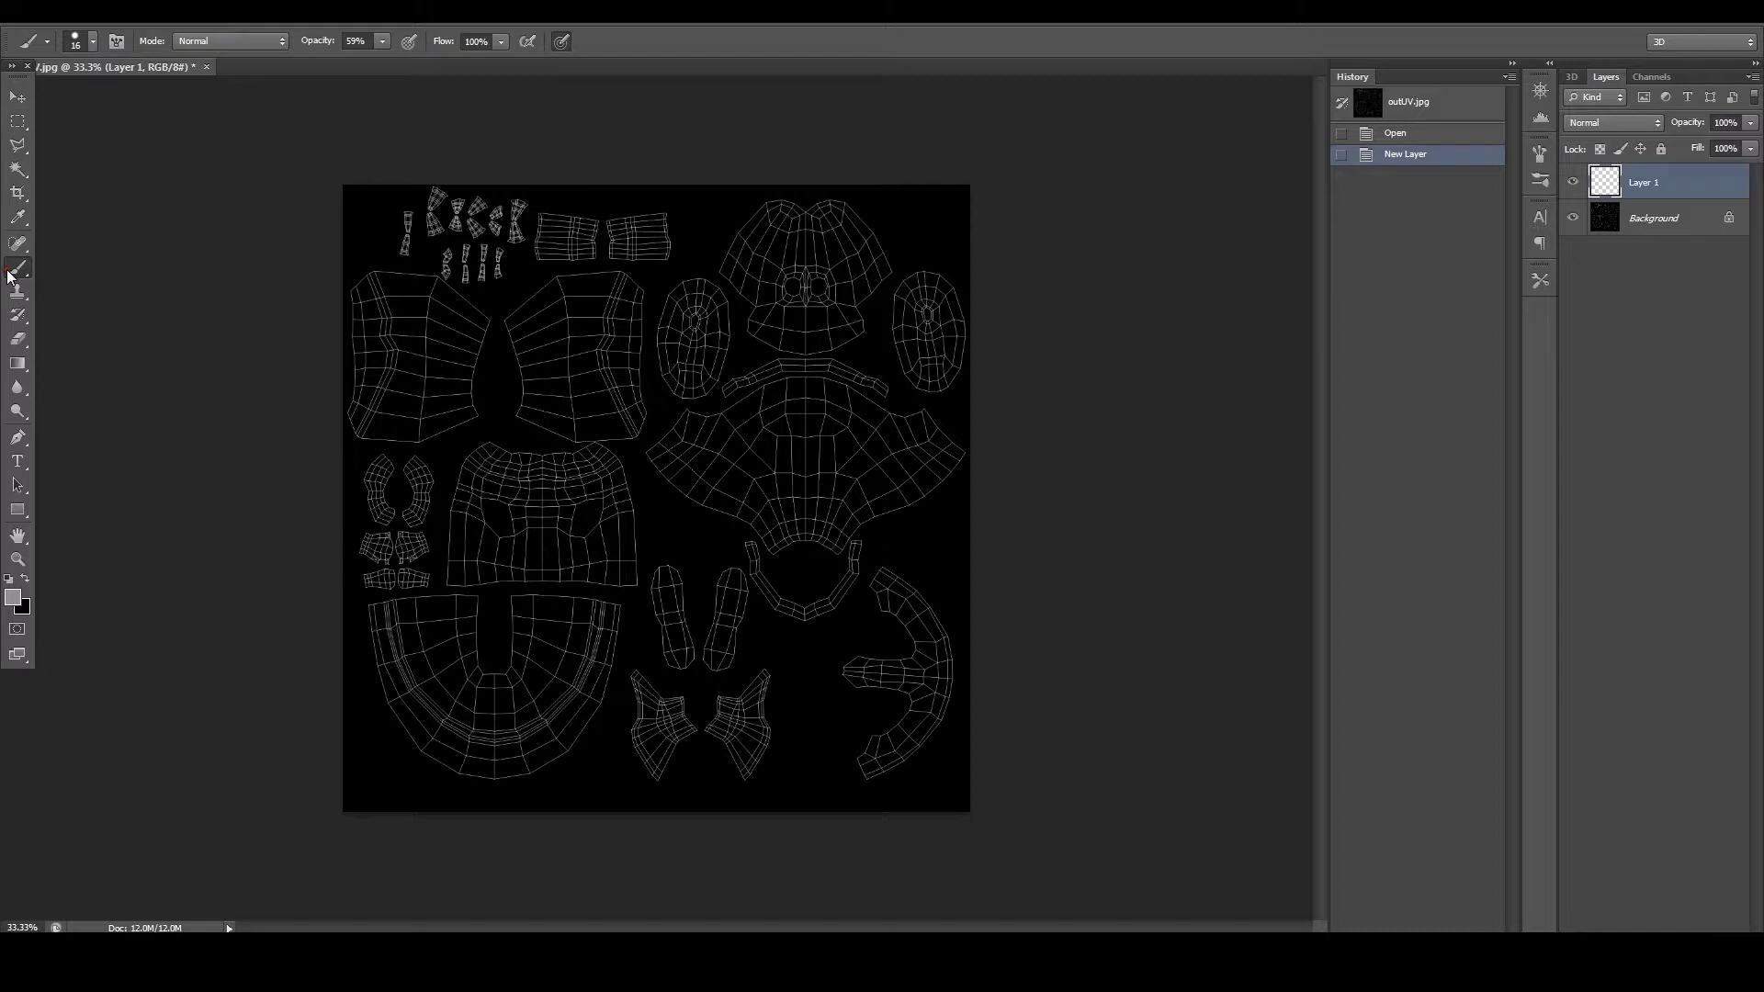
pyautogui.click(13, 598)
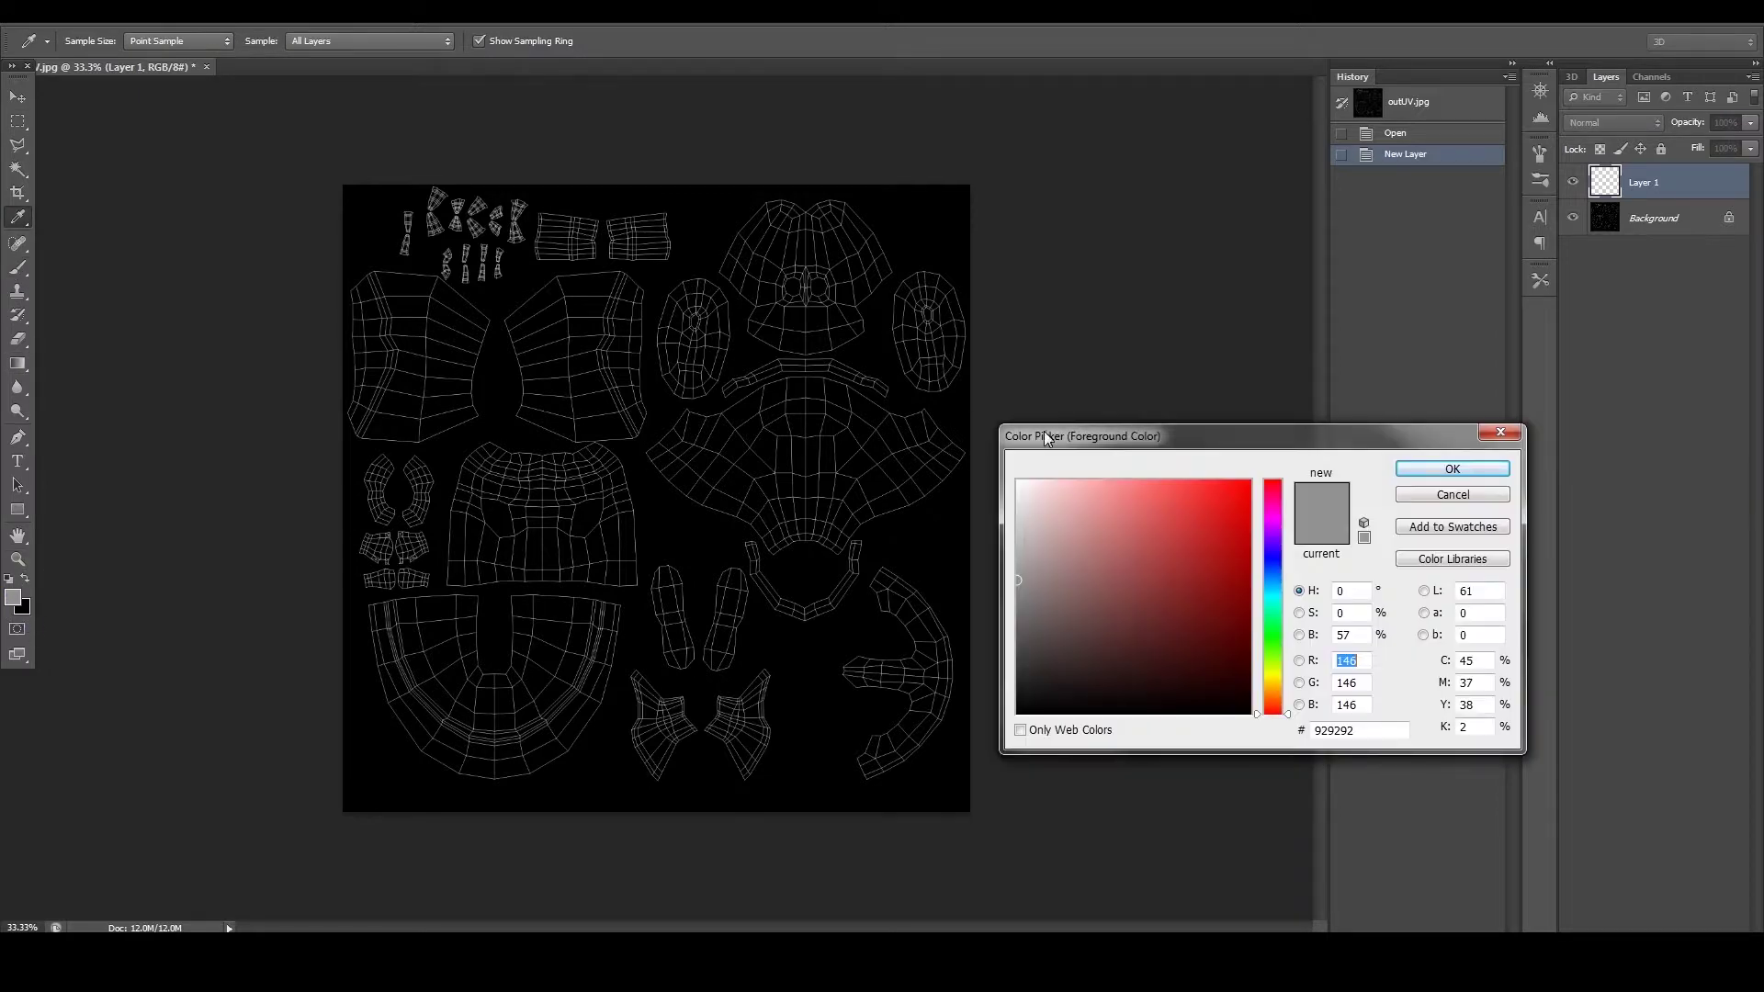
pyautogui.moveTo(1279, 609); pyautogui.dragTo(1290, 633)
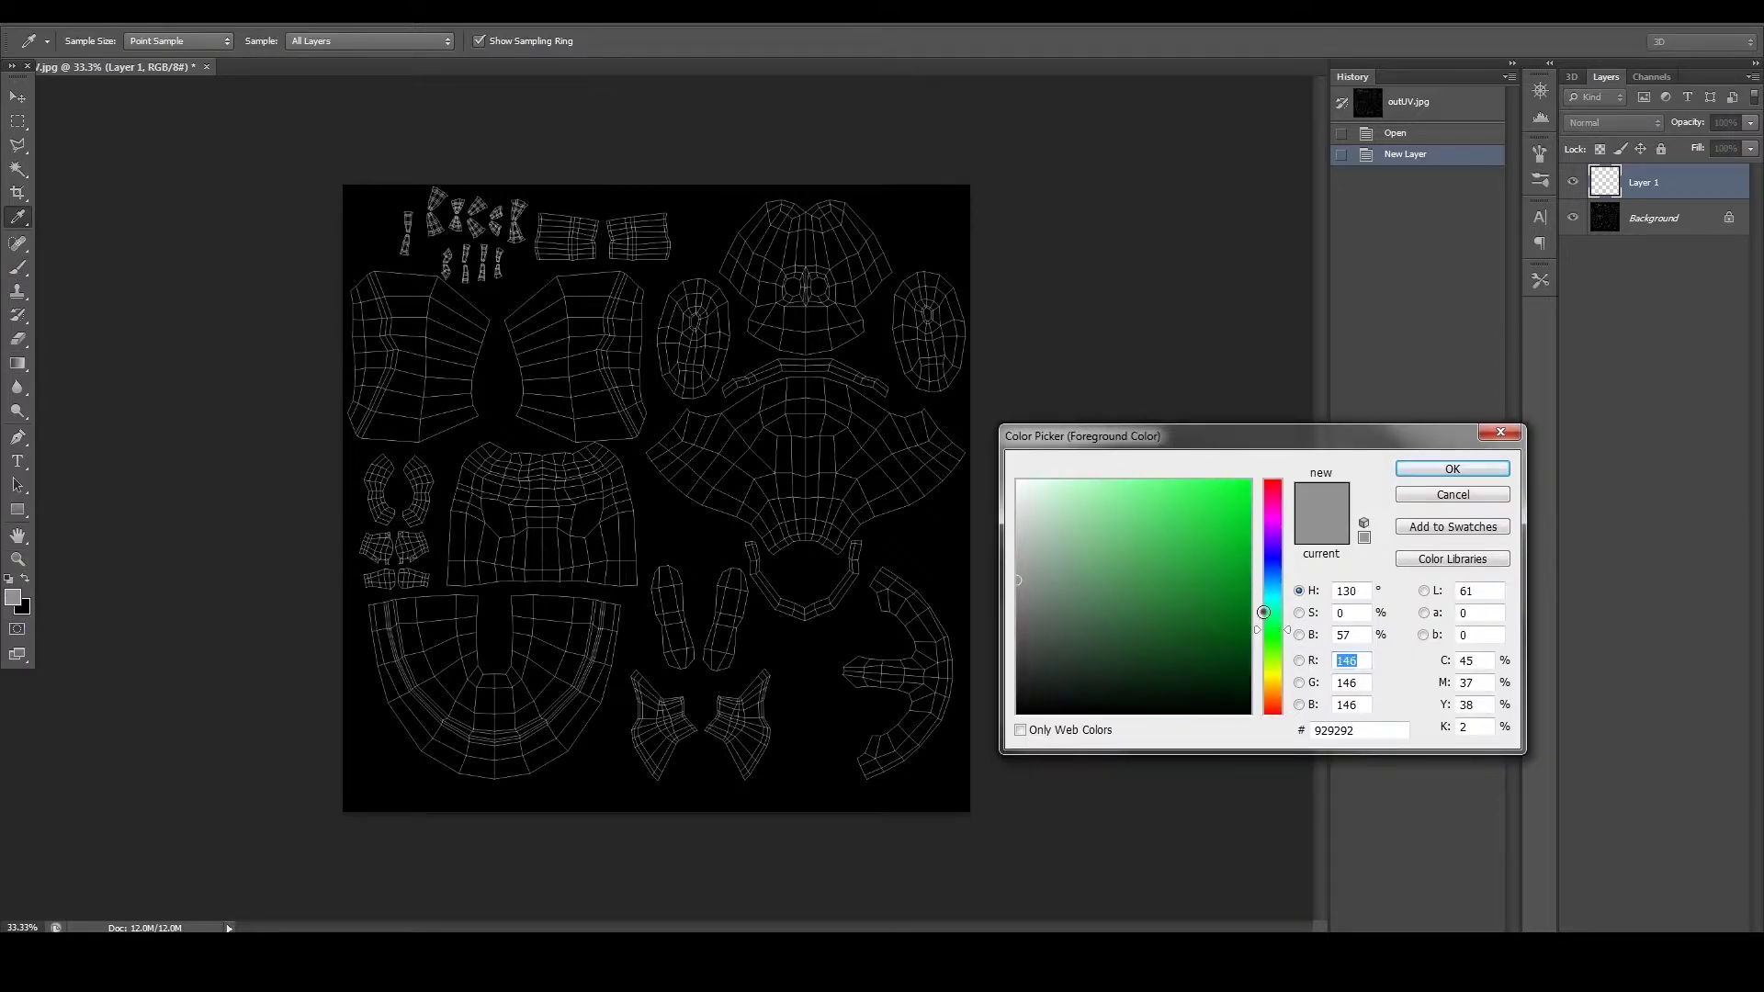
pyautogui.click(1452, 469)
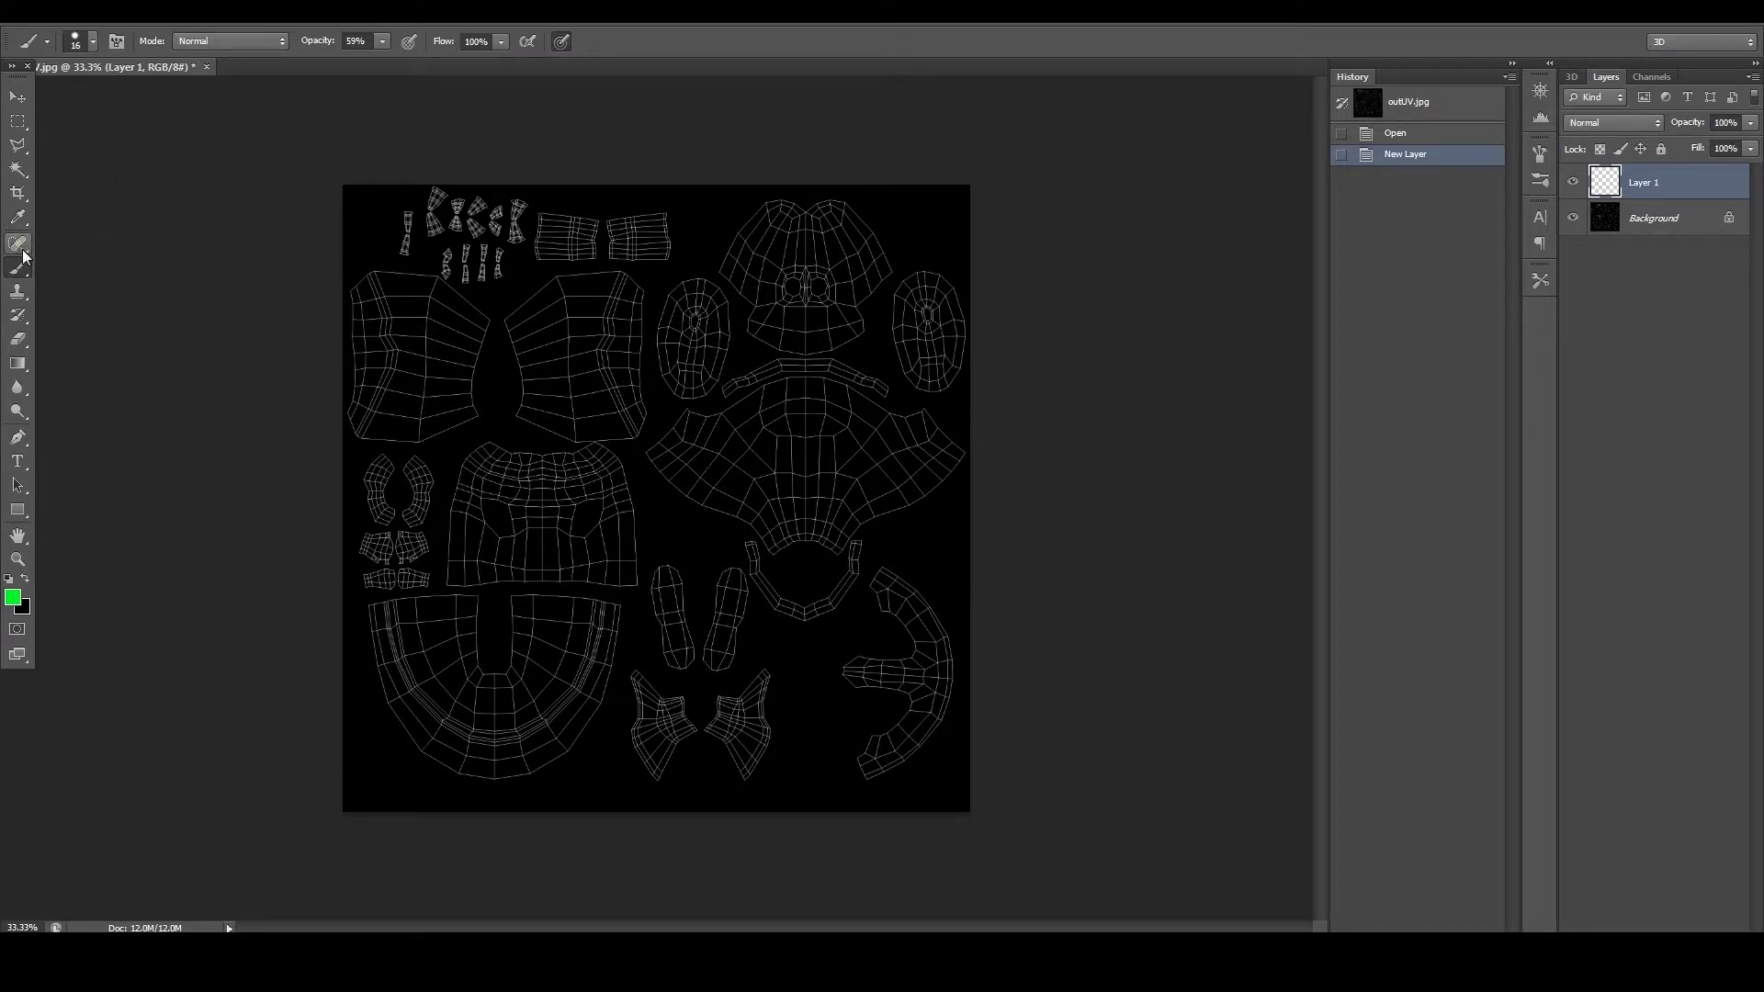
# Step: Enlarge the brush to 197 px and paint the upper head UV shell with the eye holes solid green
pyautogui.click(90, 42)
pyautogui.click(62, 100)
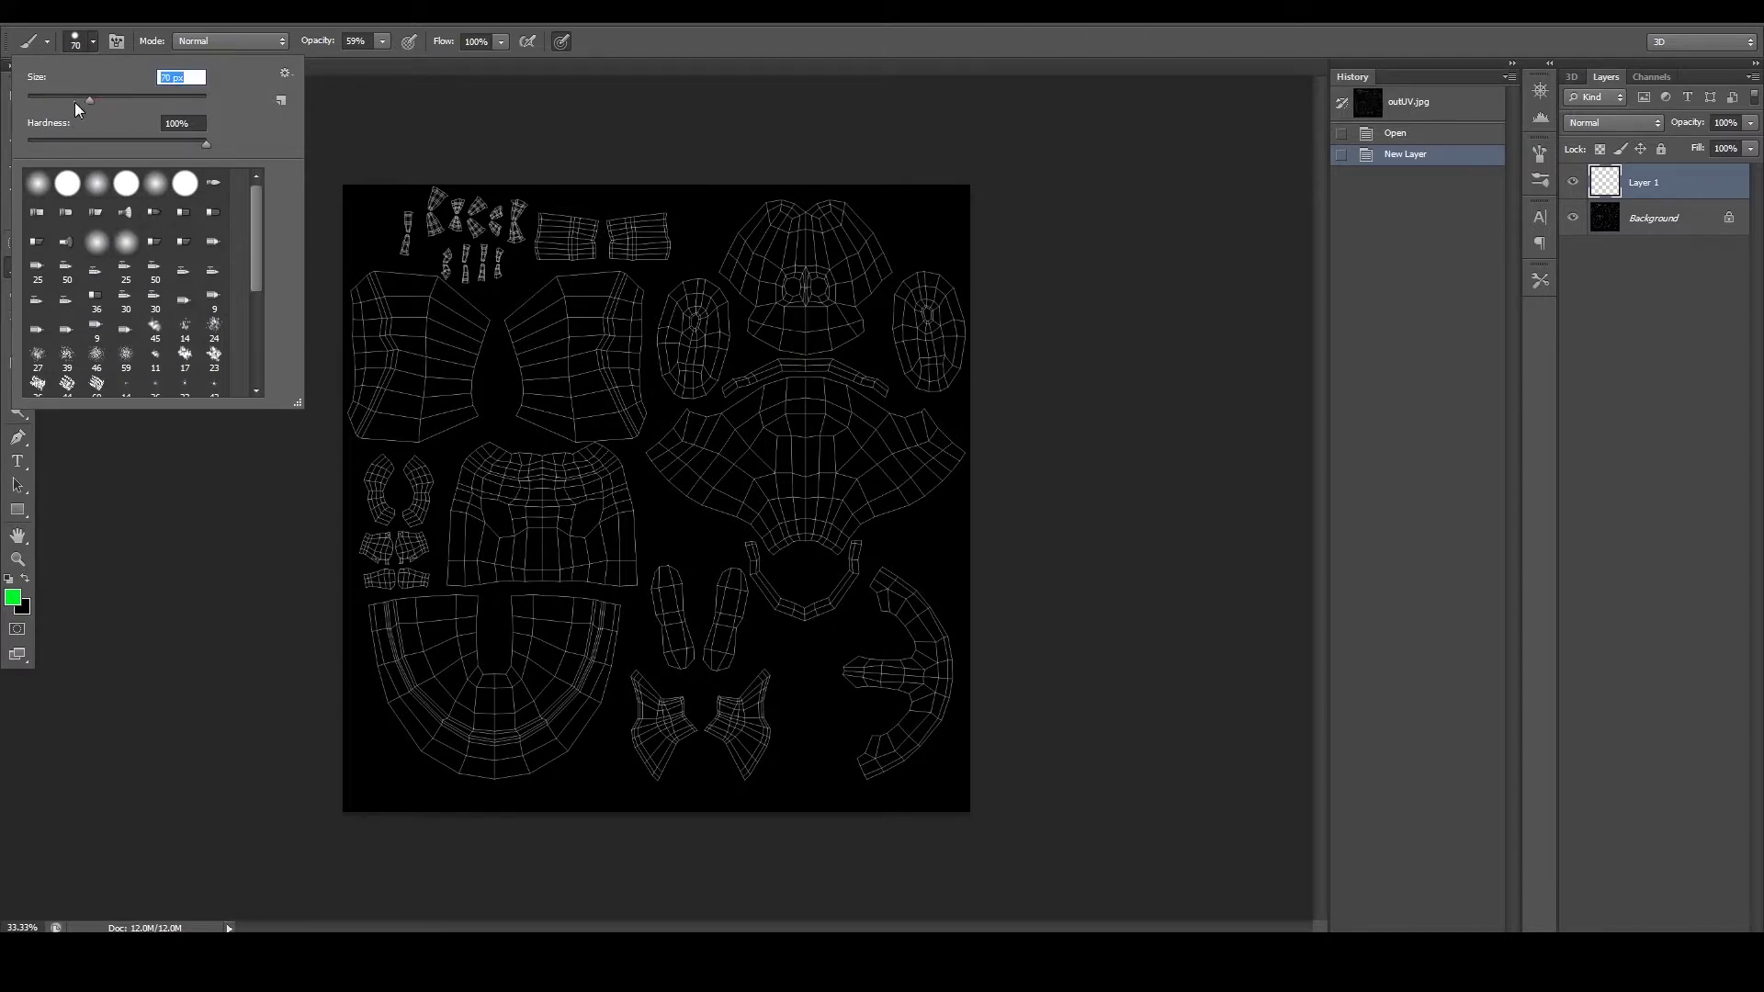
pyautogui.click(809, 306)
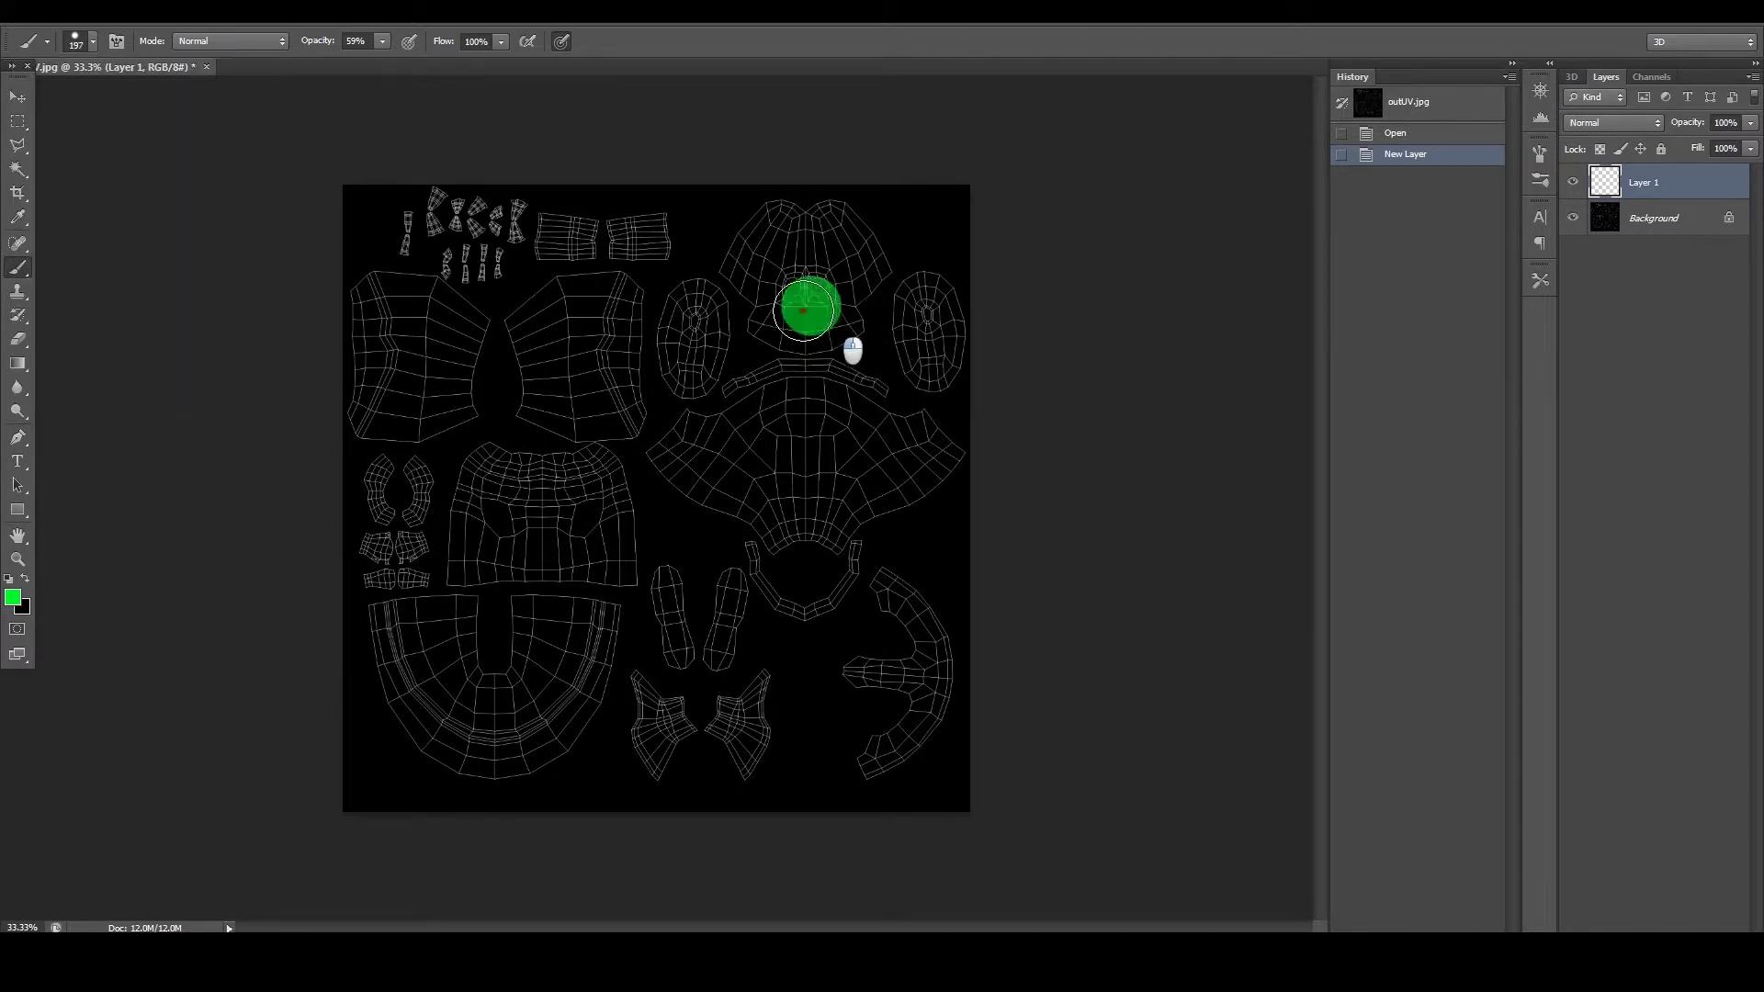
pyautogui.click(784, 319)
pyautogui.moveTo(783, 318)
pyautogui.mouseDown()
pyautogui.moveTo(754, 262)
pyautogui.moveTo(786, 218)
pyautogui.moveTo(848, 235)
pyautogui.moveTo(849, 252)
pyautogui.moveTo(804, 255)
pyautogui.moveTo(793, 298)
pyautogui.moveTo(810, 323)
pyautogui.moveTo(842, 315)
pyautogui.moveTo(861, 259)
pyautogui.moveTo(804, 331)
pyautogui.moveTo(742, 268)
pyautogui.mouseUp()
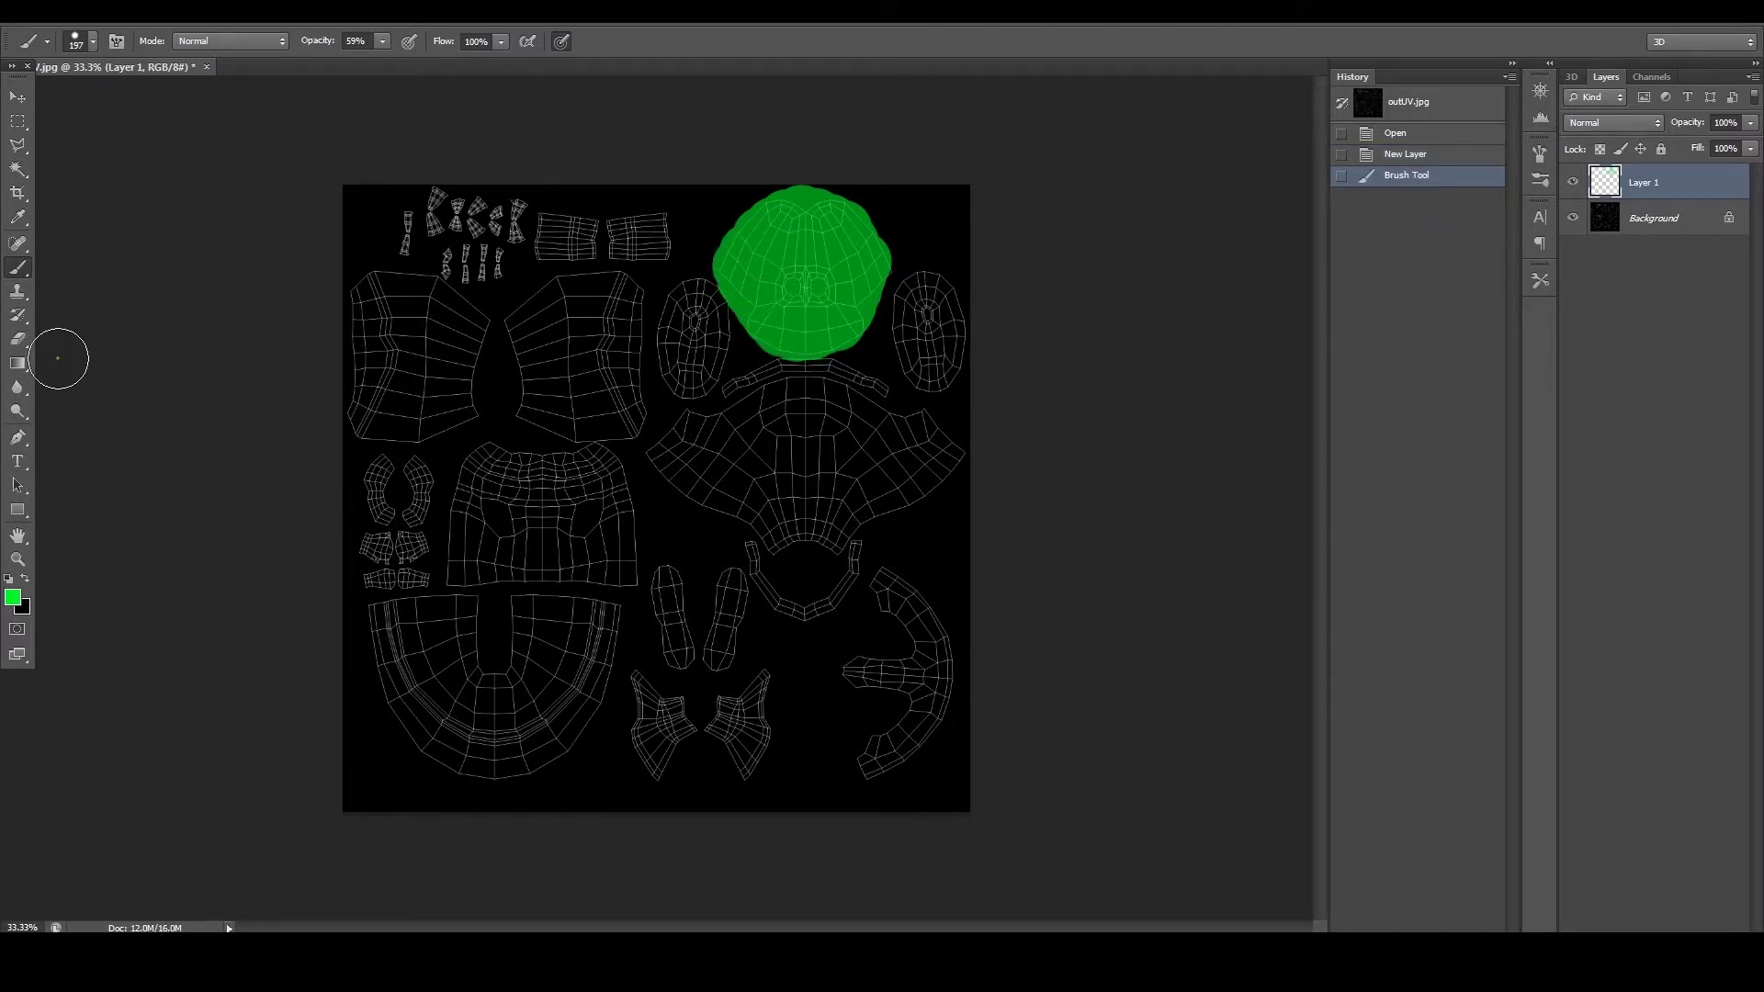
# Step: Set the foreground colour to dark green #006711 and reduce the brush size to 45 px for detail on the head shell
pyautogui.click(13, 599)
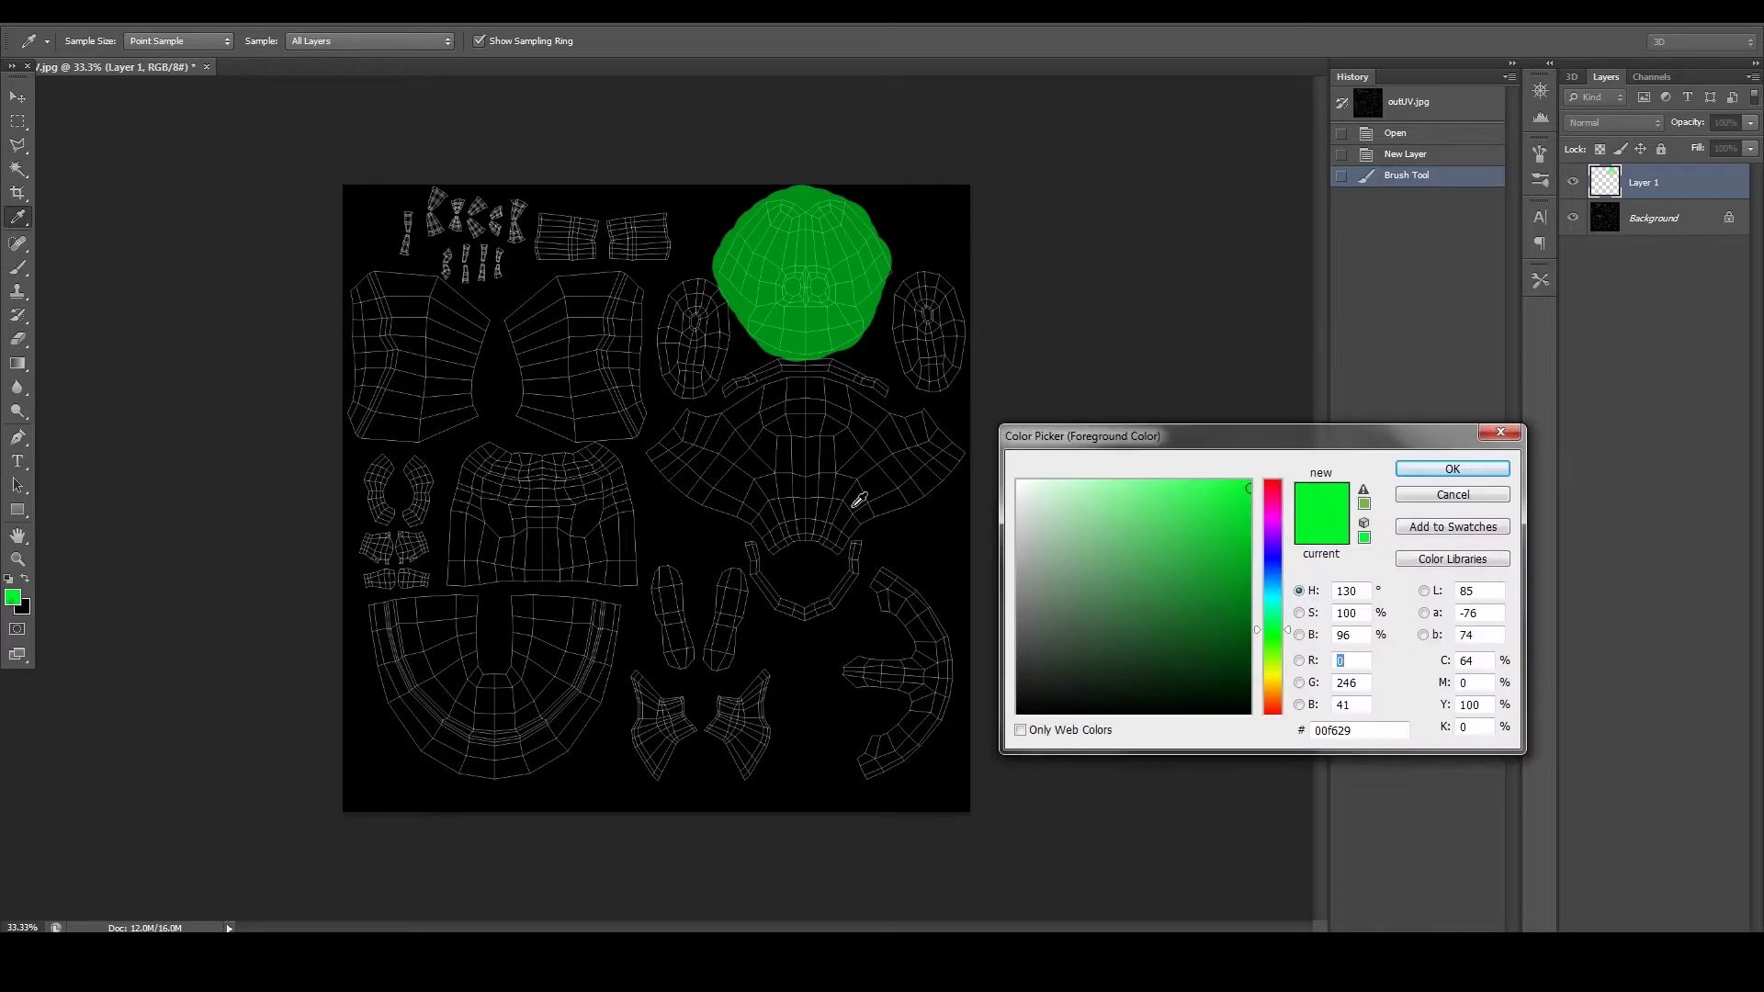
pyautogui.click(1250, 618)
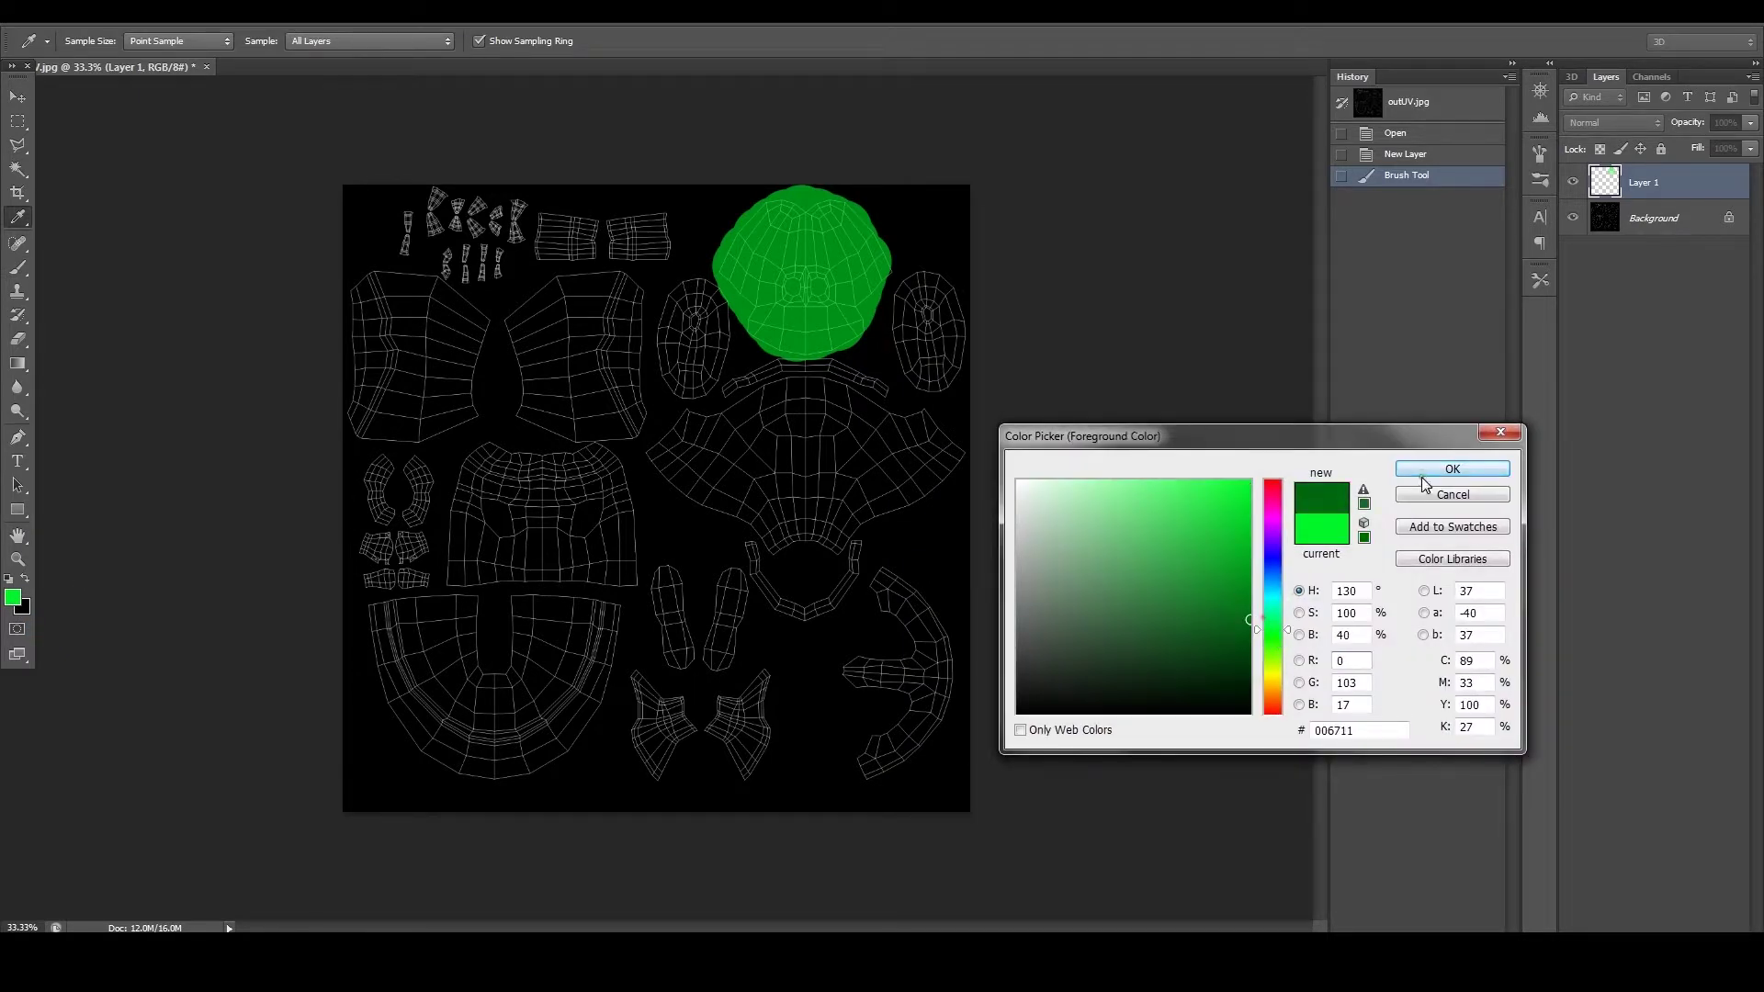
pyautogui.click(1452, 468)
pyautogui.click(17, 559)
pyautogui.click(828, 272)
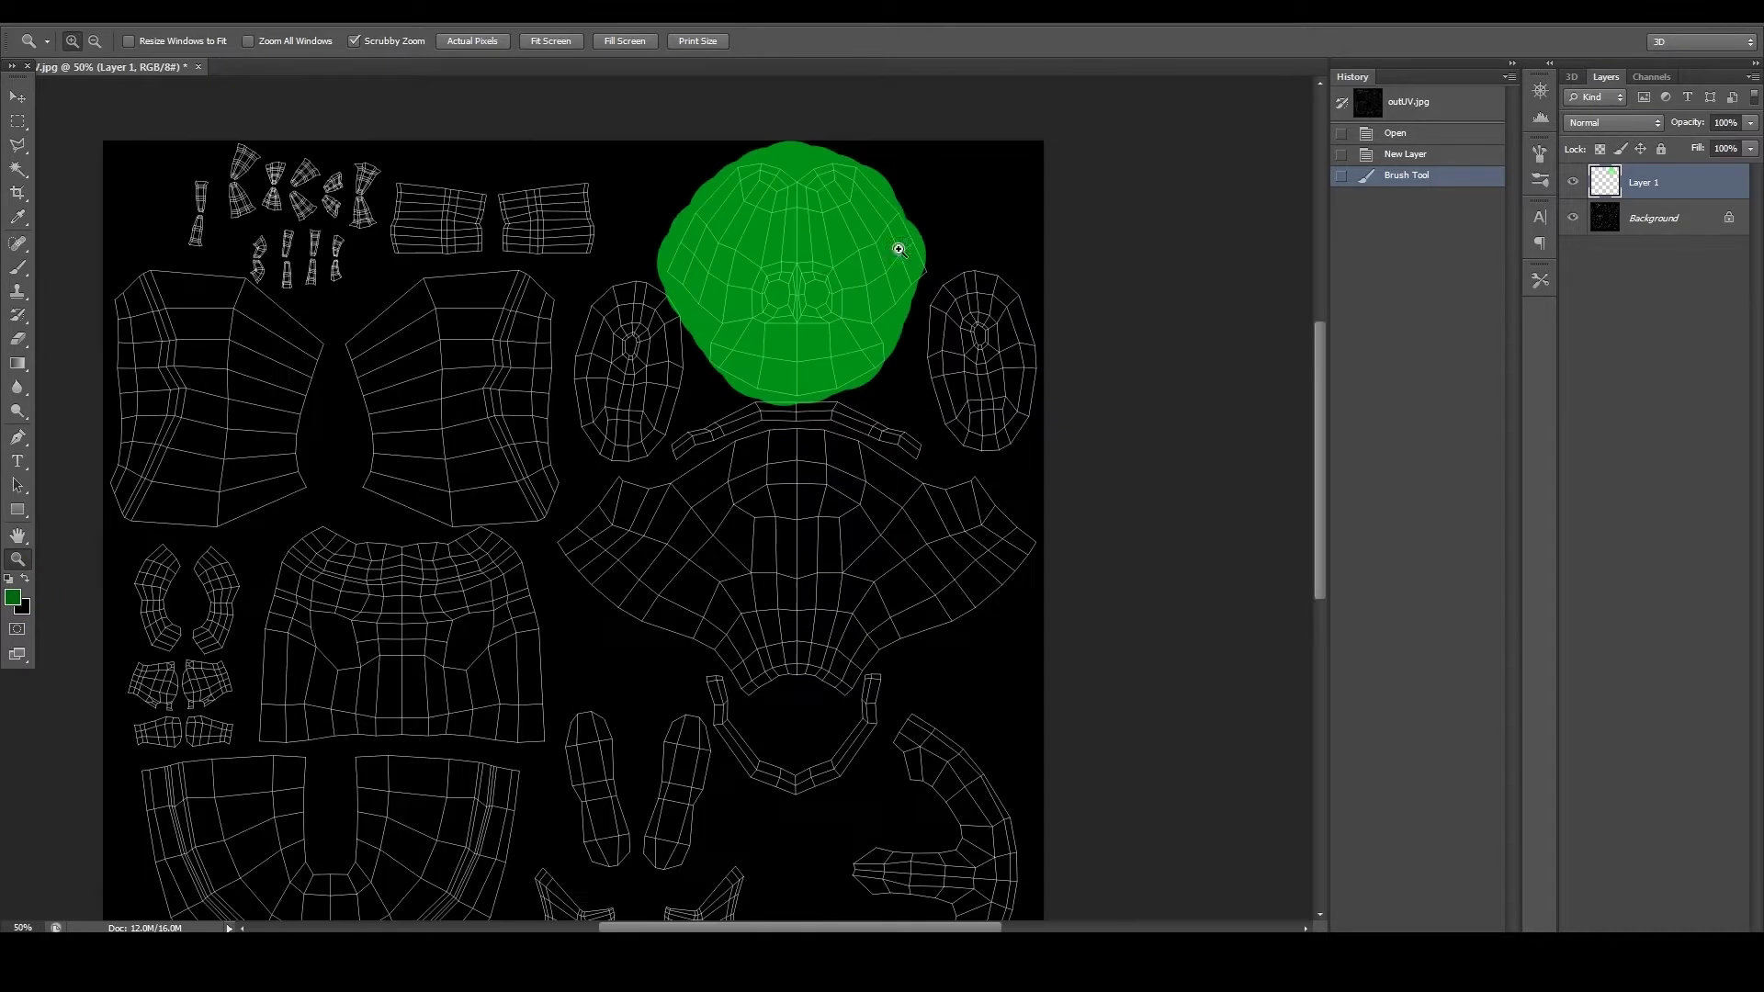
pyautogui.click(906, 212)
pyautogui.click(813, 245)
pyautogui.click(18, 268)
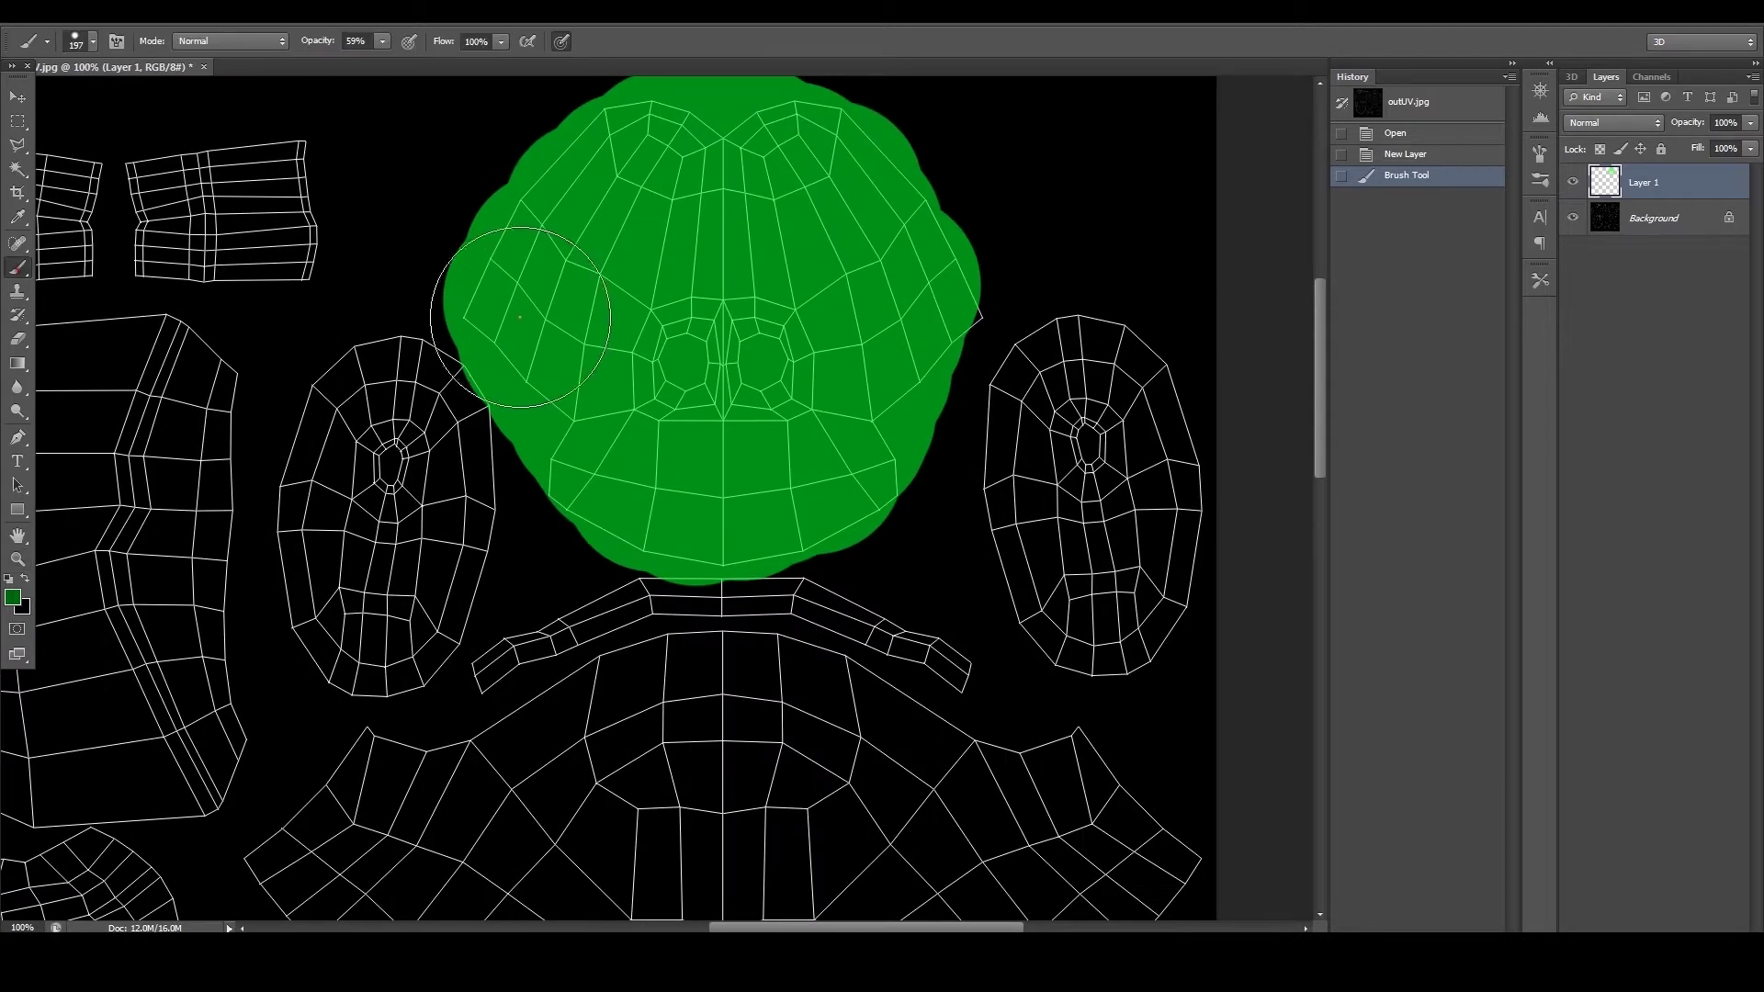
pyautogui.click(92, 43)
pyautogui.moveTo(81, 96); pyautogui.dragTo(69, 96)
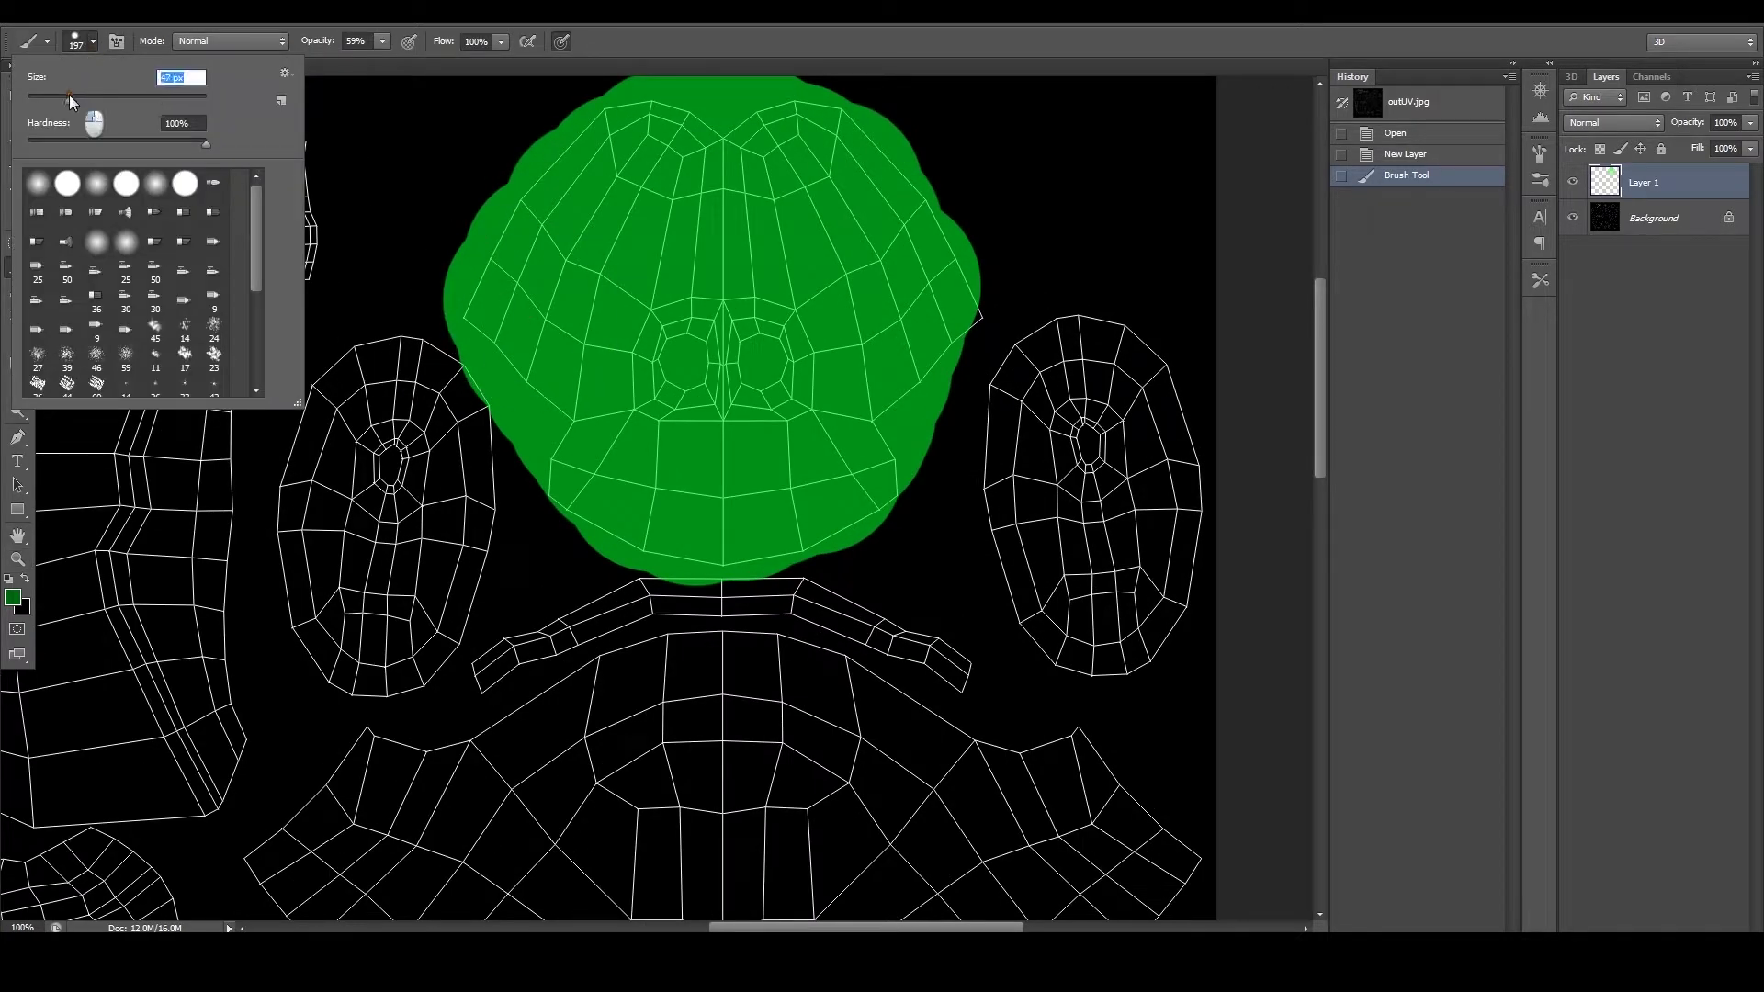
# Step: Dab dark green spots scattered across the whole green head shell, around the eye holes and near its edges
pyautogui.click(549, 328)
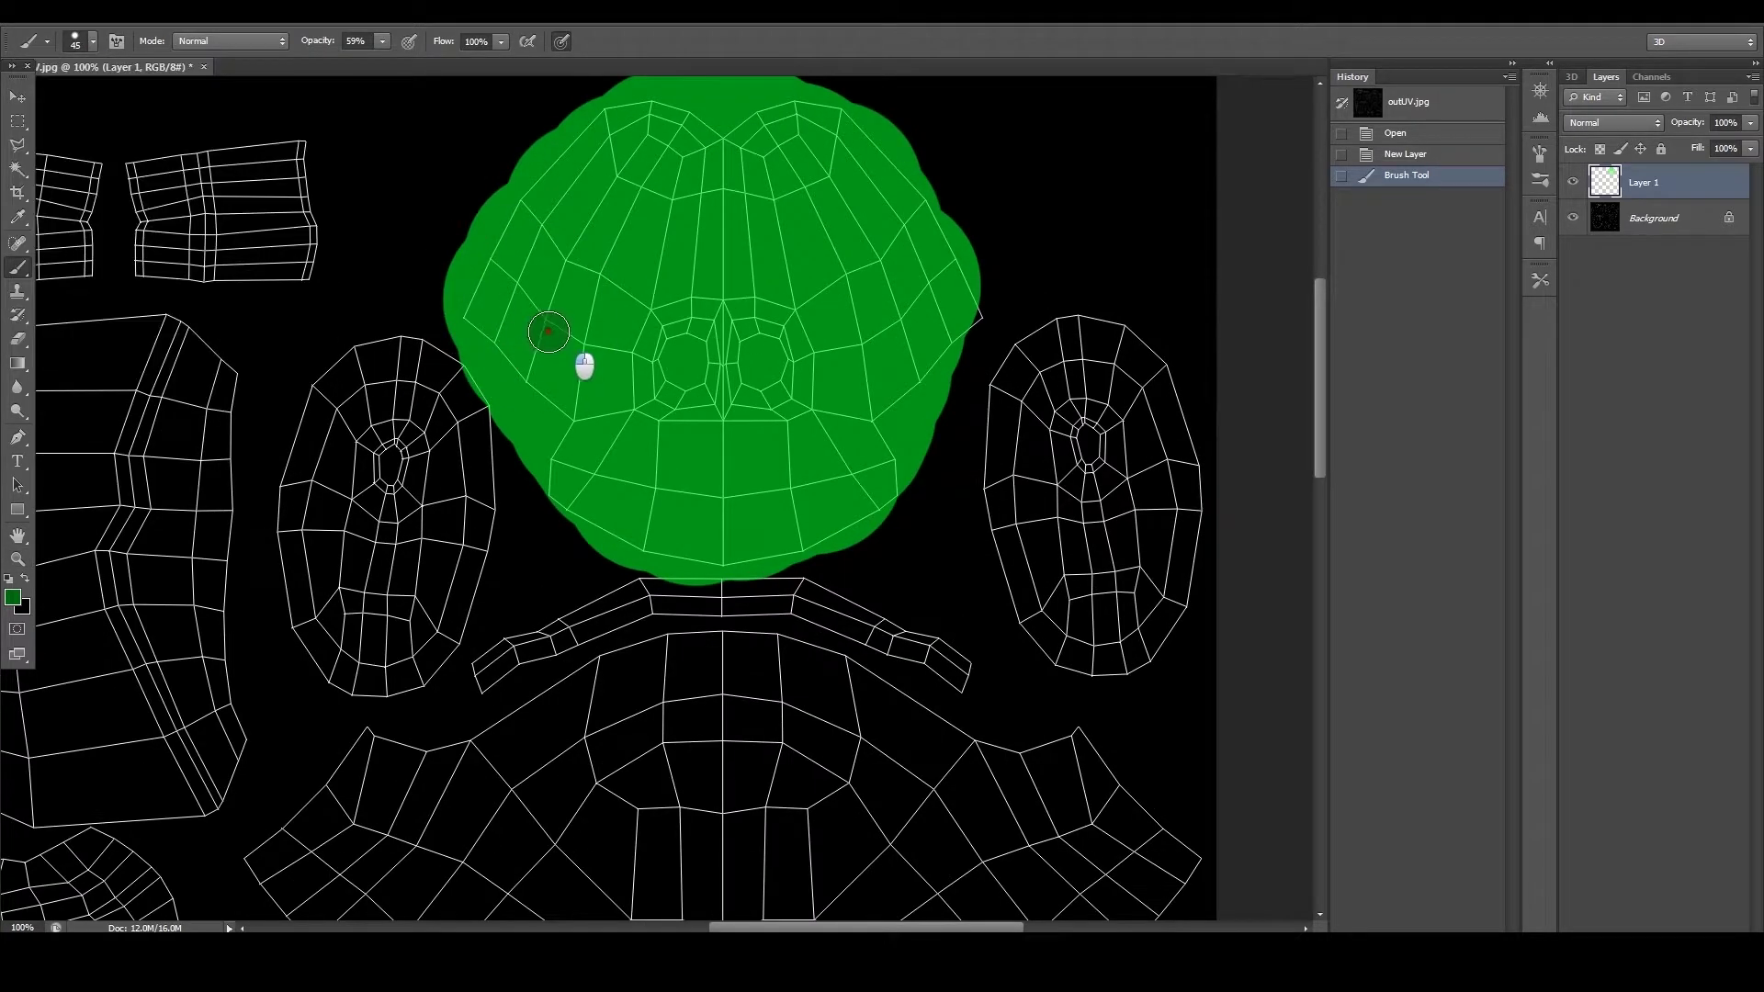
pyautogui.click(550, 328)
pyautogui.click(631, 248)
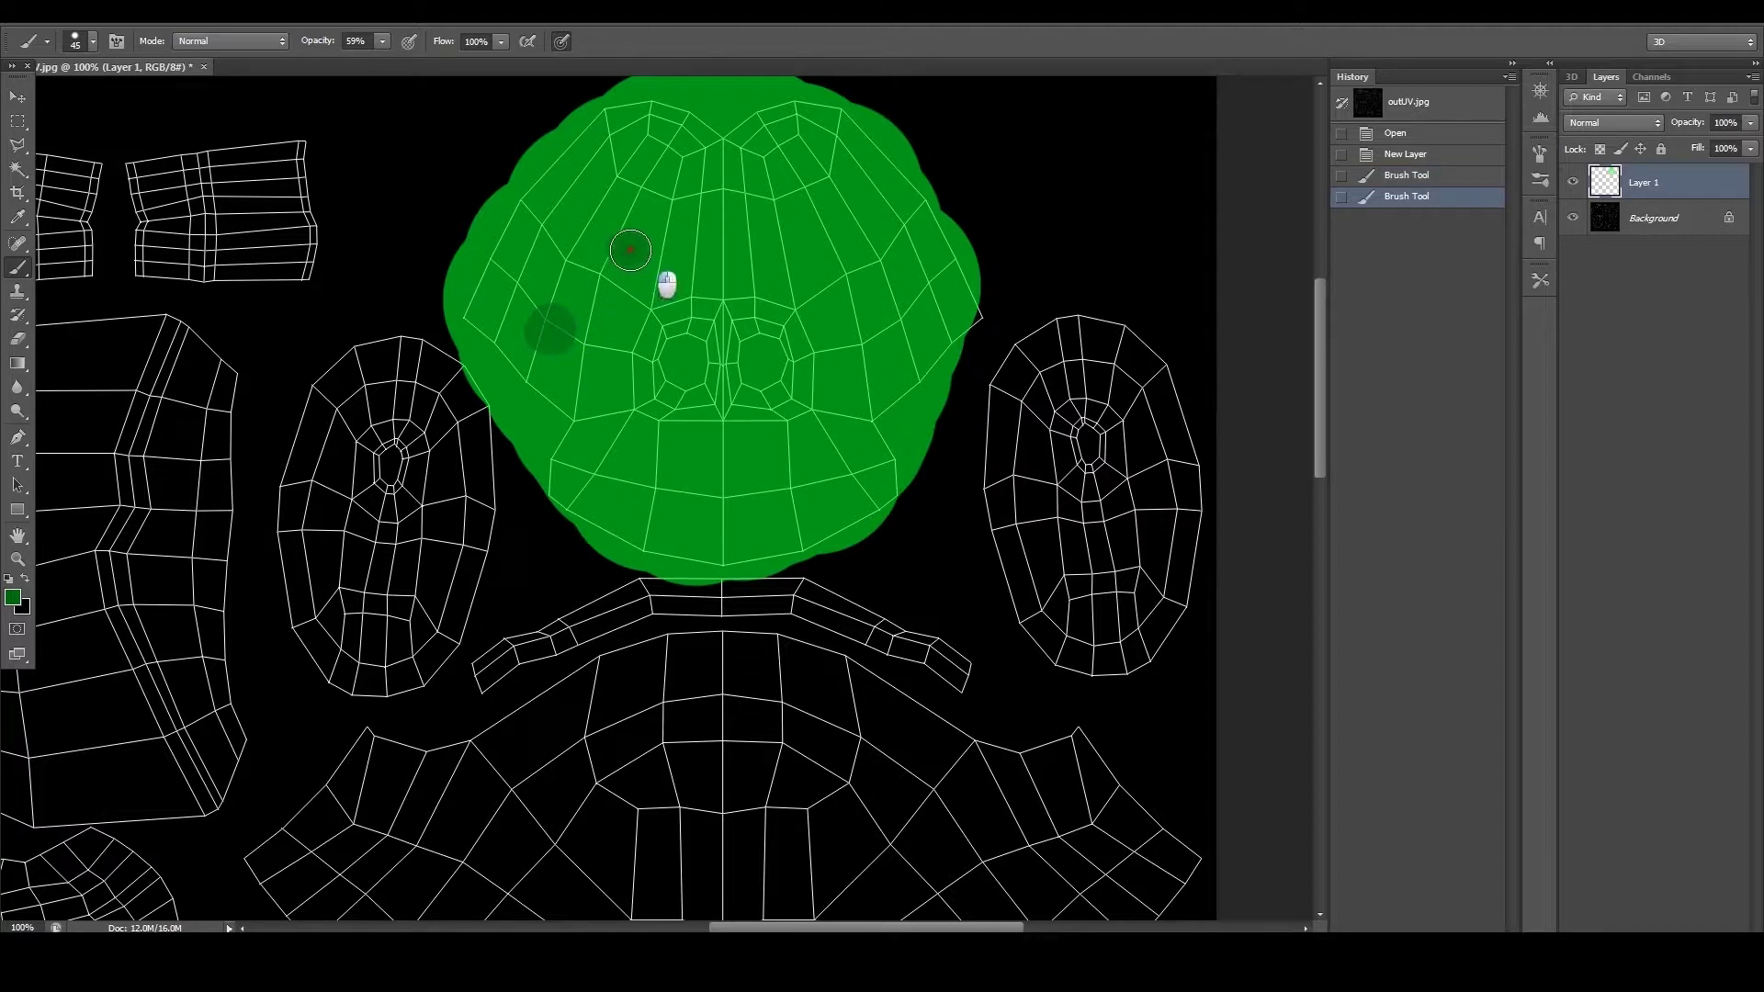
pyautogui.click(777, 221)
pyautogui.click(880, 281)
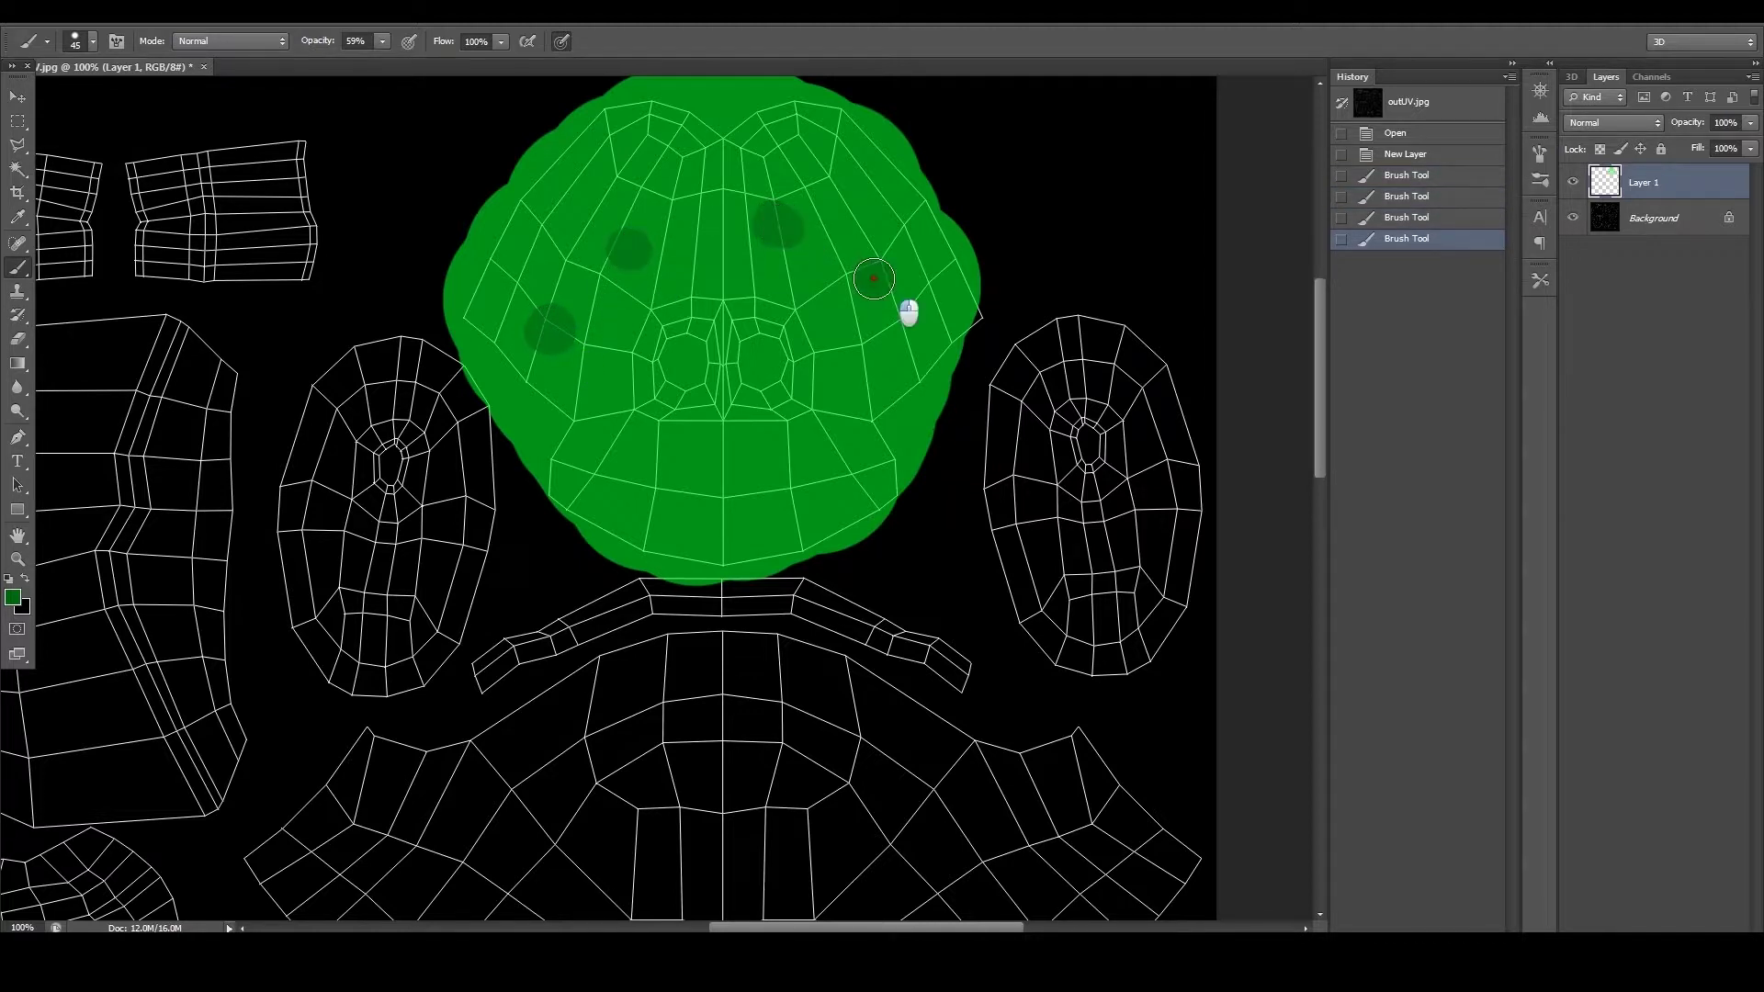
pyautogui.click(843, 419)
pyautogui.click(785, 454)
pyautogui.click(717, 475)
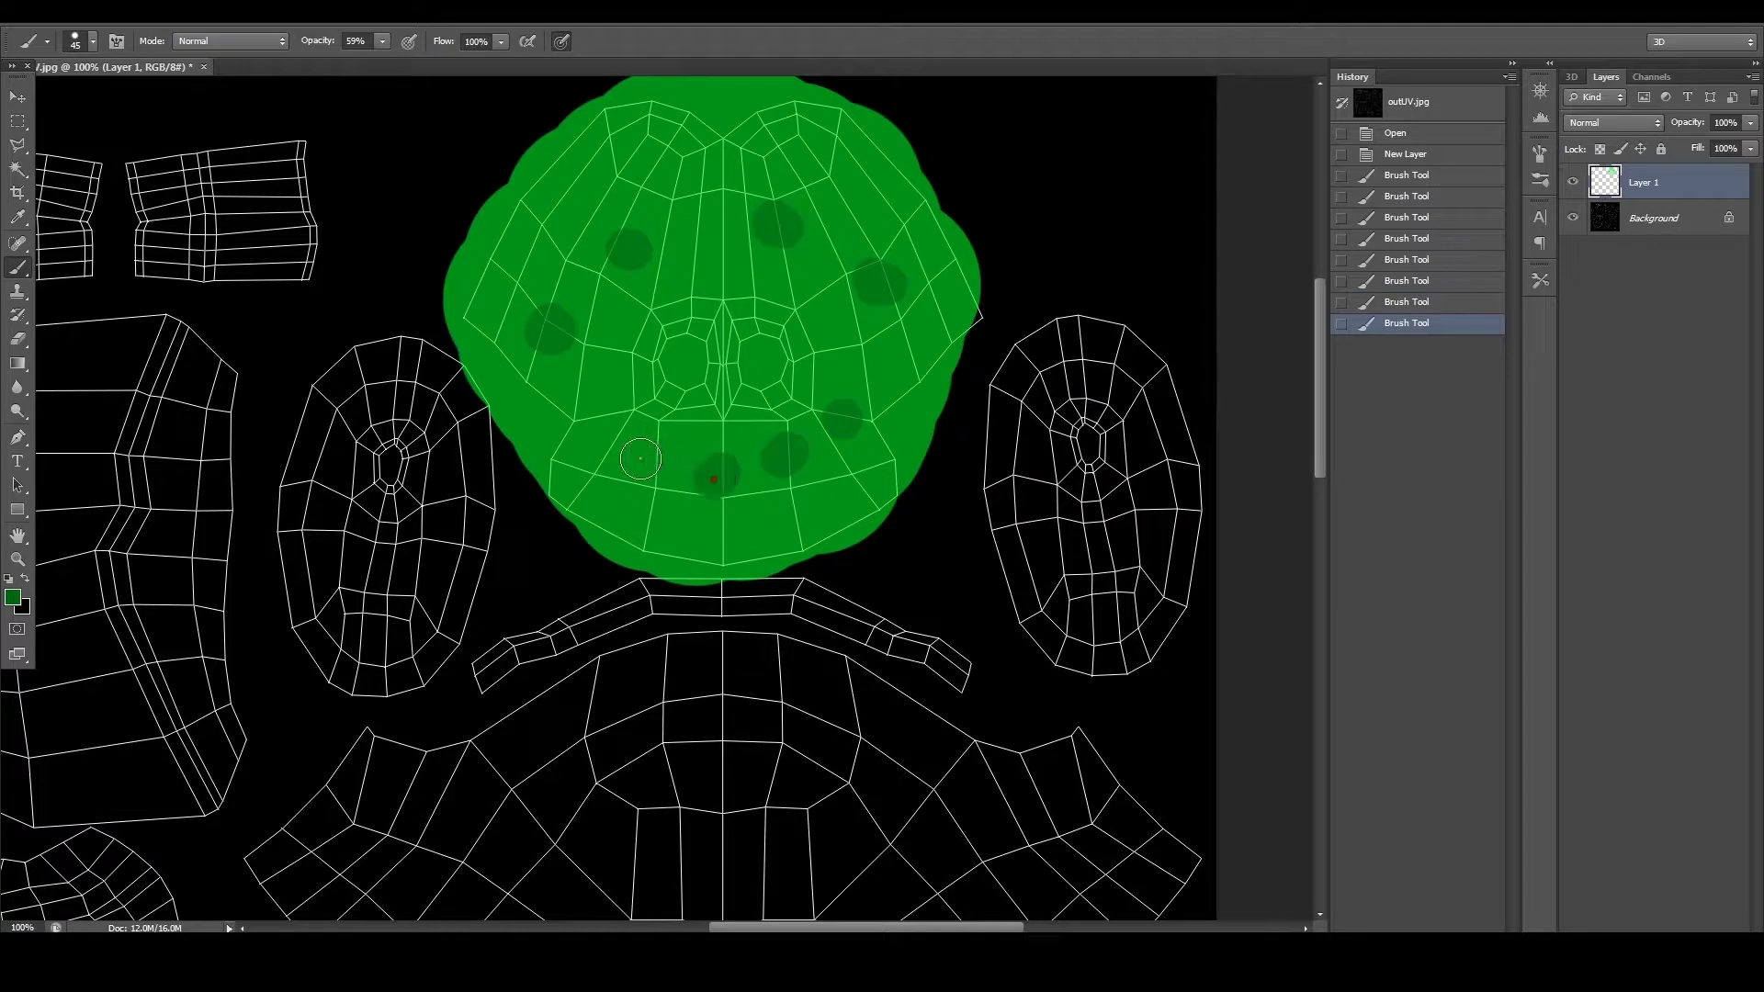
pyautogui.click(641, 457)
pyautogui.click(696, 301)
pyautogui.click(609, 155)
pyautogui.click(755, 143)
pyautogui.click(832, 156)
pyautogui.click(855, 358)
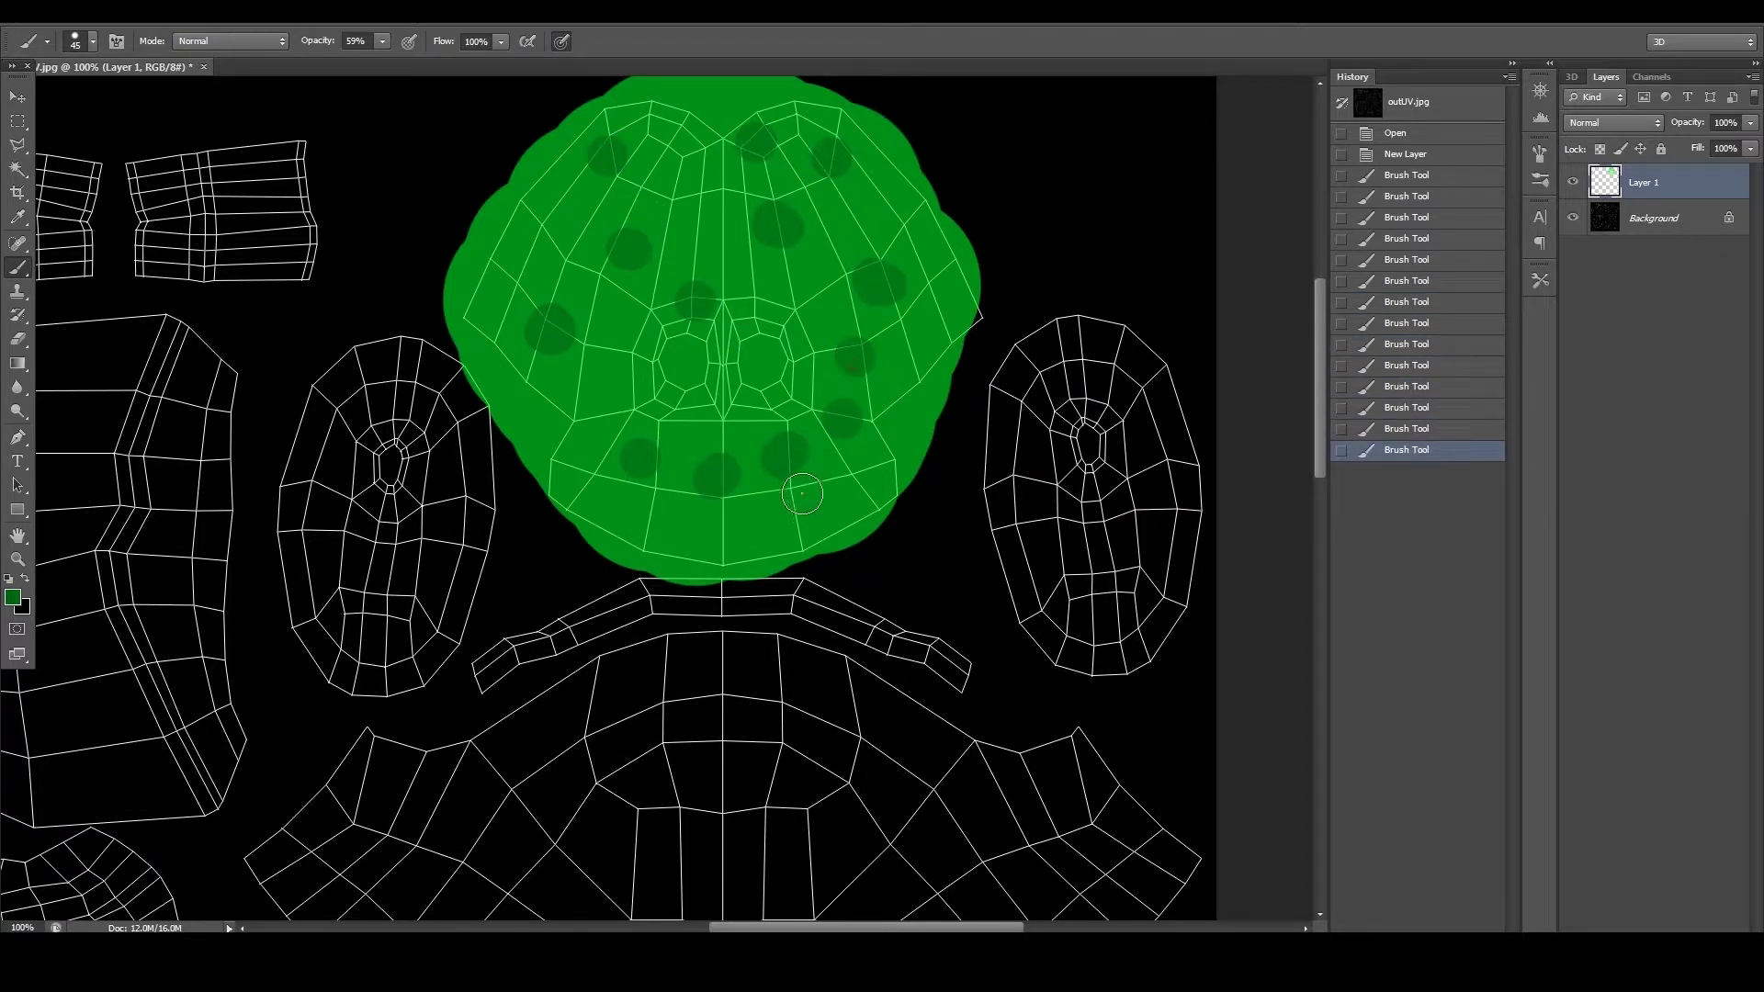
pyautogui.click(792, 530)
pyautogui.click(691, 541)
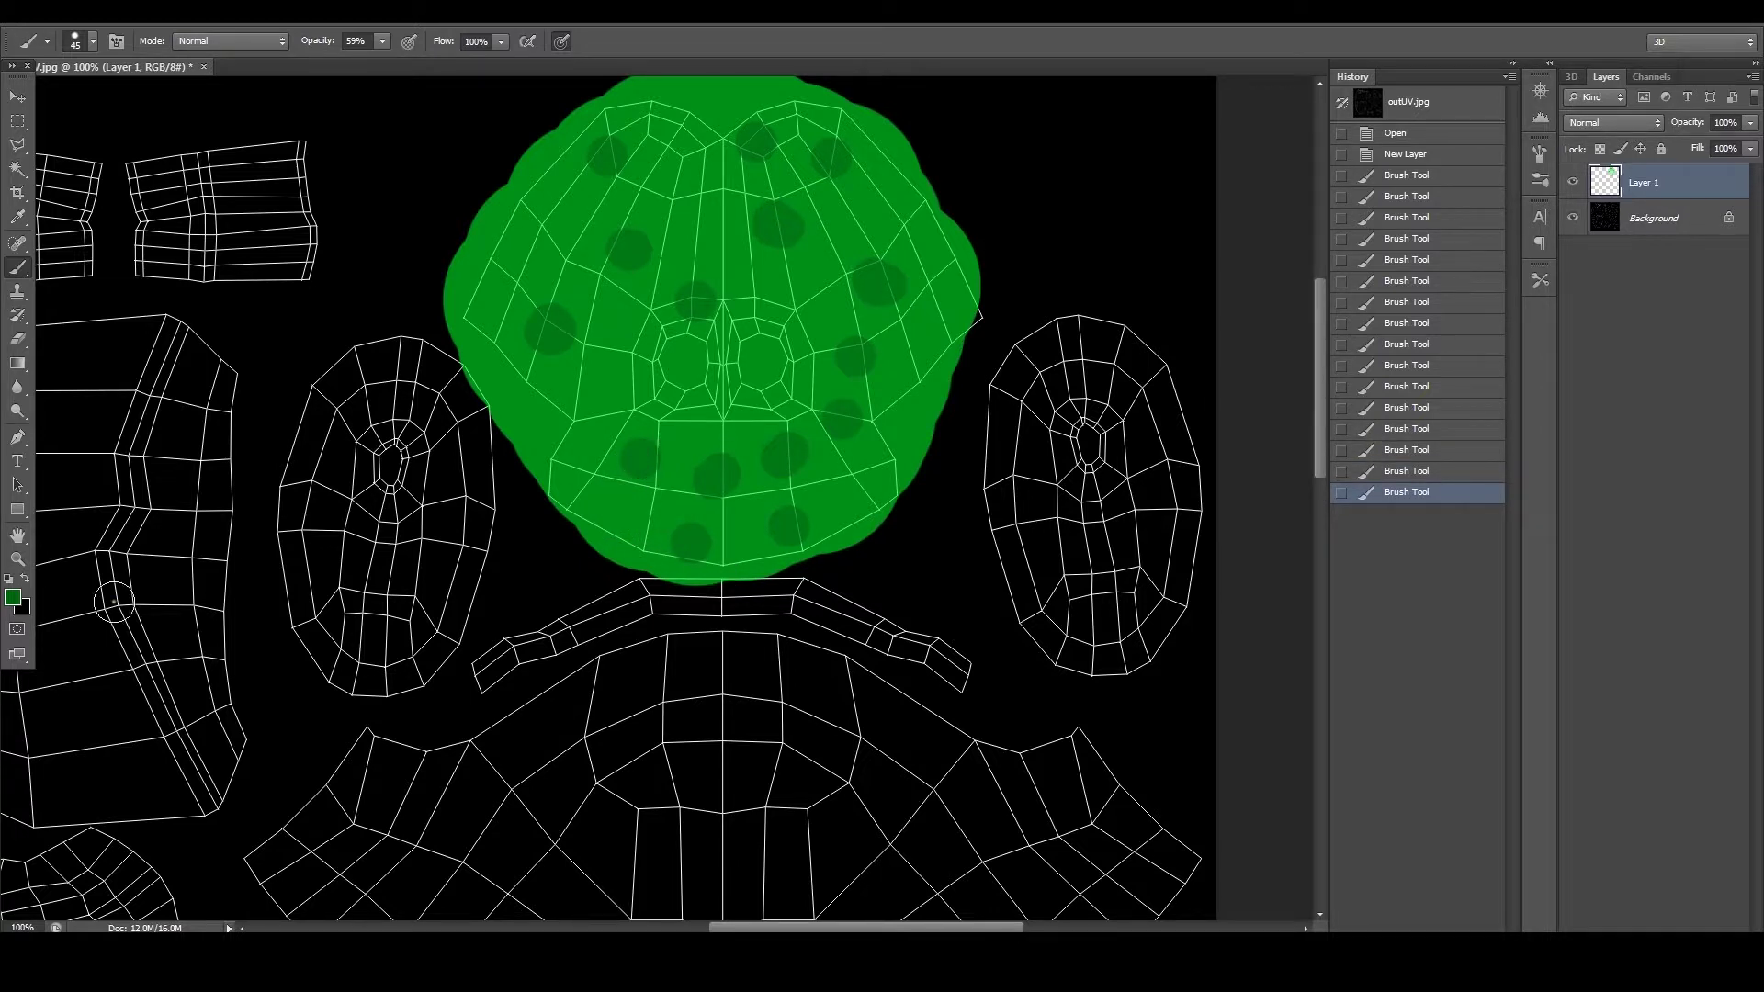
# Step: Set the foreground colour to the very dark green #03370c for a second set of spots
pyautogui.click(17, 598)
pyautogui.click(1201, 643)
pyautogui.click(1237, 663)
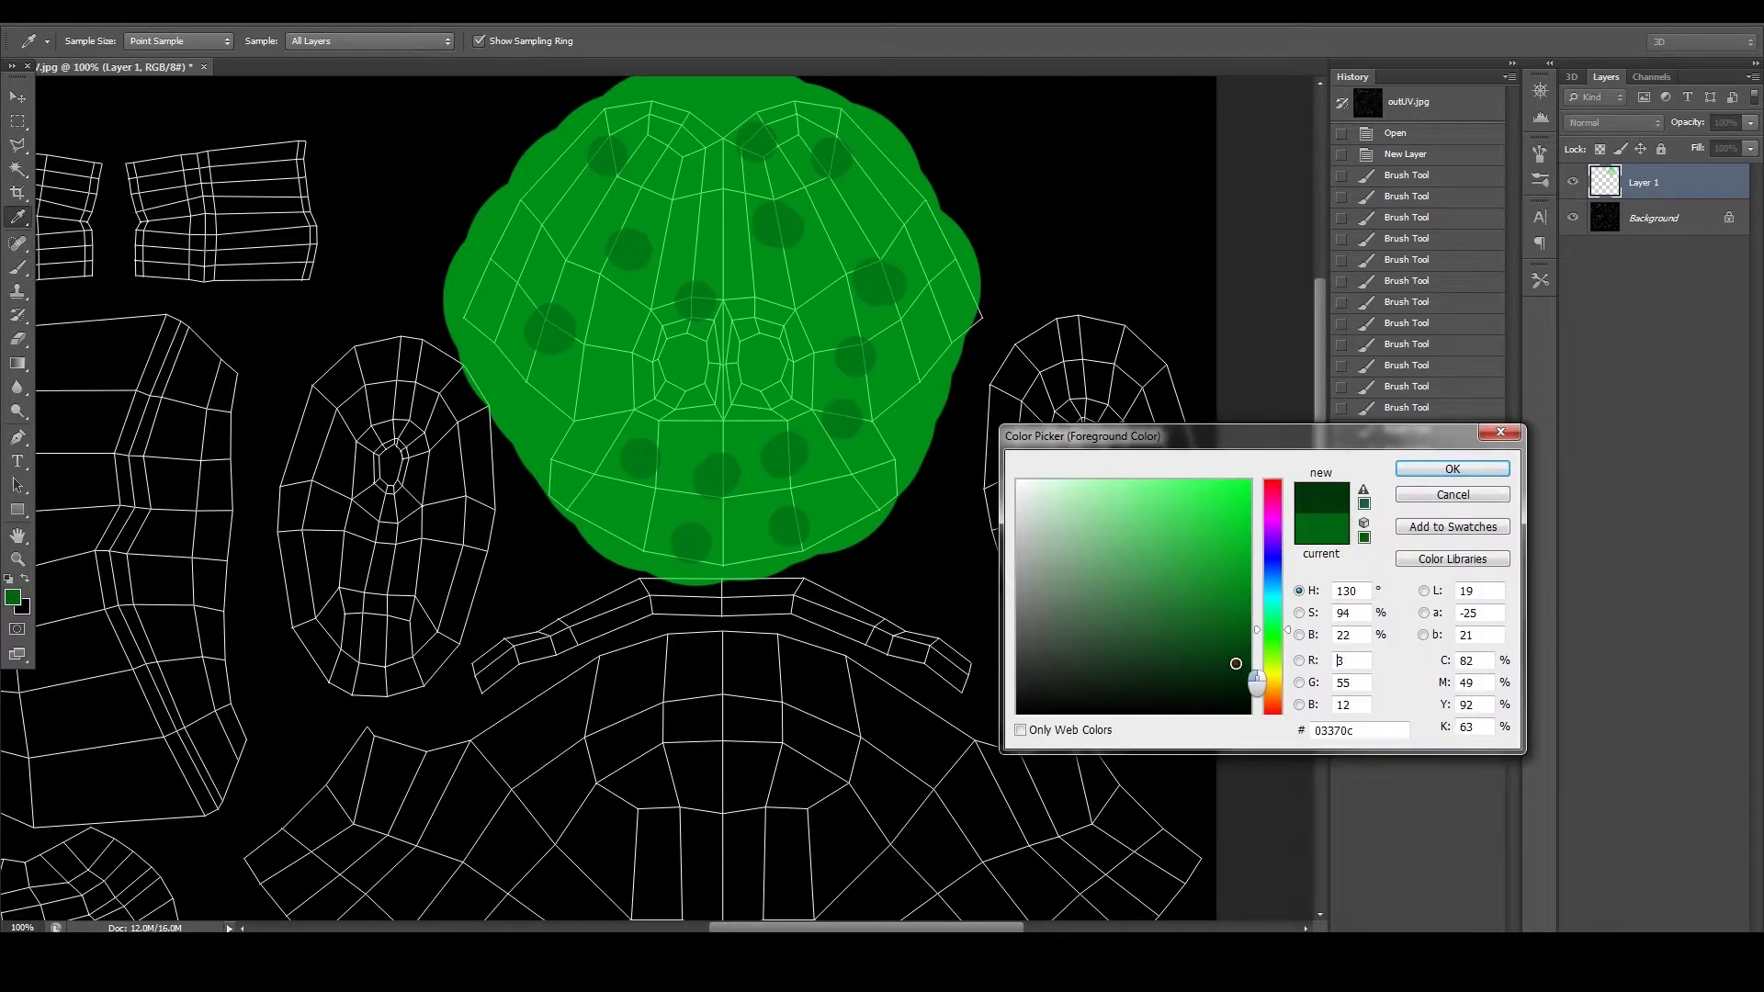
pyautogui.click(1416, 472)
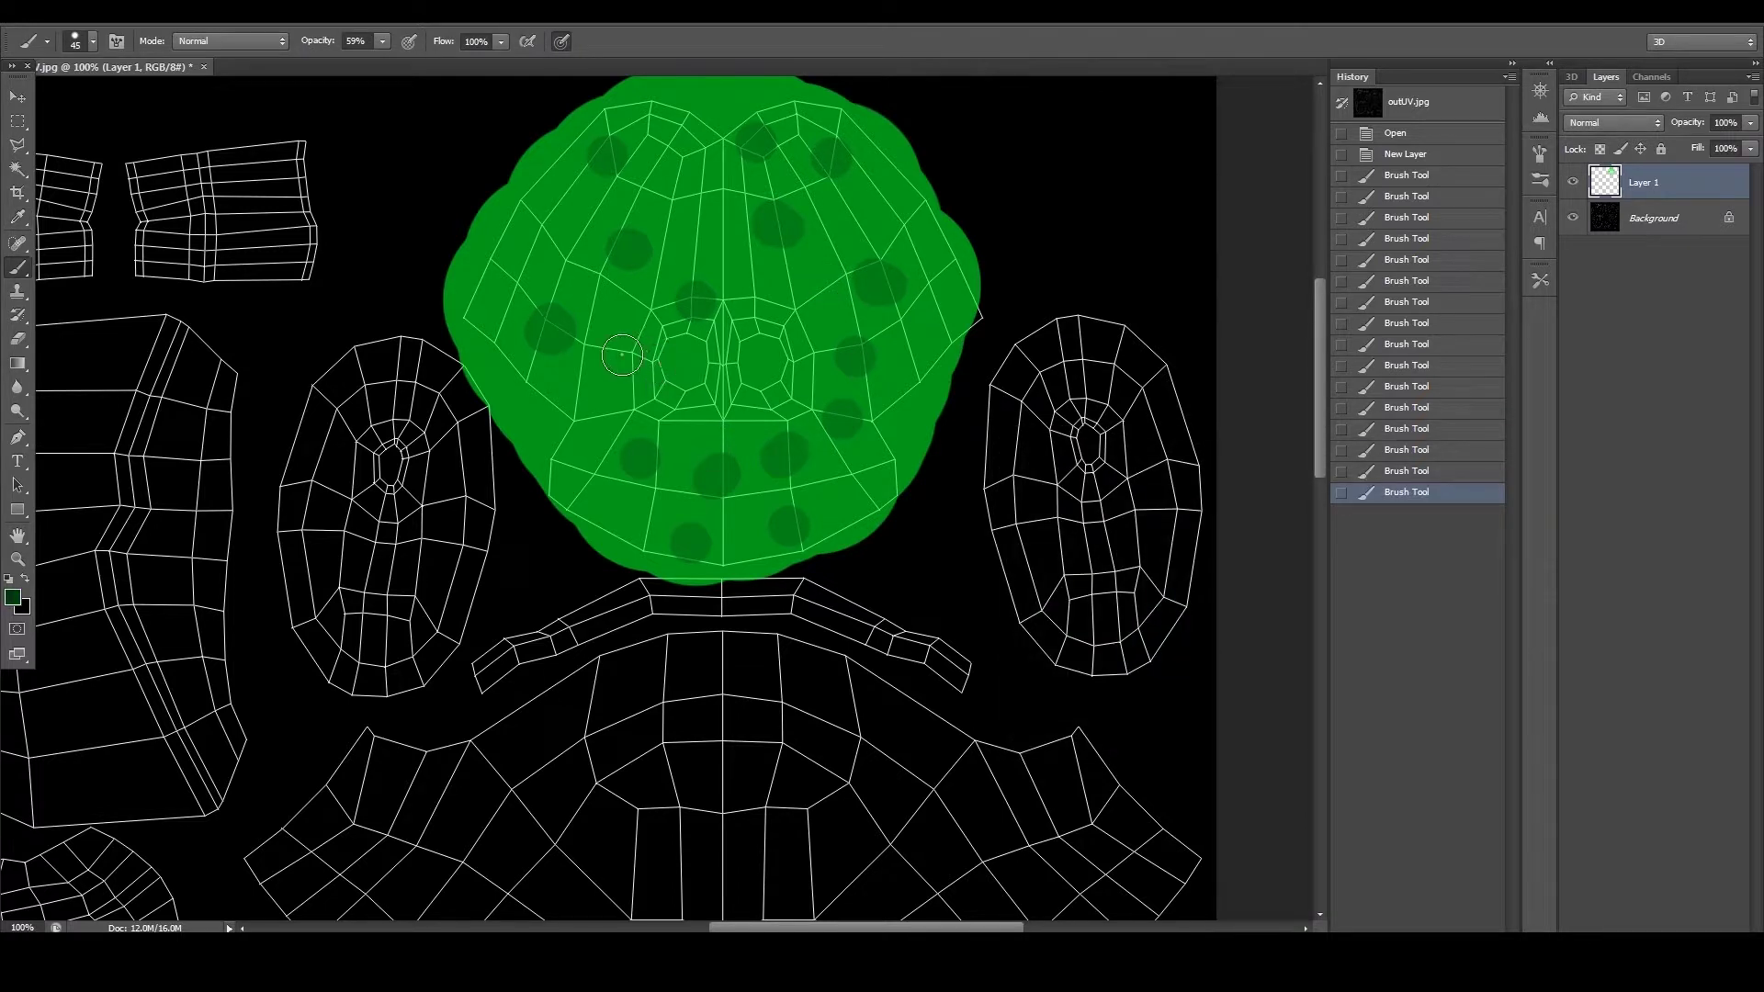
# Step: Dab very dark green spots across the head shell, between the existing spots and around the eye holes
pyautogui.click(622, 357)
pyautogui.click(575, 264)
pyautogui.click(662, 199)
pyautogui.click(710, 243)
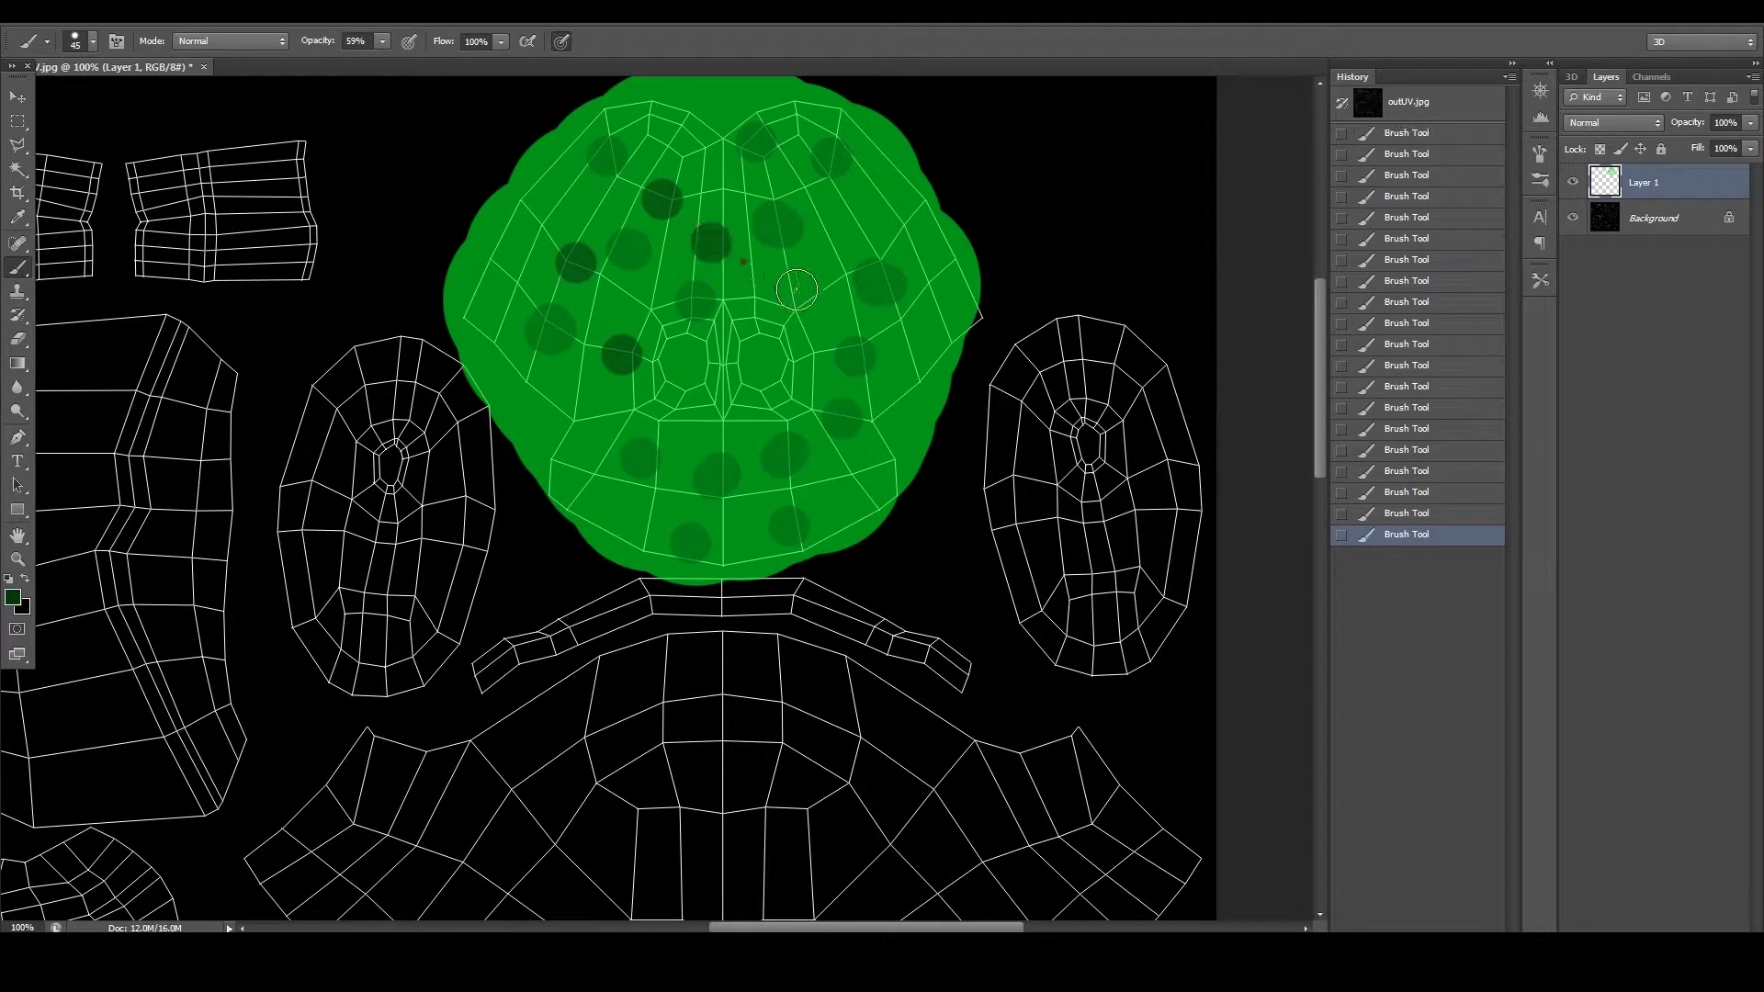
pyautogui.click(808, 300)
pyautogui.click(843, 208)
pyautogui.click(946, 297)
pyautogui.click(732, 441)
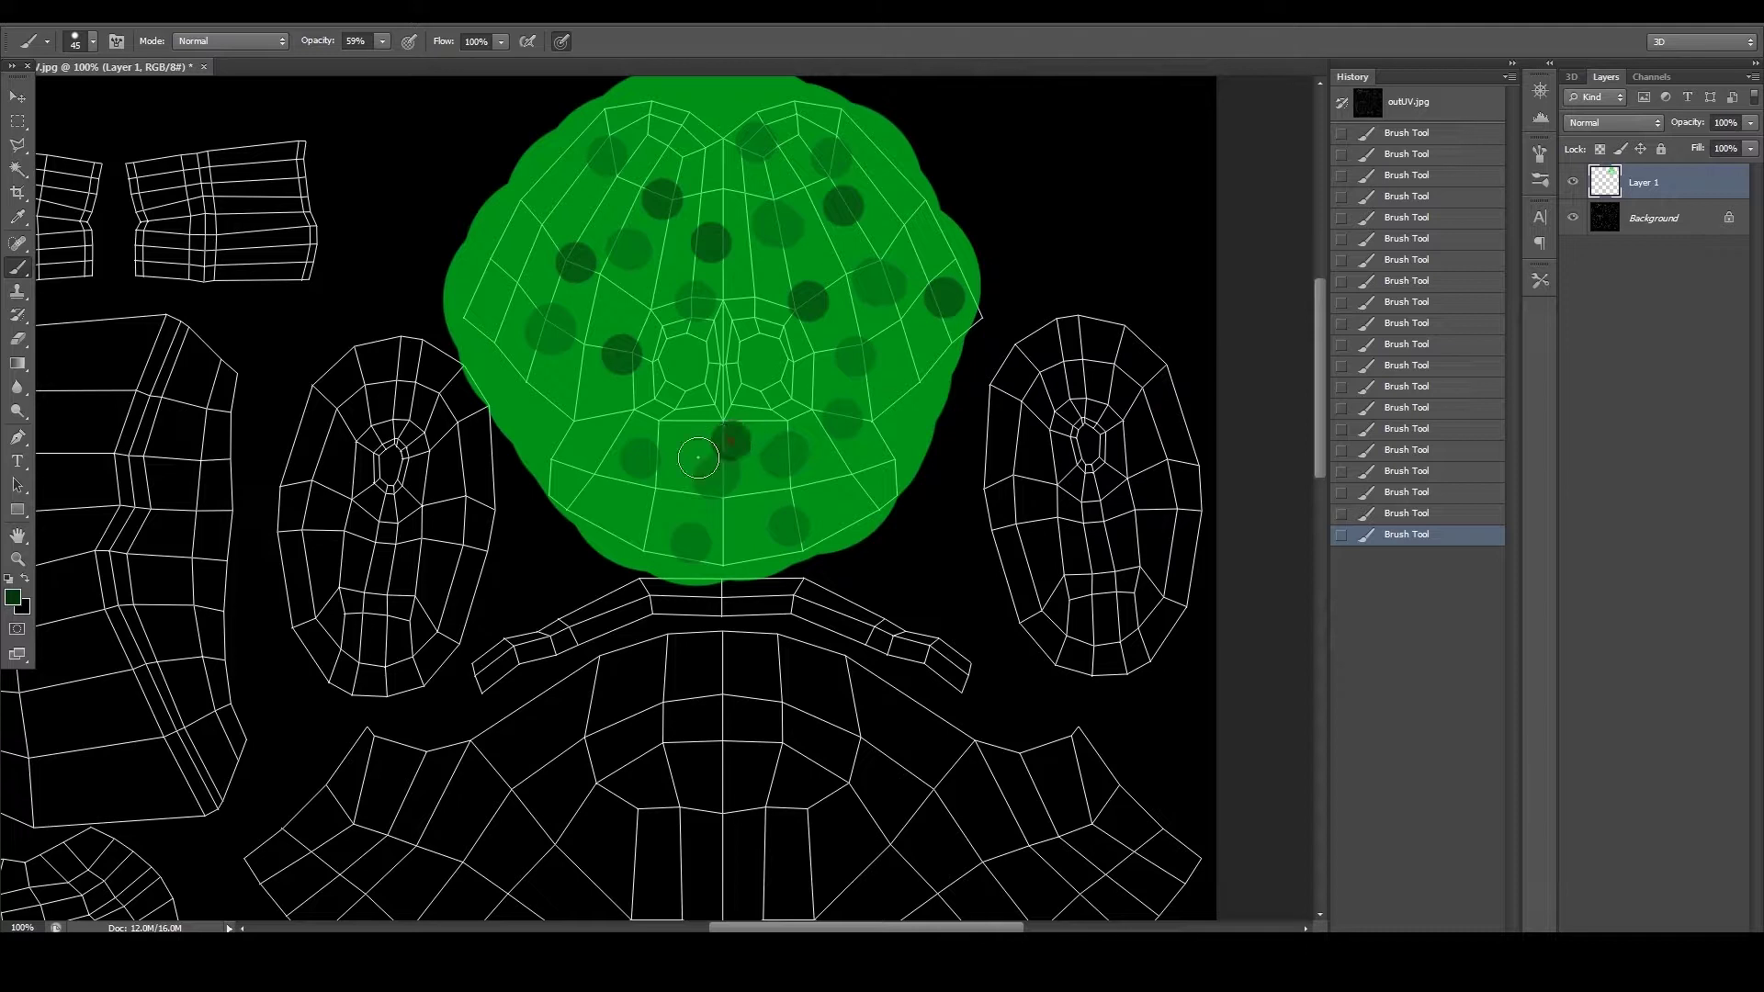
pyautogui.click(622, 507)
pyautogui.click(590, 424)
pyautogui.click(801, 367)
pyautogui.click(849, 483)
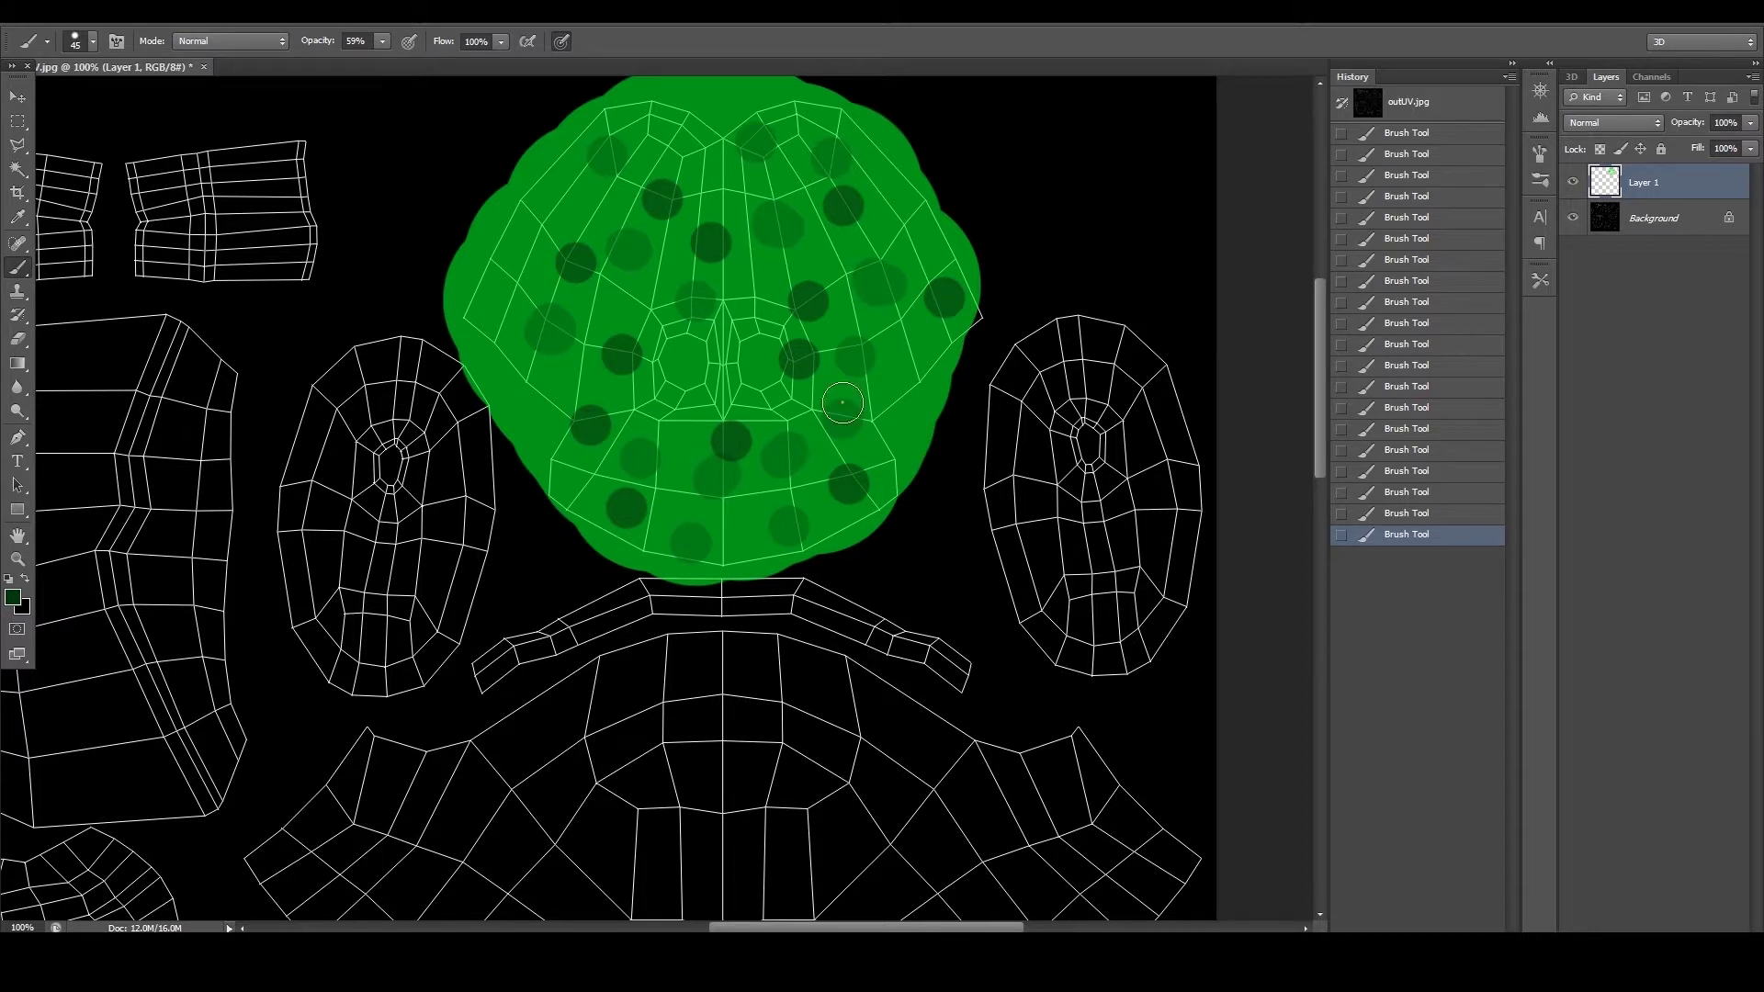
# Step: Hide the Background layer and strengthen the paint's opacity by duplicating Layer 1 twice and merging all three paint layers
pyautogui.click(1574, 219)
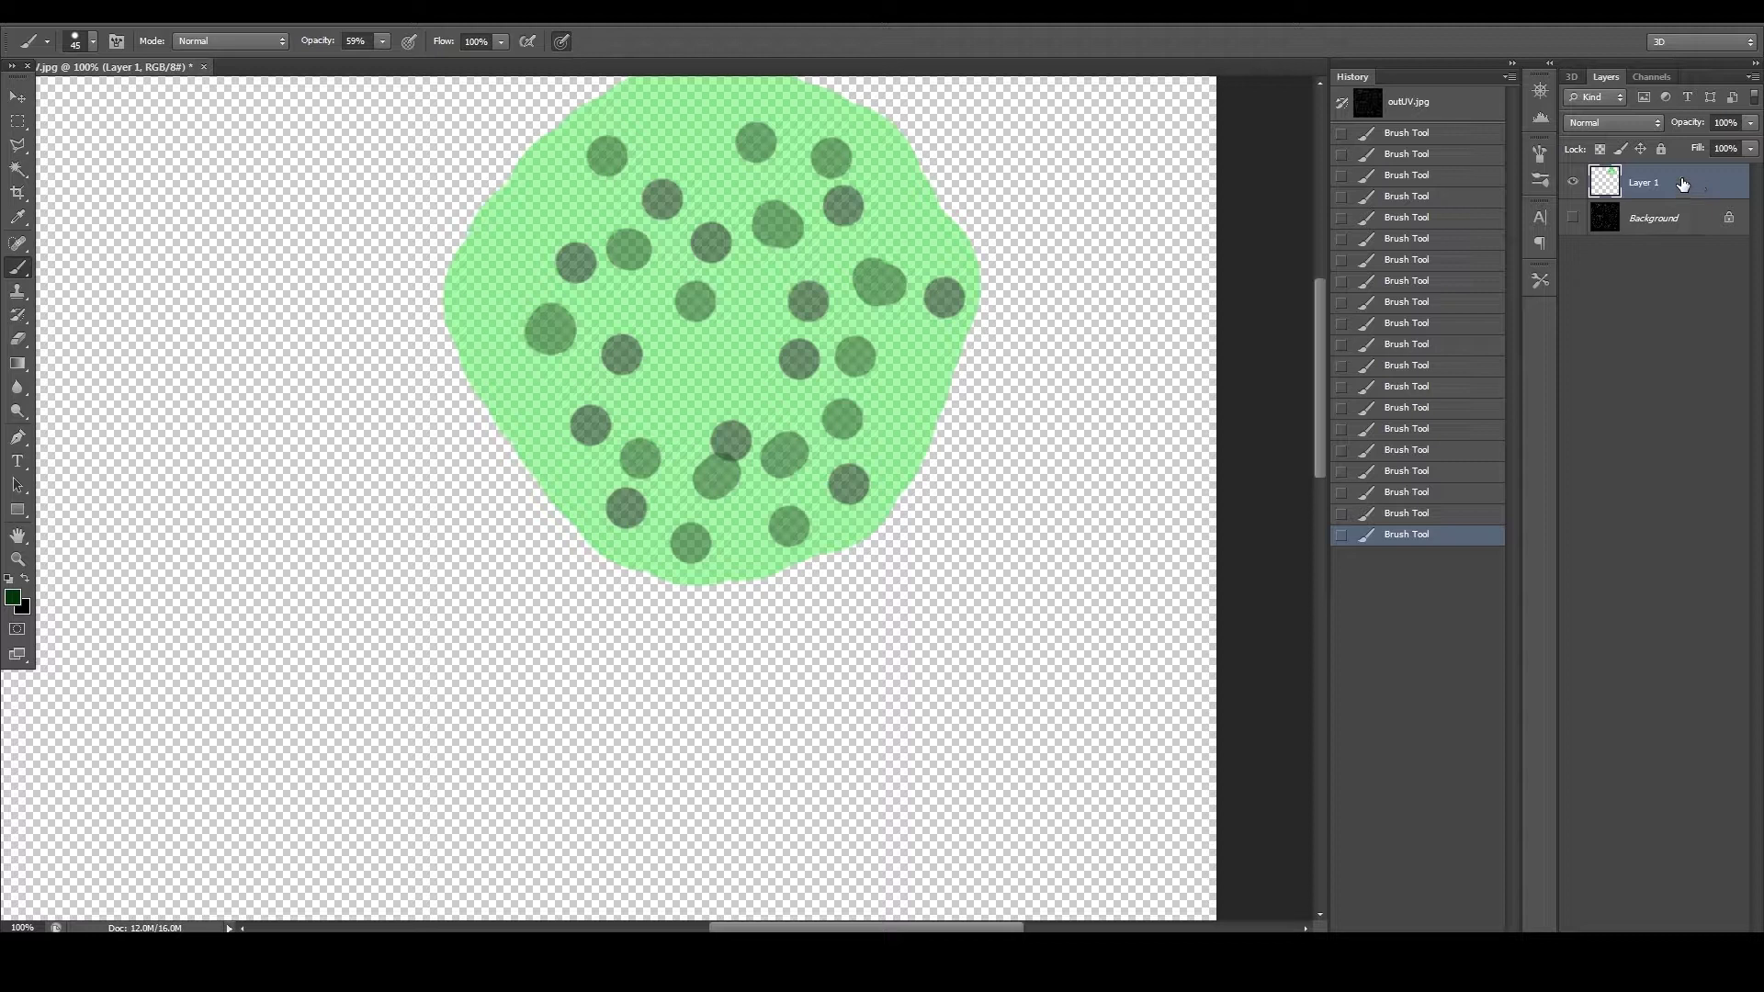
pyautogui.moveTo(1684, 184); pyautogui.dragTo(1719, 923)
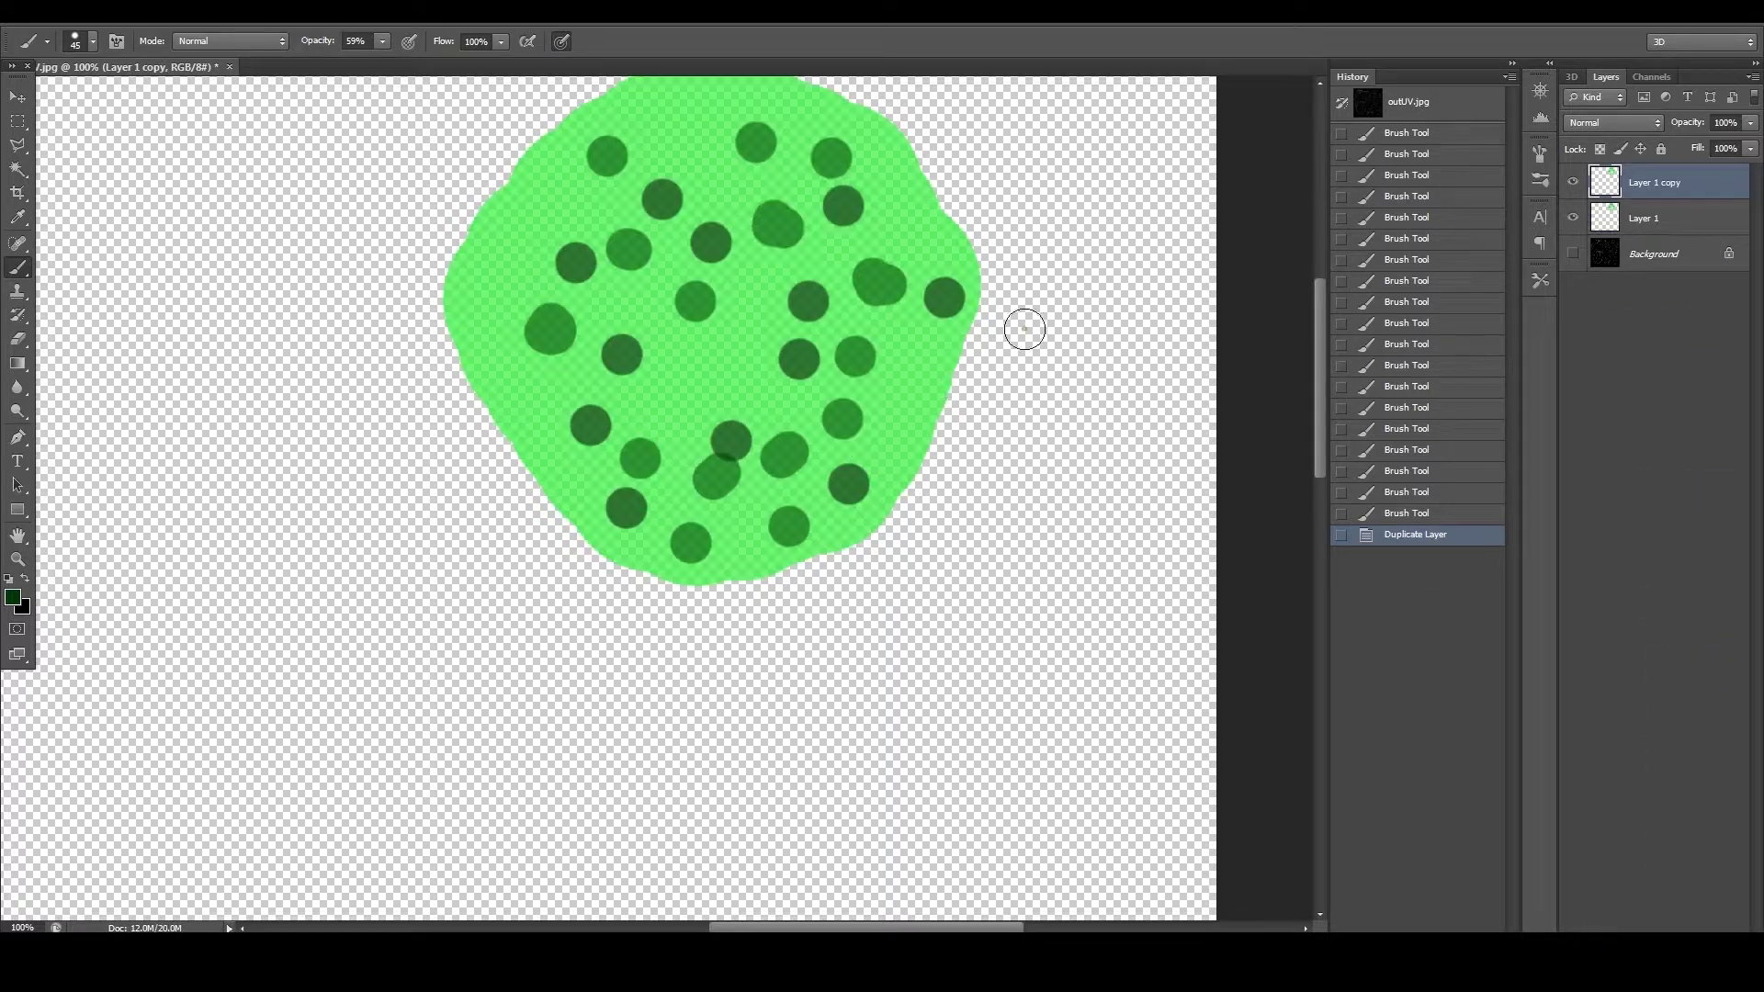
pyautogui.moveTo(1651, 185); pyautogui.dragTo(1695, 930)
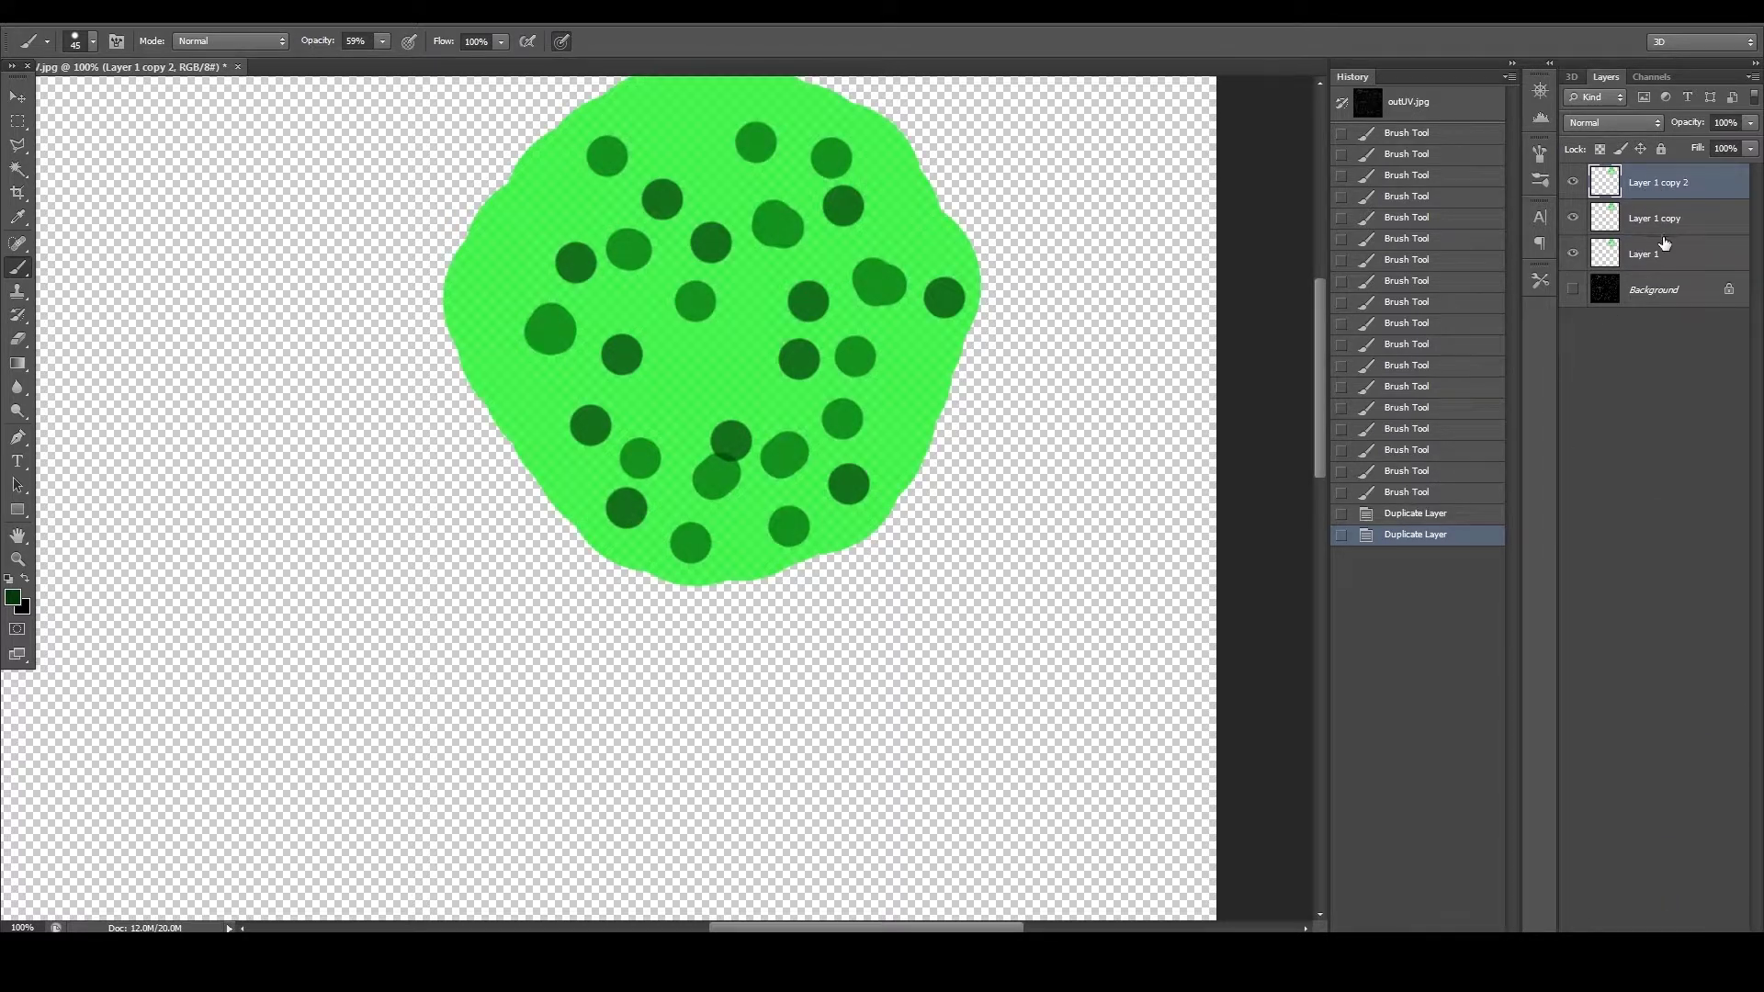
pyautogui.keyDown('shift'); pyautogui.click(1666, 259); pyautogui.keyUp('shift')
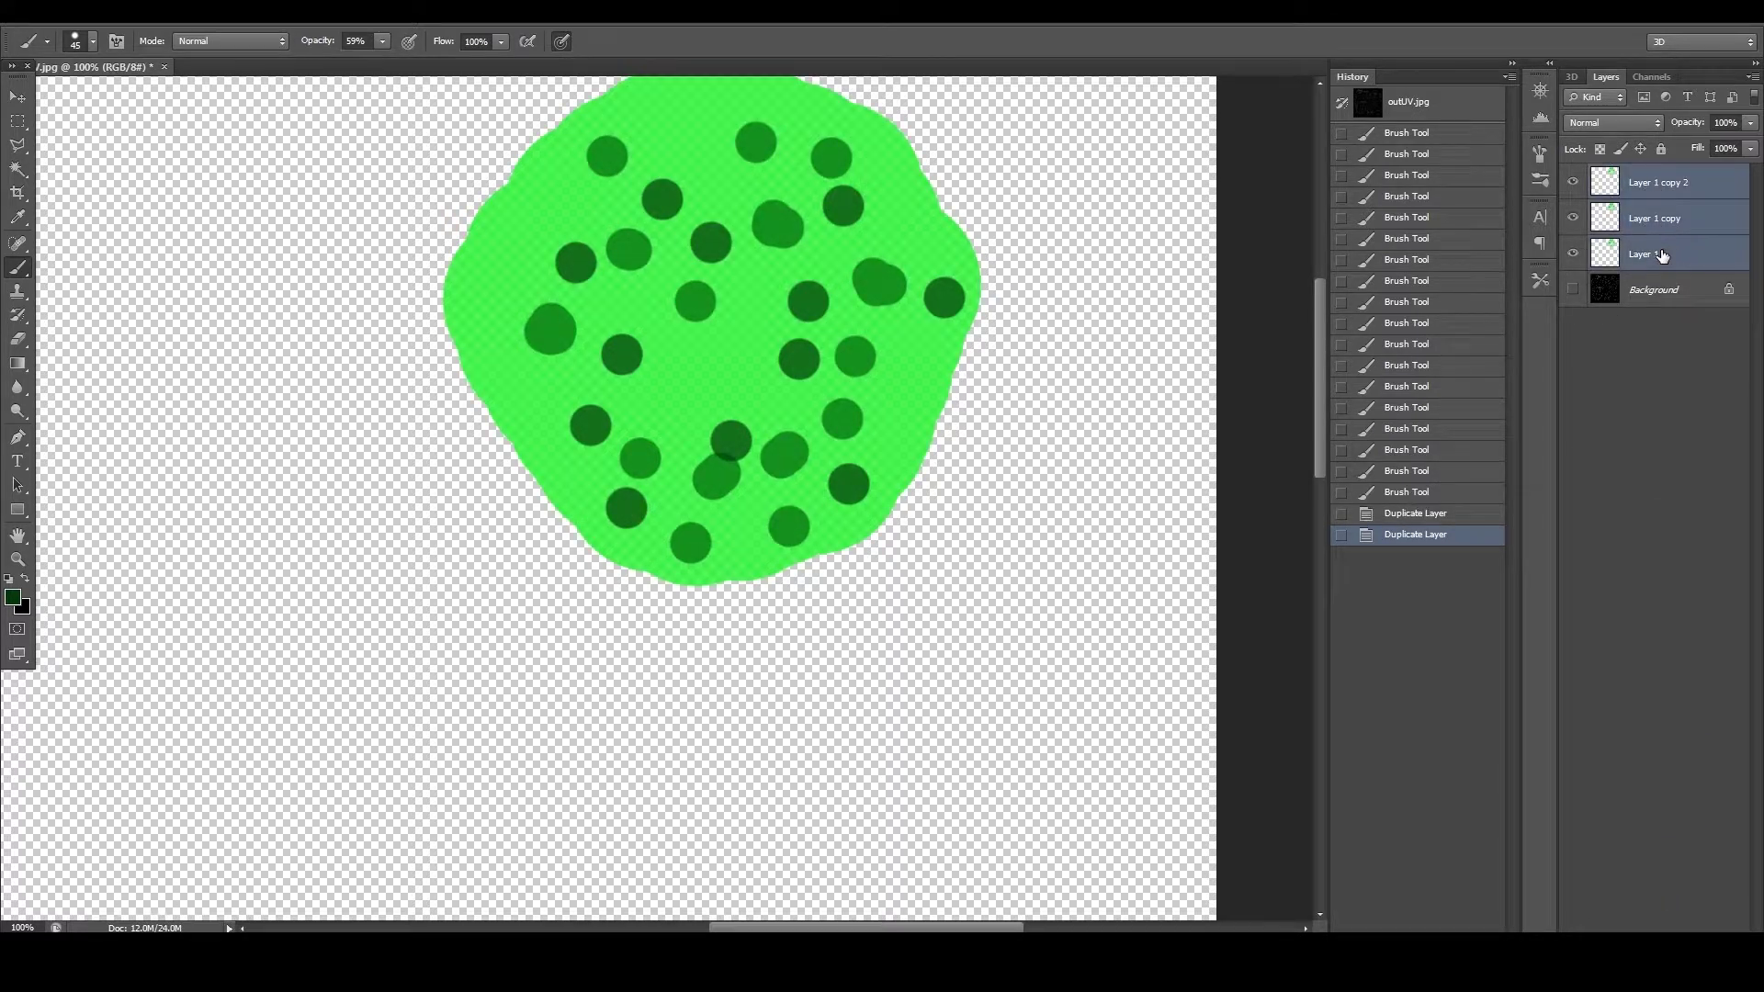
pyautogui.hotkey('ctrl', 'e')
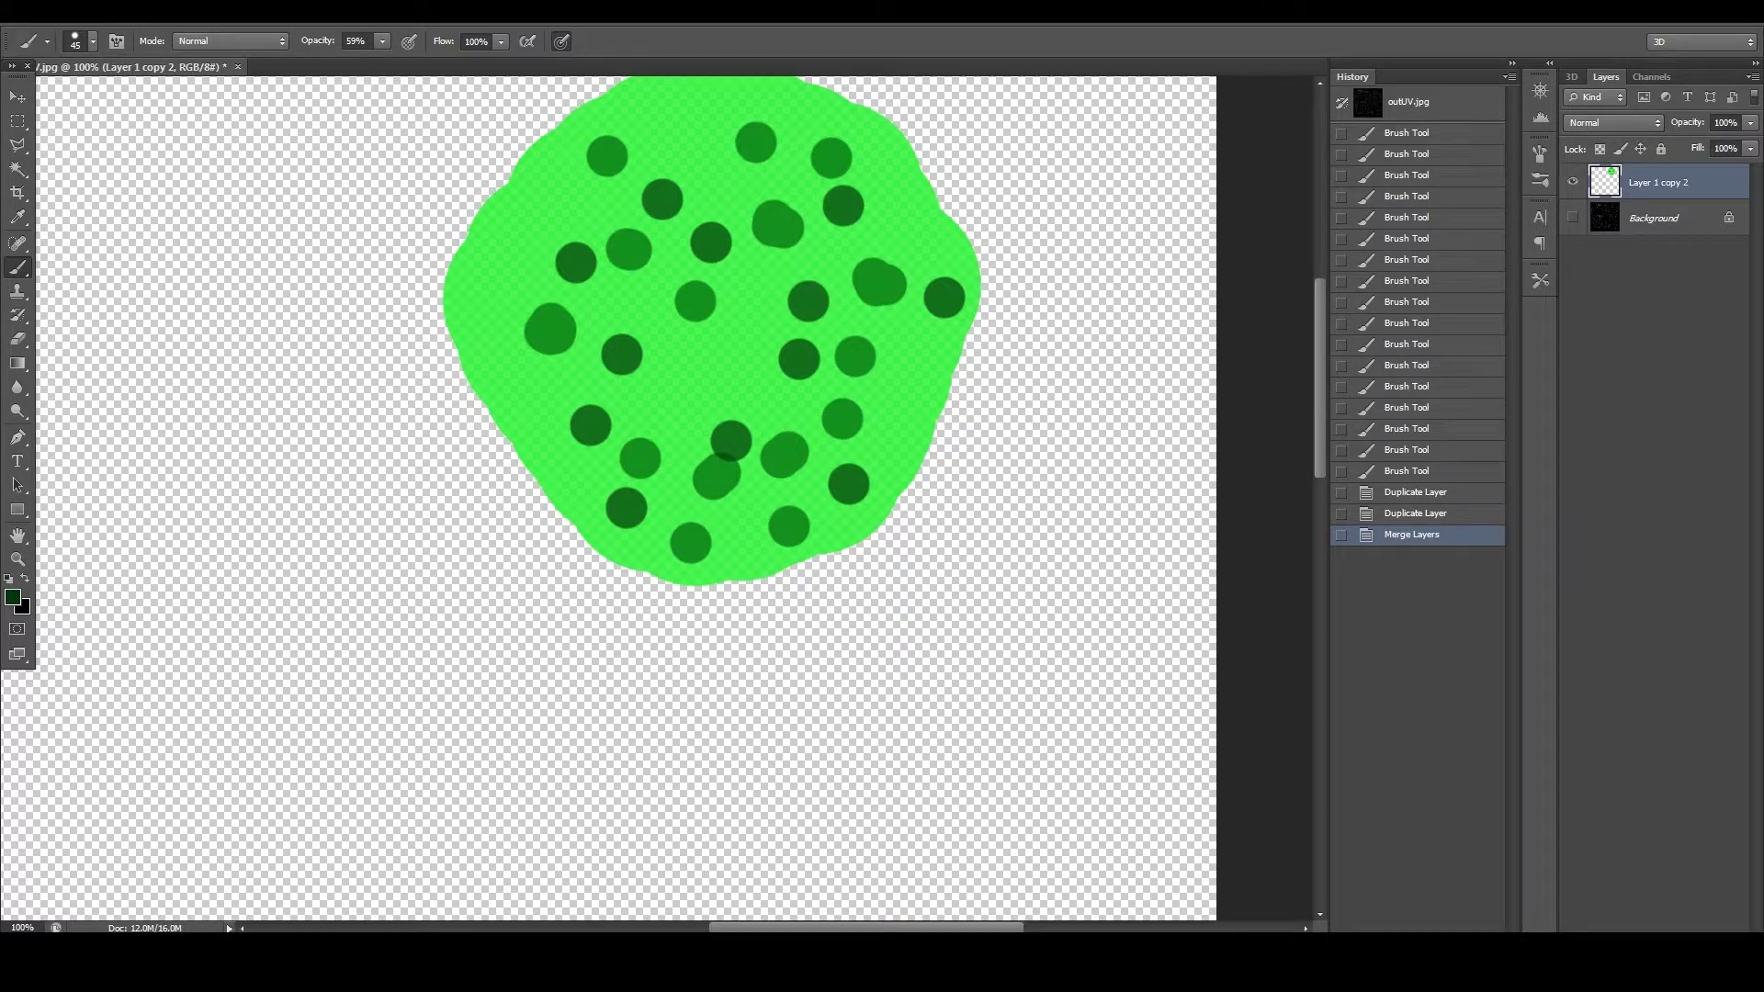
# Step: Save a copy of the painted texture as a JPEG named Texture Test in the images folder, at quality 10
pyautogui.click(13, 11)
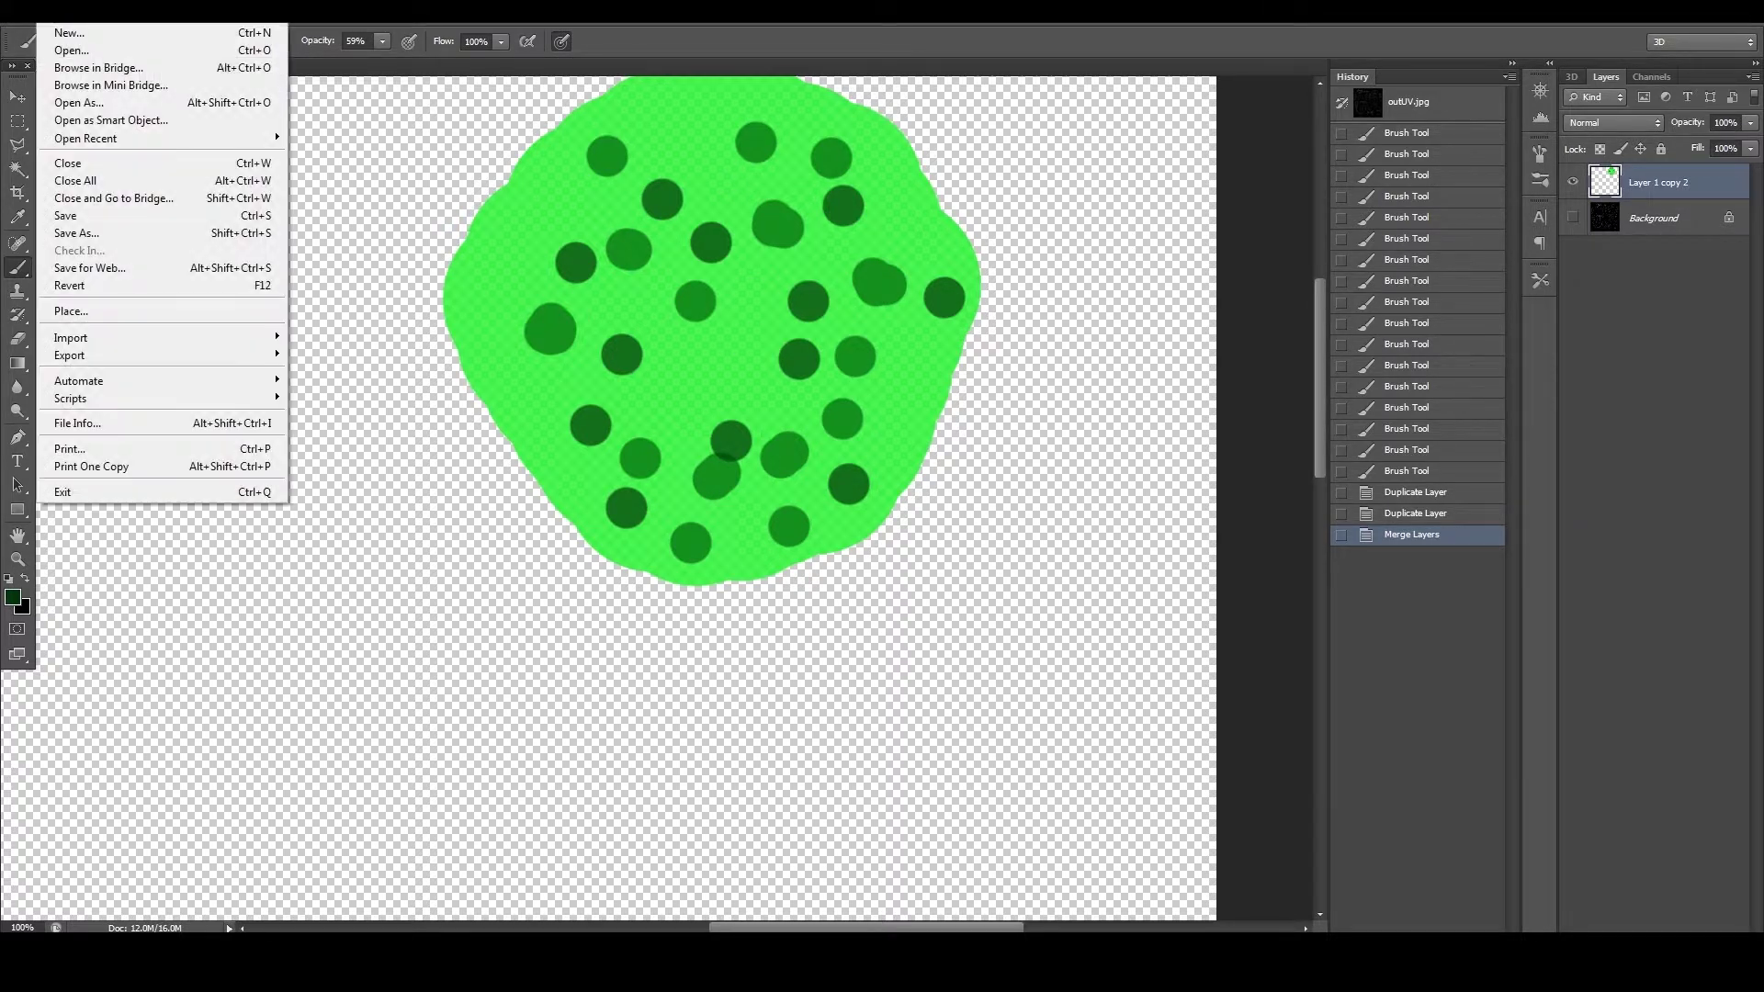
pyautogui.click(103, 231)
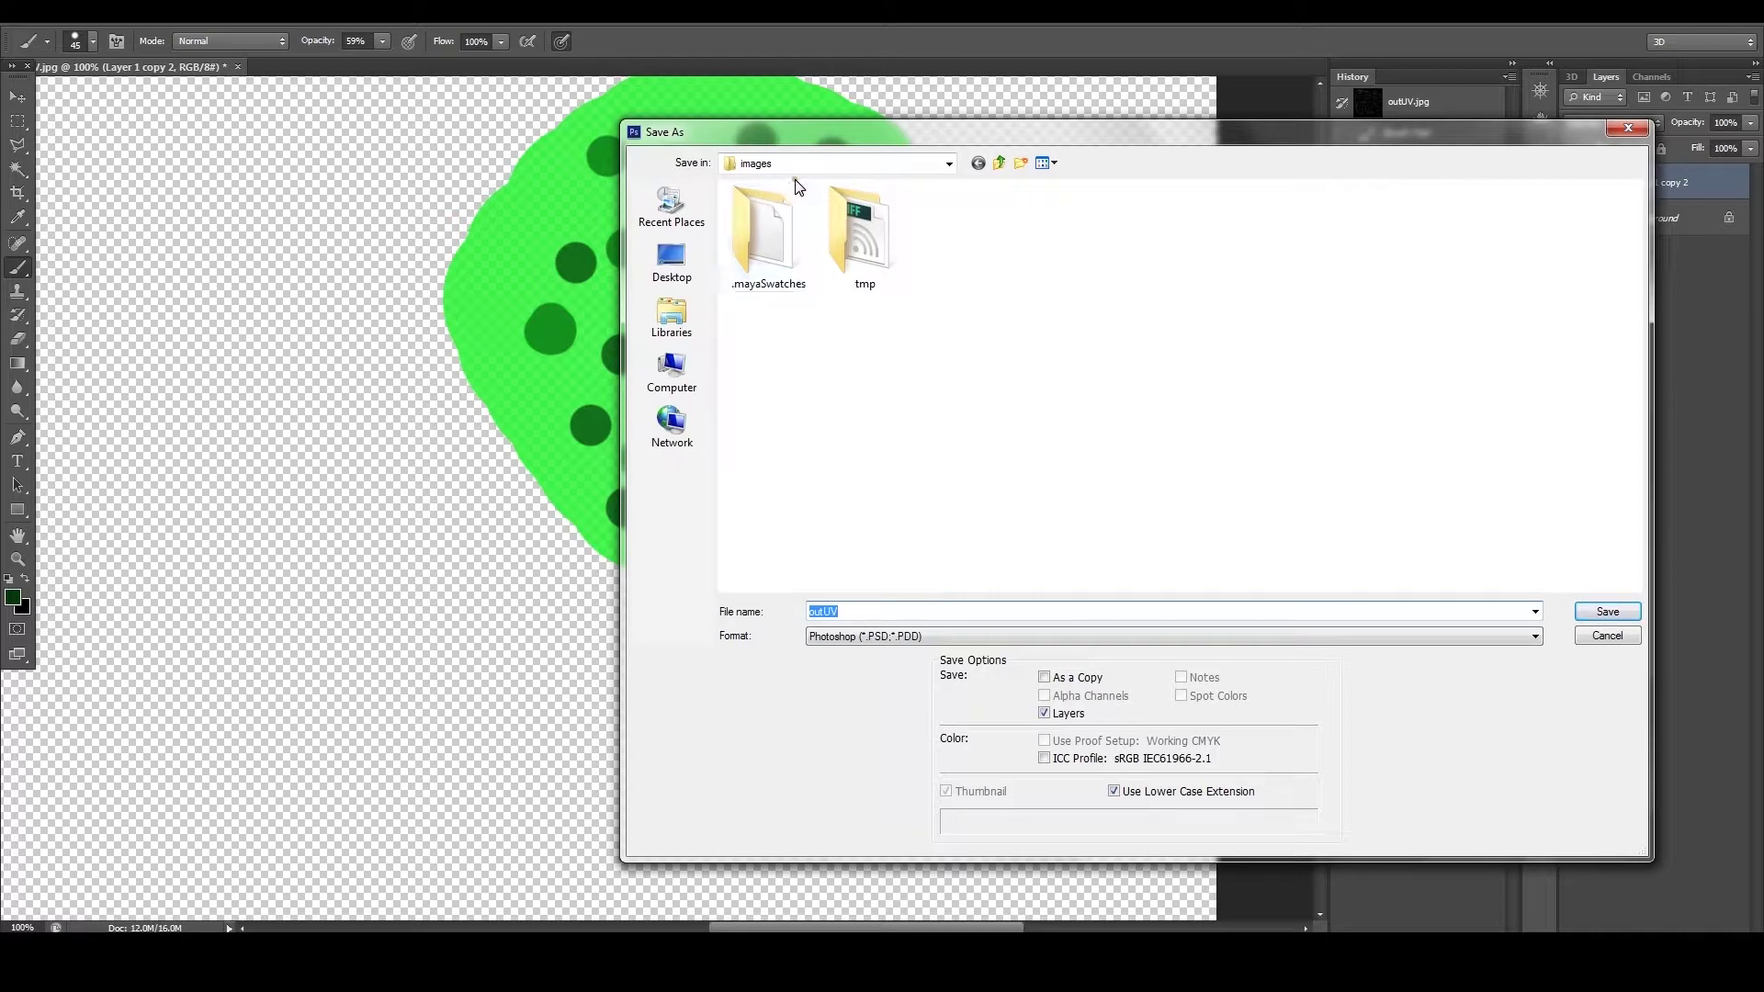
pyautogui.click(866, 636)
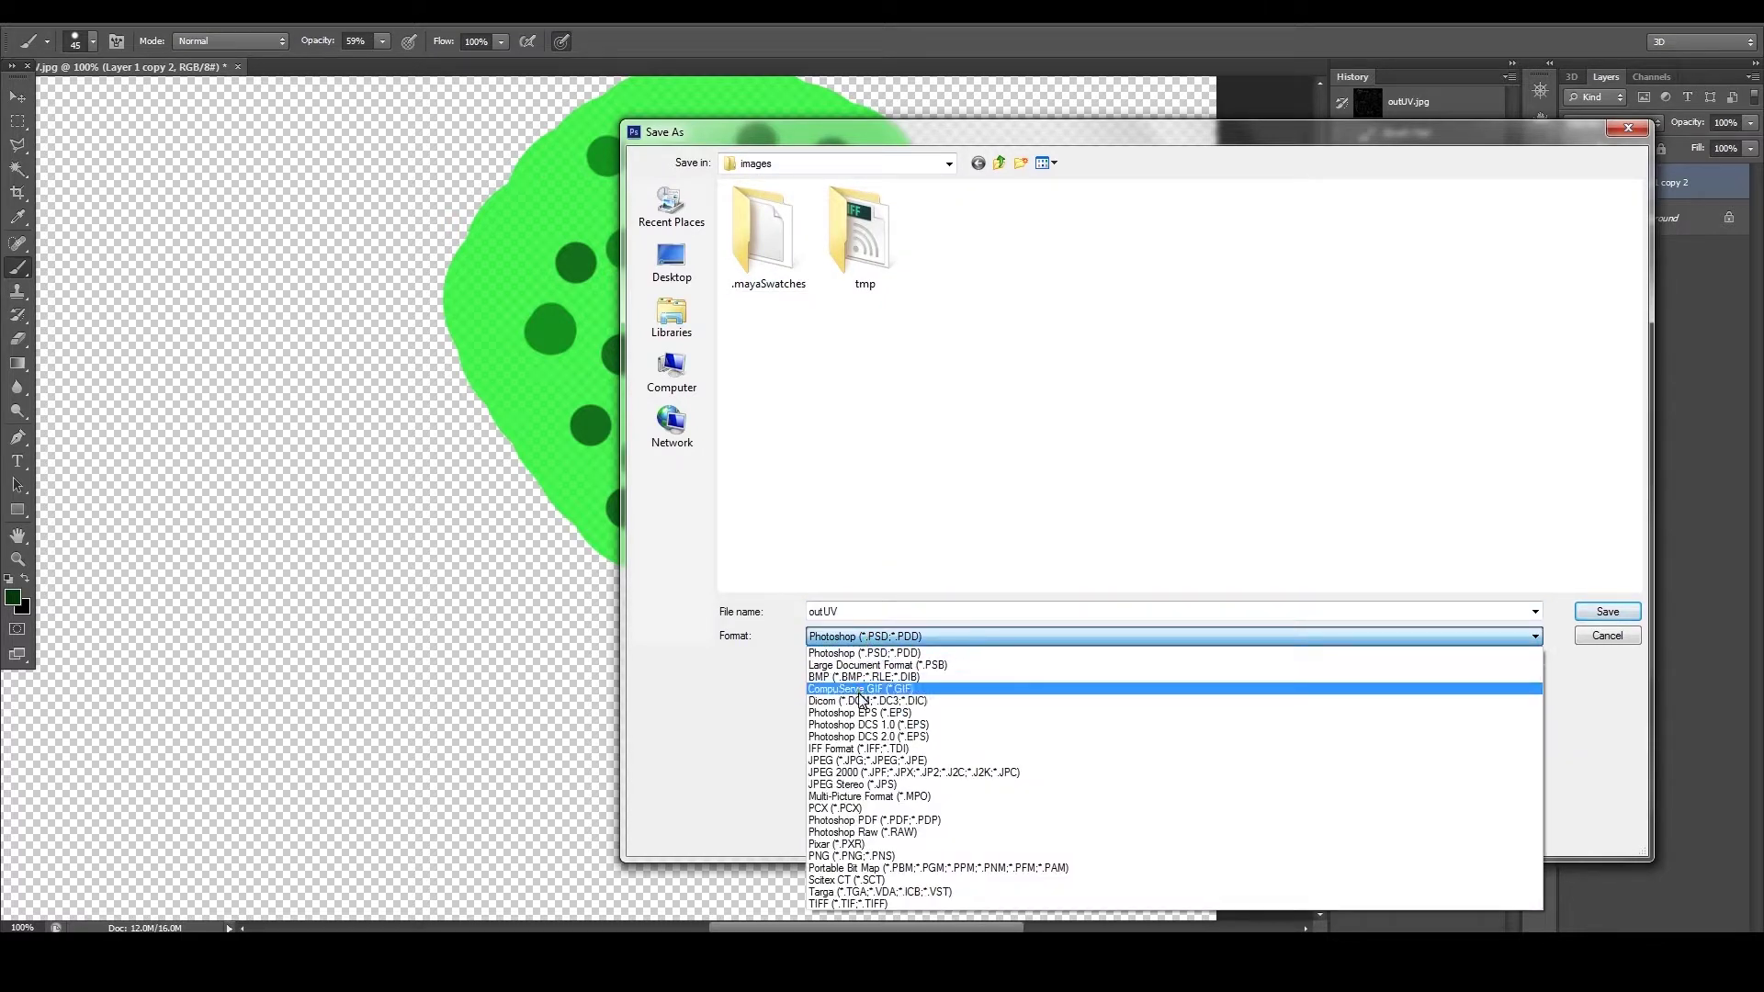
pyautogui.click(864, 760)
pyautogui.doubleClick(853, 611)
pyautogui.click(837, 611)
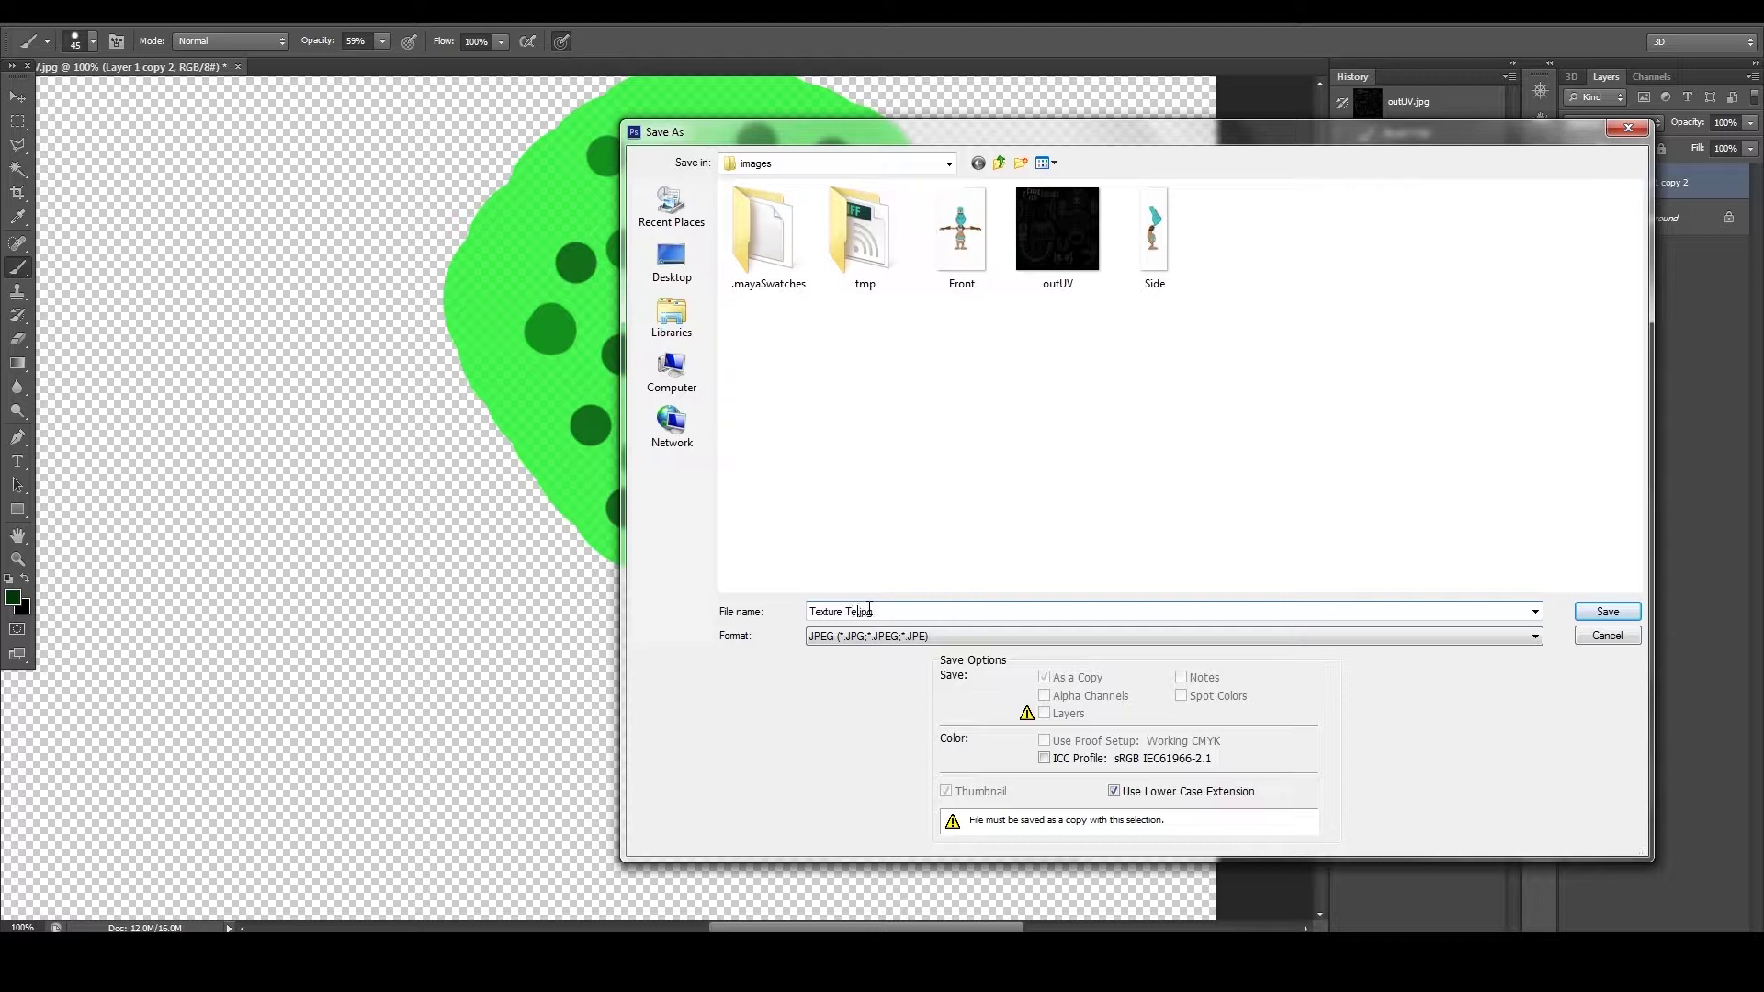
pyautogui.press('Return')
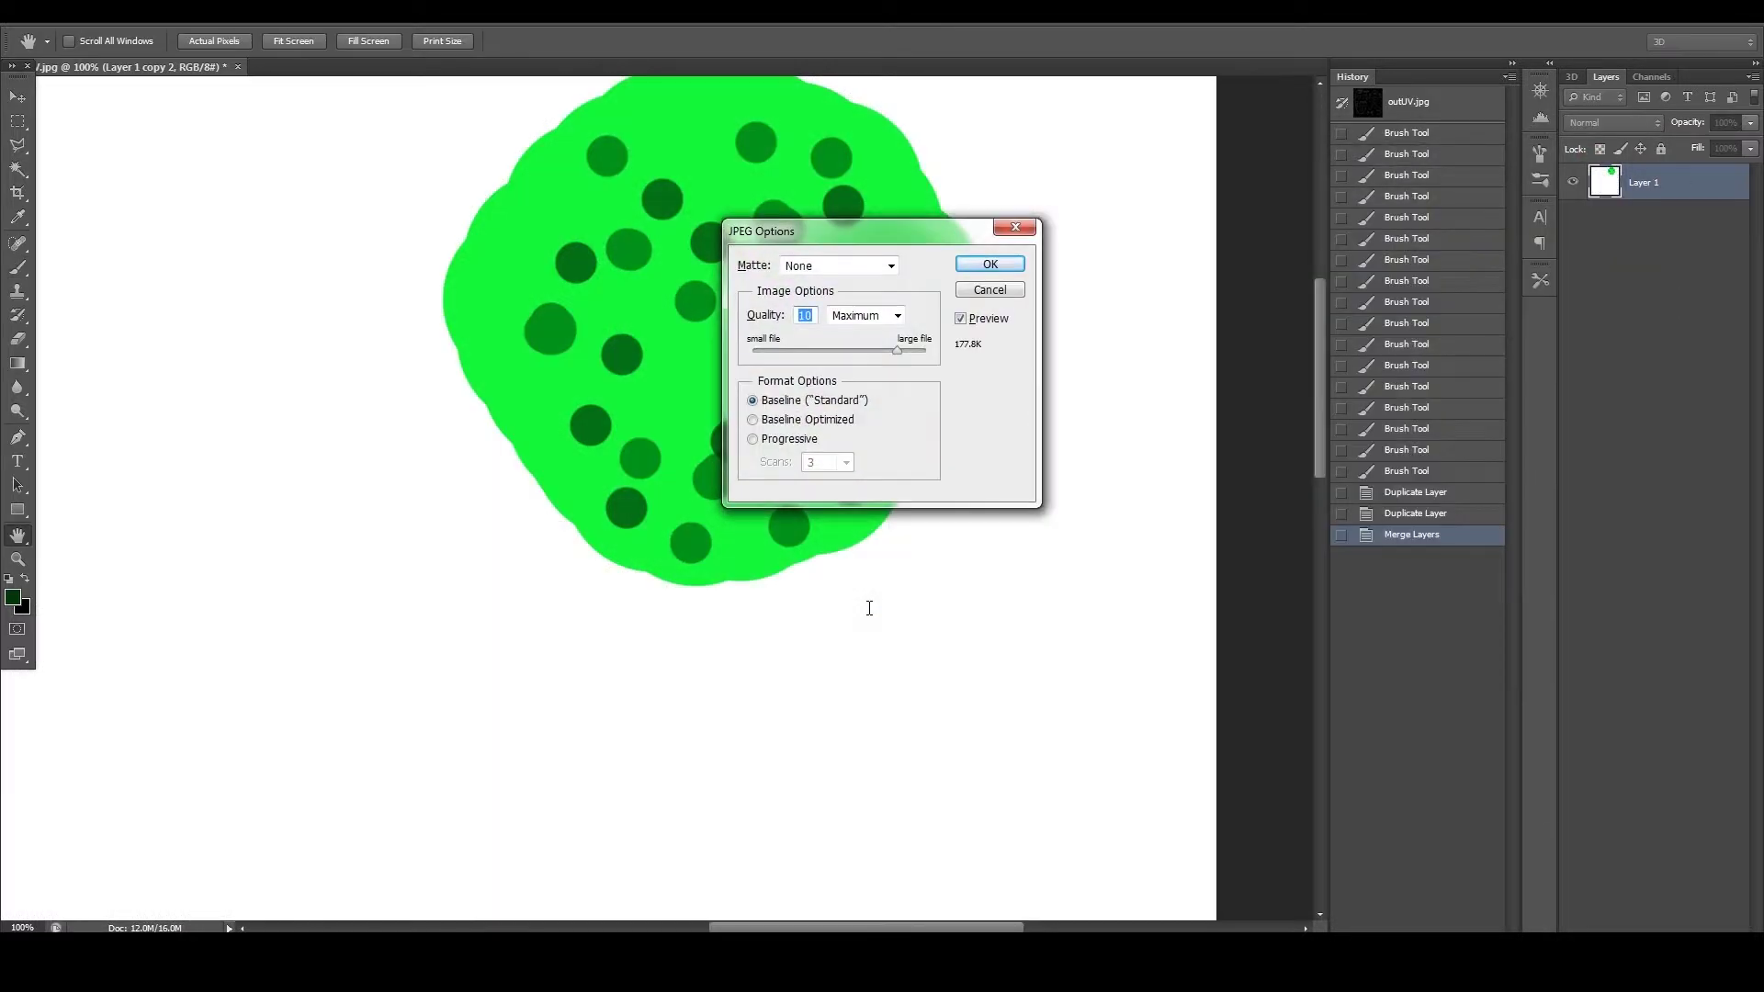
pyautogui.press('Return')
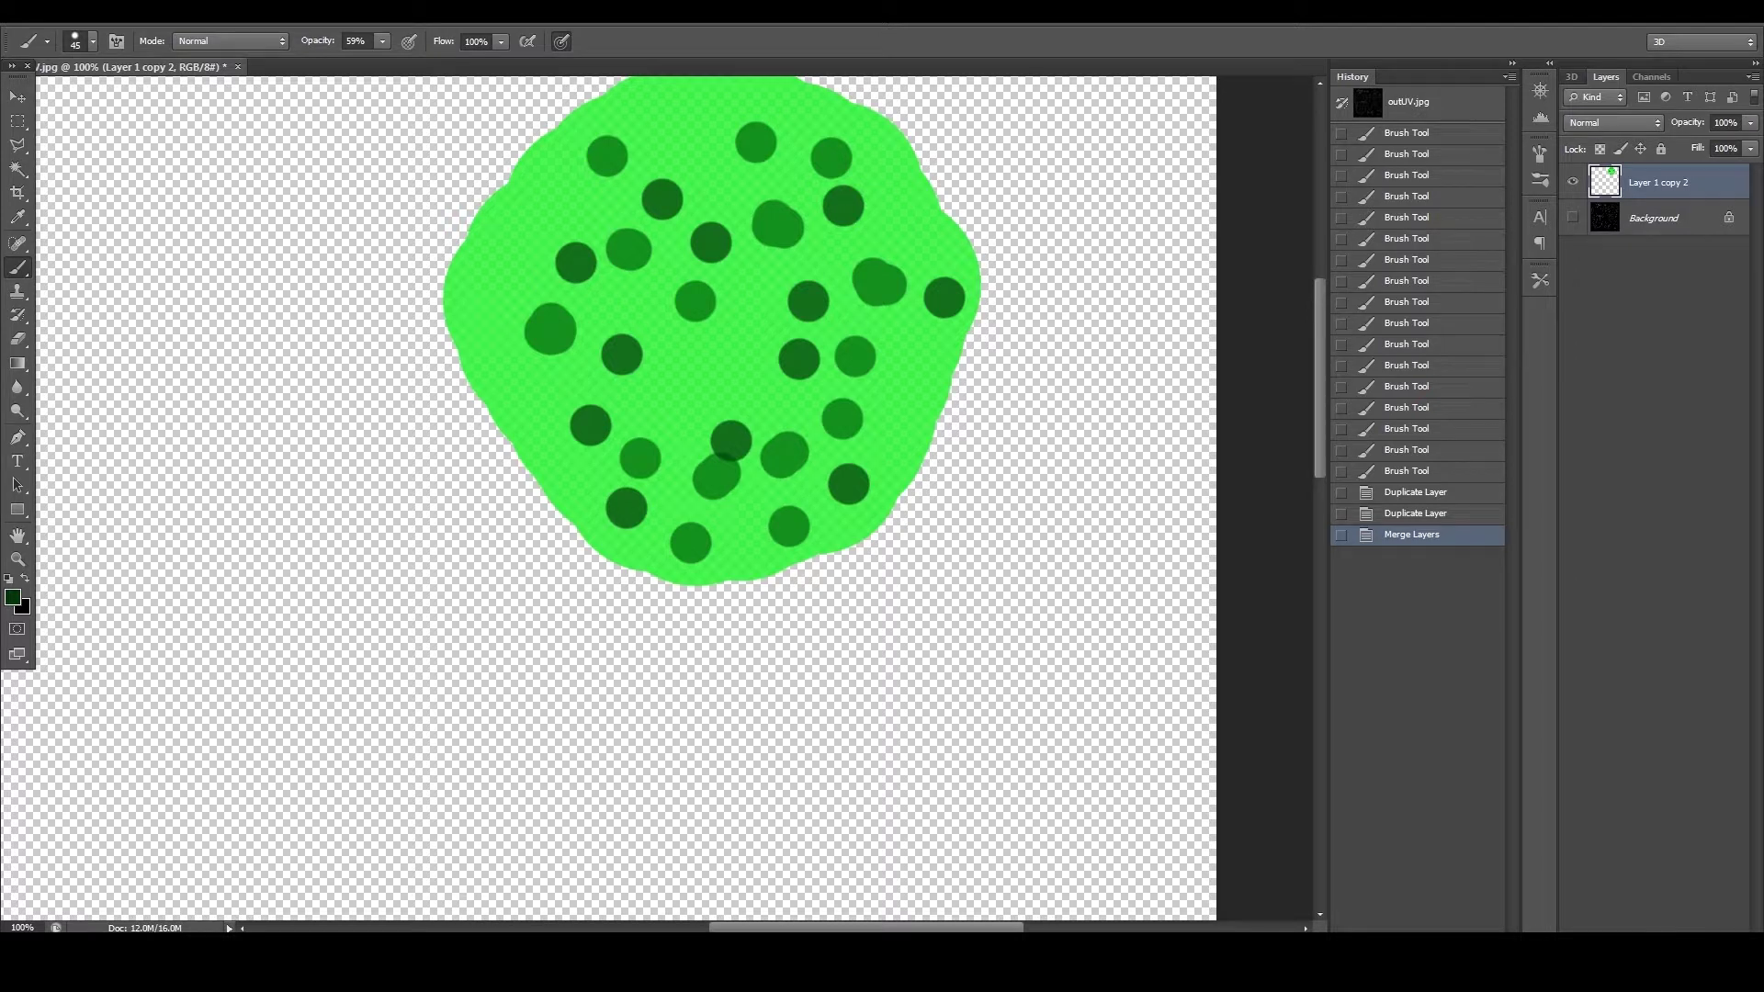
# Step: Switch to Maya, return the head to object selection and create a new Lambert material in the Hypershade
pyautogui.click(474, 896)
pyautogui.rightClick(925, 360)
pyautogui.click(969, 336)
pyautogui.click(972, 342)
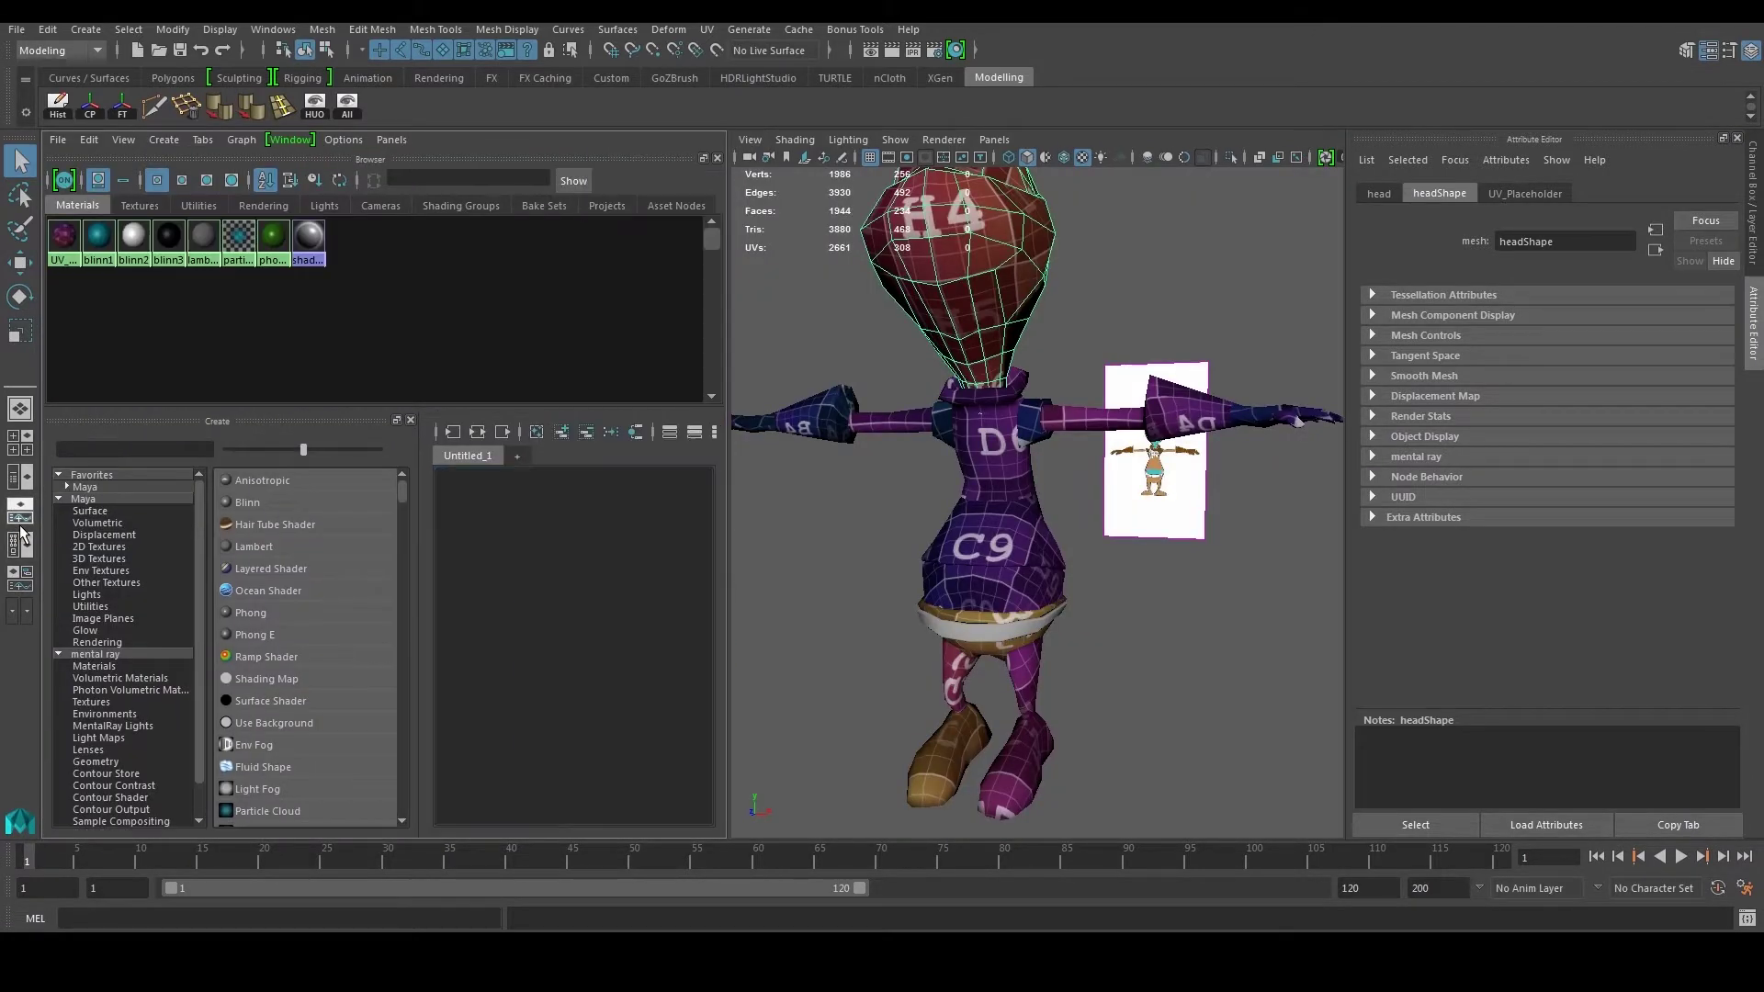
pyautogui.click(254, 549)
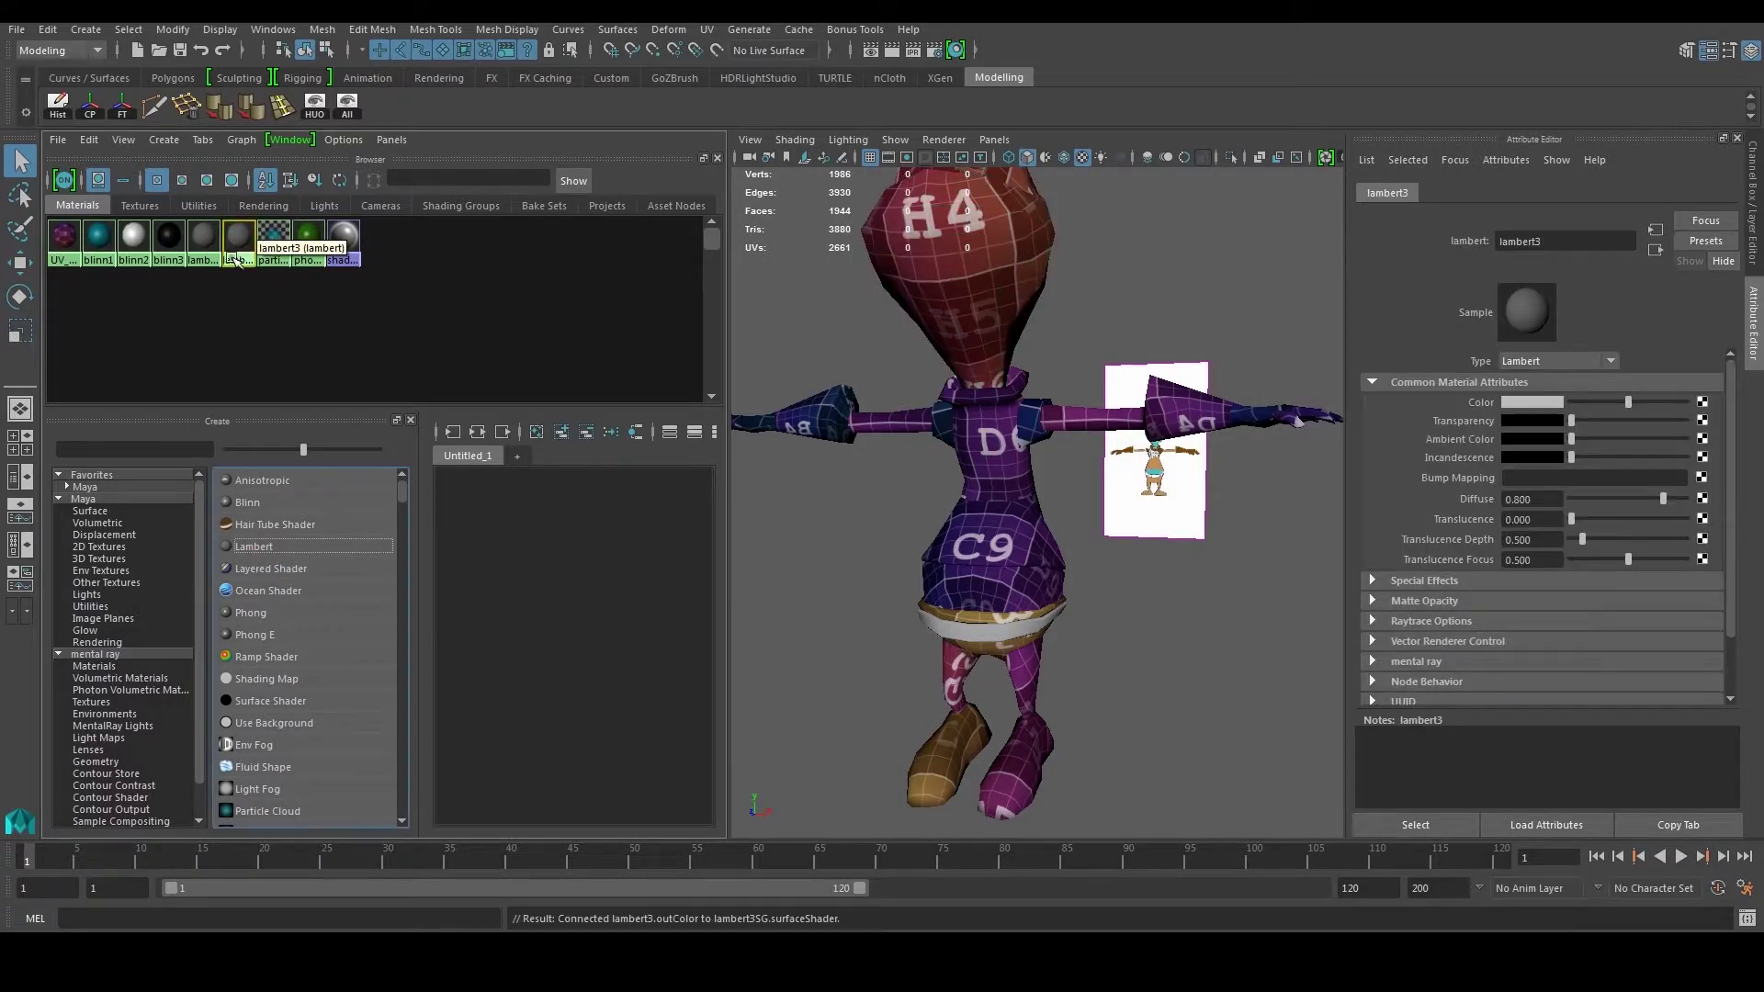
# Step: Map a File texture to the new Lambert's Color and load Texture Test.jpg from the project's images folder
pyautogui.click(1705, 402)
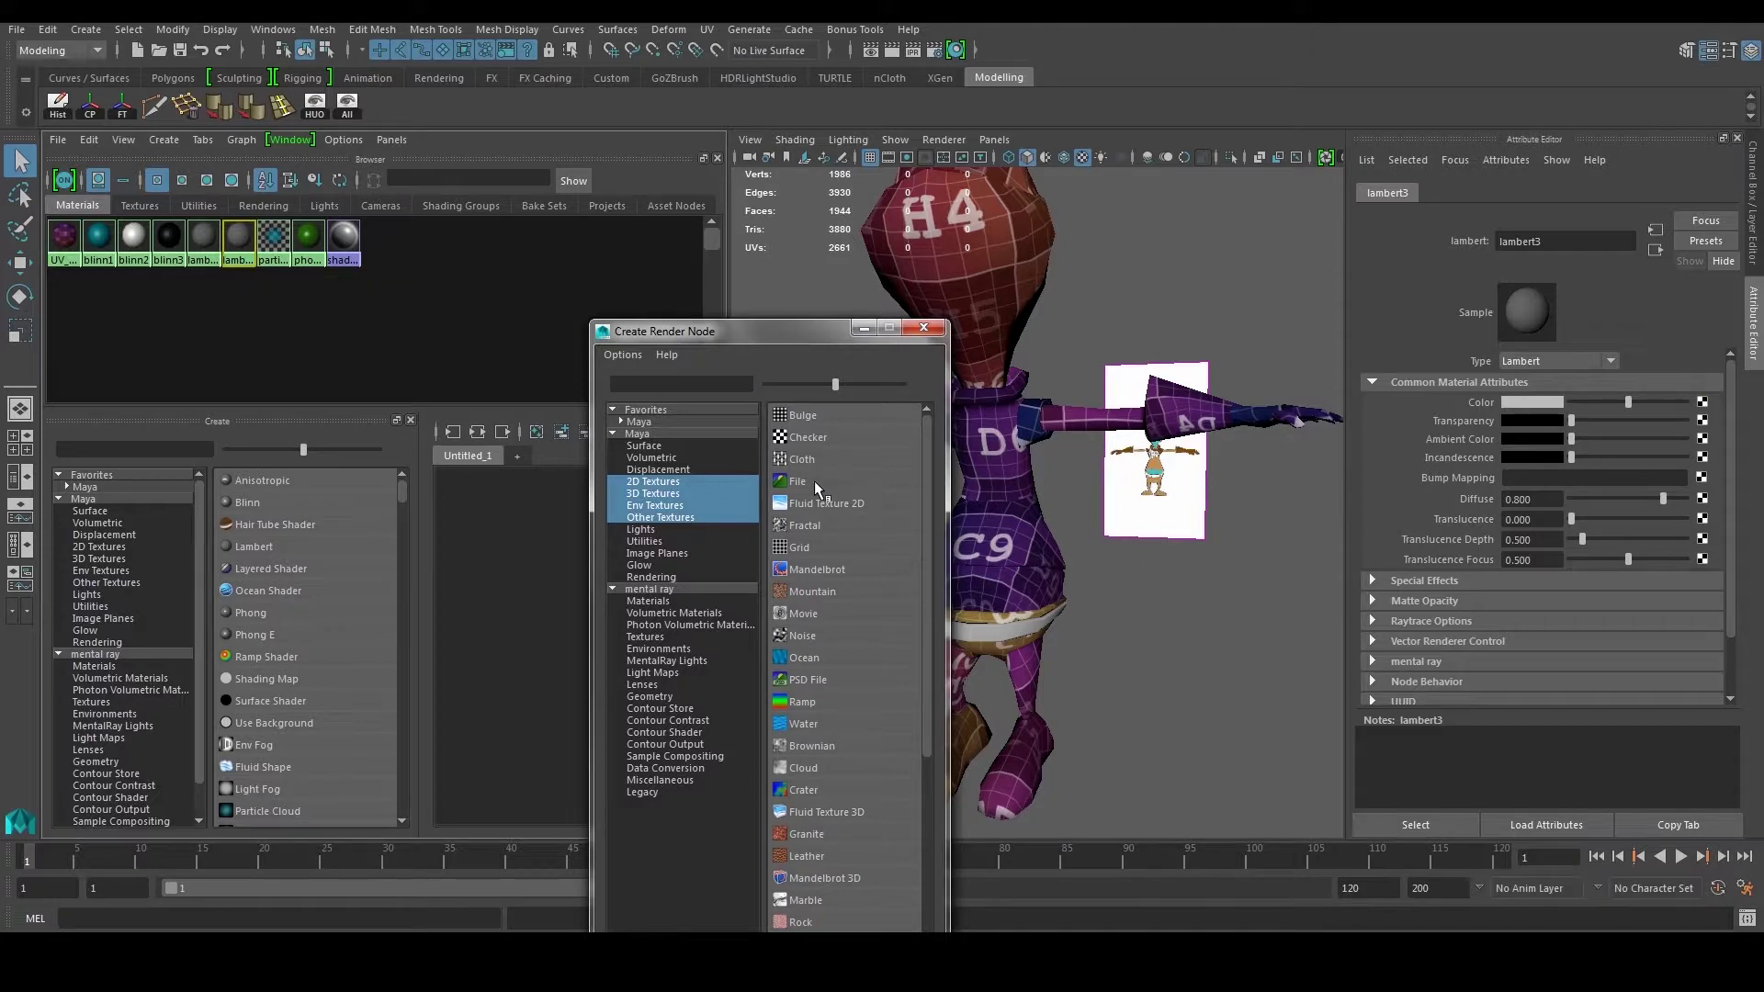
pyautogui.click(814, 481)
pyautogui.click(1708, 445)
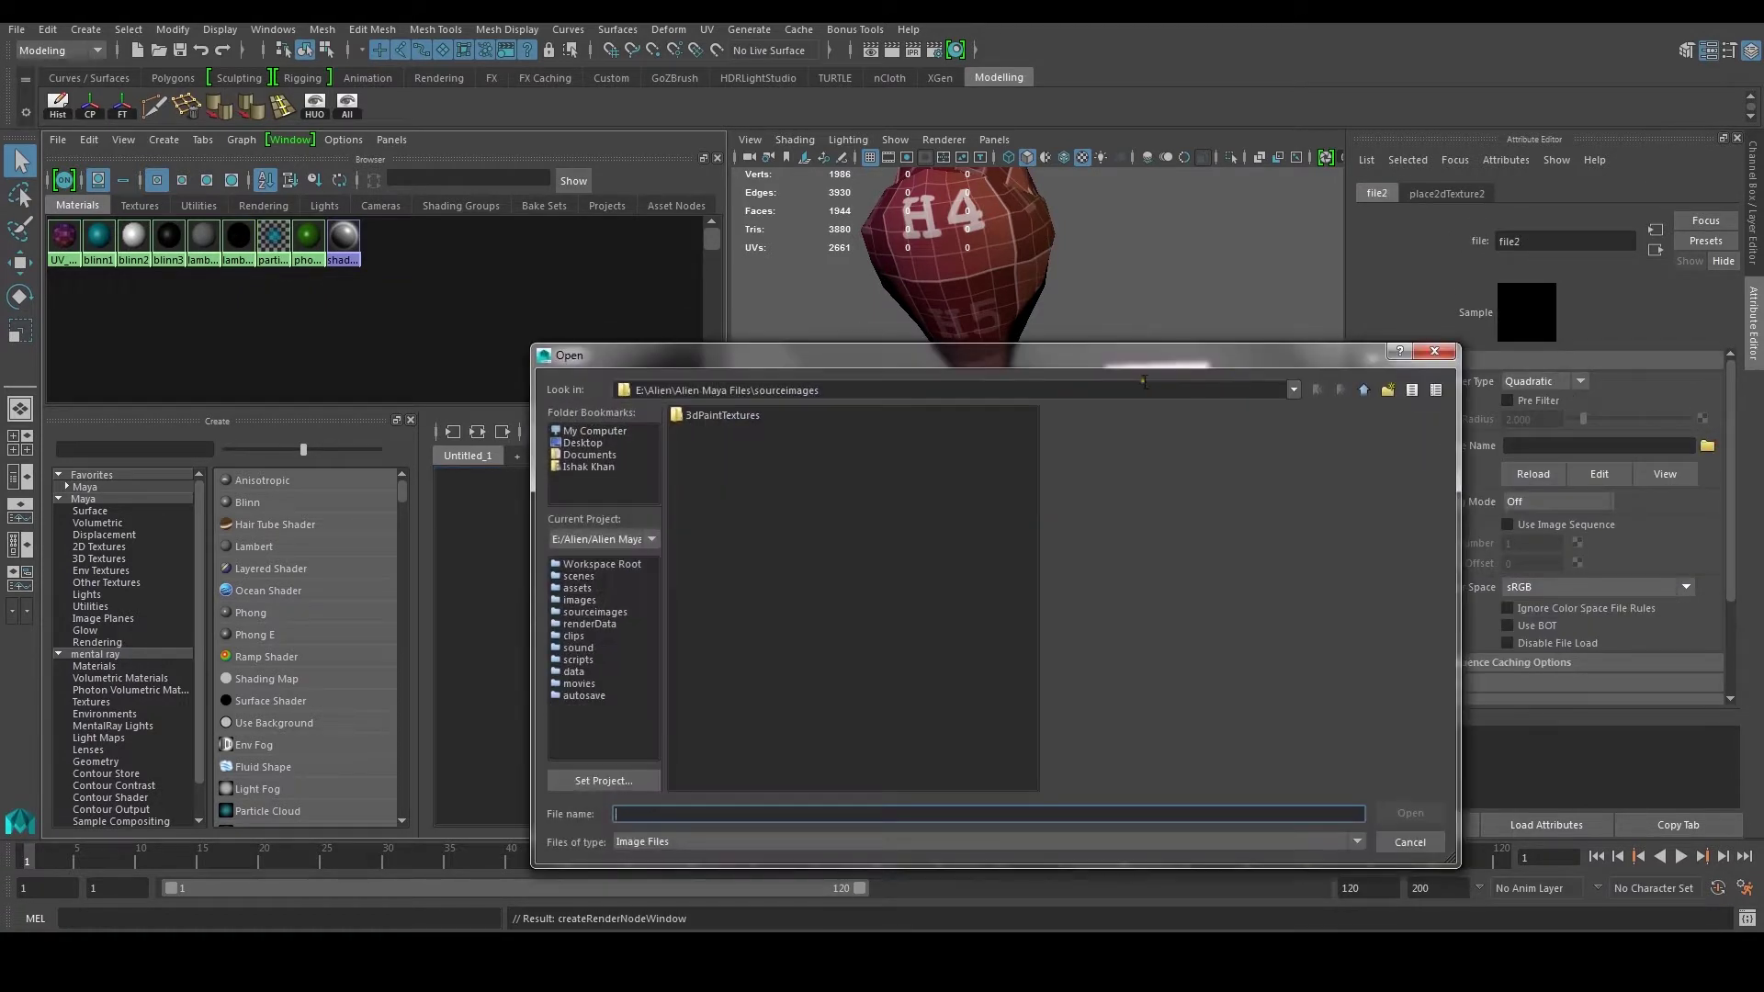
pyautogui.click(1294, 391)
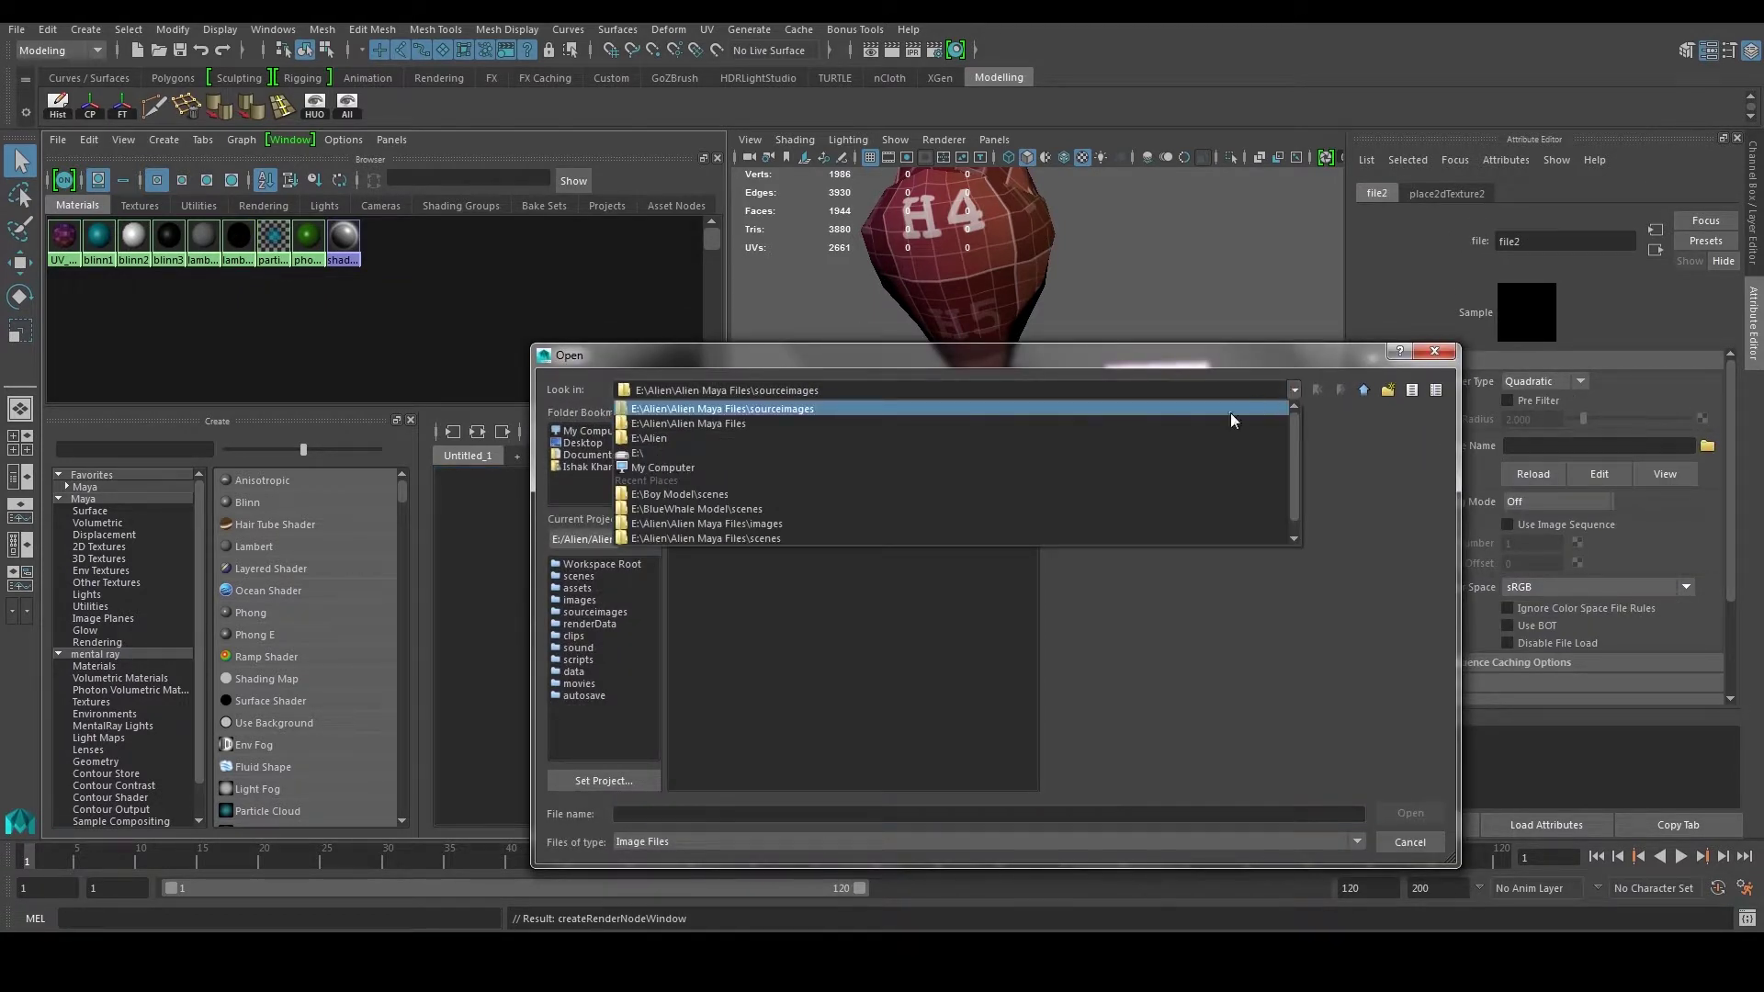
pyautogui.click(1227, 424)
pyautogui.doubleClick(702, 489)
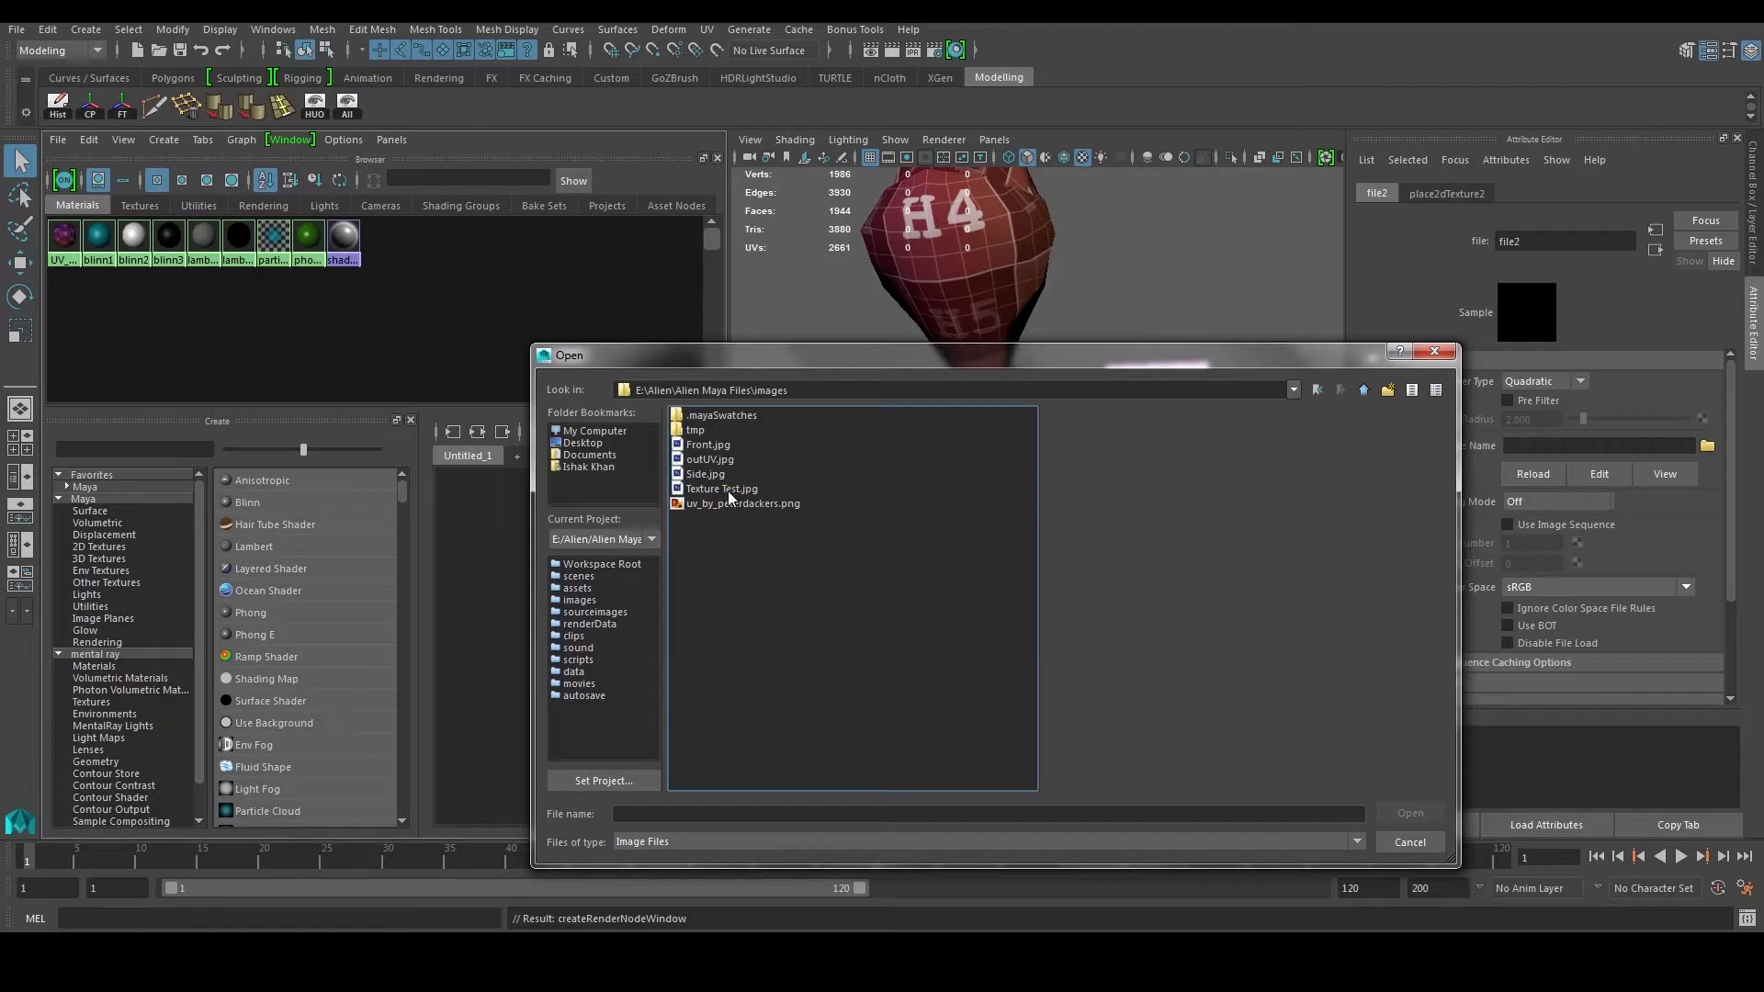
pyautogui.click(730, 504)
pyautogui.click(729, 491)
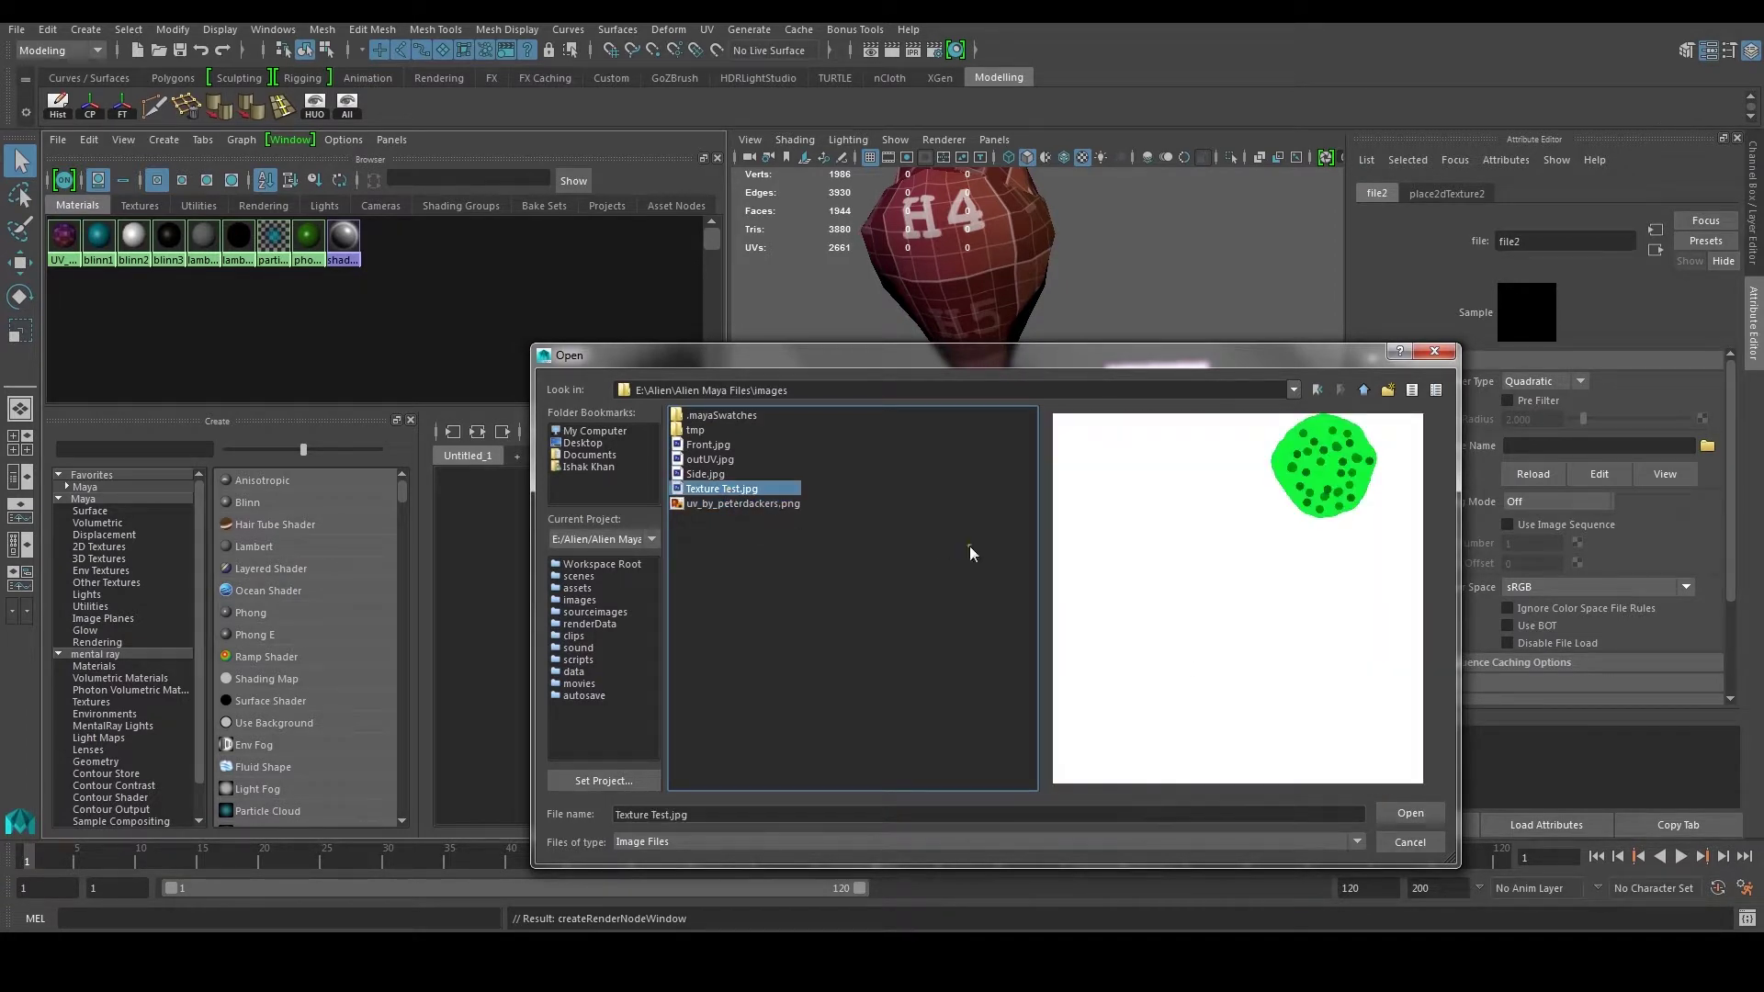
pyautogui.click(1410, 813)
# Step: Assign the textured Lambert material to the alien's head mesh and deselect it
pyautogui.moveTo(939, 341); pyautogui.dragTo(952, 466)
pyautogui.click(980, 454)
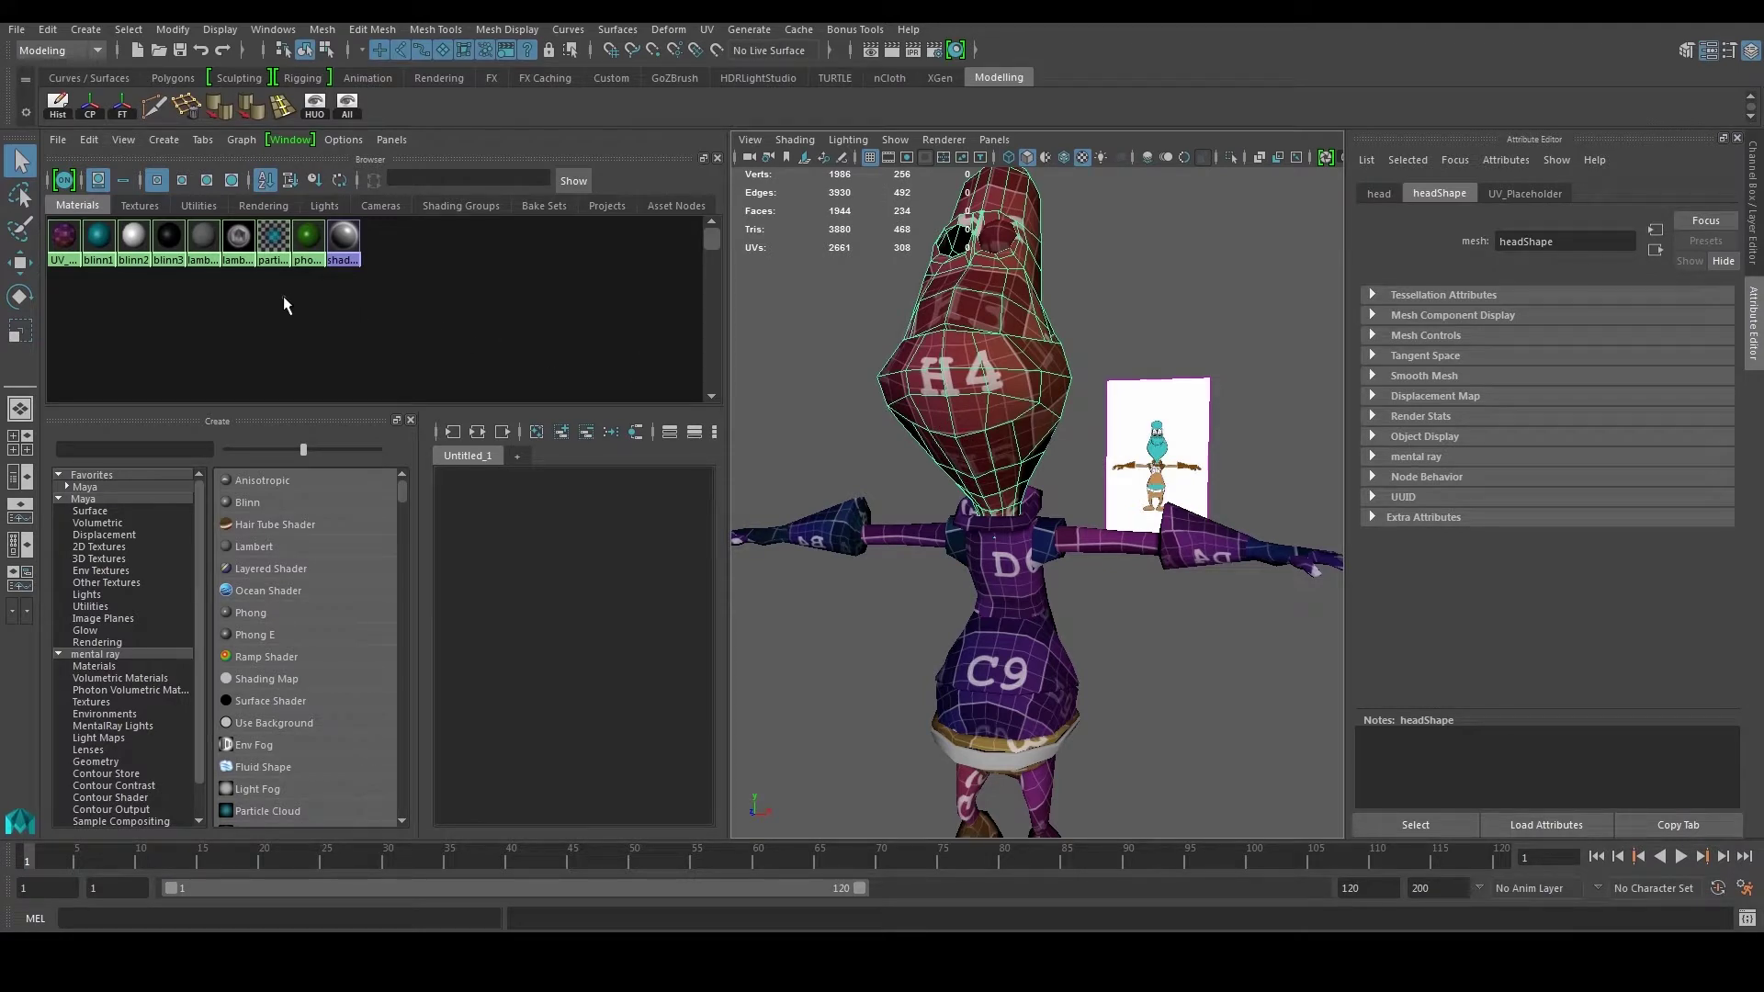
pyautogui.rightClick(236, 242)
pyautogui.click(246, 191)
pyautogui.click(834, 390)
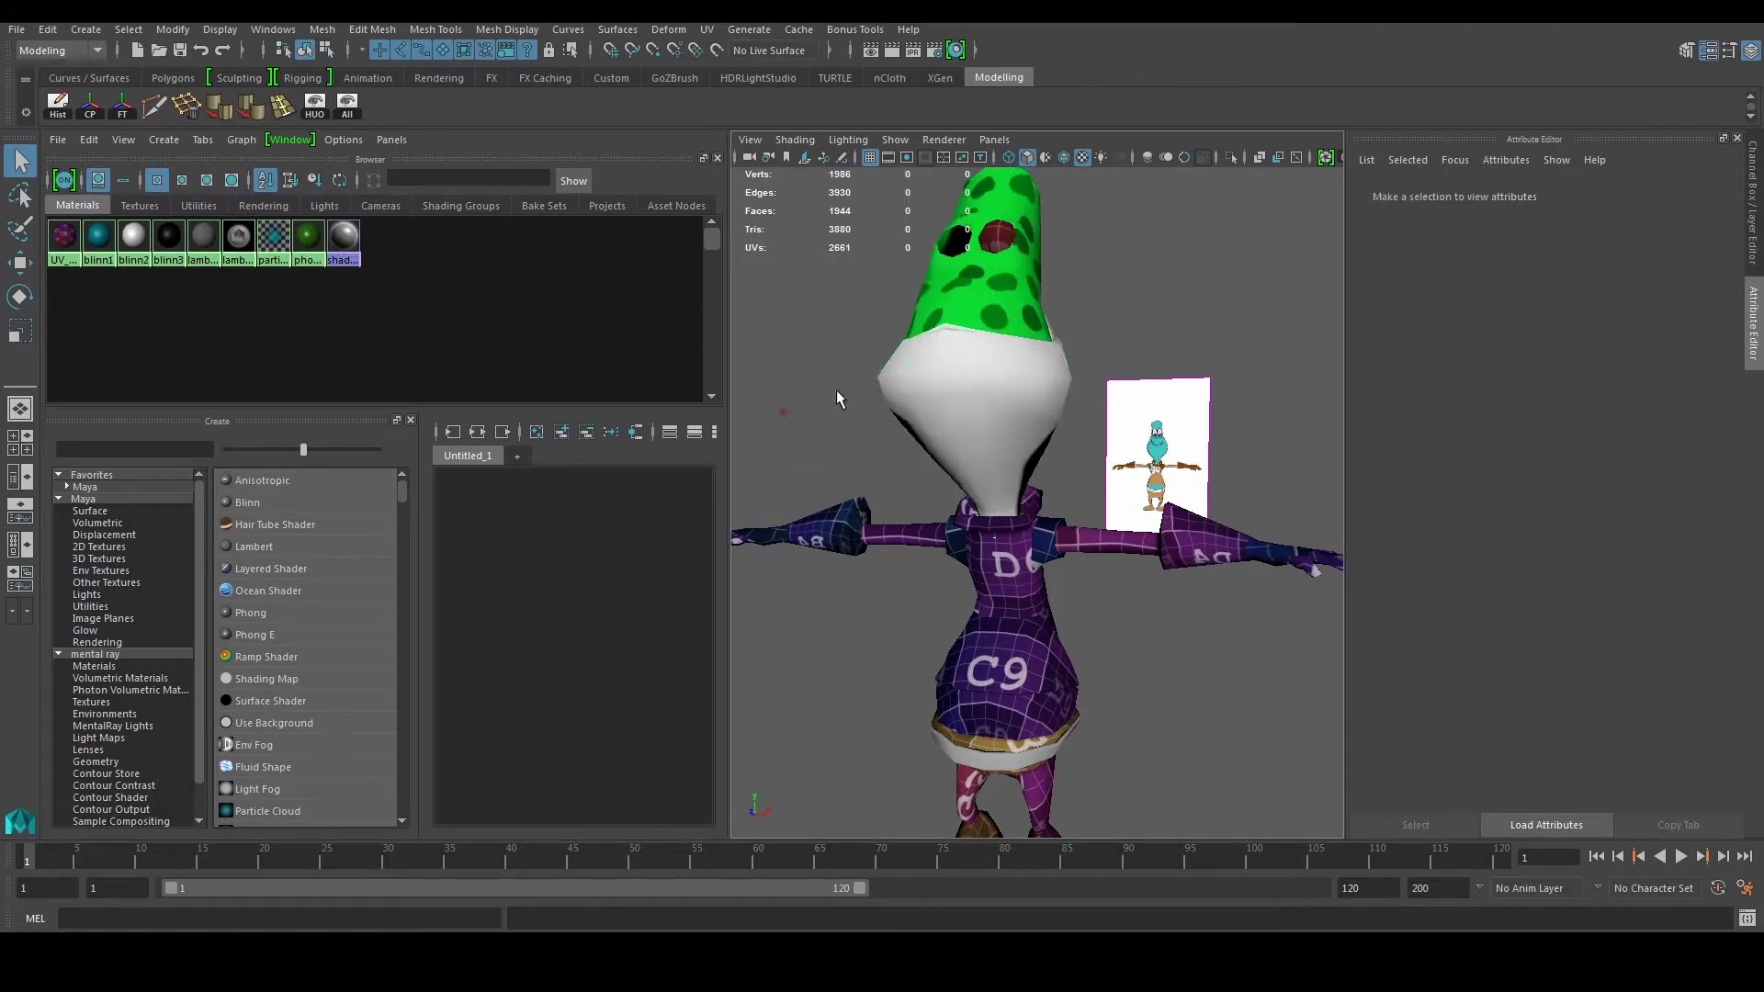
# Step: Enlarge the perspective view and inspect the spotted texture on the head from several angles
pyautogui.moveTo(877, 390); pyautogui.dragTo(888, 488)
pyautogui.press('space')
pyautogui.scroll(2, 897, 462)
pyautogui.moveTo(809, 397); pyautogui.dragTo(670, 500)
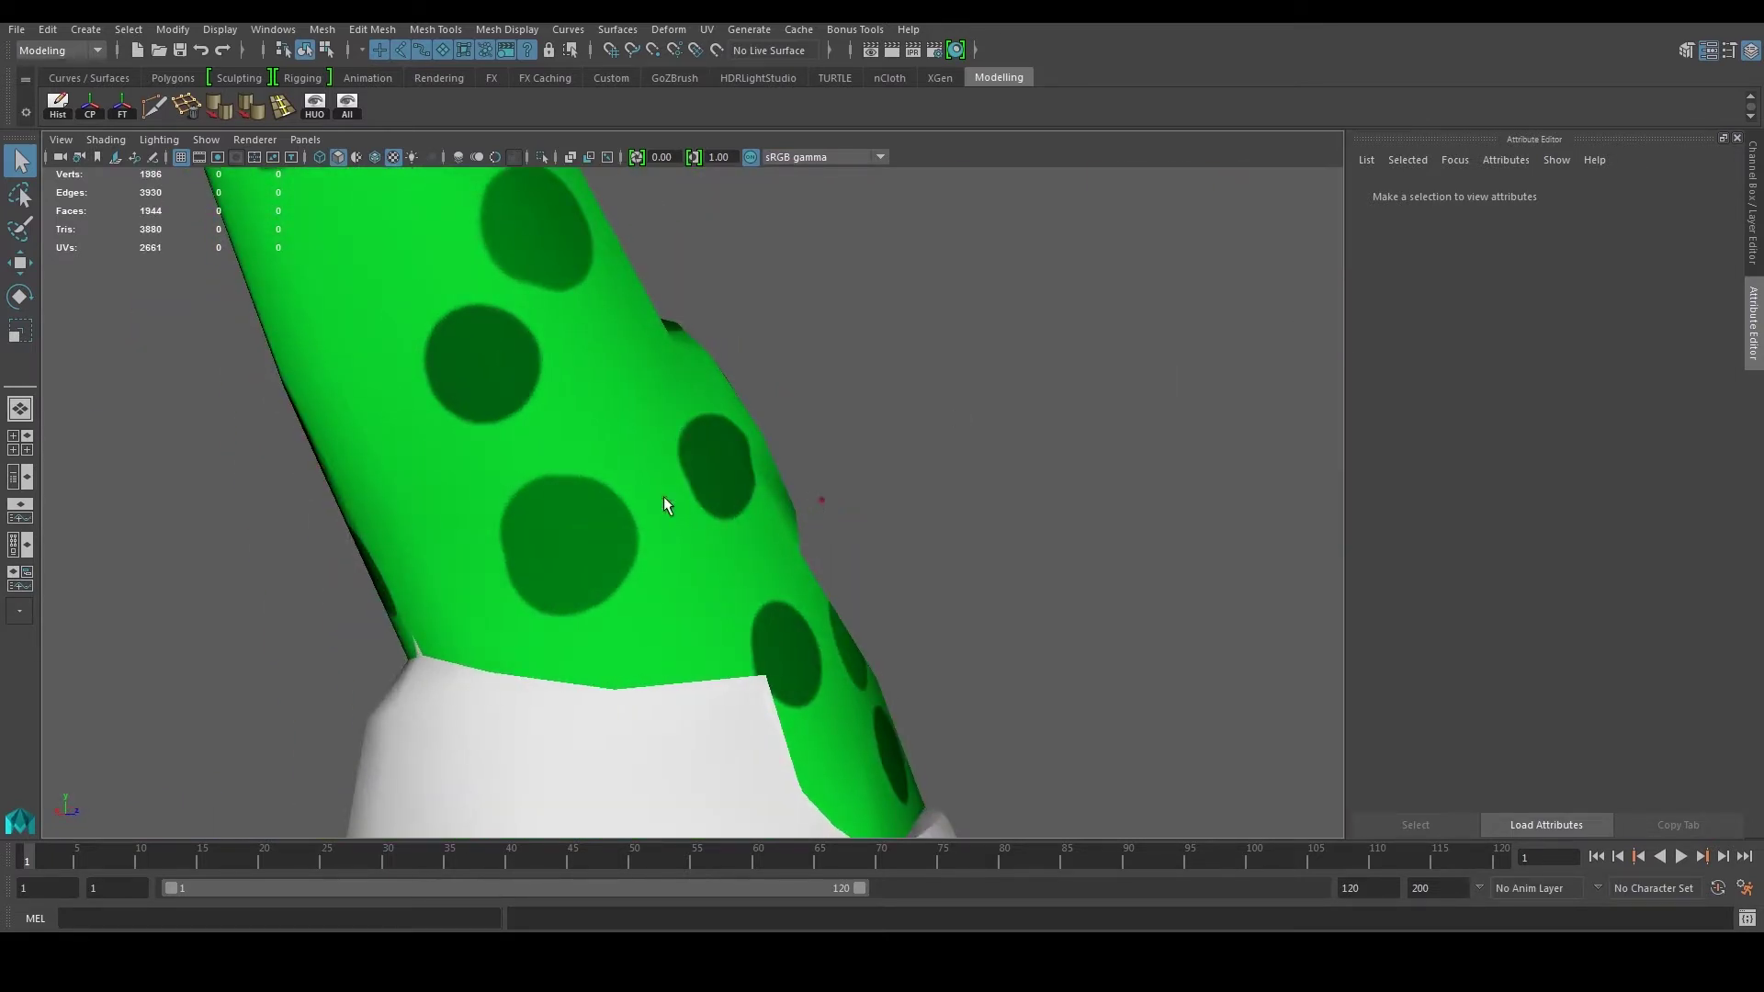
pyautogui.click(565, 472)
pyautogui.moveTo(555, 508); pyautogui.dragTo(690, 518)
pyautogui.moveTo(930, 471); pyautogui.dragTo(750, 496)
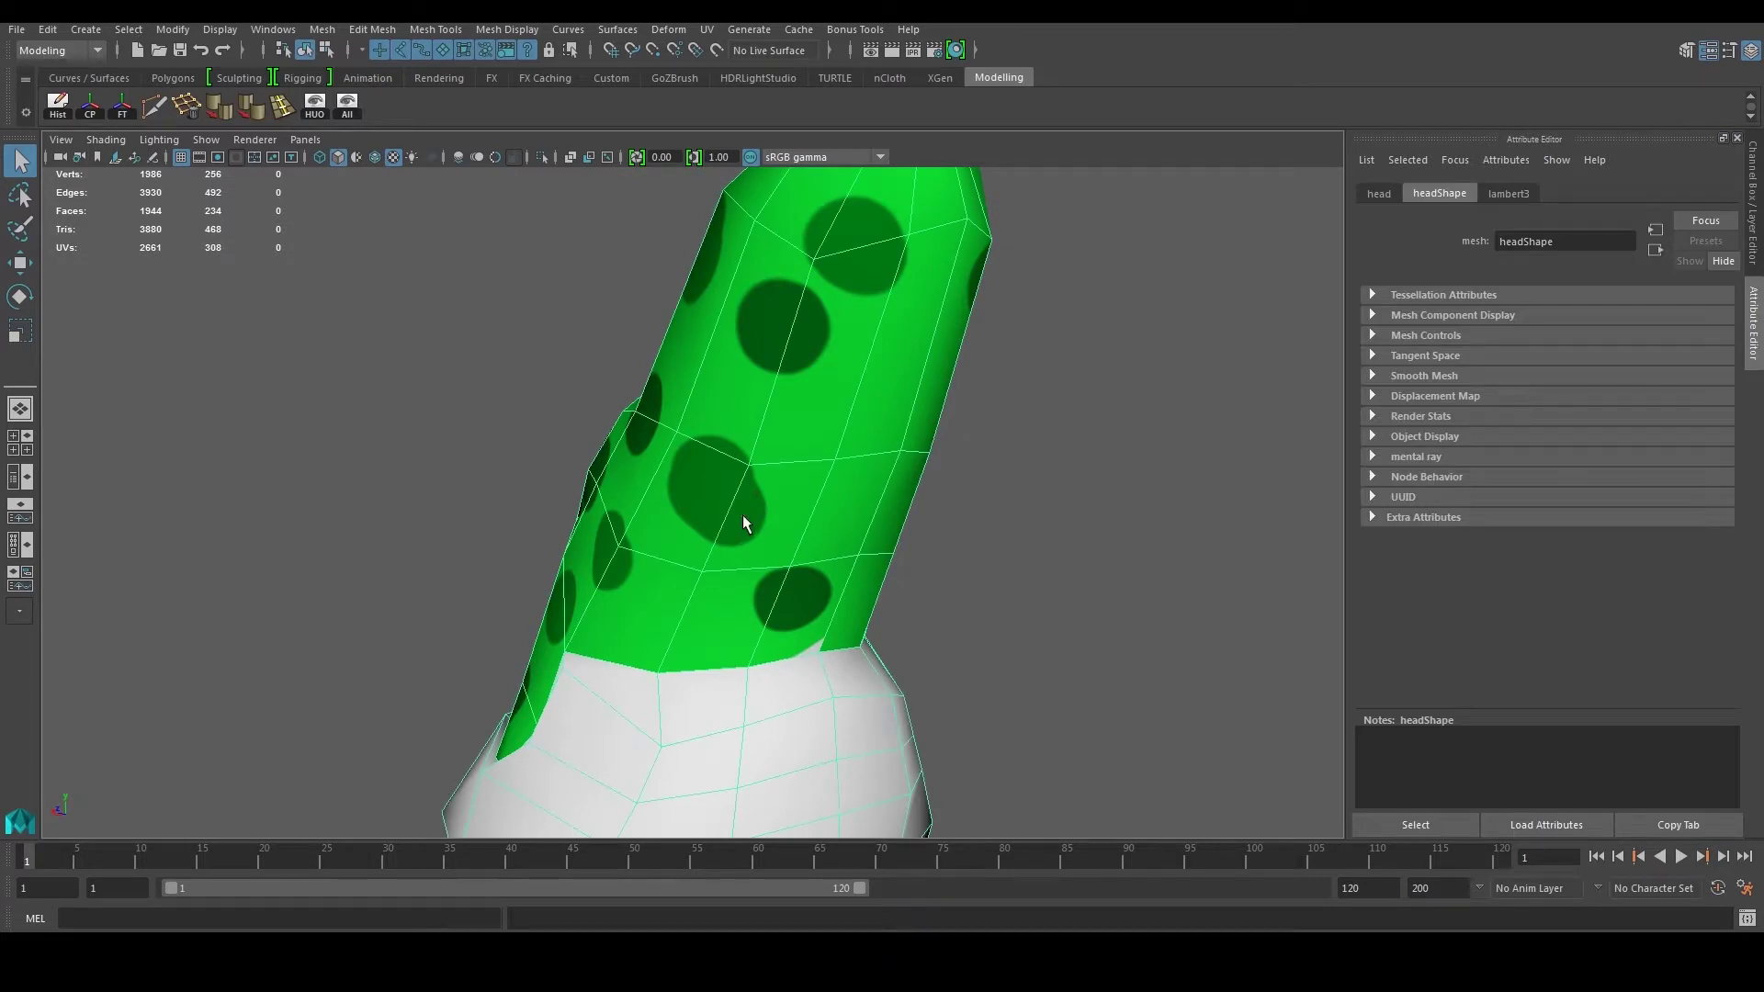
# Step: Show the UV Editor beside the perspective view, widen it and frame the head's UV shell
pyautogui.click(28, 475)
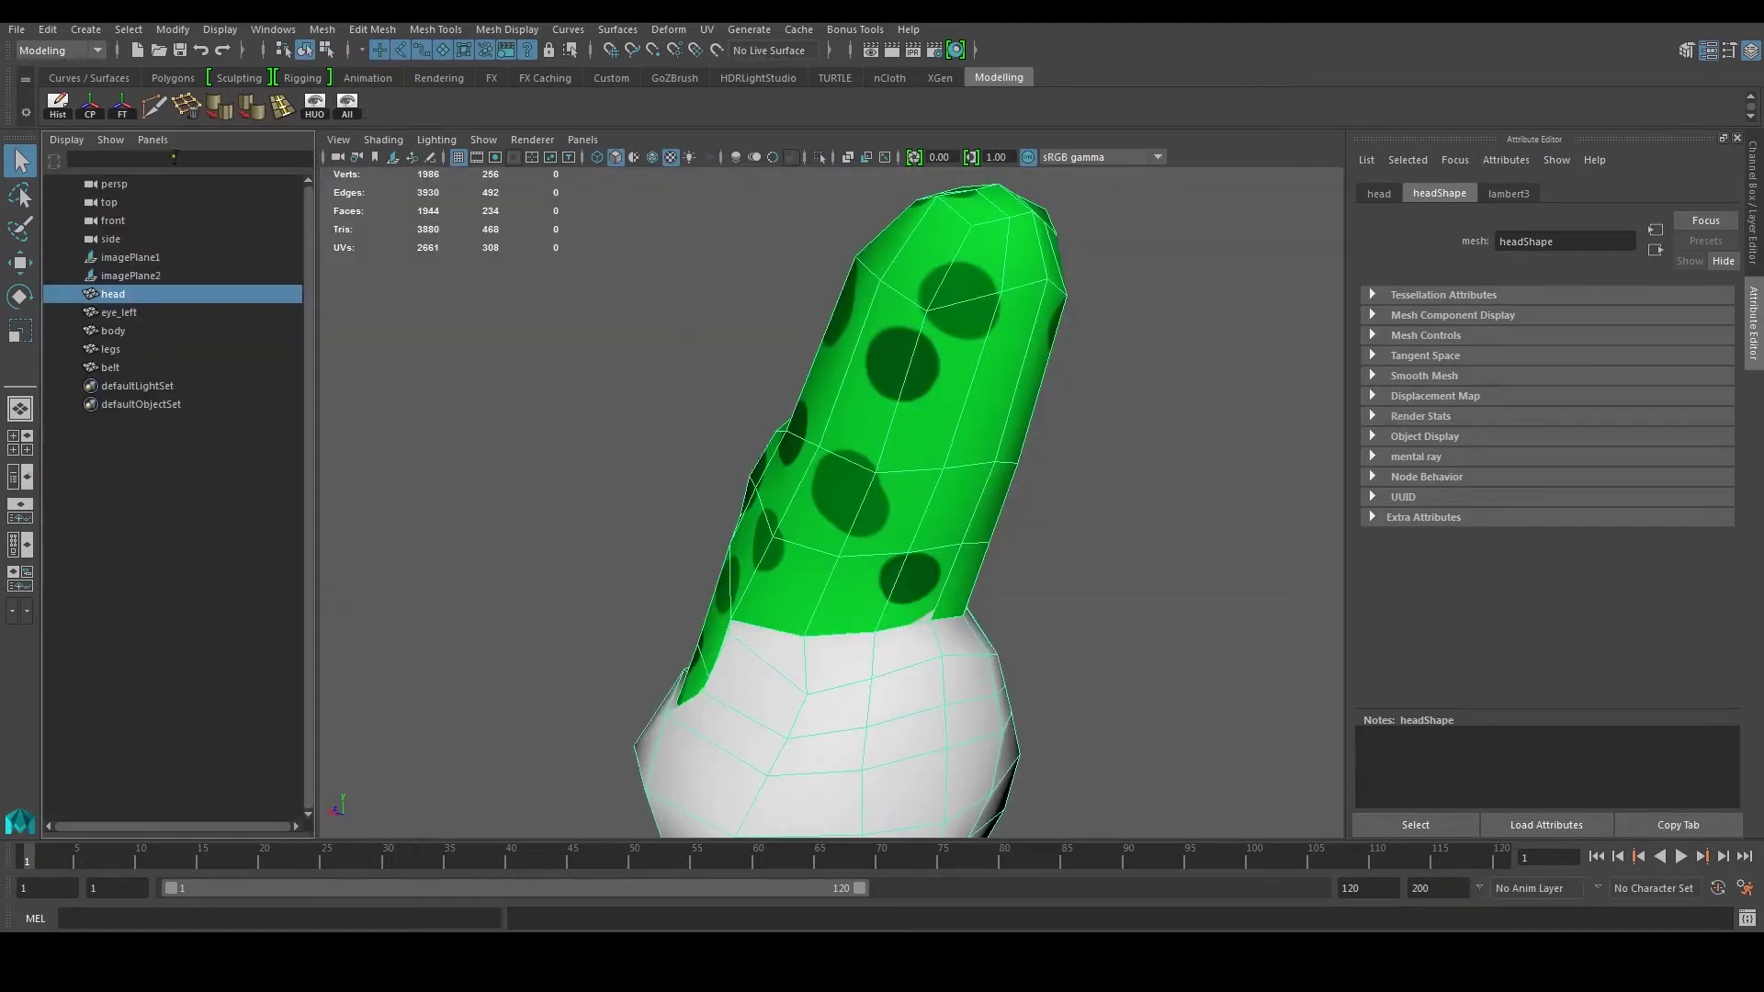
pyautogui.click(164, 143)
pyautogui.moveTo(246, 236)
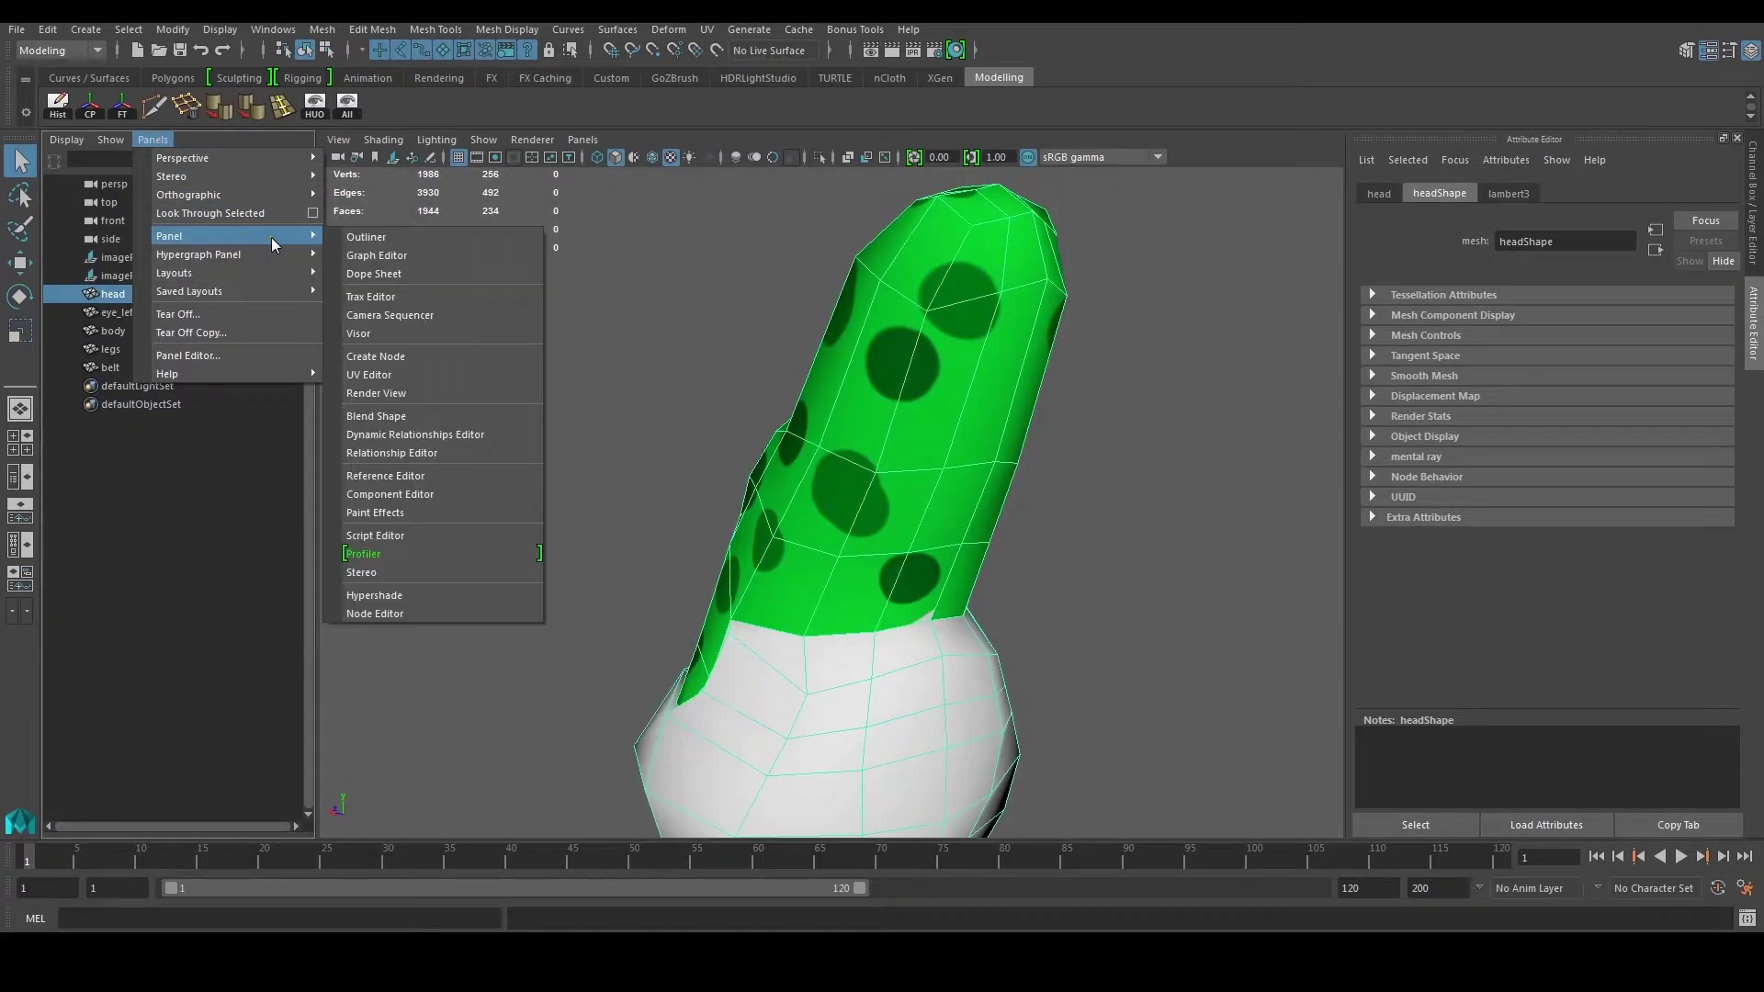
pyautogui.click(369, 375)
pyautogui.moveTo(317, 404); pyautogui.dragTo(464, 406)
pyautogui.scroll(5, 300, 434)
pyautogui.moveTo(300, 434); pyautogui.dragTo(211, 585)
# Step: Switch the head to component mode and examine how its UV shell lines up with the painted spots
pyautogui.rightClick(888, 497)
pyautogui.rightClick(886, 407)
pyautogui.rightClick(307, 367)
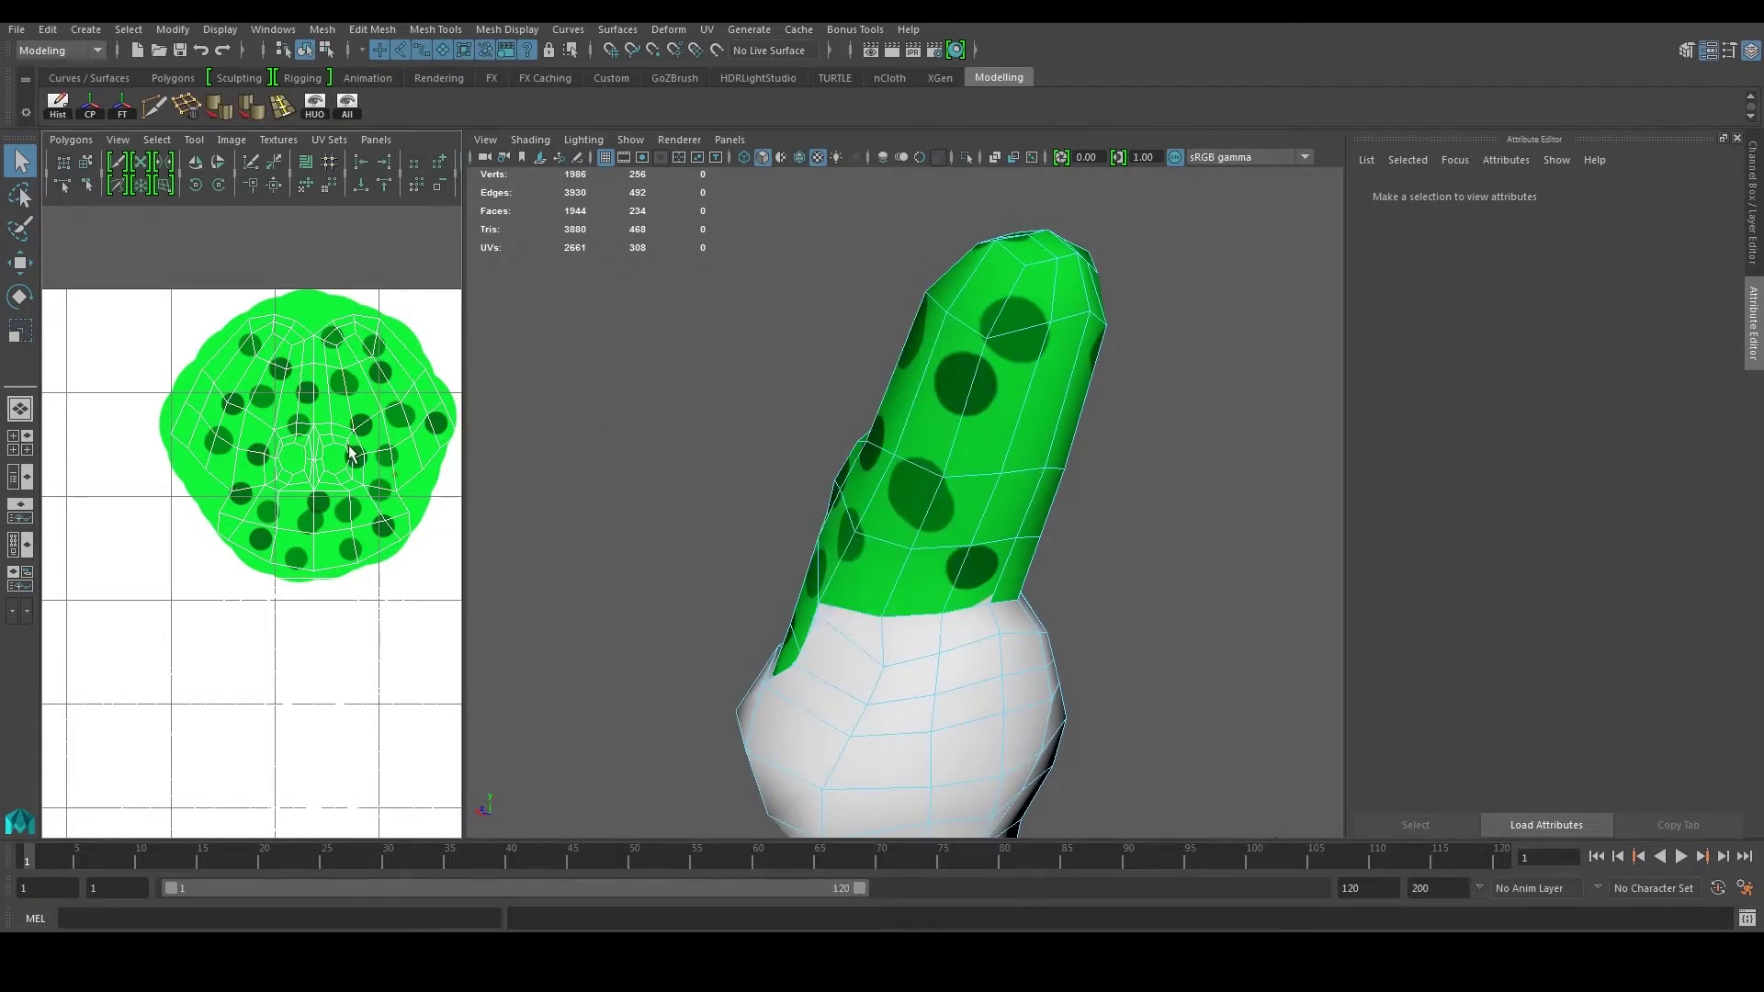
pyautogui.scroll(4, 312, 398)
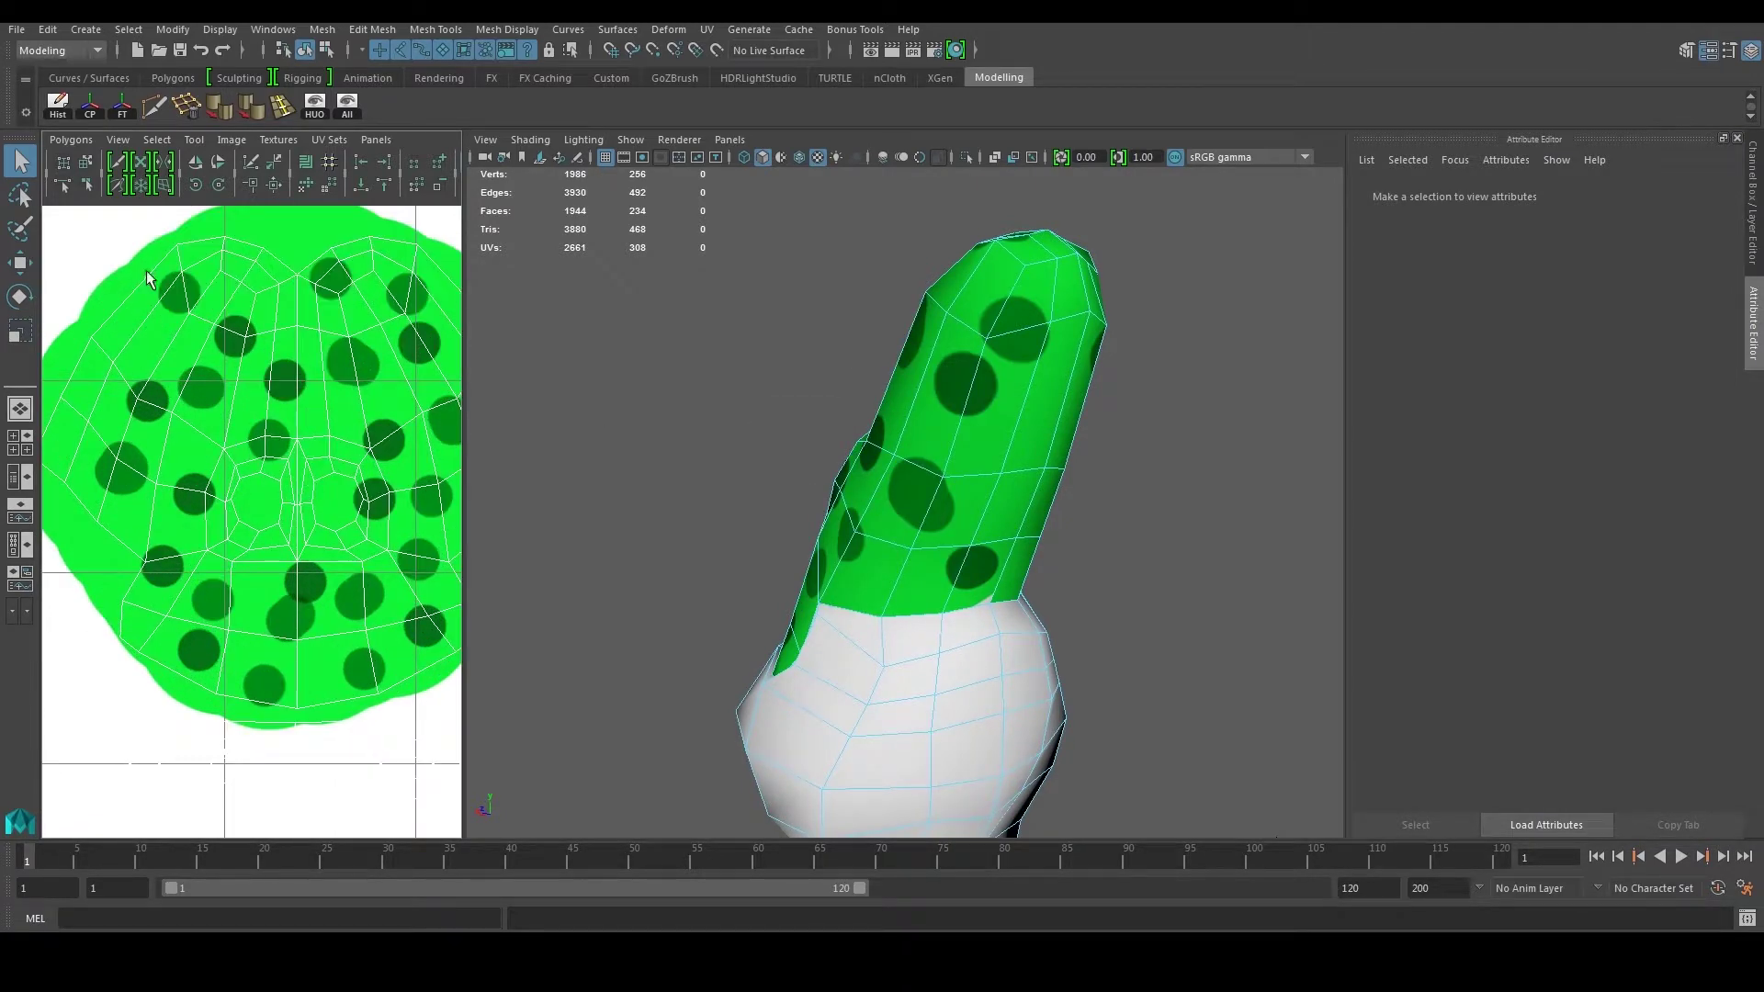
pyautogui.moveTo(388, 273); pyautogui.dragTo(347, 284)
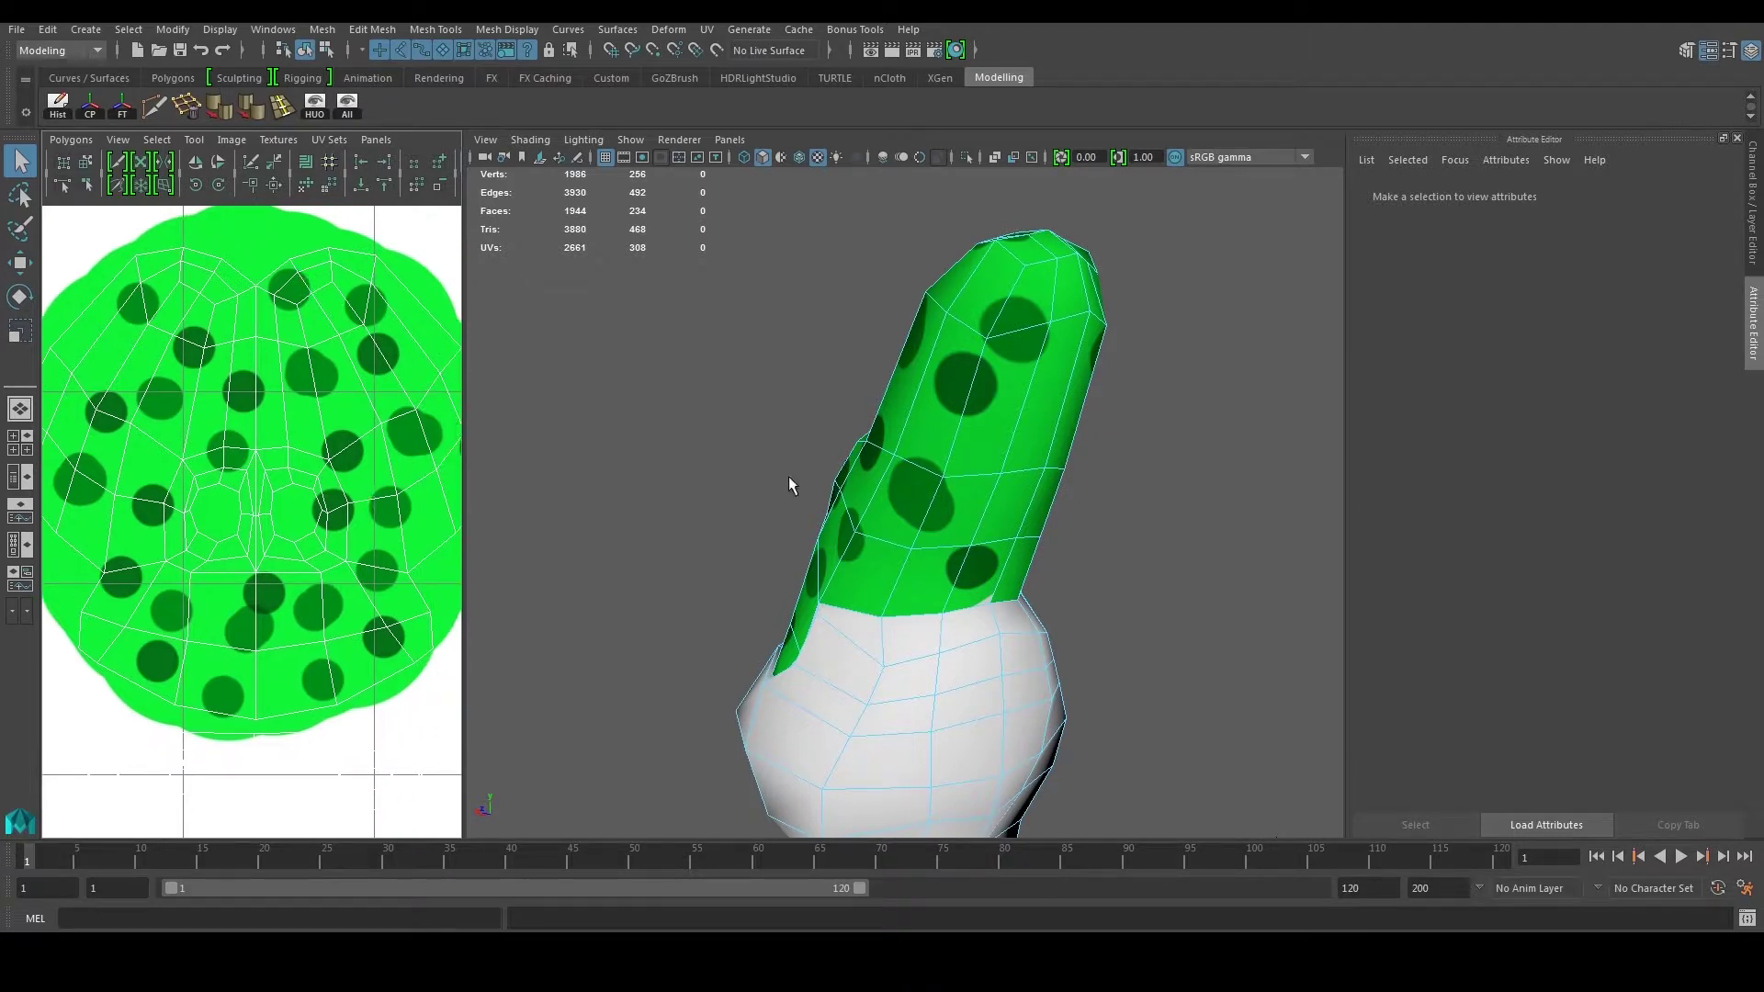
# Step: Try moving one UV beside a painted spot inward on the head shell, and undo the move
pyautogui.moveTo(860, 478); pyautogui.dragTo(985, 485)
pyautogui.rightClick(918, 473)
pyautogui.click(941, 464)
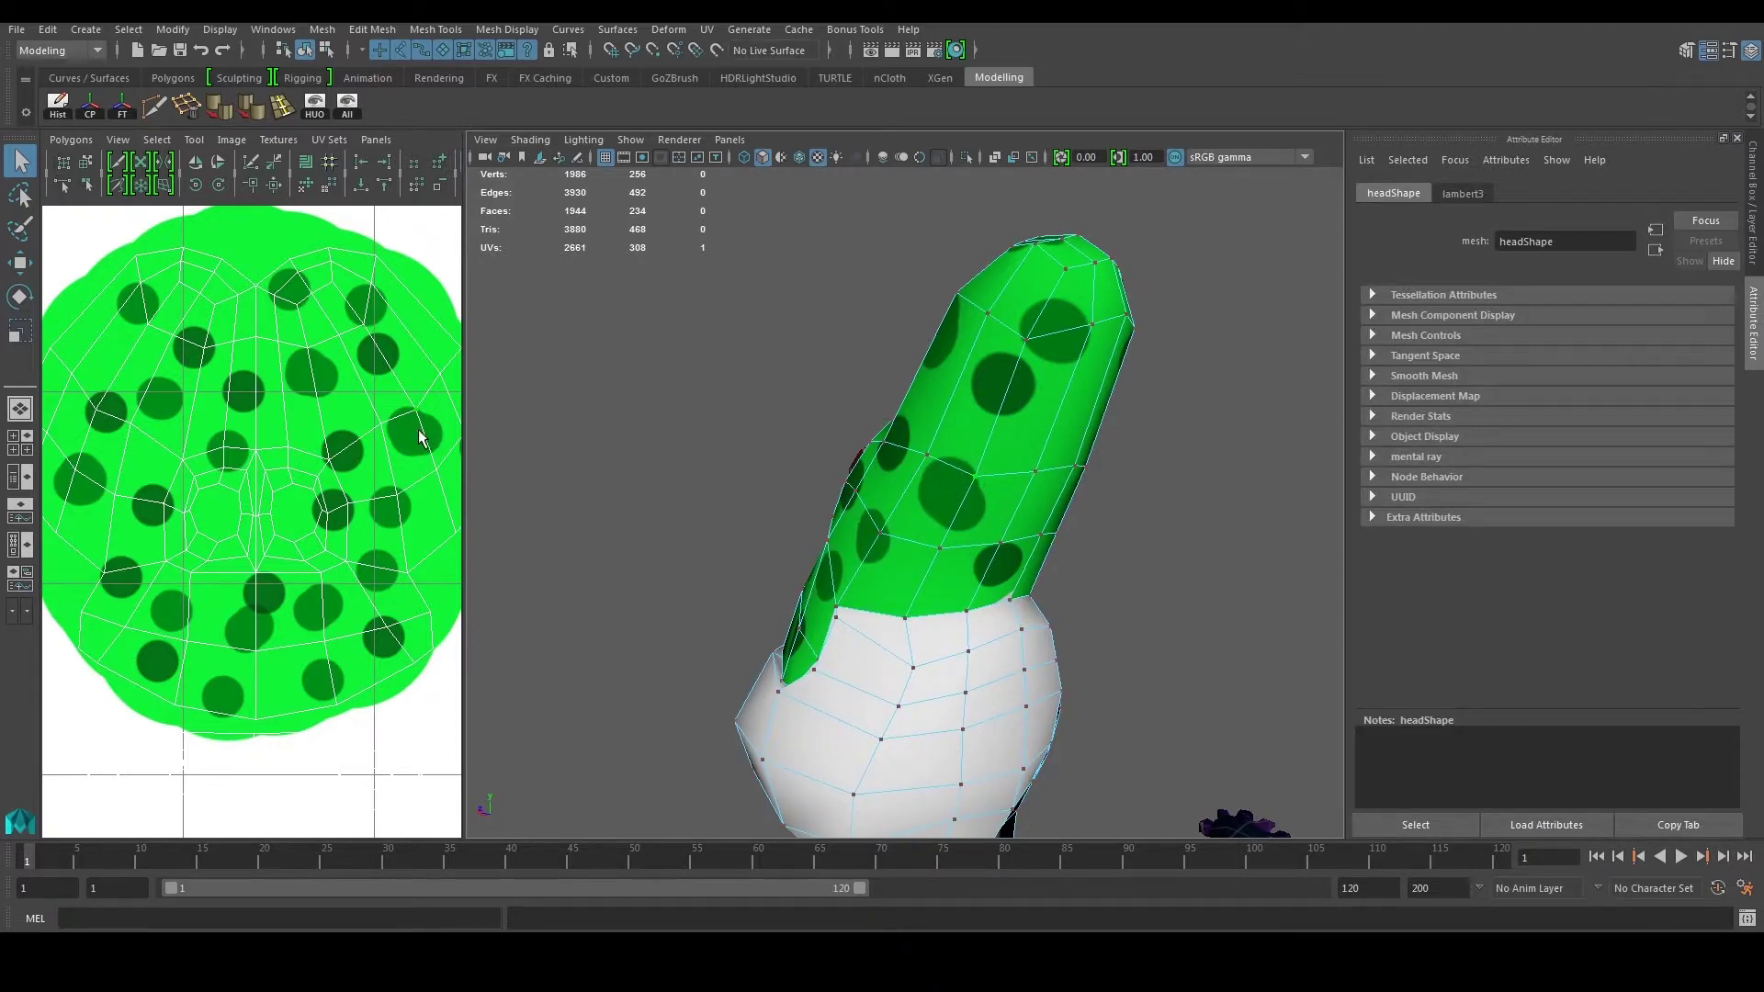
pyautogui.press('w')
pyautogui.moveTo(418, 415); pyautogui.dragTo(388, 421)
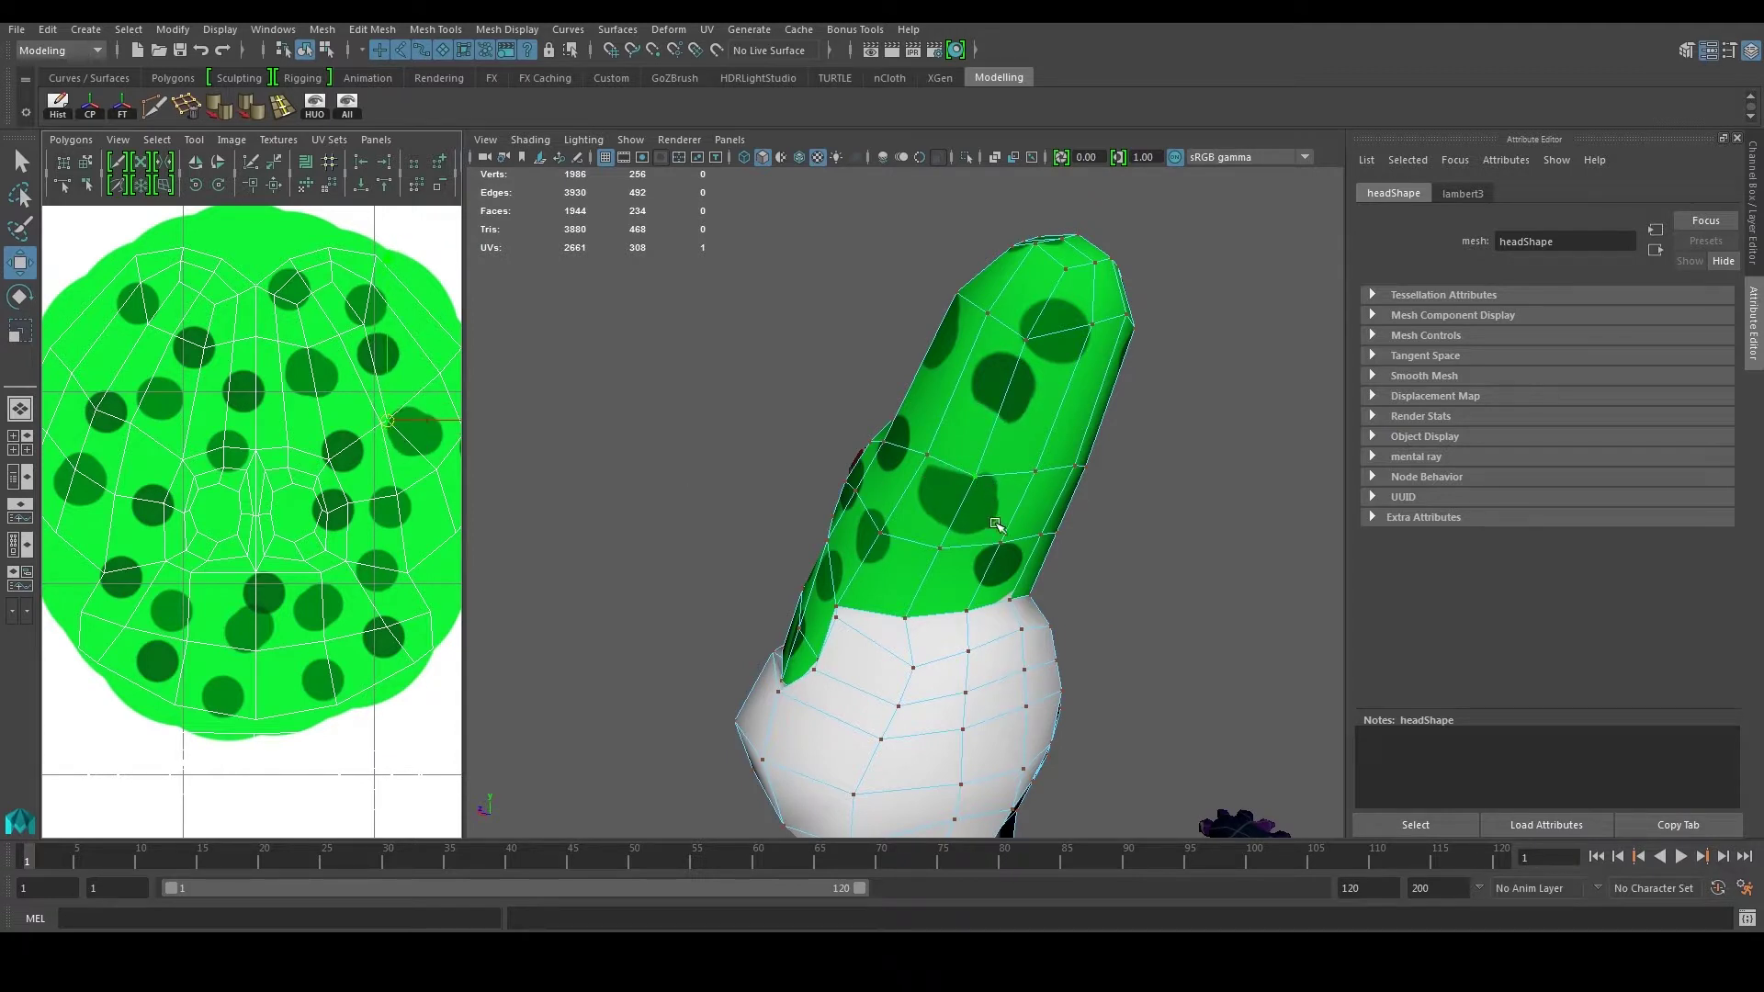
pyautogui.hotkey('ctrl', 'z')
pyautogui.press('a')
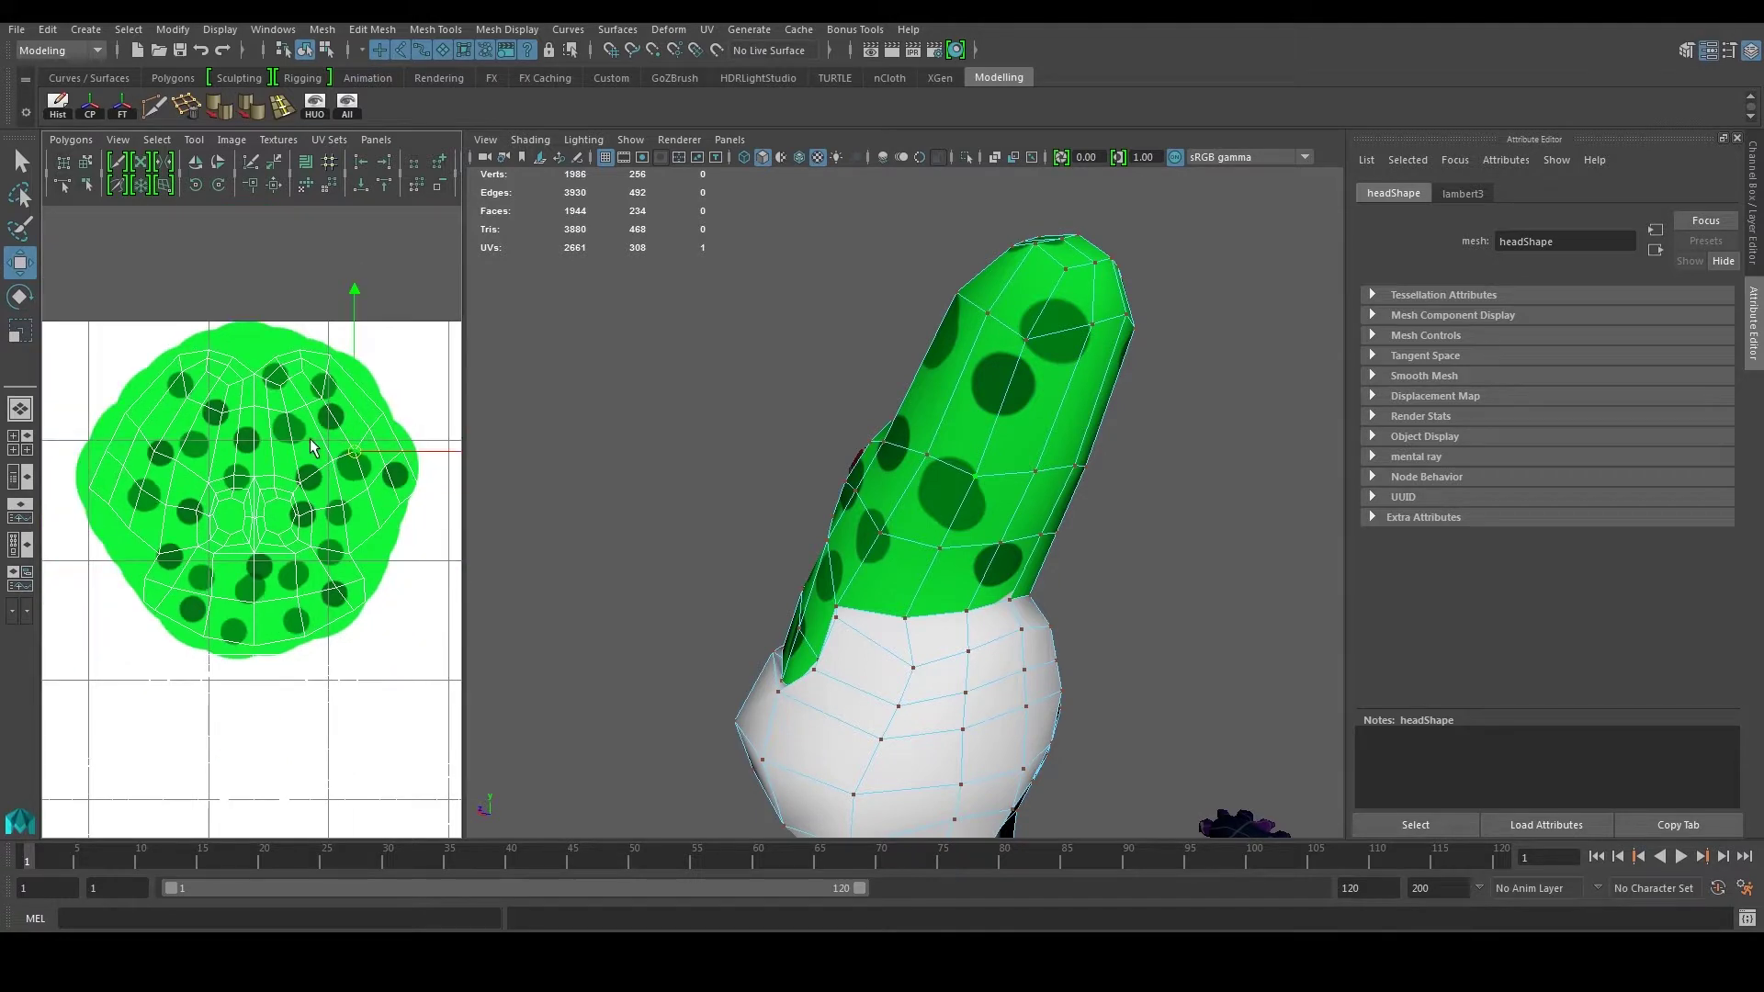
# Step: Return the head to object mode and inspect the spotted texture on the whole character from several angles
pyautogui.moveTo(904, 493); pyautogui.dragTo(981, 479)
pyautogui.rightClick(985, 480)
pyautogui.rightClick(1036, 445)
pyautogui.click(908, 401)
pyautogui.moveTo(733, 496); pyautogui.dragTo(772, 496)
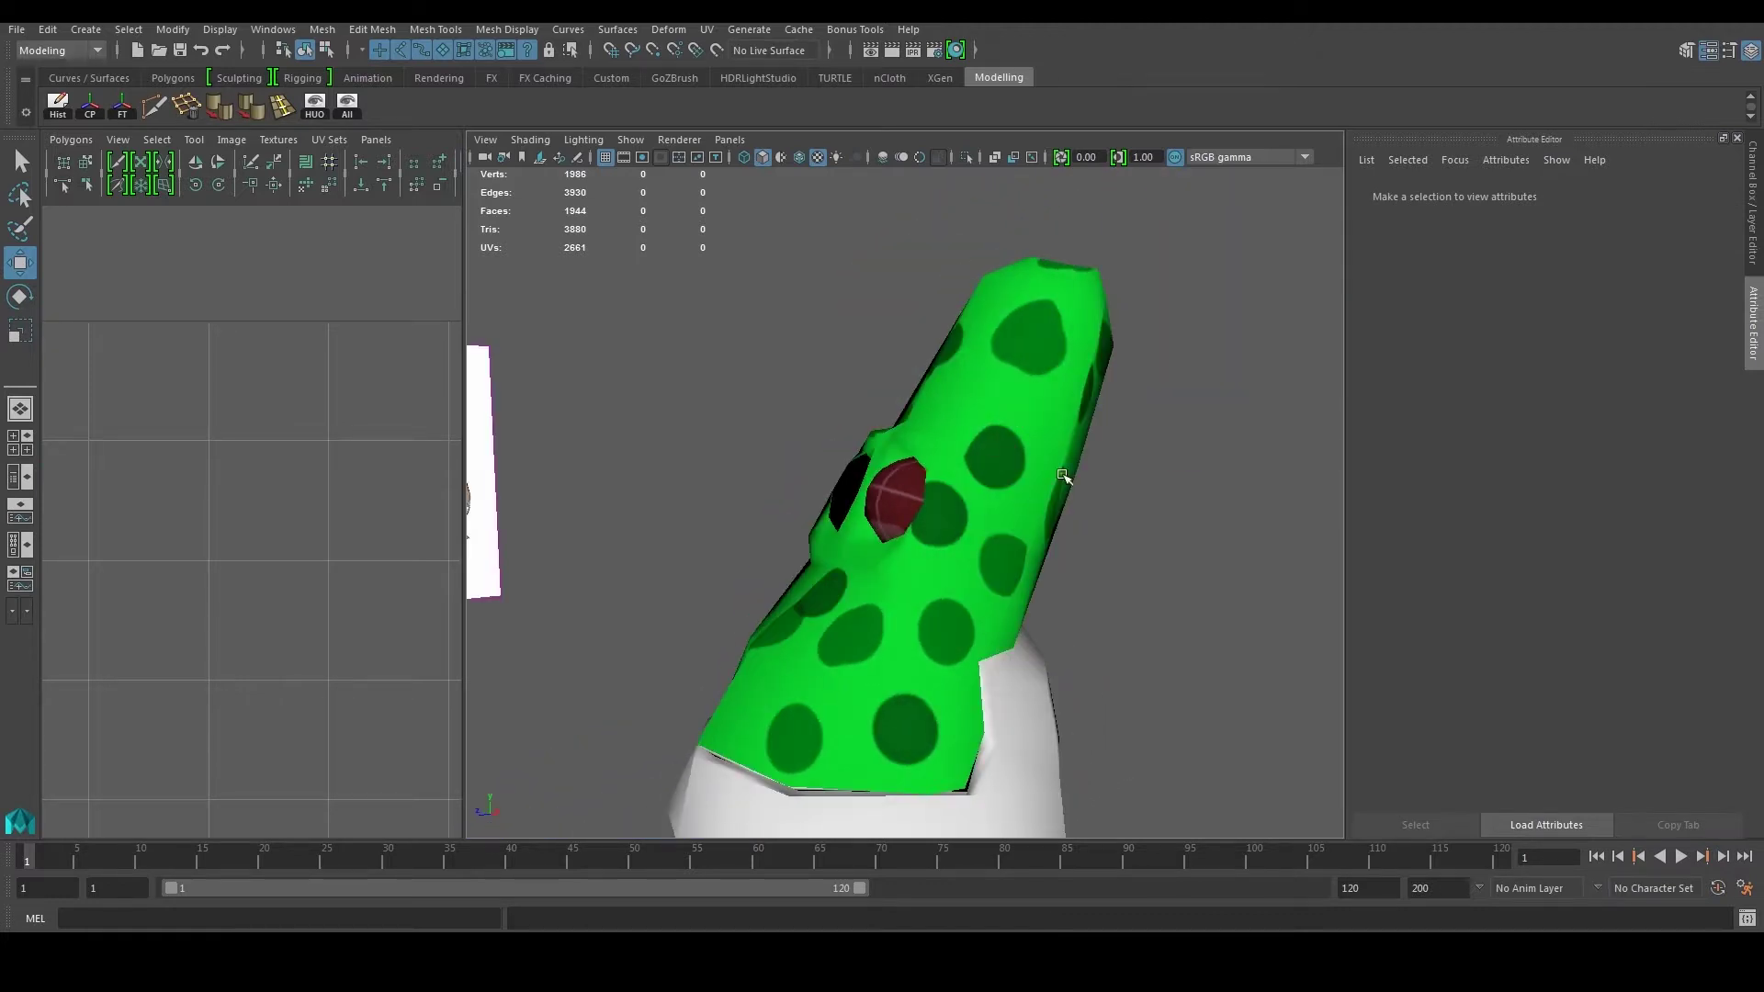
pyautogui.moveTo(1063, 476); pyautogui.dragTo(992, 467)
pyautogui.scroll(-6, 992, 493)
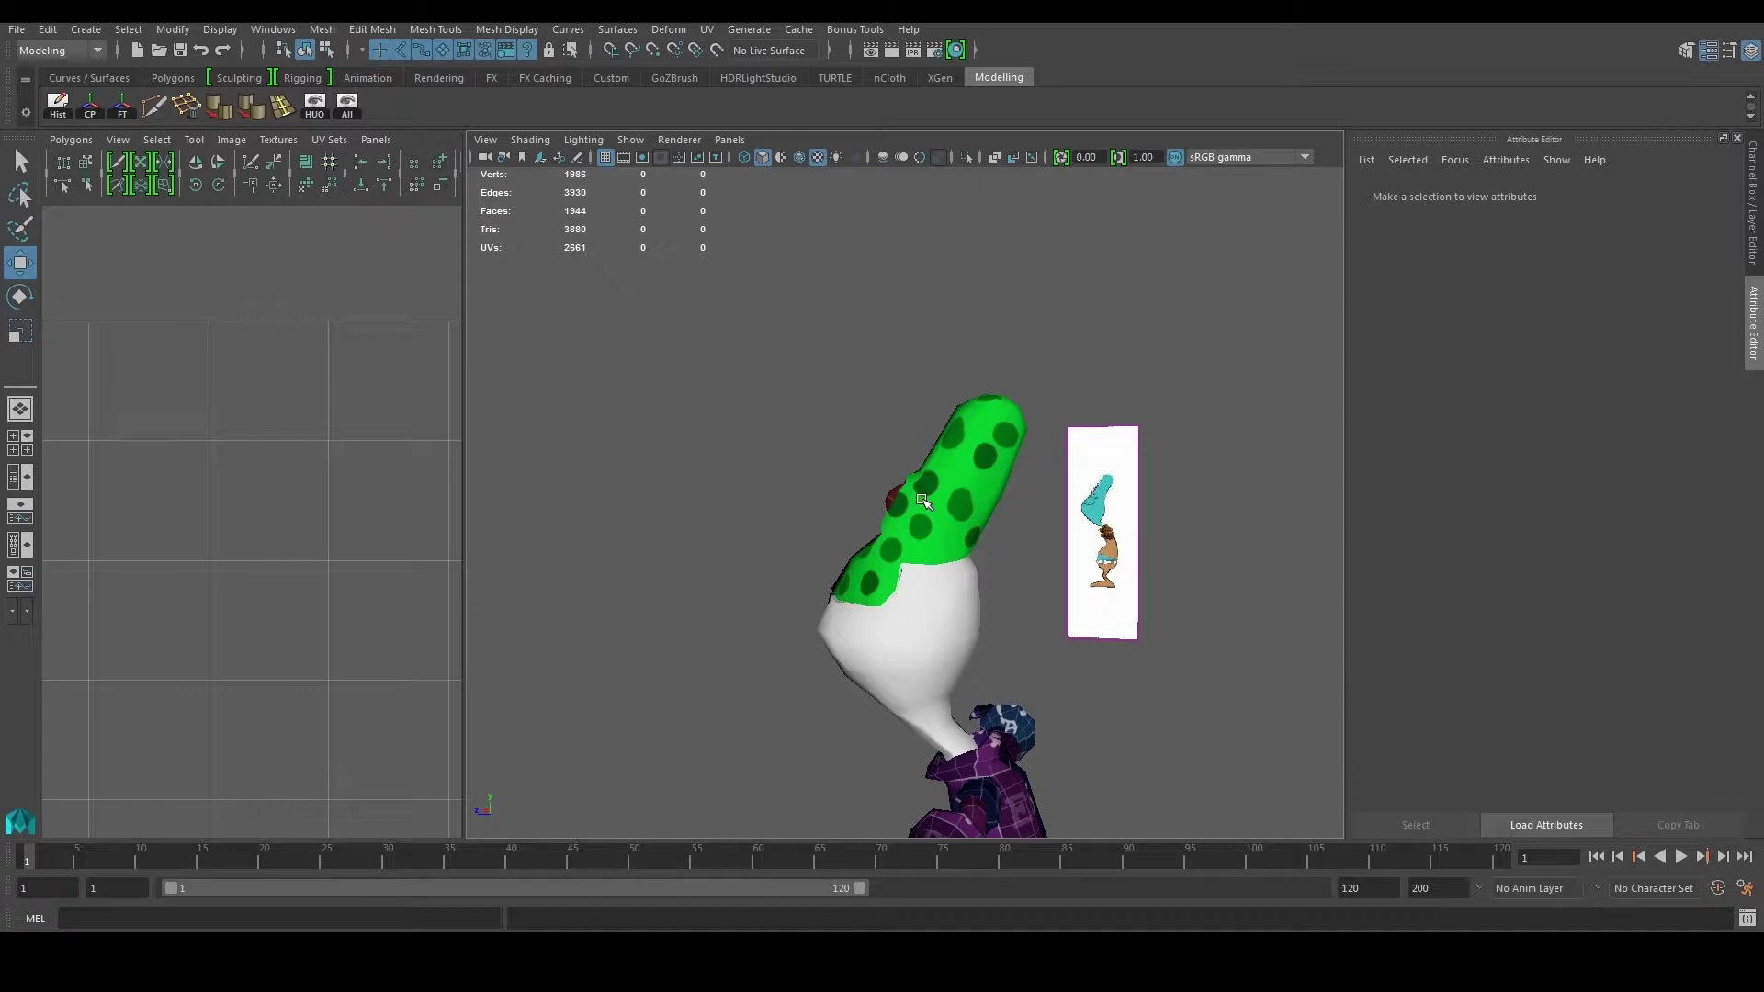
# Step: Switch to Photoshop, add a new empty layer above the UV layout and zoom in on the head shell
pyautogui.hotkey('alt', 'Tab')
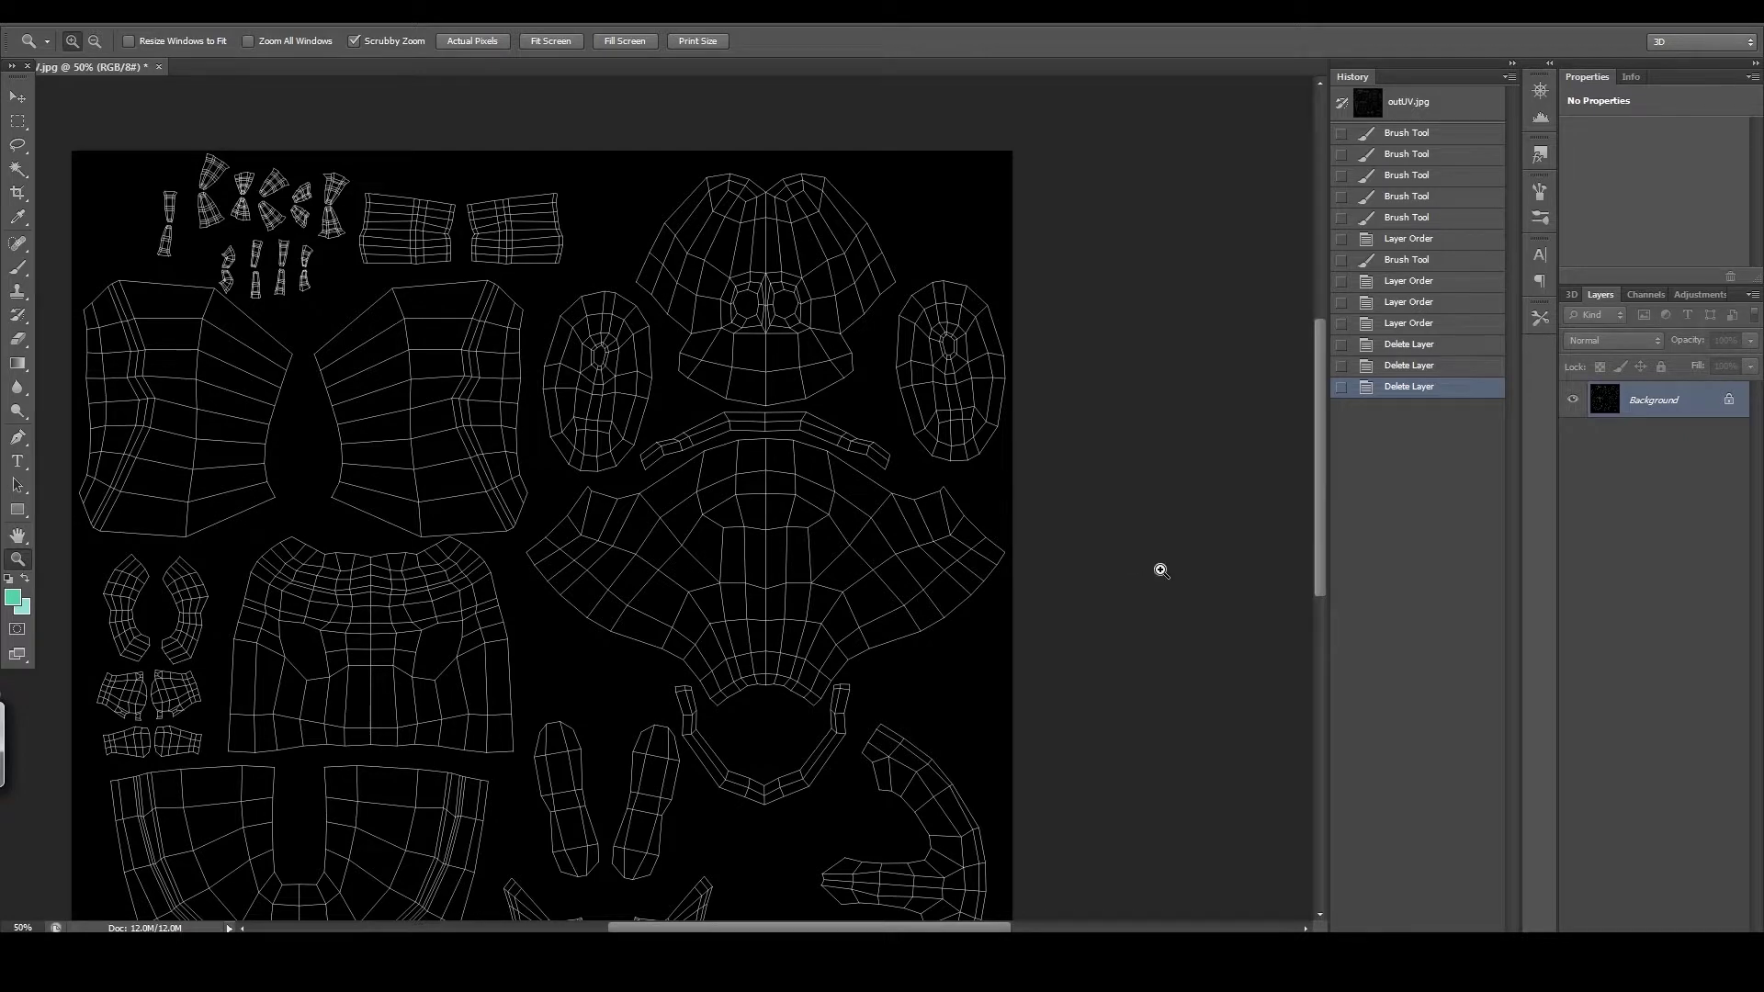
pyautogui.hotkey('ctrl', 'shift', 'alt', 'n')
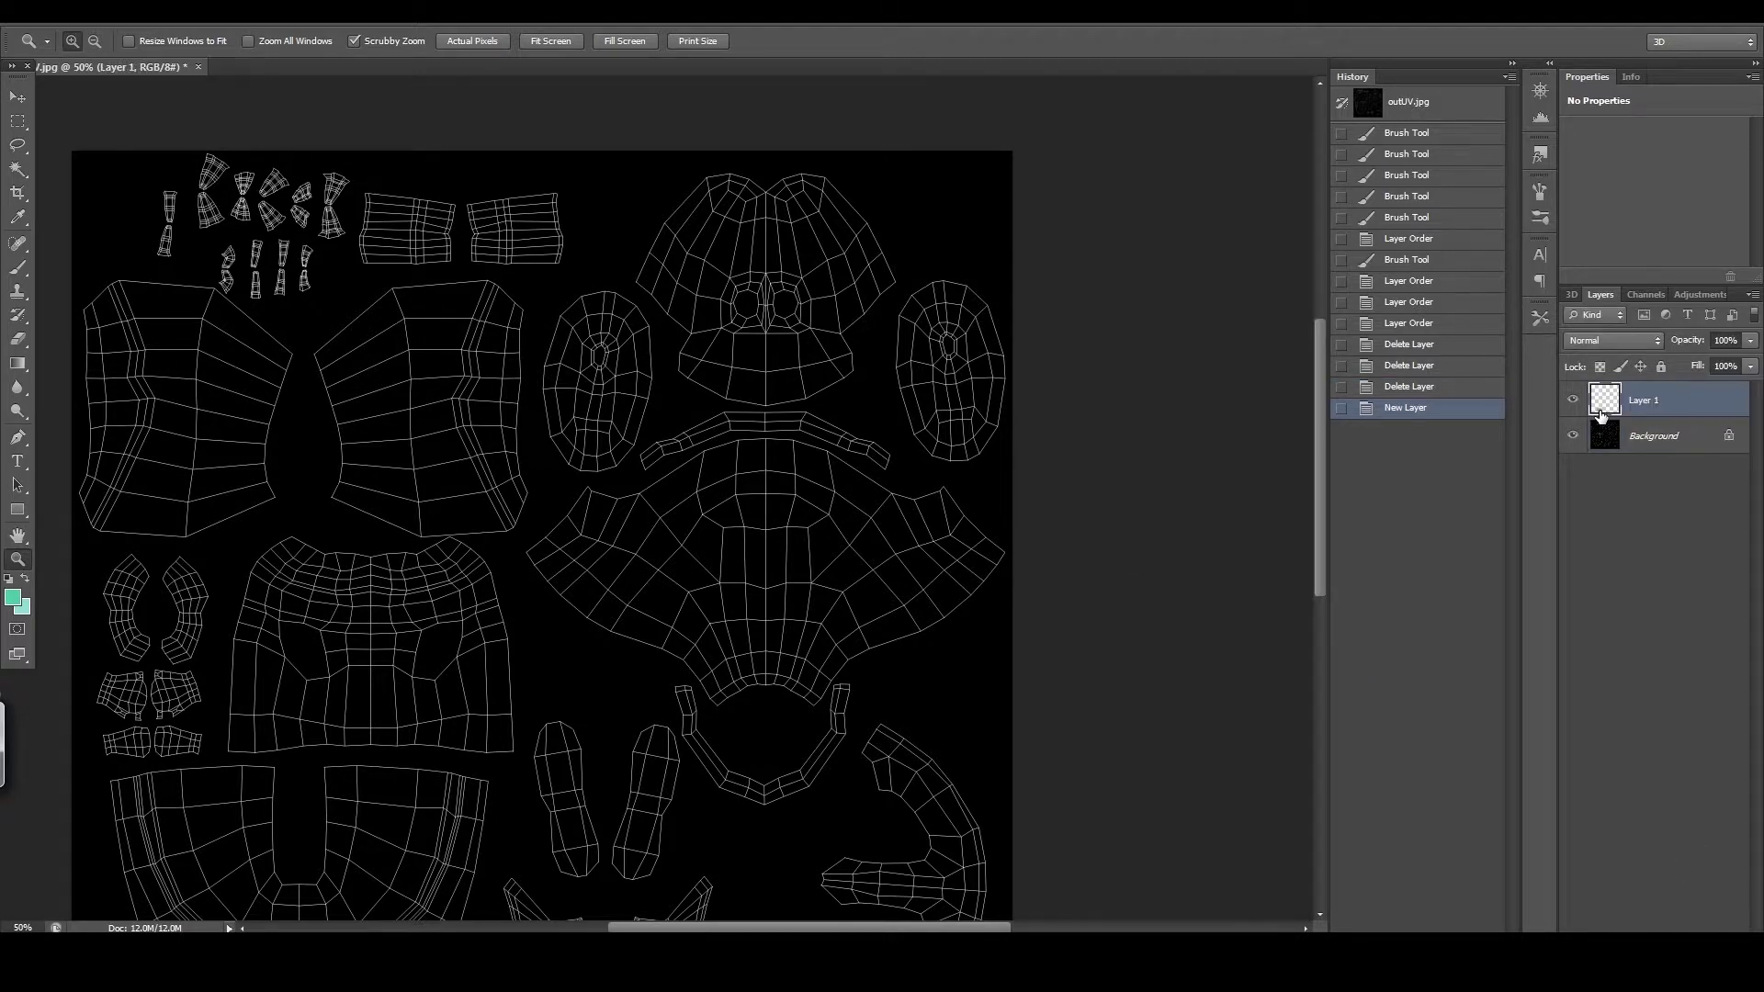
pyautogui.click(740, 204)
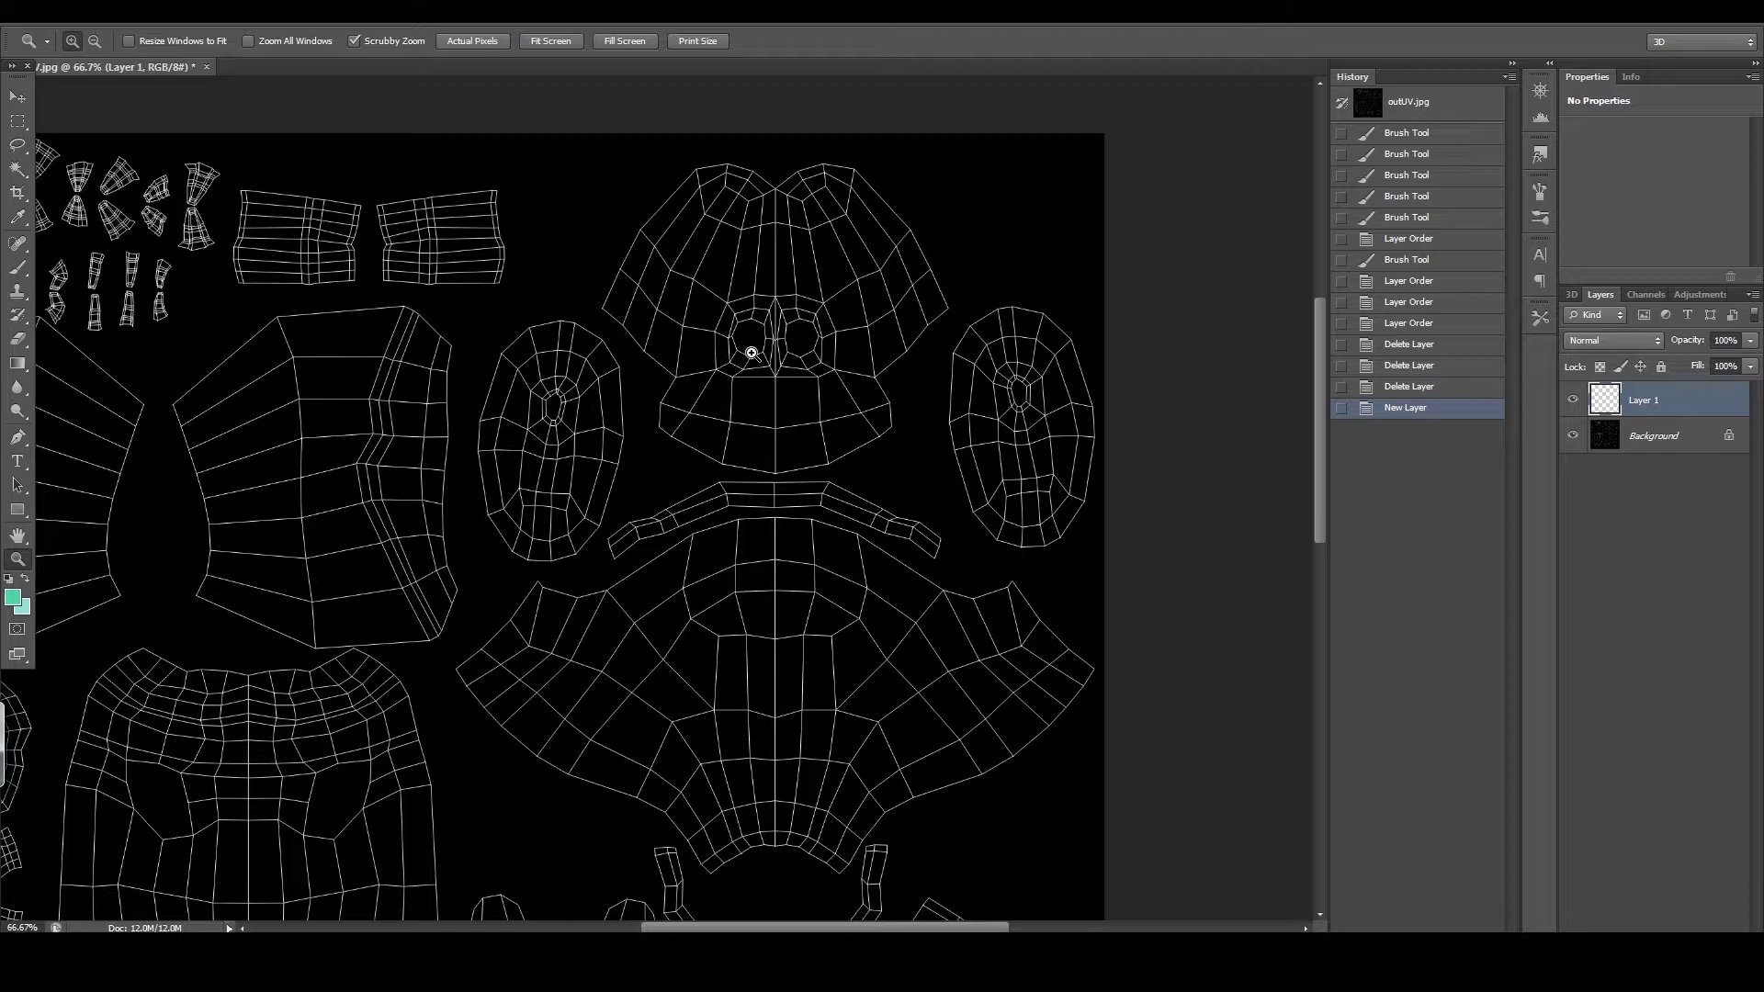
pyautogui.click(818, 263)
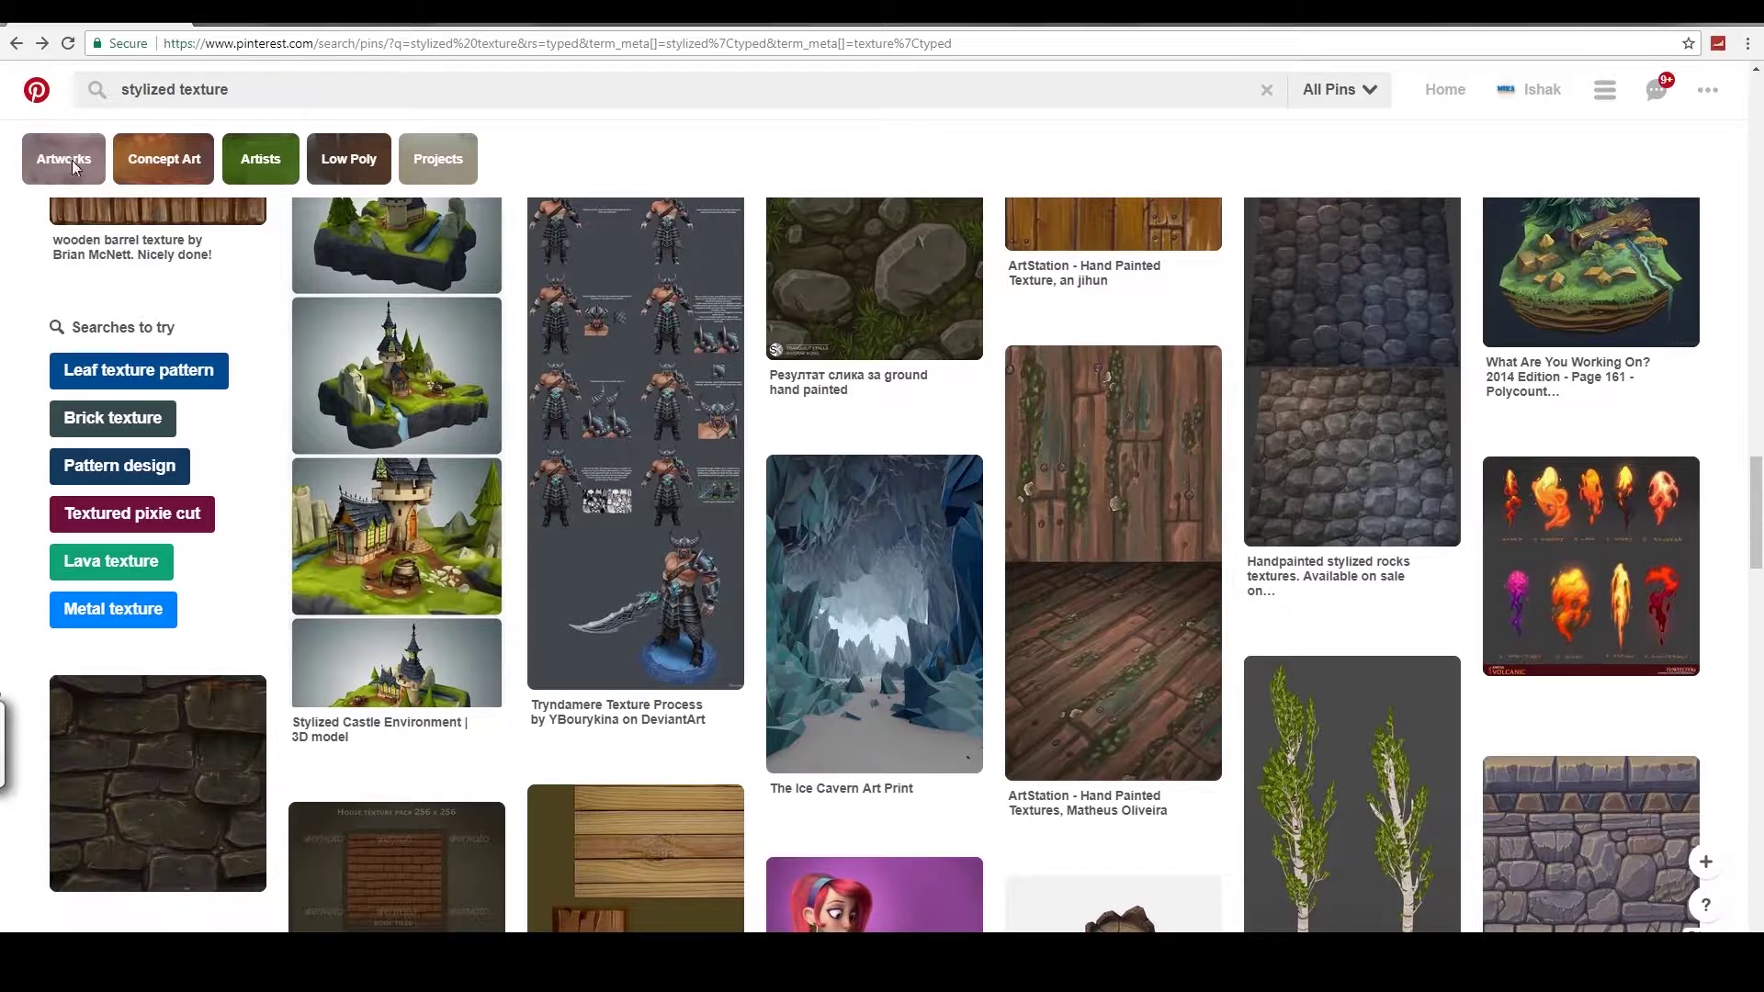
# Step: Switch to Pinterest in the browser and replace the old query with a search for "frog texture"
pyautogui.click(299, 85)
pyautogui.tripleClick(241, 89)
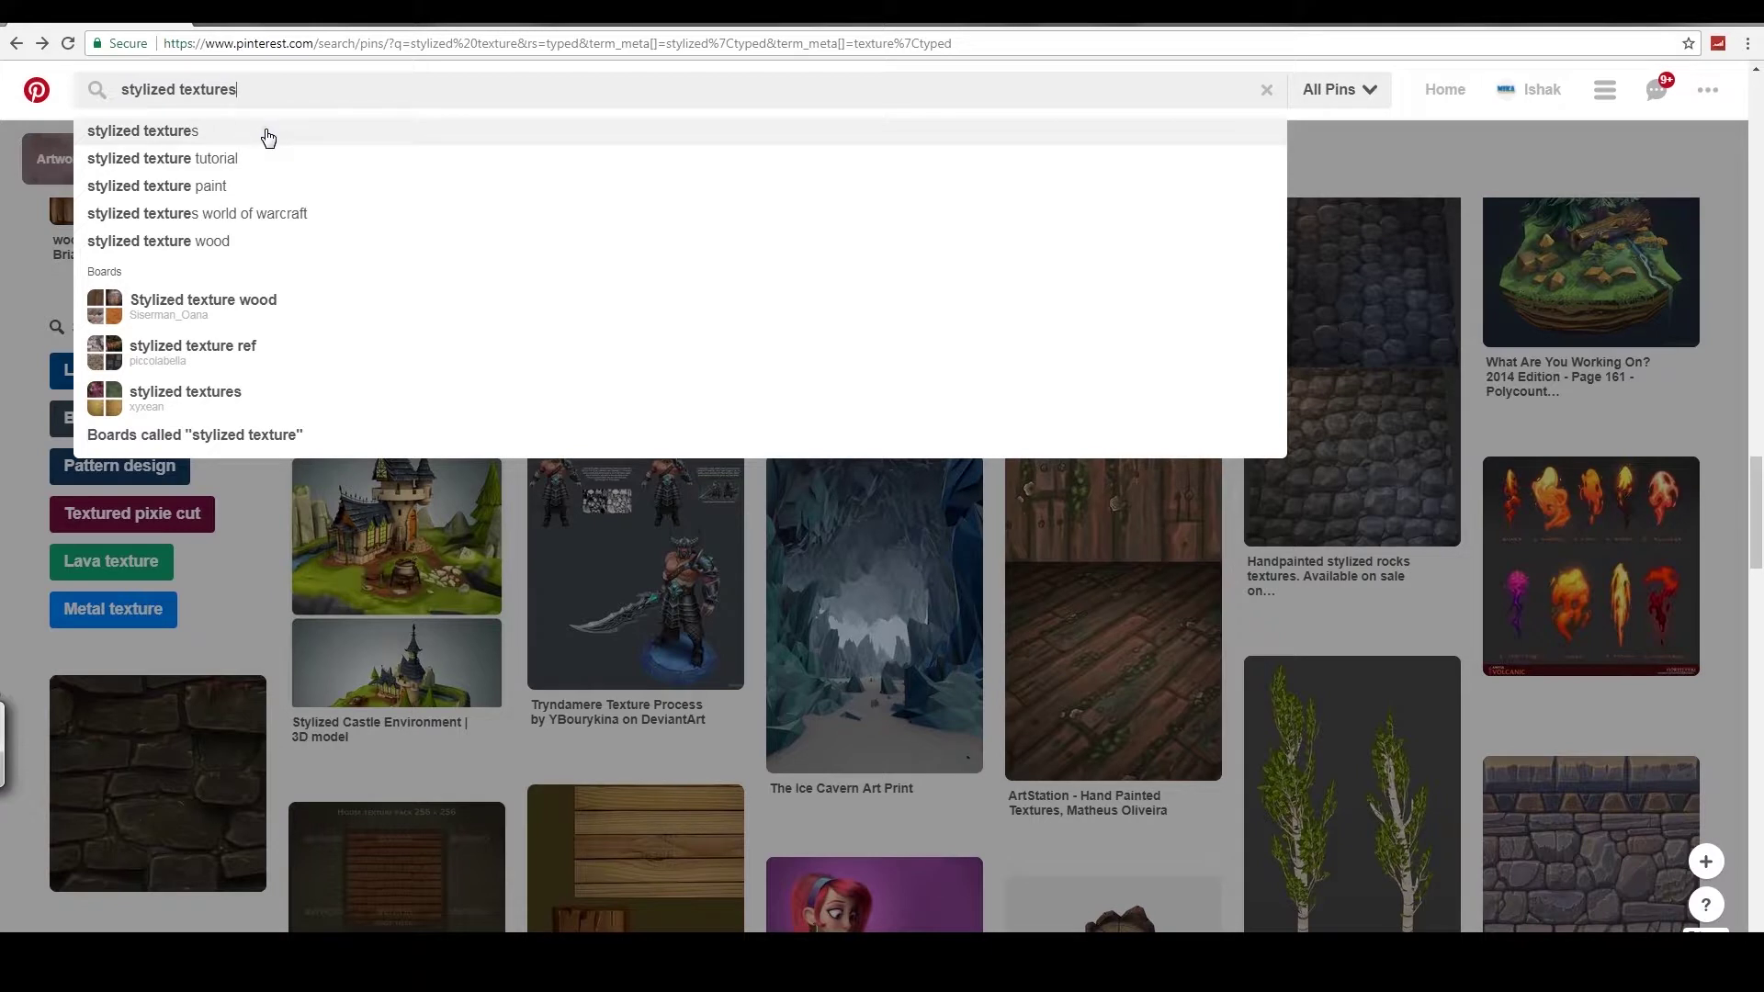
pyautogui.write('fro')
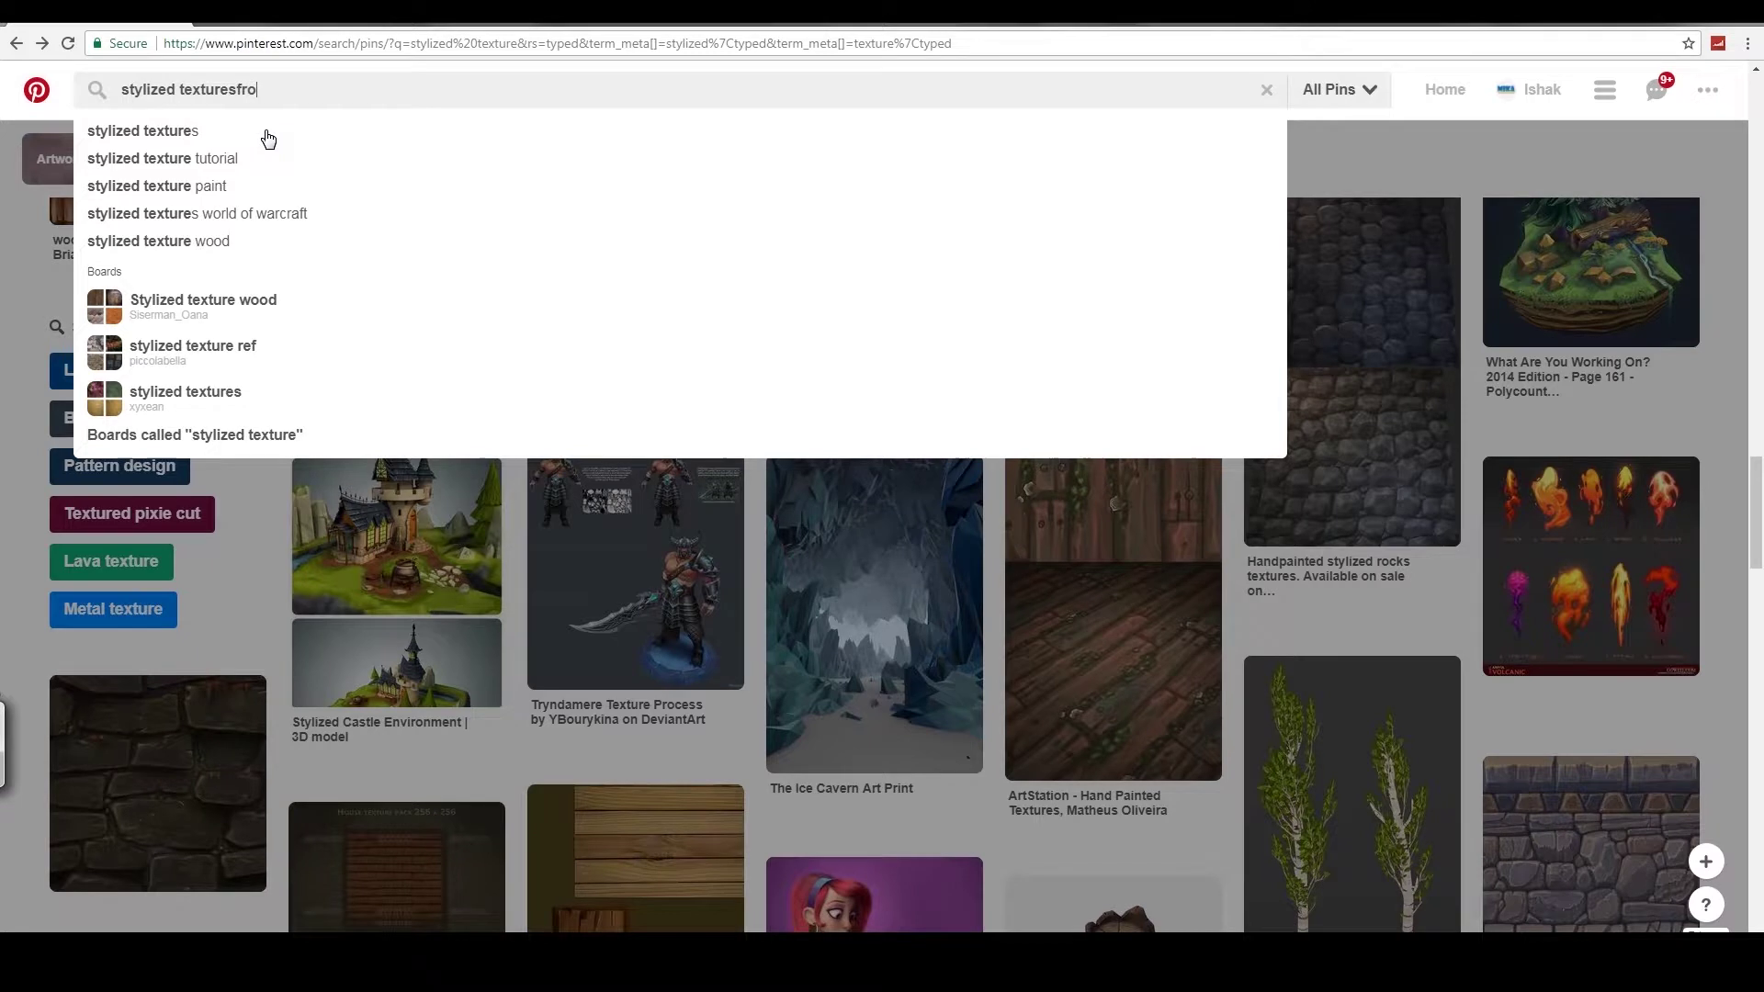
pyautogui.press('BackSpace')
pyautogui.press('BackSpace')
pyautogui.press('BackSpace')
pyautogui.press('BackSpace')
pyautogui.press('BackSpace')
pyautogui.press('BackSpace')
pyautogui.press('BackSpace')
pyautogui.press('BackSpace')
pyautogui.press('BackSpace')
pyautogui.press('BackSpace')
pyautogui.press('BackSpace')
pyautogui.press('BackSpace')
pyautogui.press('BackSpace')
pyautogui.press('BackSpace')
pyautogui.press('BackSpace')
pyautogui.press('BackSpace')
pyautogui.press('BackSpace')
pyautogui.press('BackSpace')
pyautogui.press('BackSpace')
pyautogui.write('frog ')
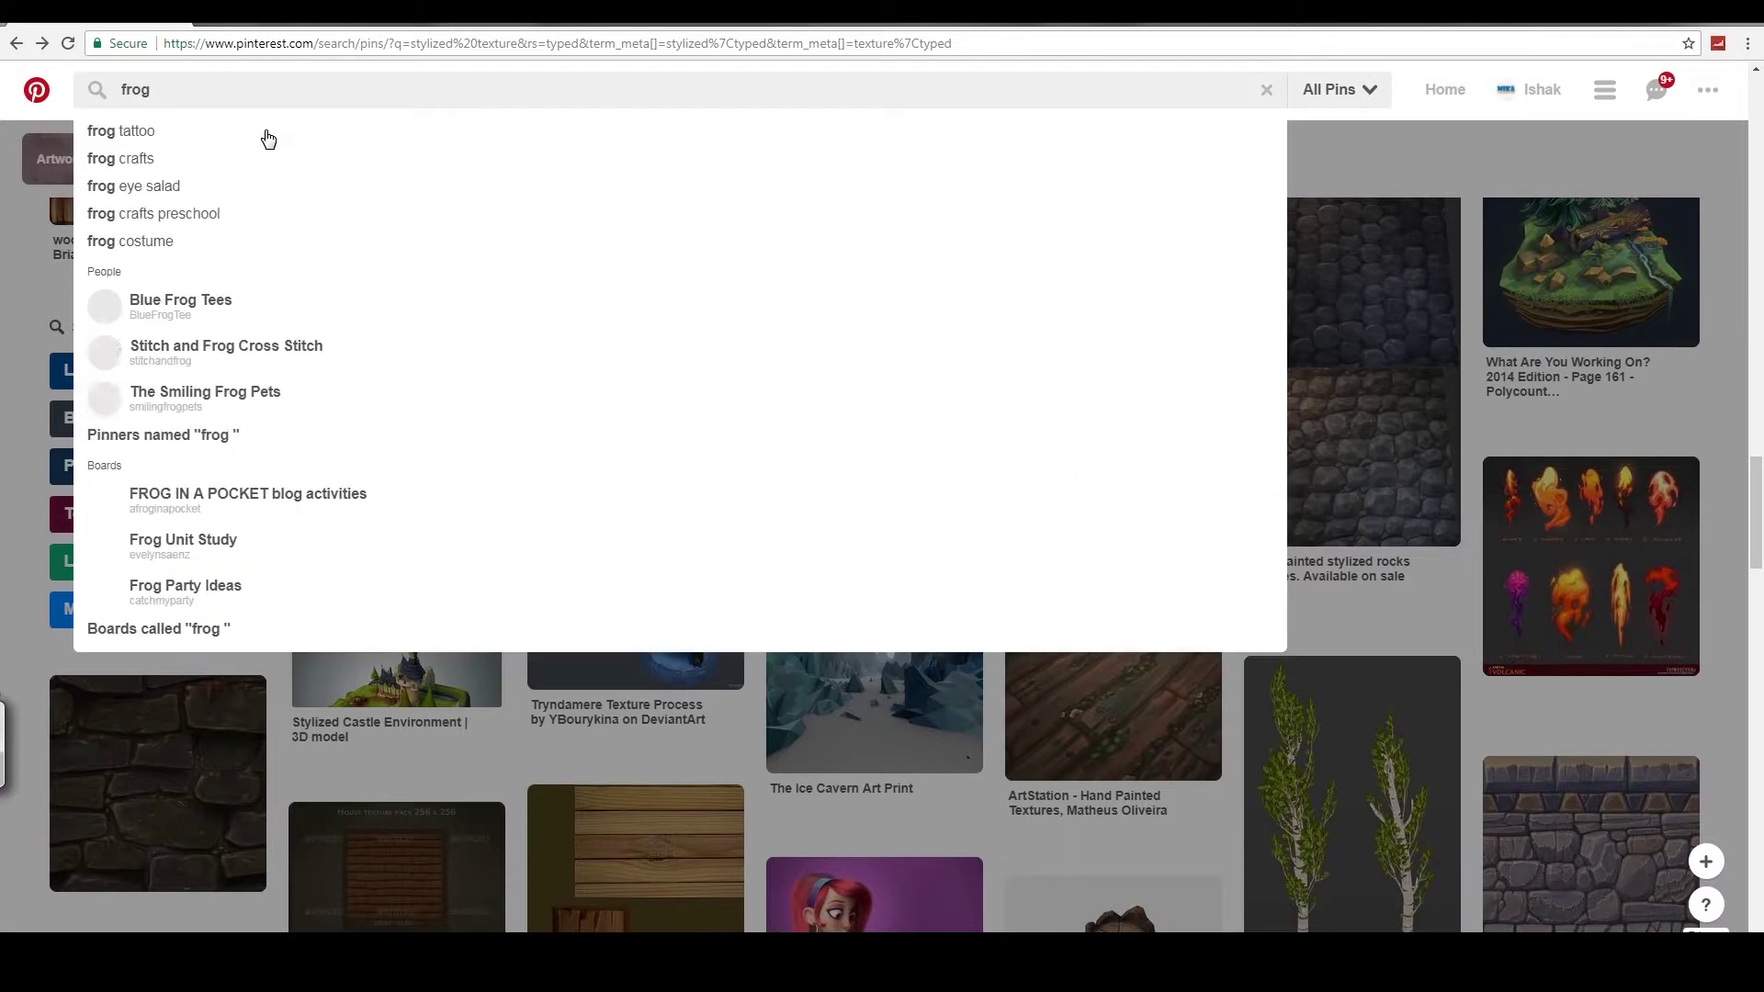
pyautogui.write('texture')
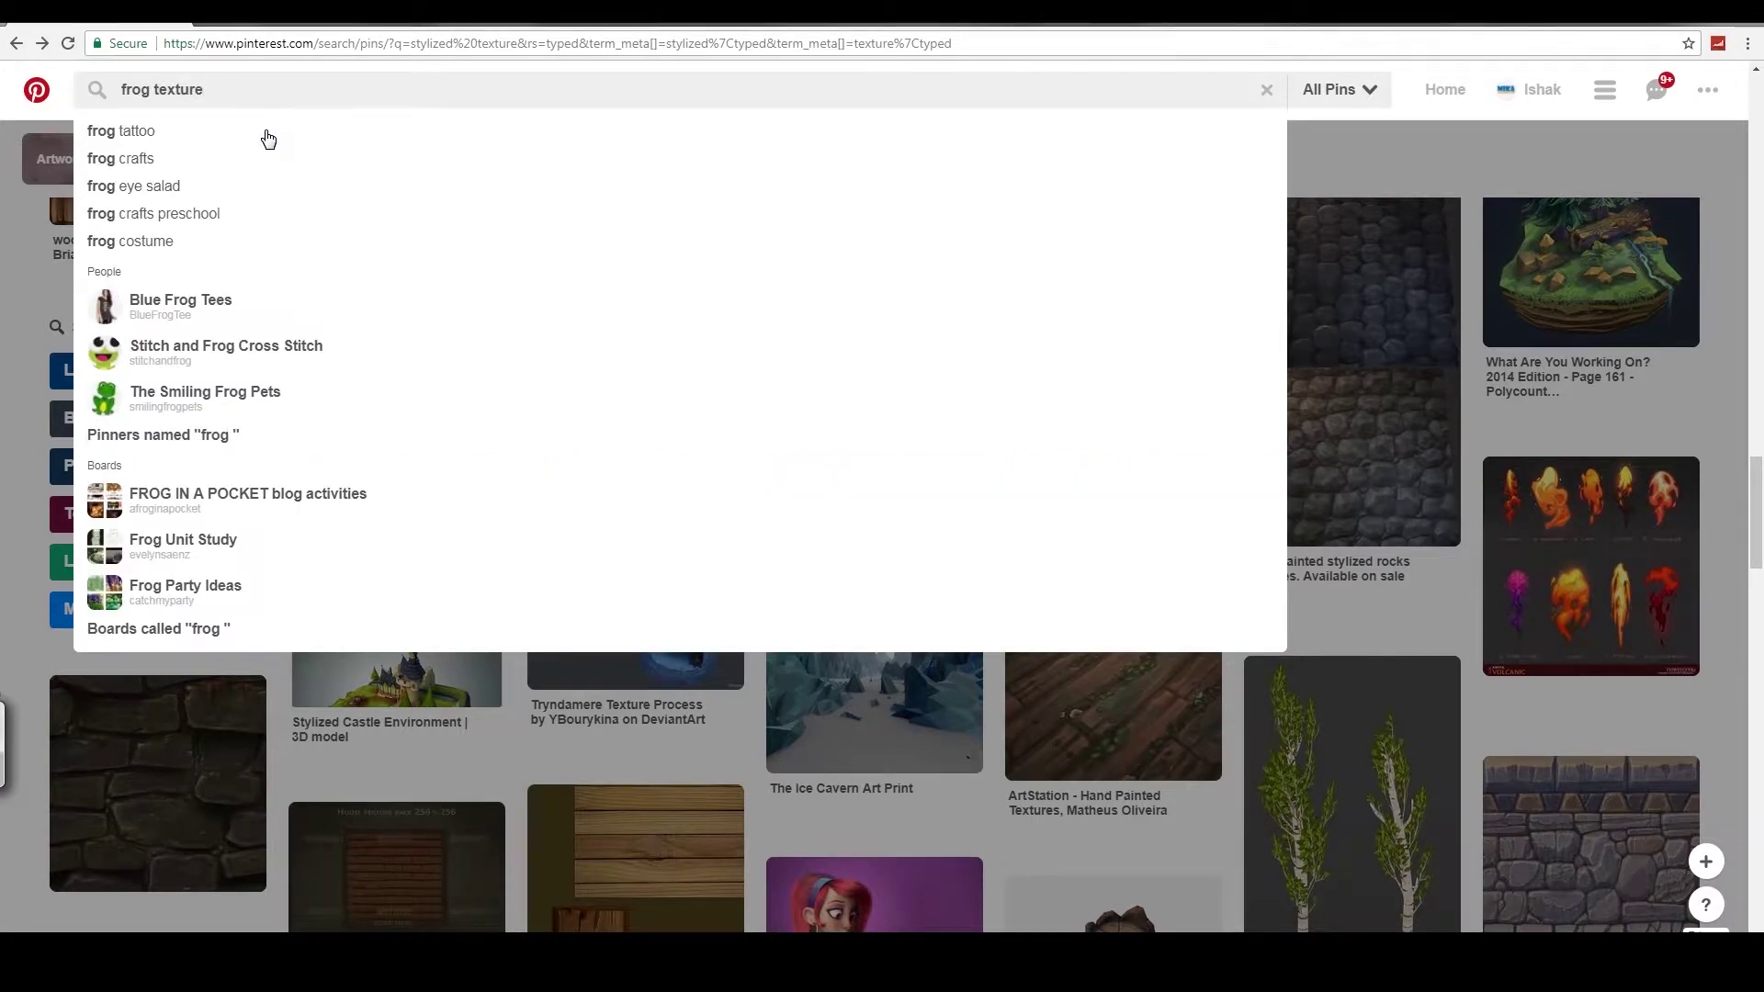
pyautogui.press('Return')
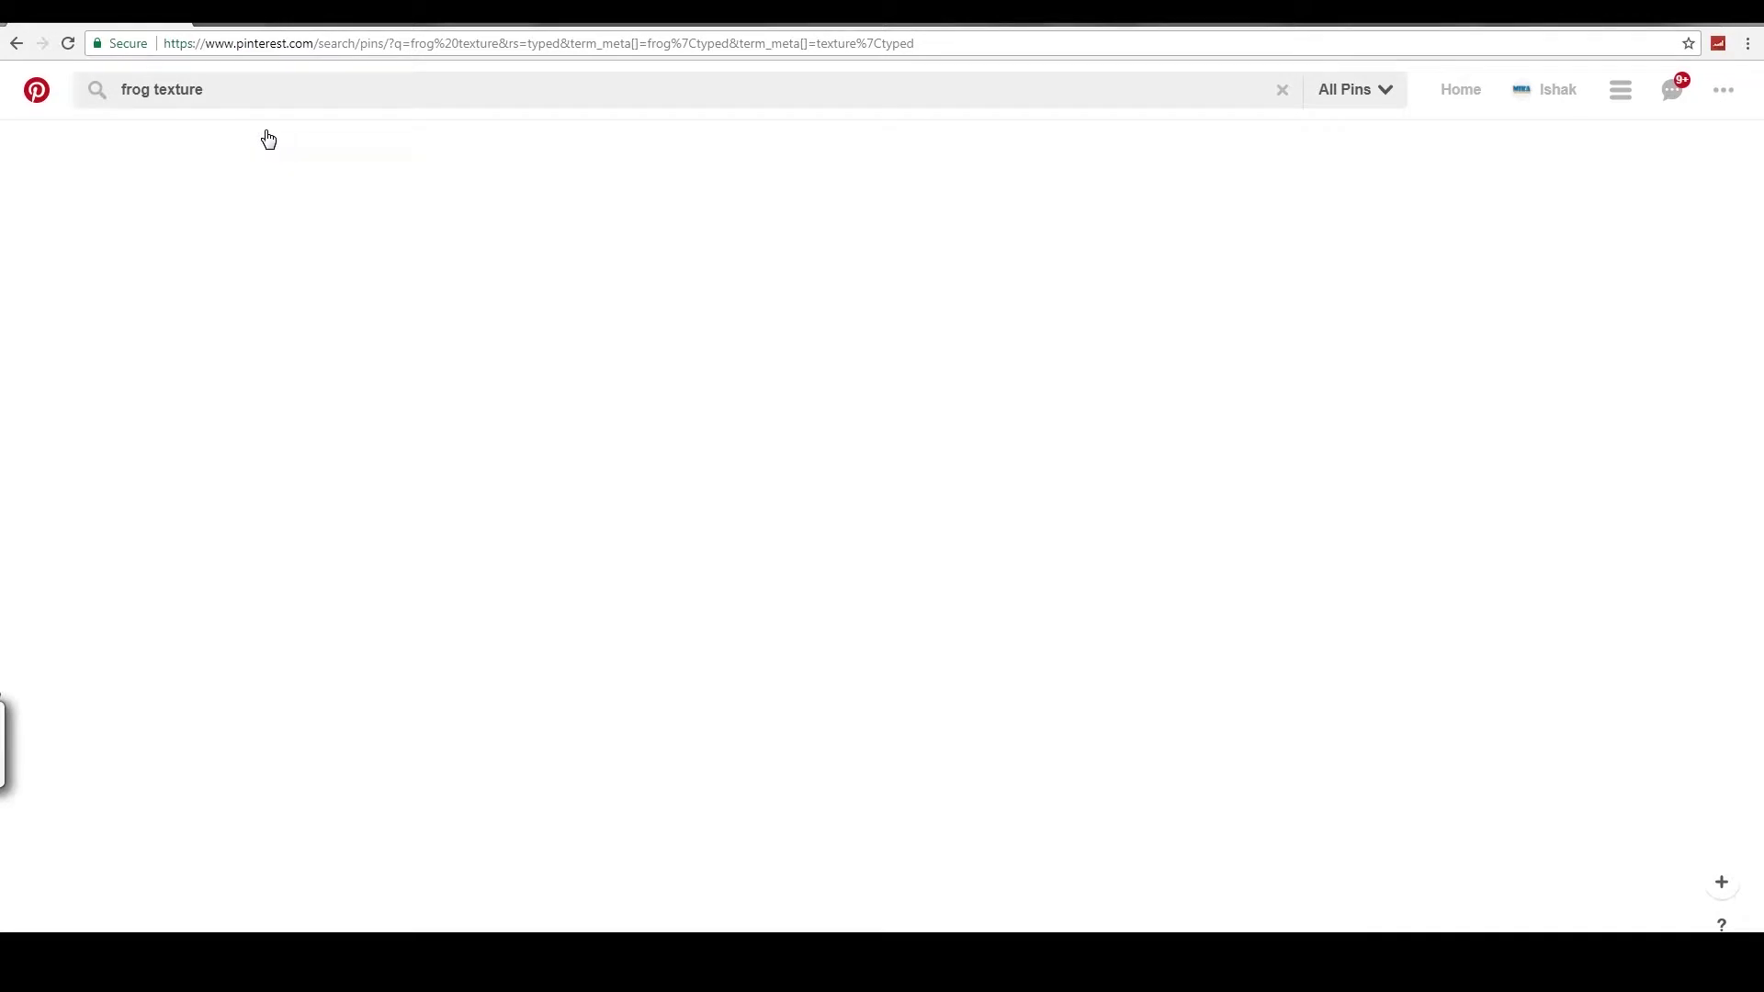
# Step: Rerun the "frog texture" search and browse the results for skin references
pyautogui.click(364, 90)
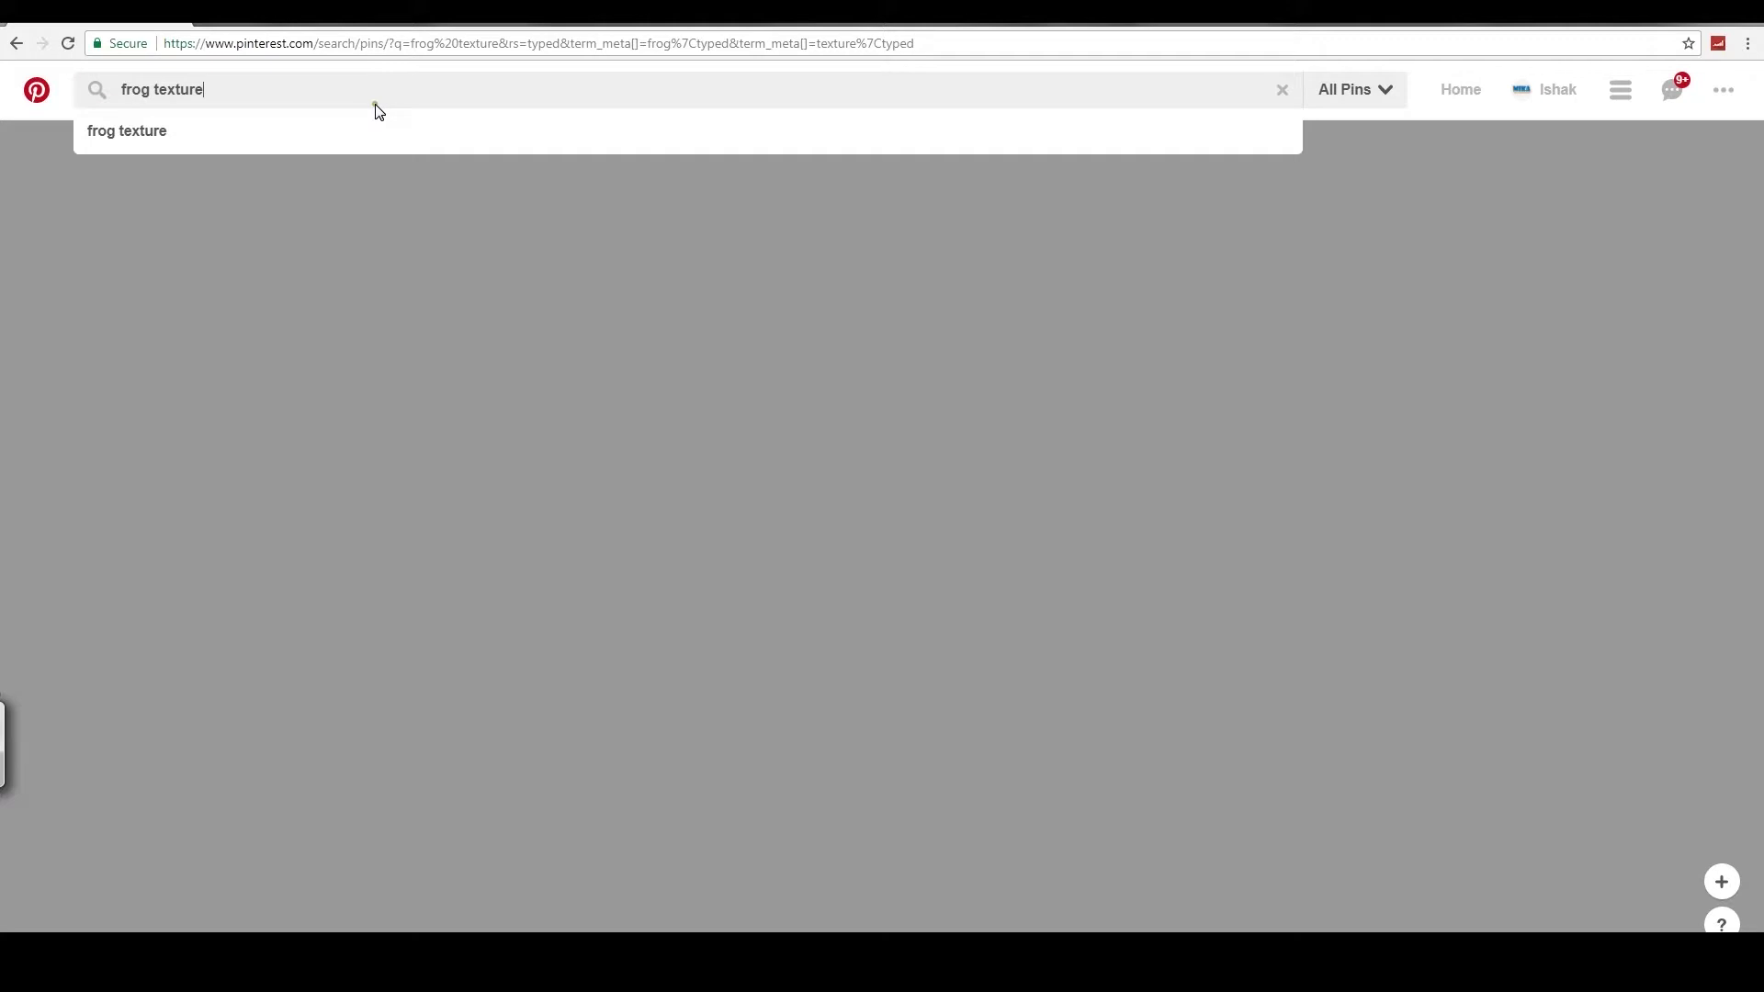
pyautogui.click(359, 130)
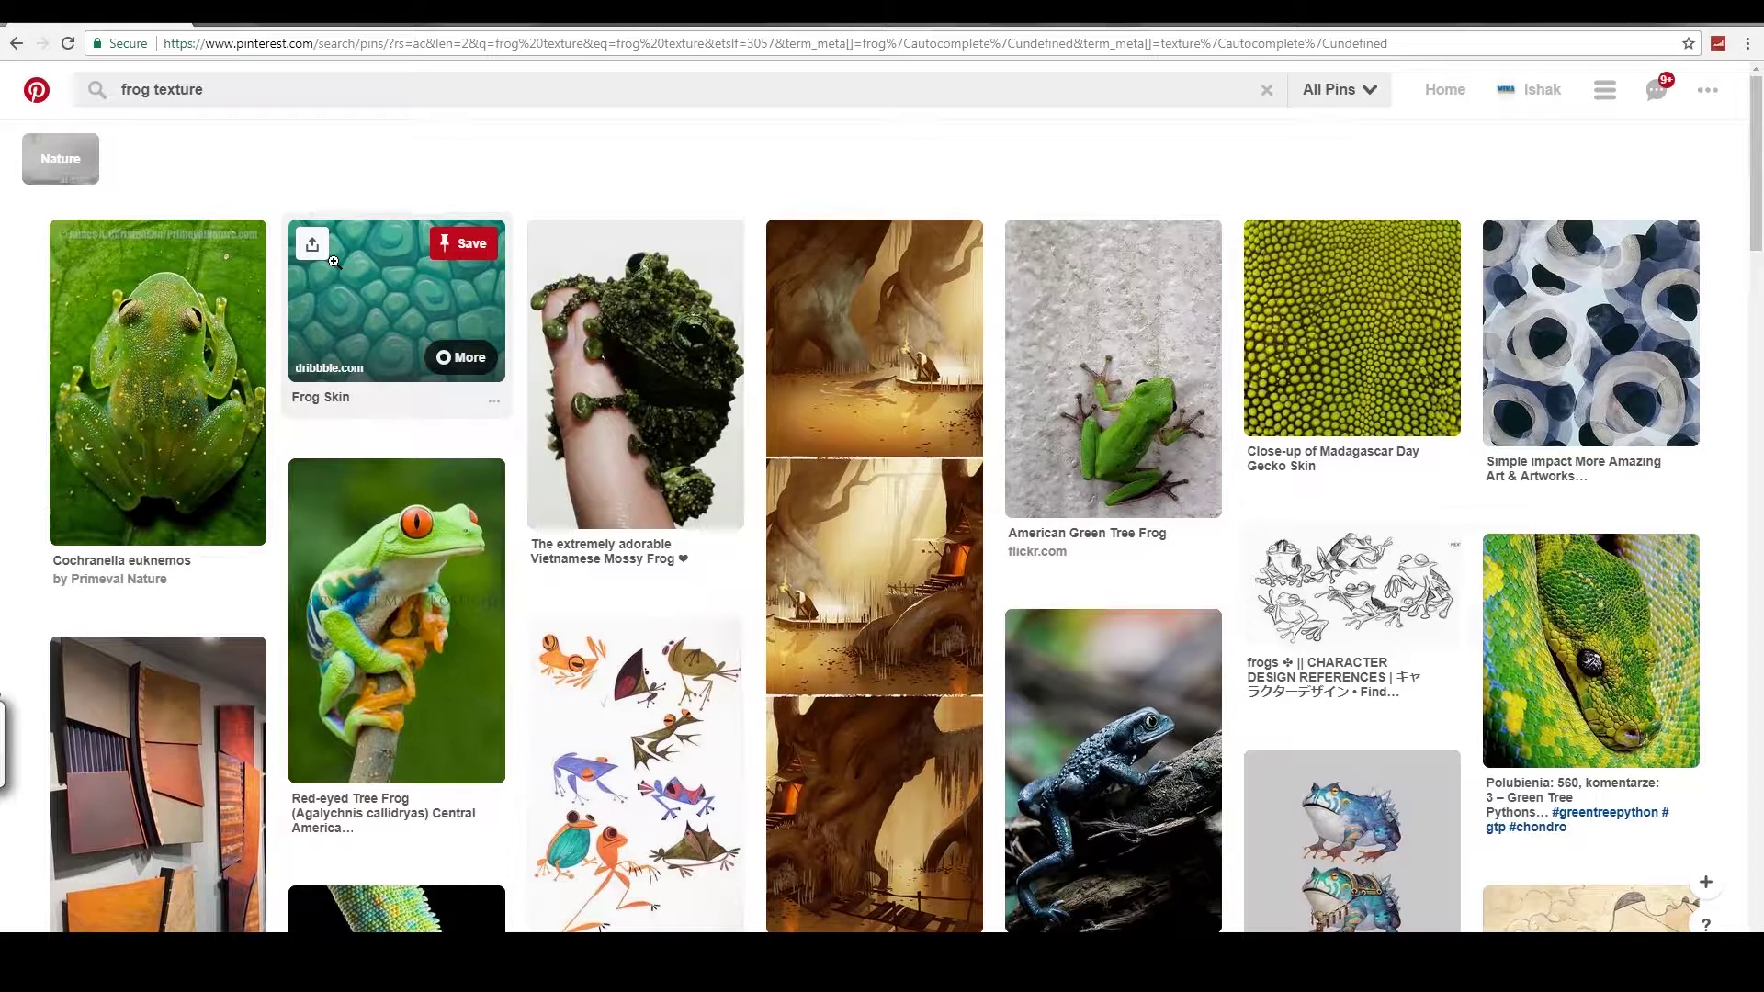
pyautogui.scroll(-1, 1010, 294)
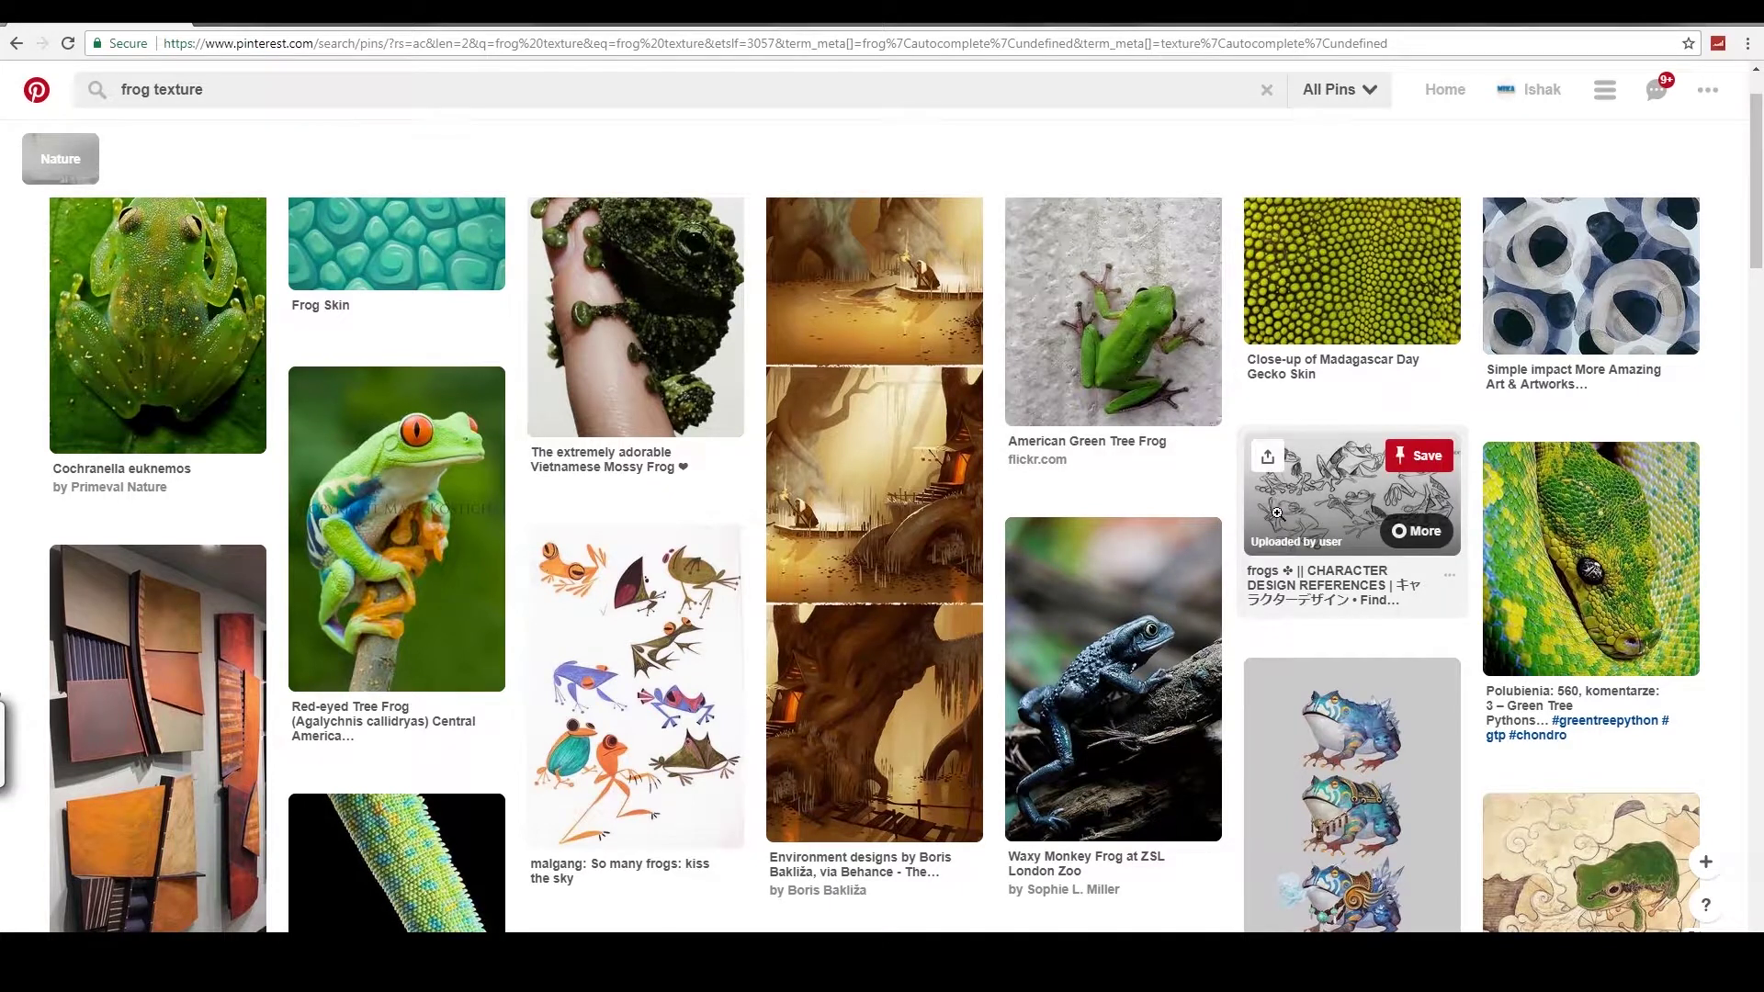
pyautogui.scroll(-2, 1286, 563)
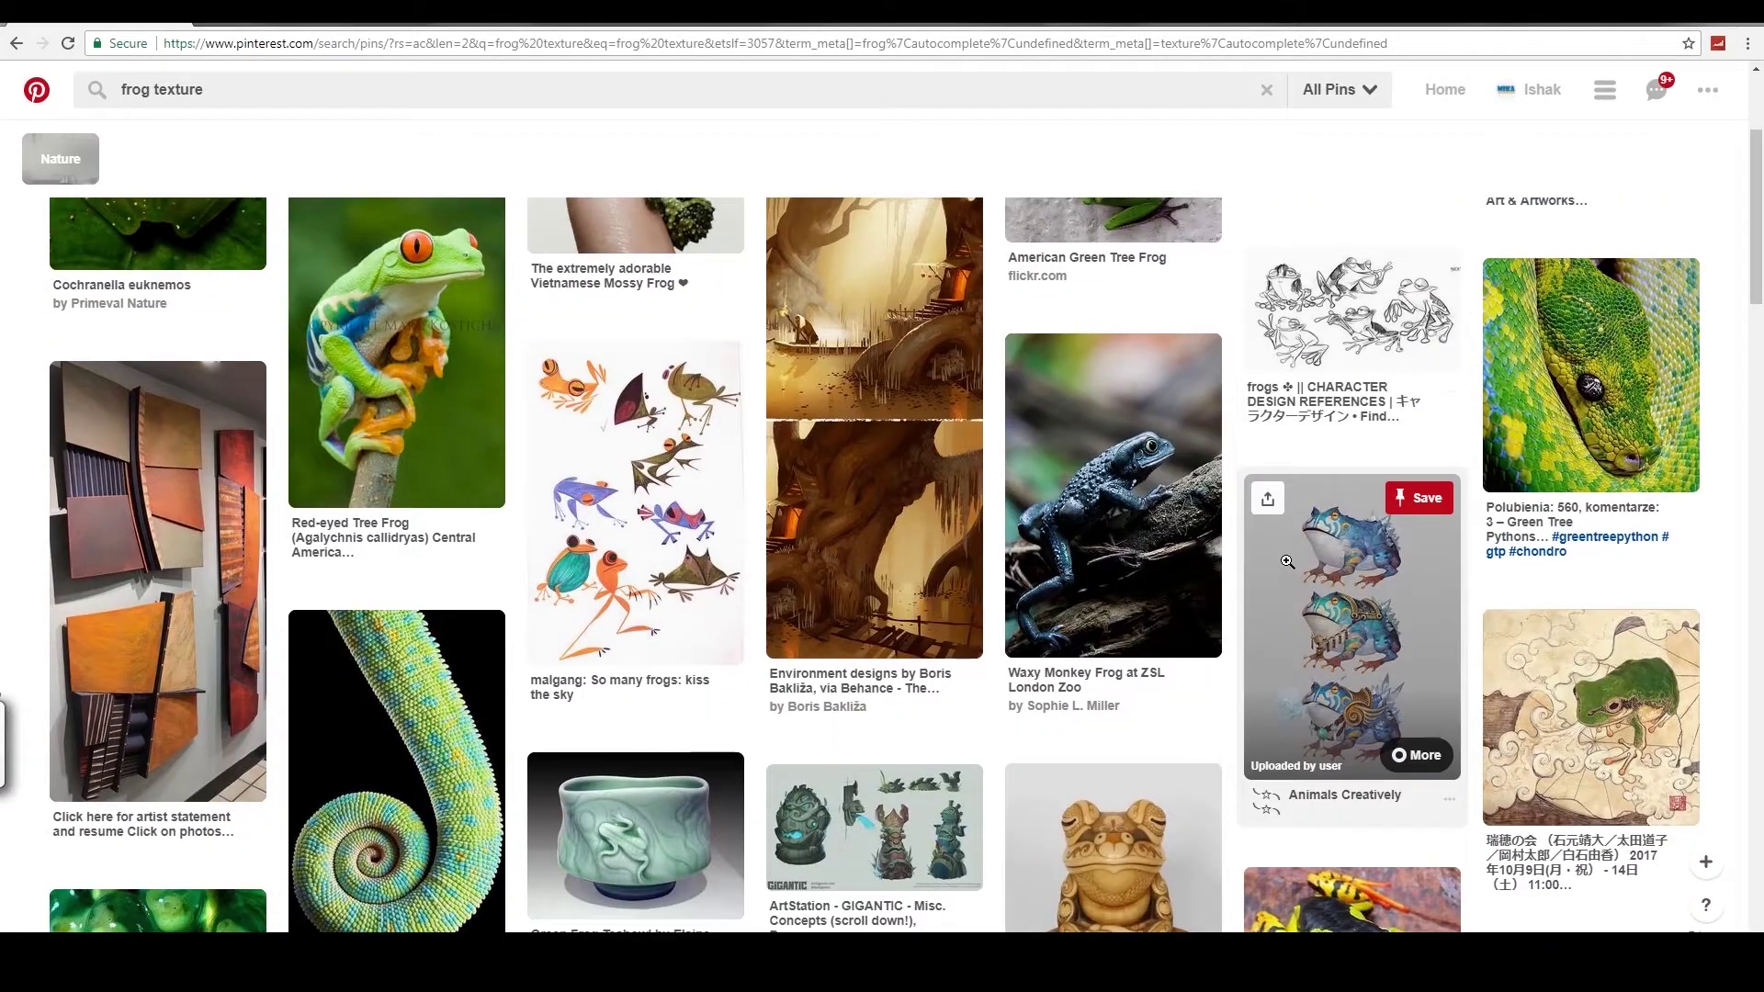
pyautogui.scroll(3, 1351, 643)
# Step: Search Pinterest for "turtle texture" and browse the results for shell and skin patterns
pyautogui.click(147, 90)
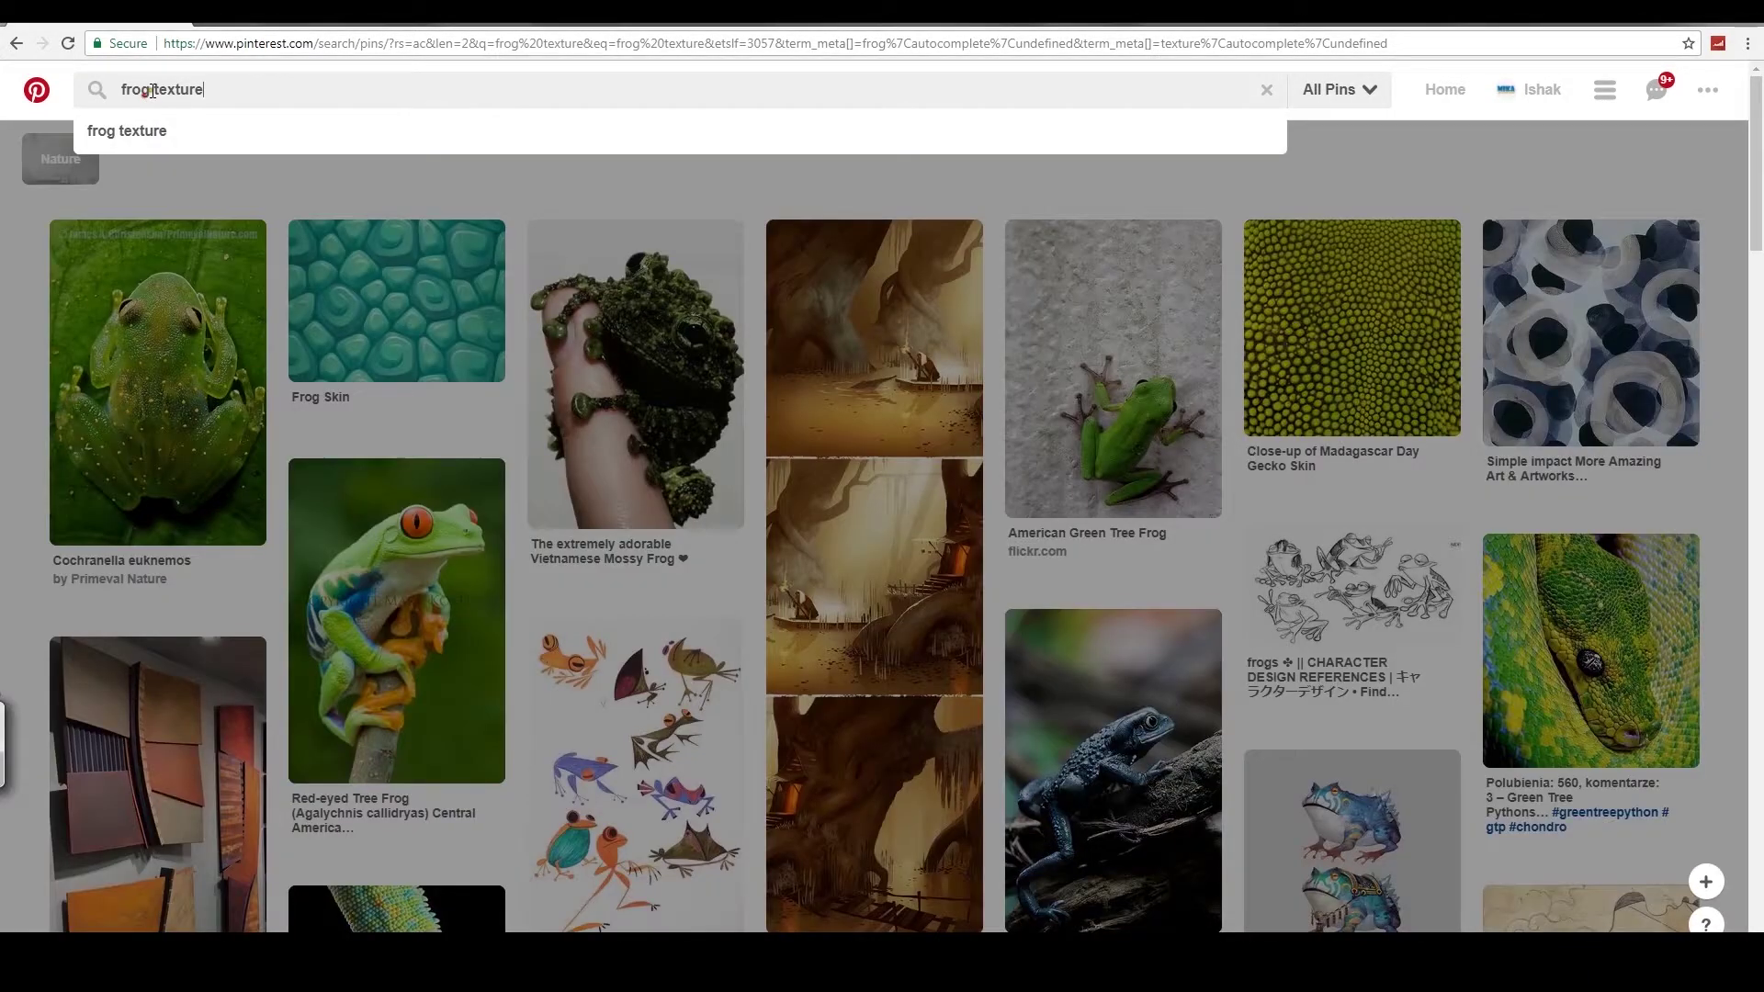
pyautogui.press('BackSpace')
pyautogui.press('BackSpace')
pyautogui.press('BackSpace')
pyautogui.press('BackSpace')
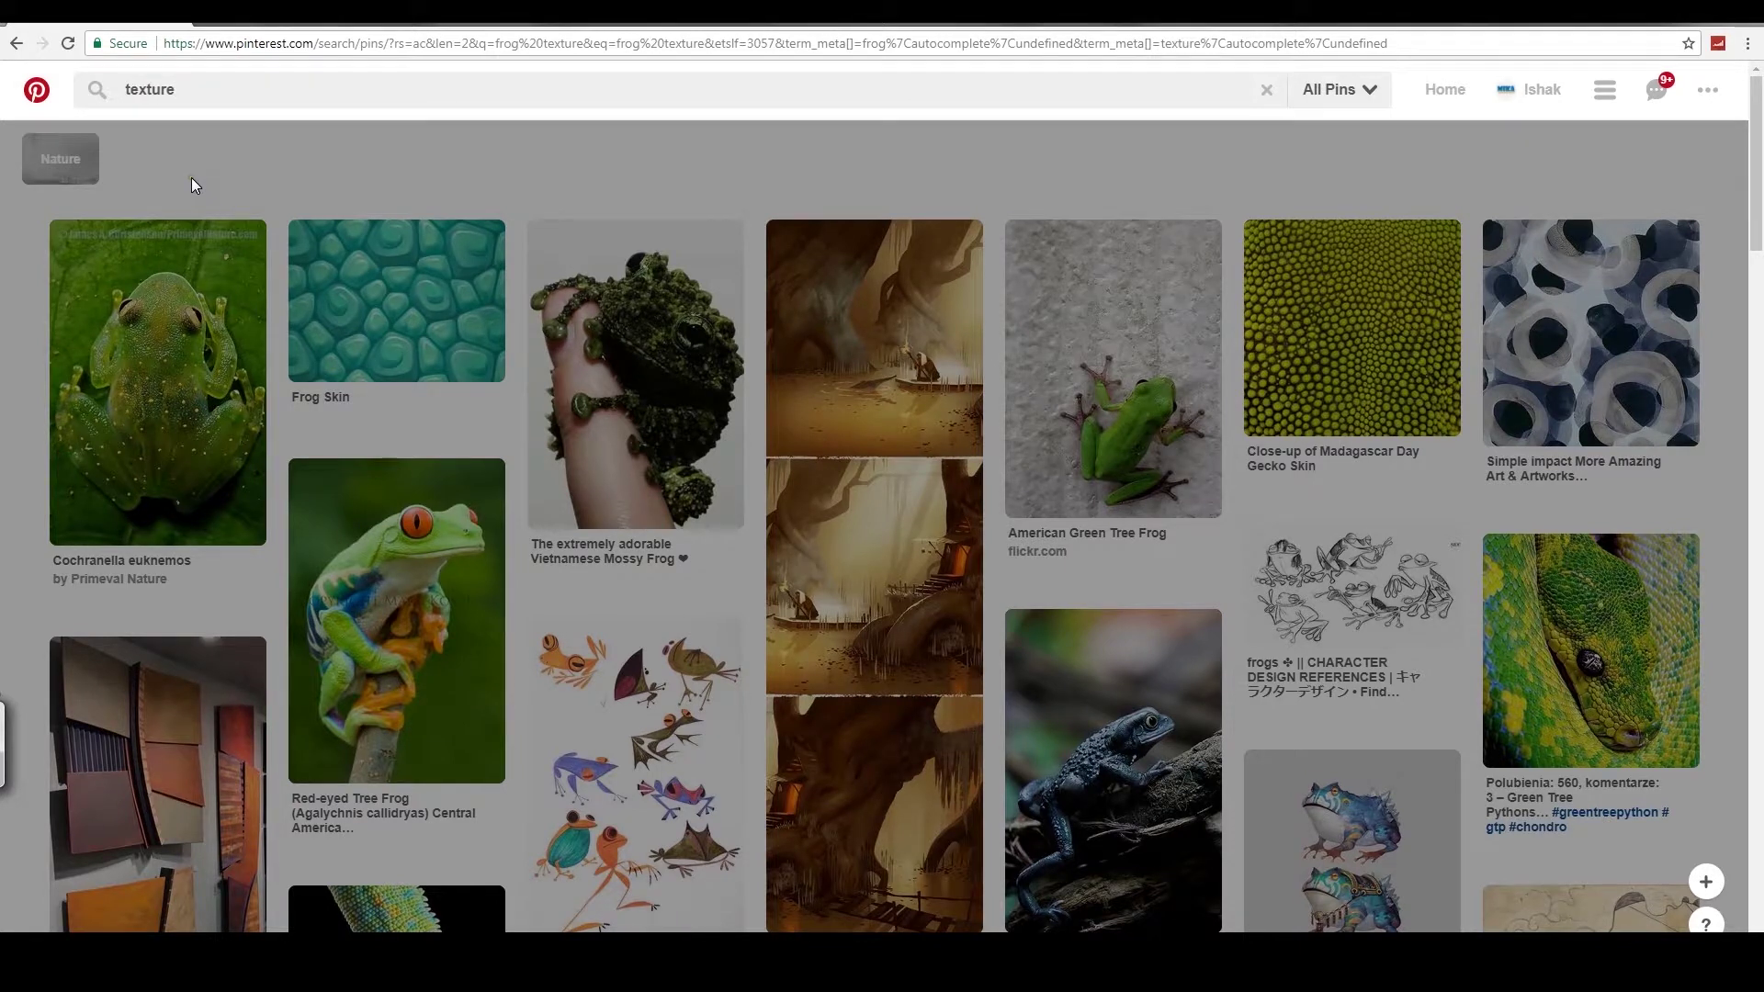
pyautogui.write('r')
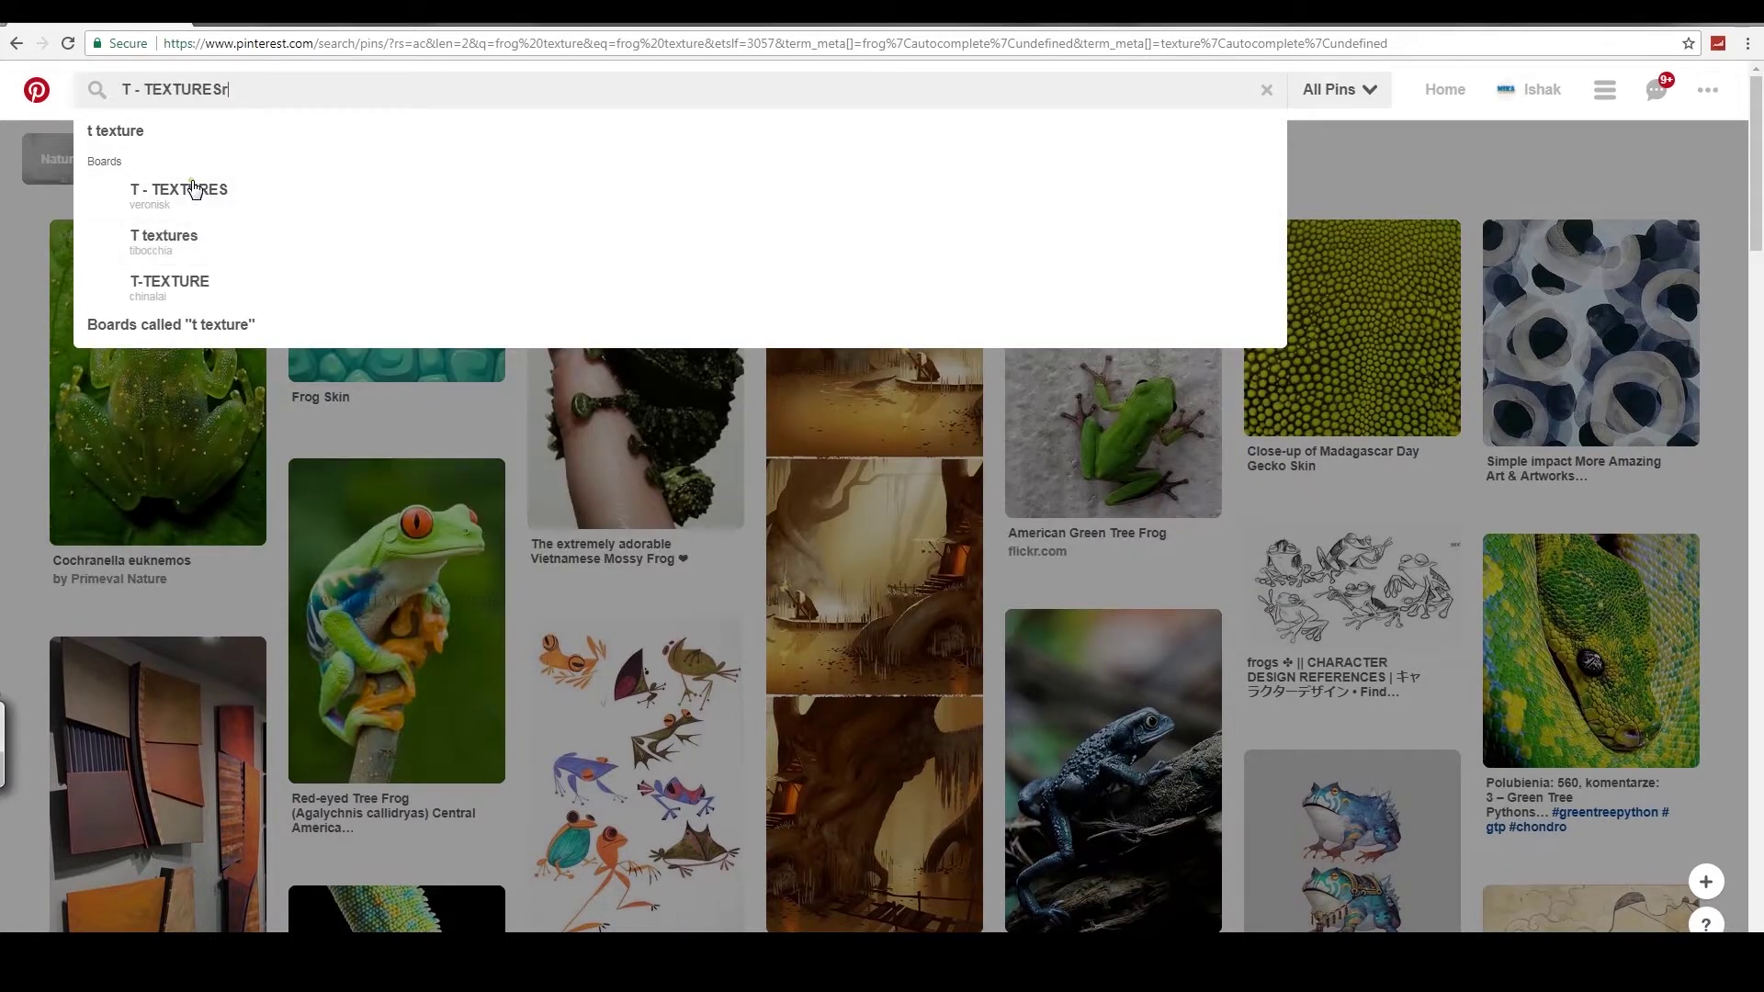
pyautogui.press('BackSpace')
pyautogui.press('BackSpace')
pyautogui.press('BackSpace')
pyautogui.press('BackSpace')
pyautogui.press('BackSpace')
pyautogui.press('BackSpace')
pyautogui.press('BackSpace')
pyautogui.press('BackSpace')
pyautogui.press('BackSpace')
pyautogui.press('BackSpace')
pyautogui.press('BackSpace')
pyautogui.press('BackSpace')
pyautogui.press('BackSpace')
pyautogui.press('BackSpace')
pyautogui.press('BackSpace')
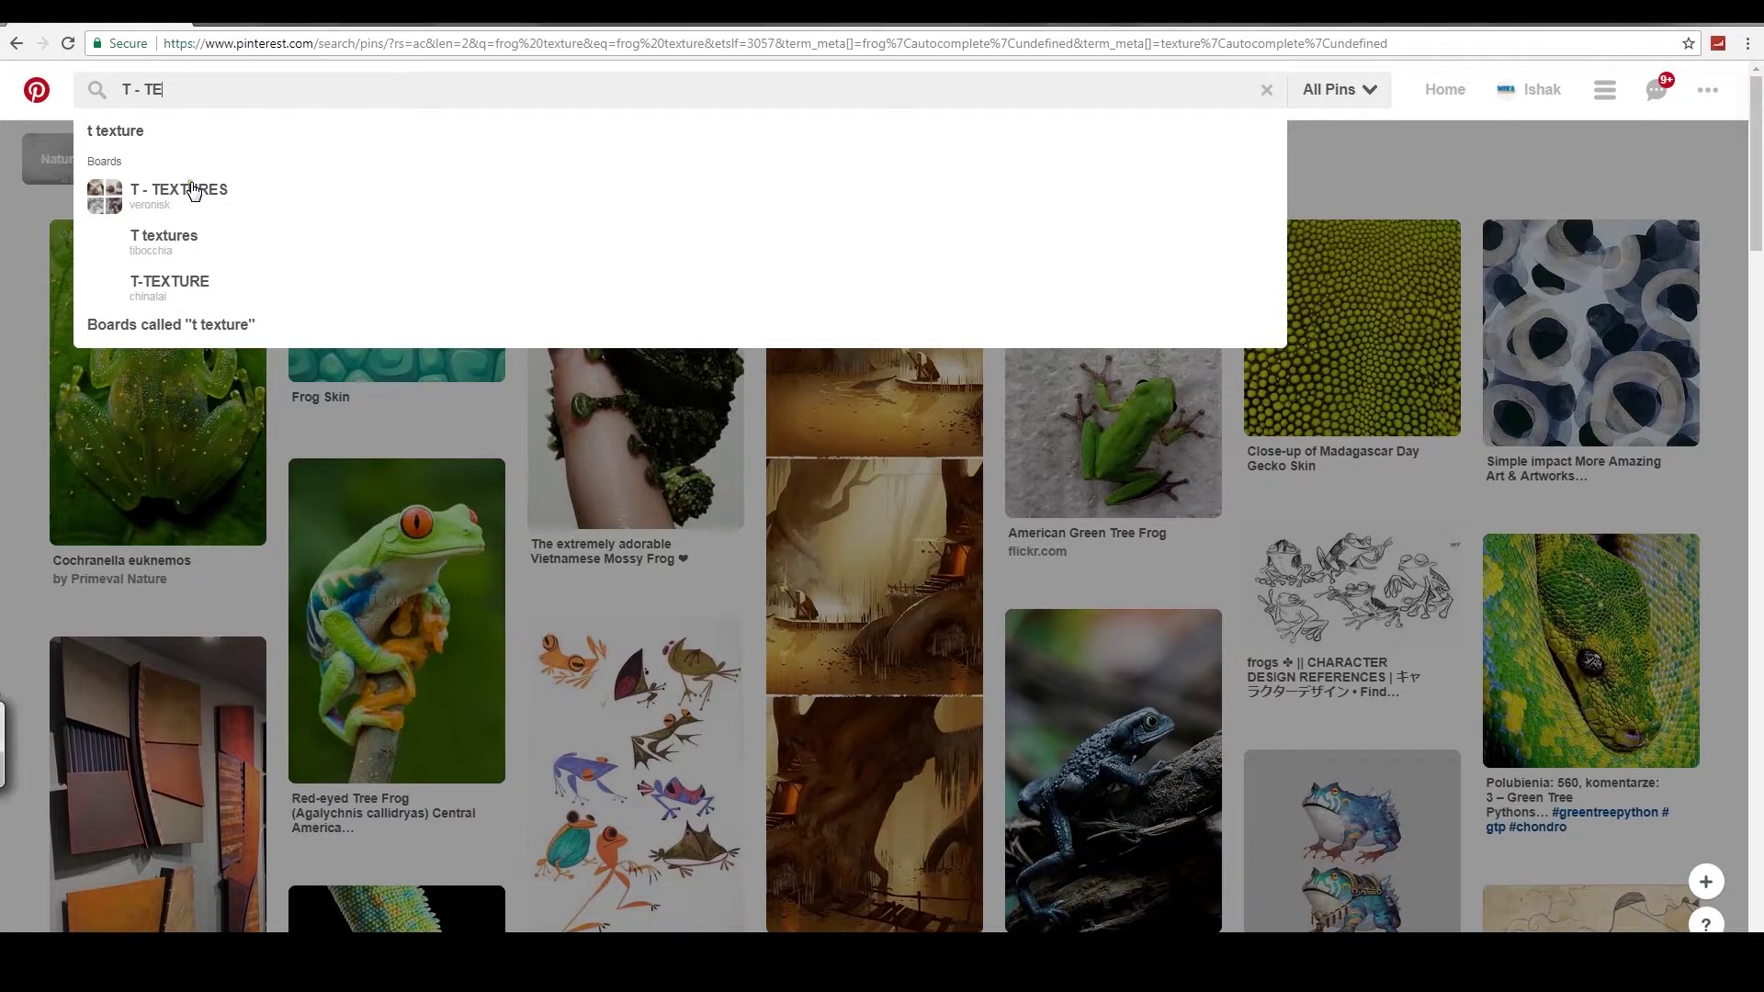
pyautogui.write('turt')
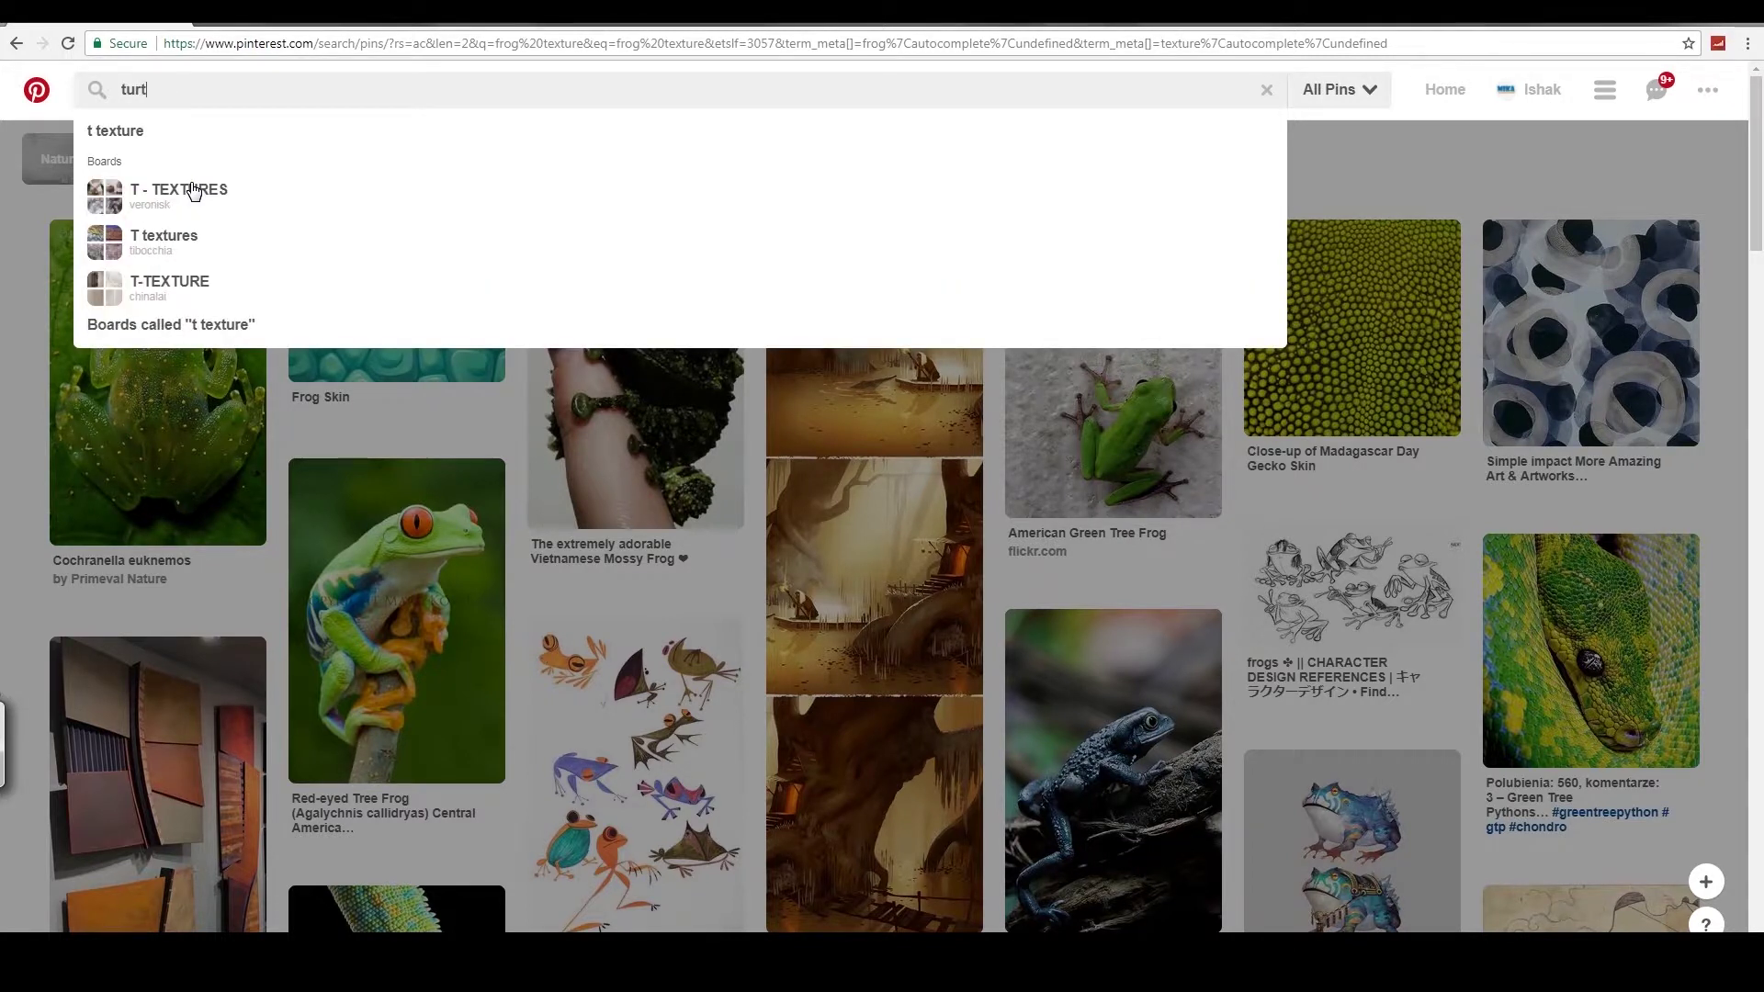
pyautogui.write('le texture')
pyautogui.press('Return')
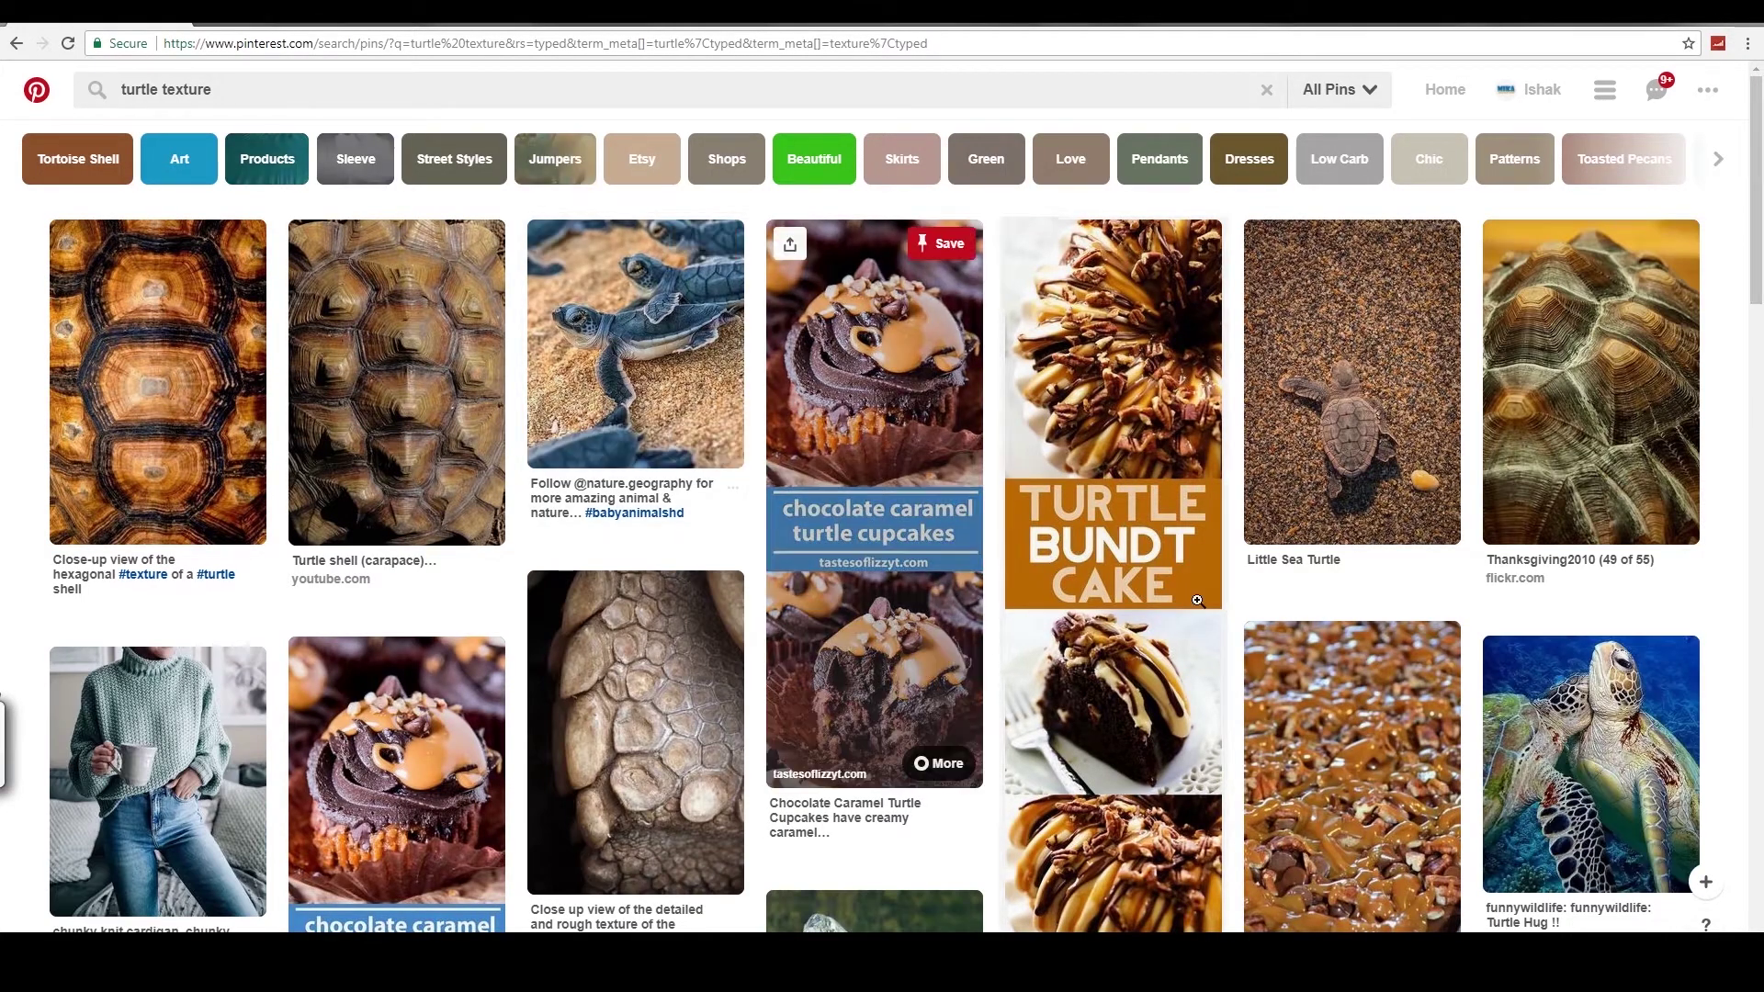
pyautogui.scroll(-2, 1187, 576)
pyautogui.scroll(-2, 1187, 575)
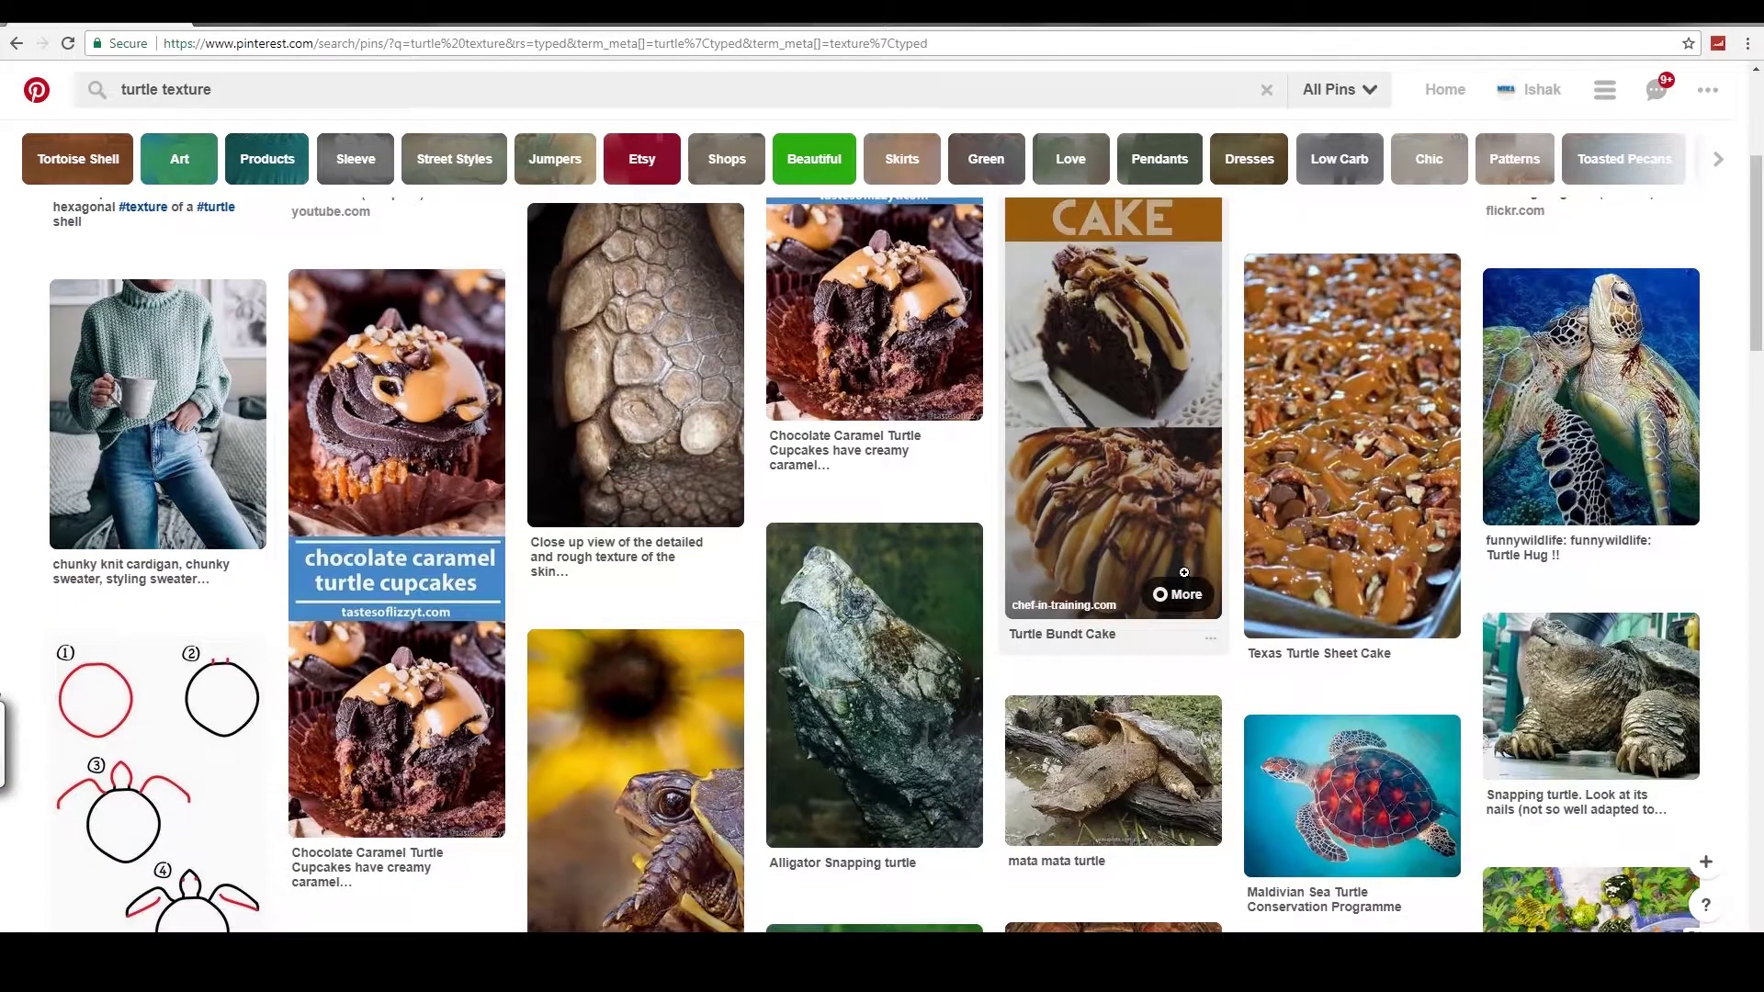
pyautogui.scroll(-2, 1184, 572)
pyautogui.scroll(-2, 1072, 641)
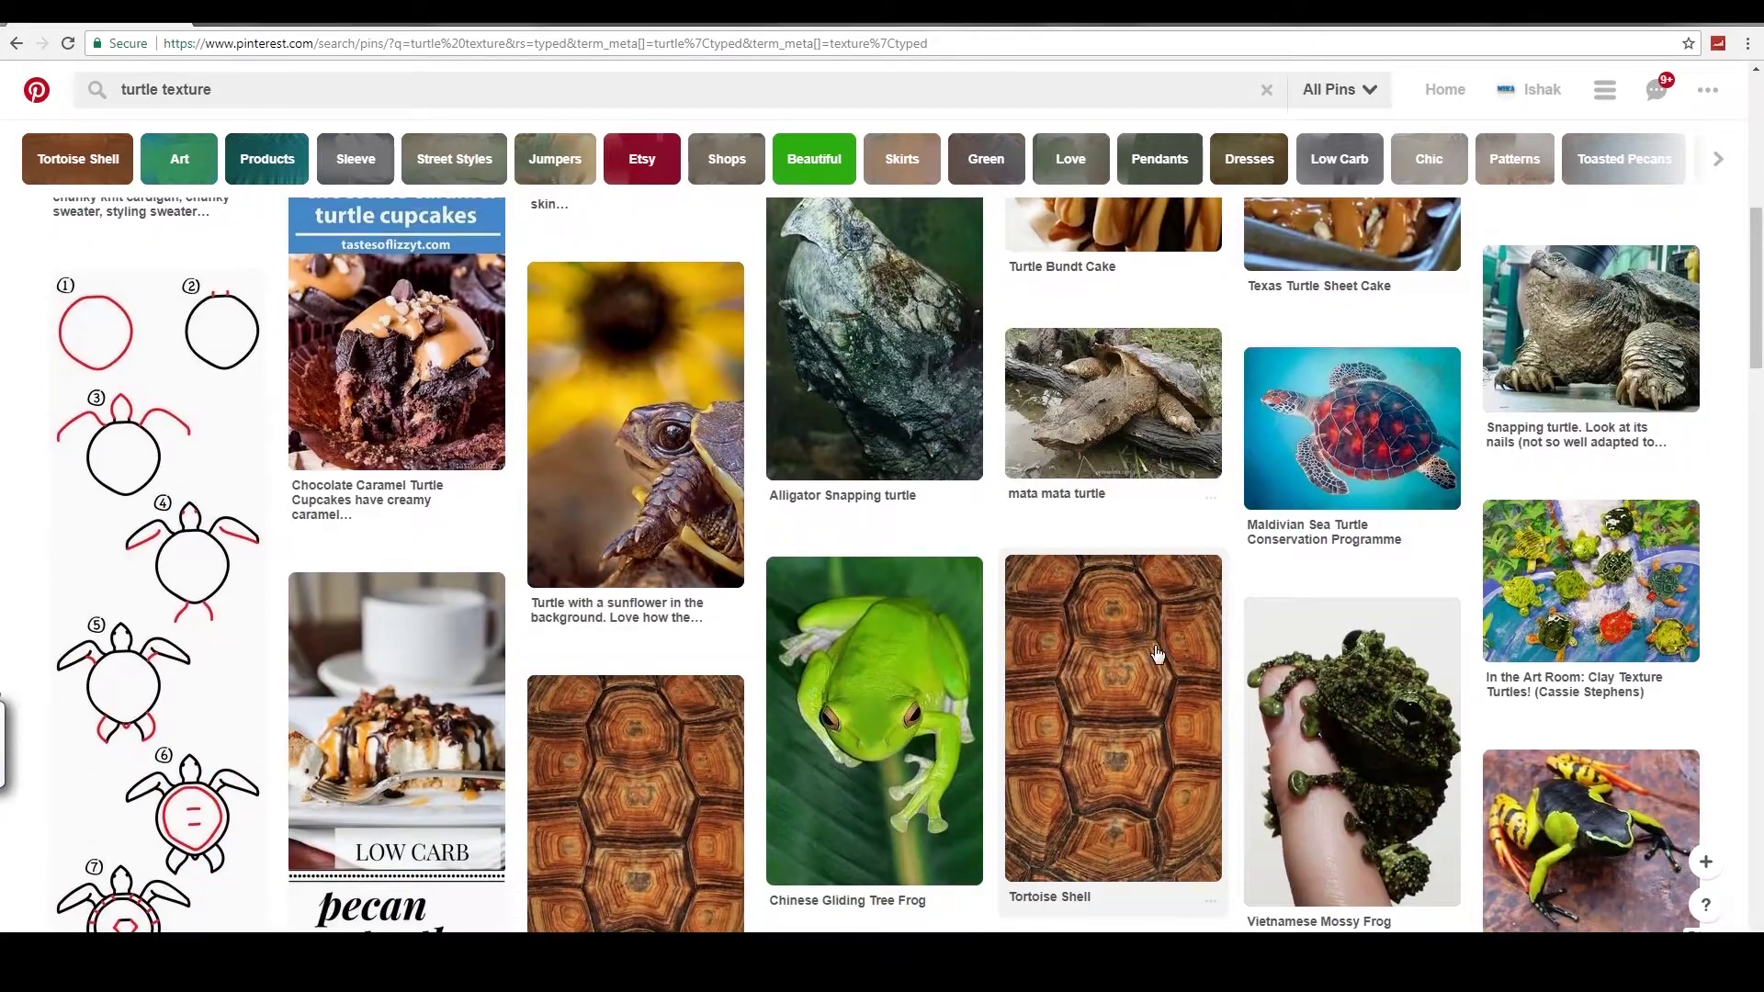
pyautogui.scroll(-3, 842, 643)
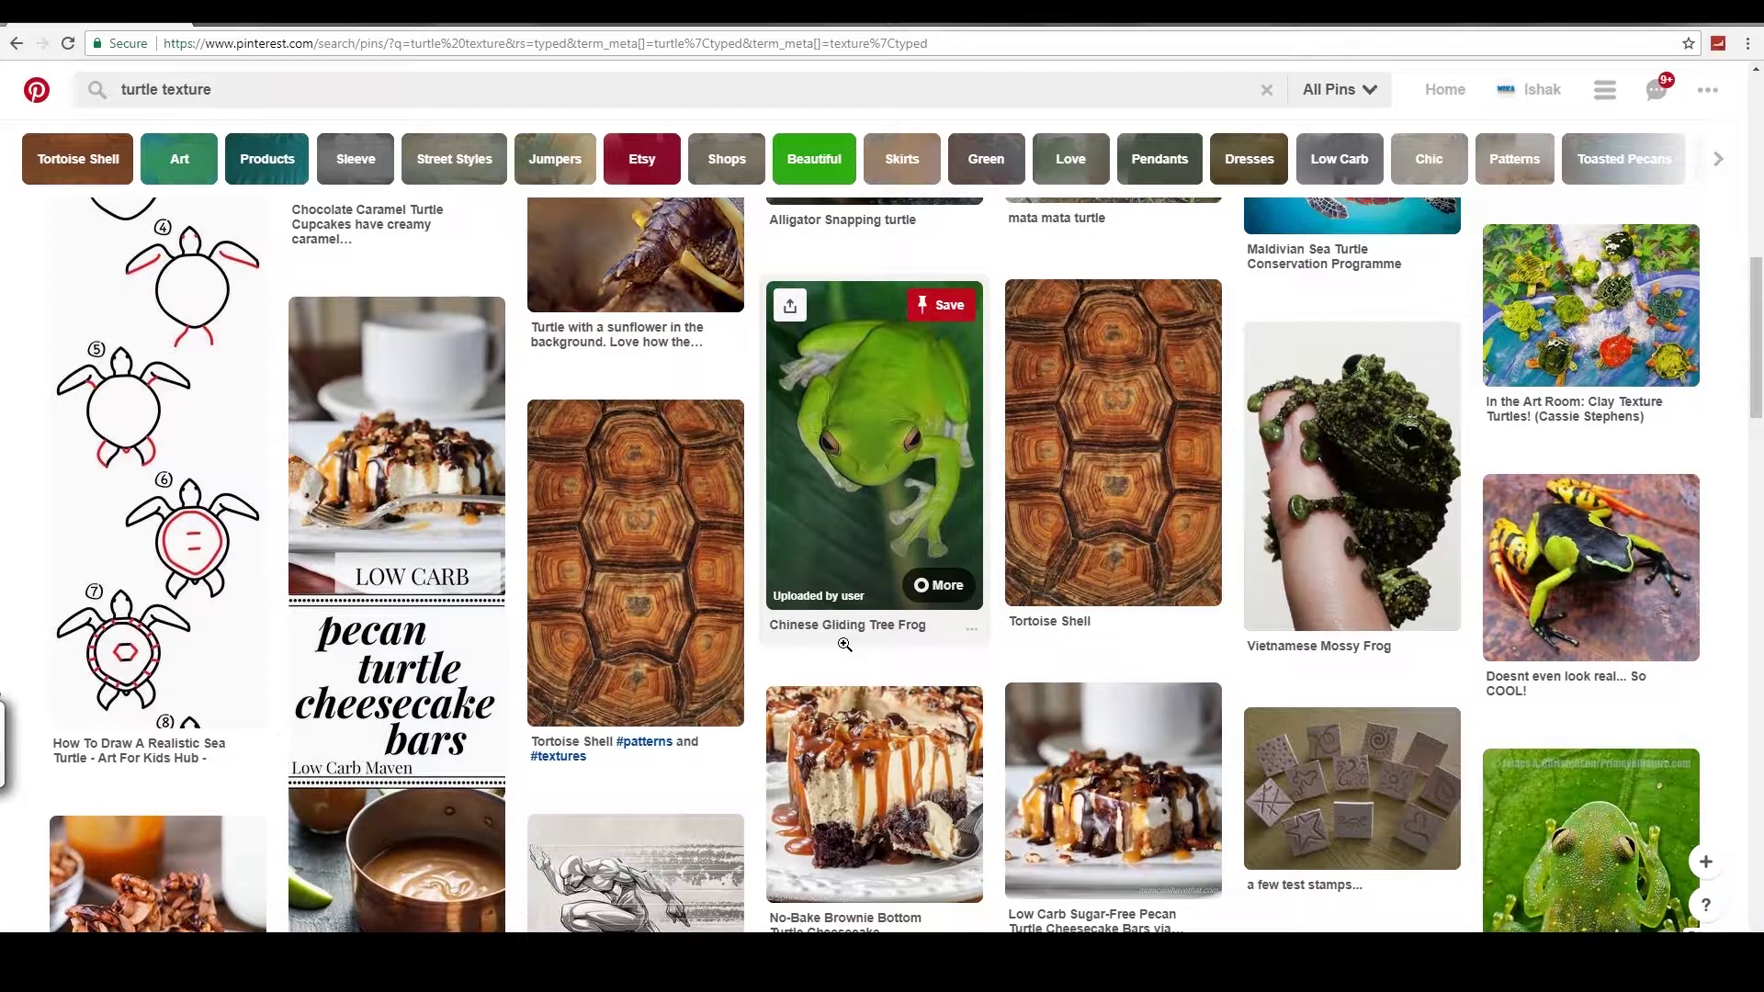
pyautogui.scroll(1, 824, 637)
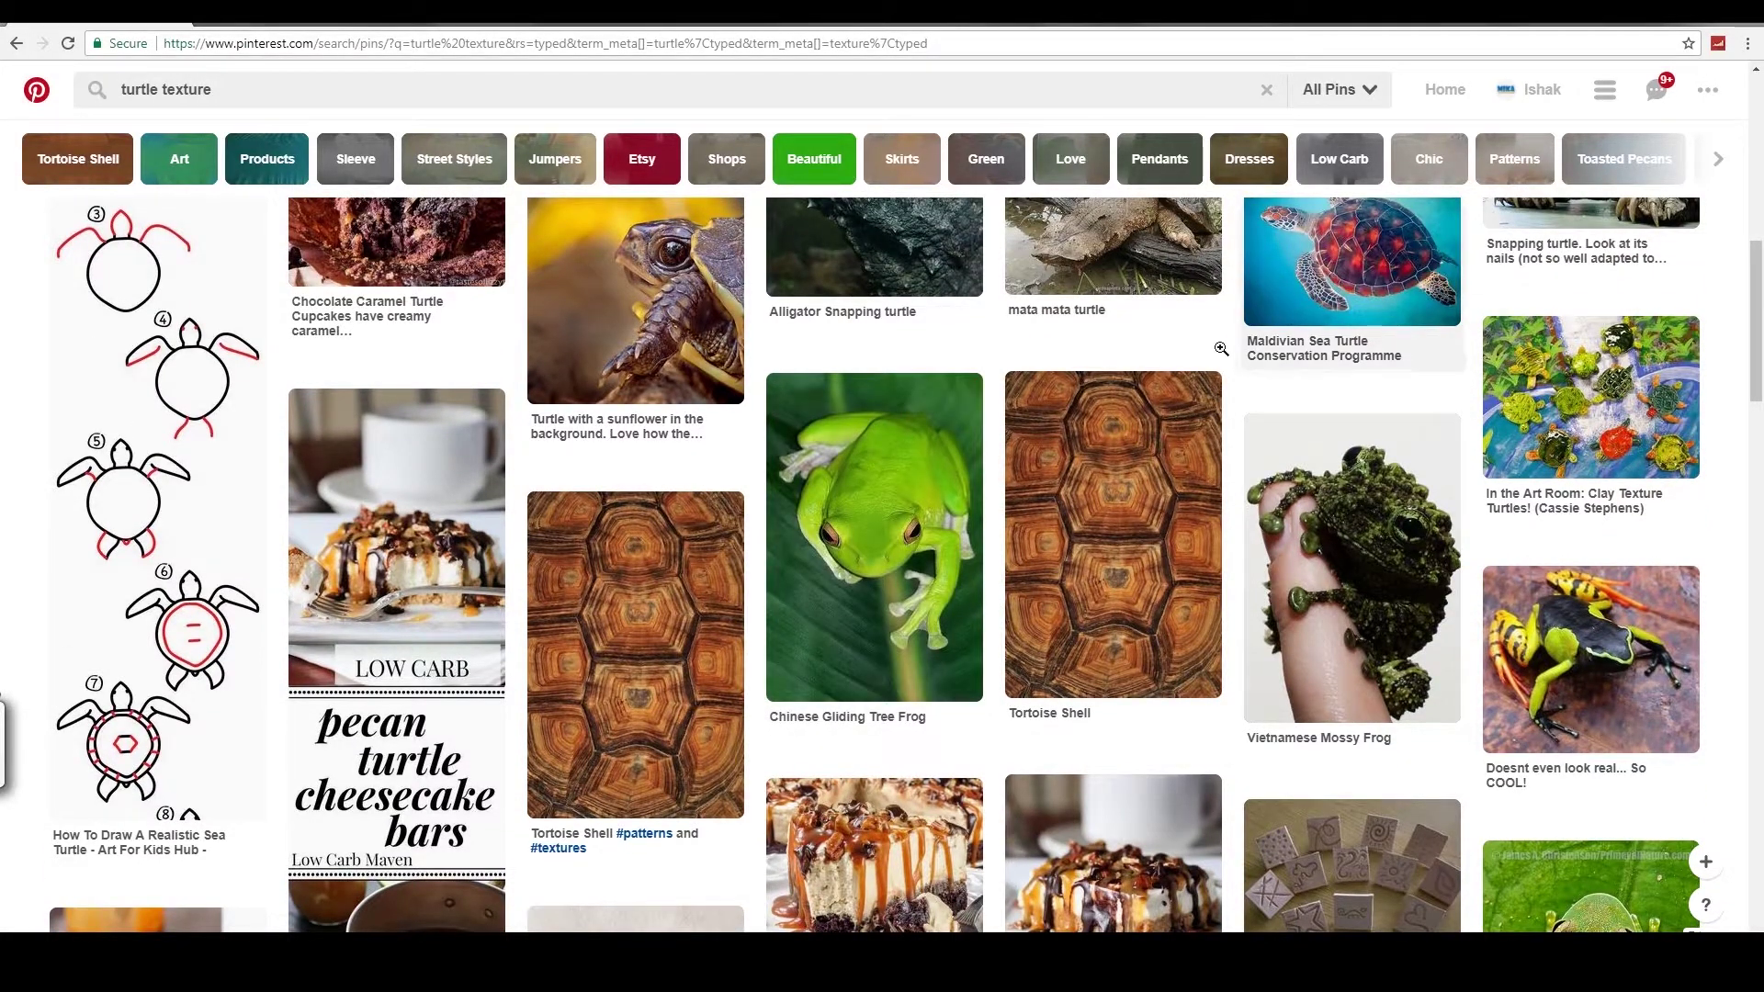
# Step: Switch to Photoshop, copy the bulbasaur texture layer from Untitled-1 into the UV layout document and minimize Untitled-1
pyautogui.moveTo(251, 919)
pyautogui.click(192, 902)
pyautogui.click(298, 902)
pyautogui.moveTo(588, 478); pyautogui.dragTo(1119, 505)
pyautogui.click(20, 96)
pyautogui.moveTo(726, 772); pyautogui.dragTo(712, 425)
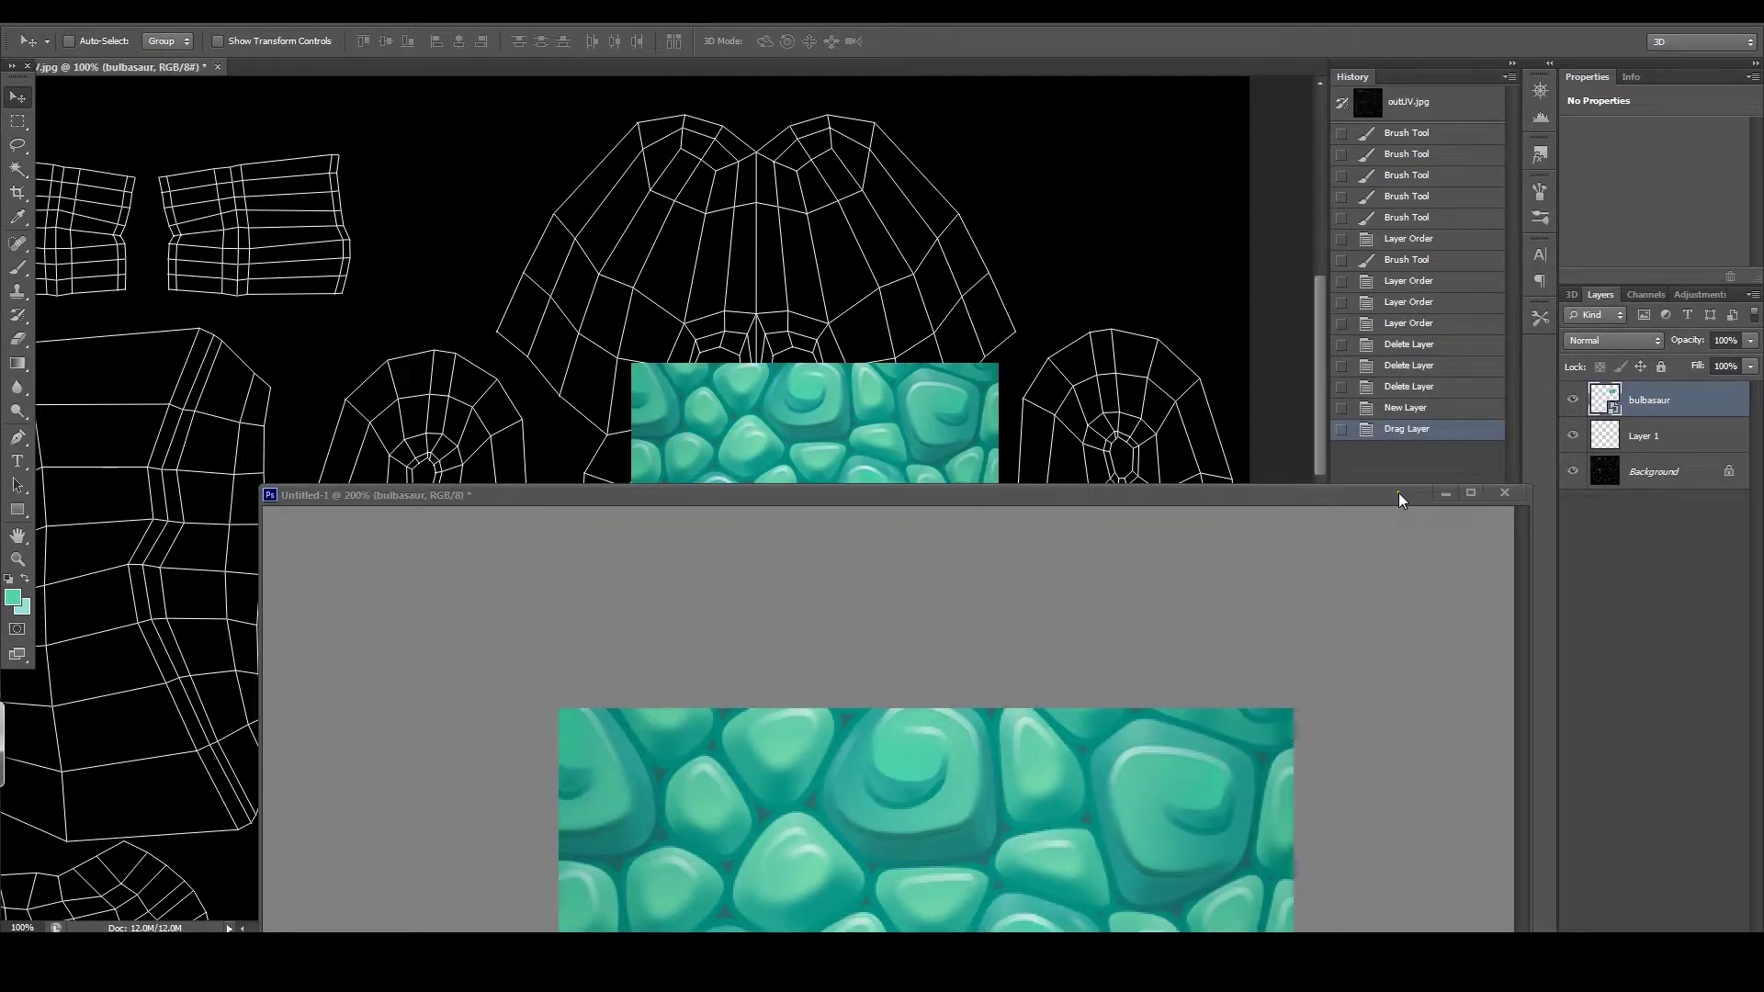
pyautogui.click(1445, 494)
# Step: Place the bulbasaur layer below Layer 1, move its image clear of the head shell and make Layer 1 active
pyautogui.moveTo(1696, 405); pyautogui.dragTo(1694, 455)
pyautogui.moveTo(910, 438); pyautogui.dragTo(1241, 489)
pyautogui.click(1643, 404)
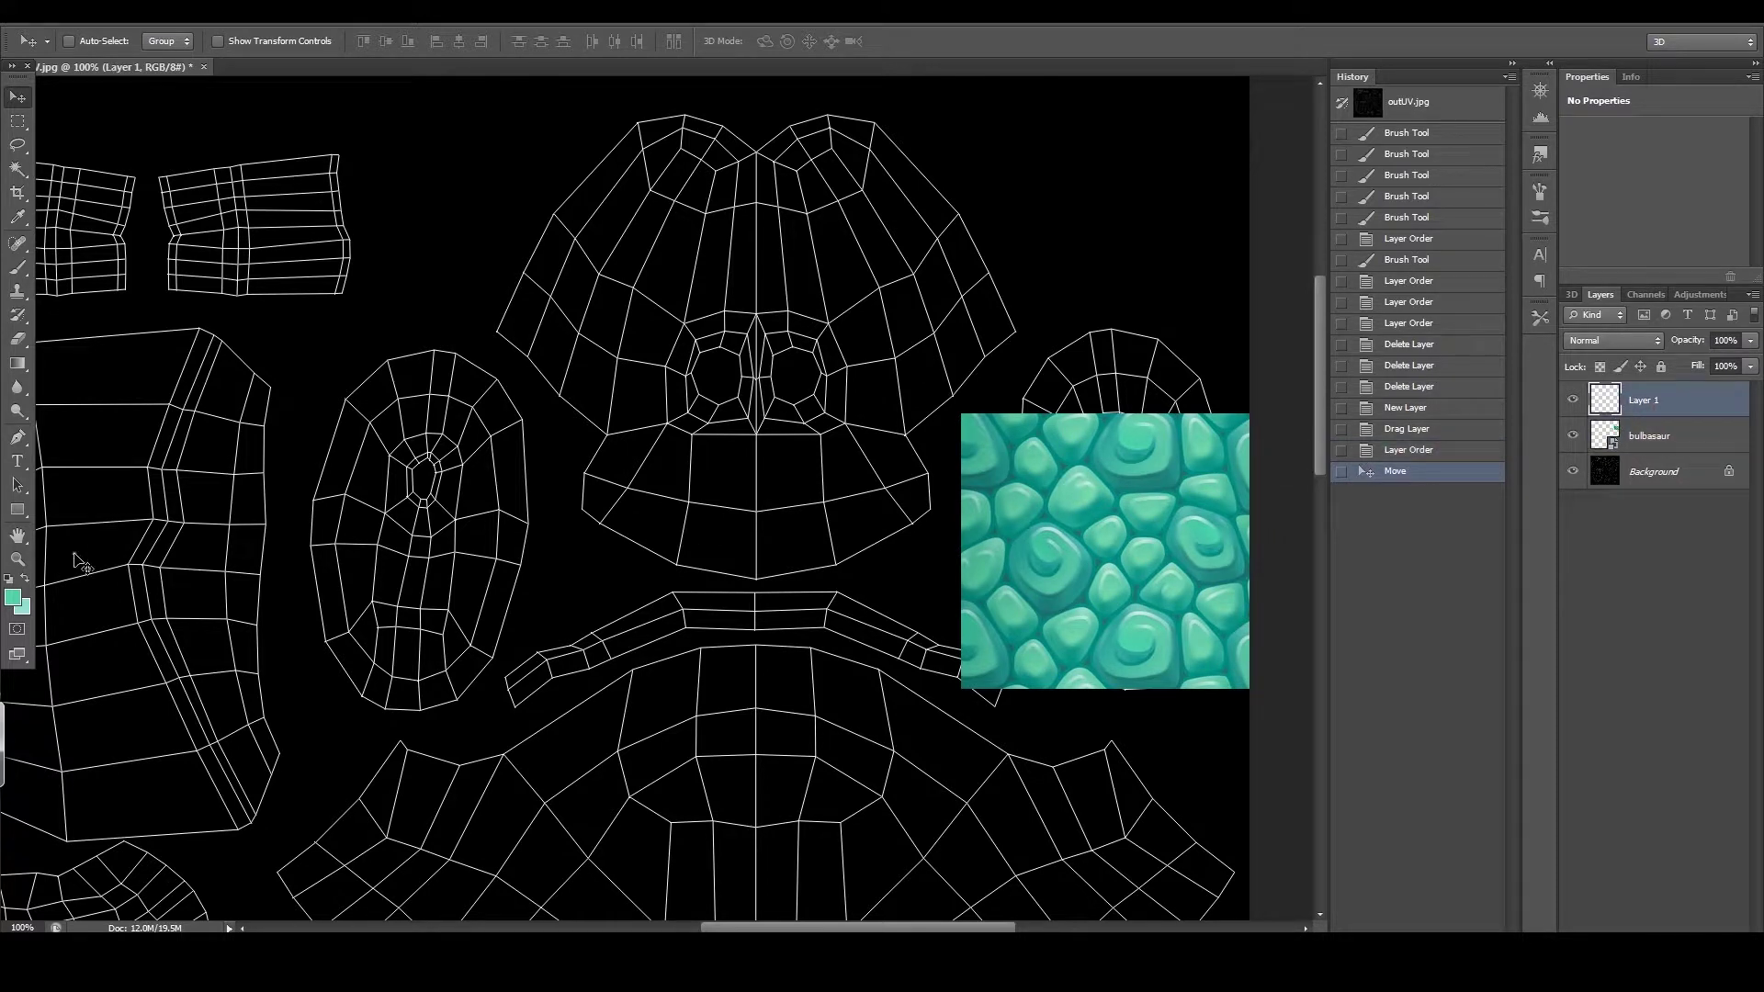
# Step: Convert the locked Background with the UV wireframe into a regular layer named Layer 0
pyautogui.click(16, 559)
pyautogui.click(799, 398)
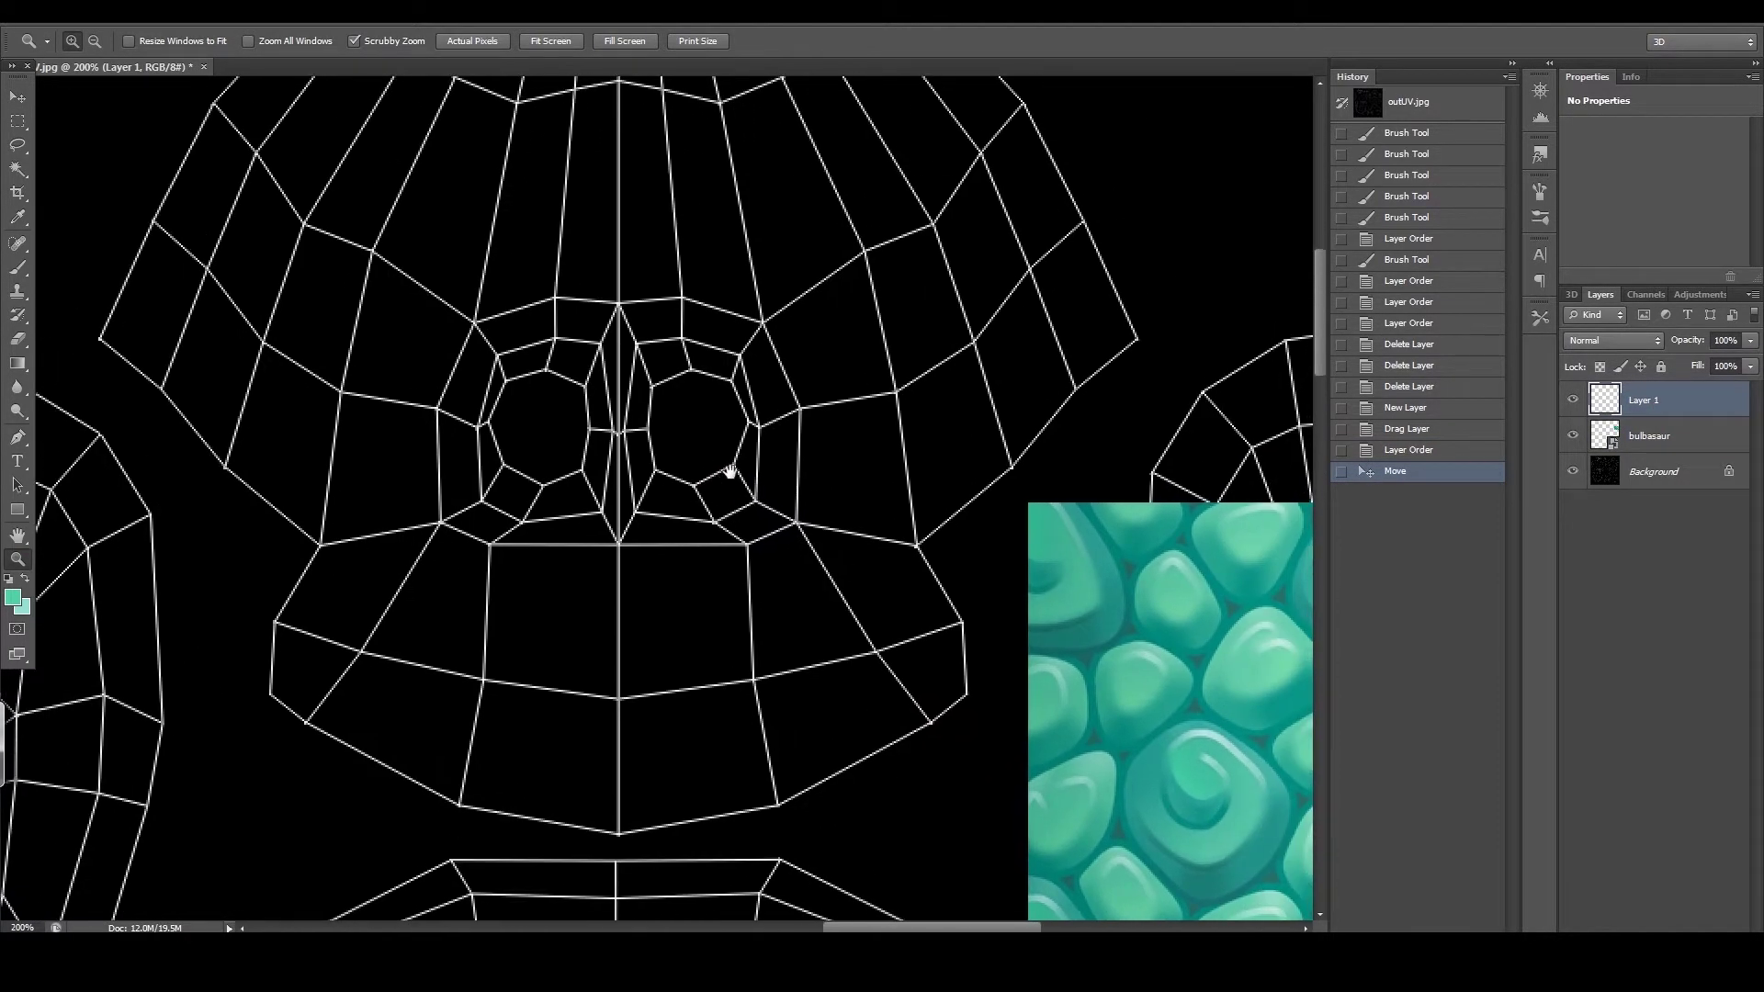
pyautogui.keyDown('alt'); pyautogui.click(770, 470); pyautogui.keyUp('alt')
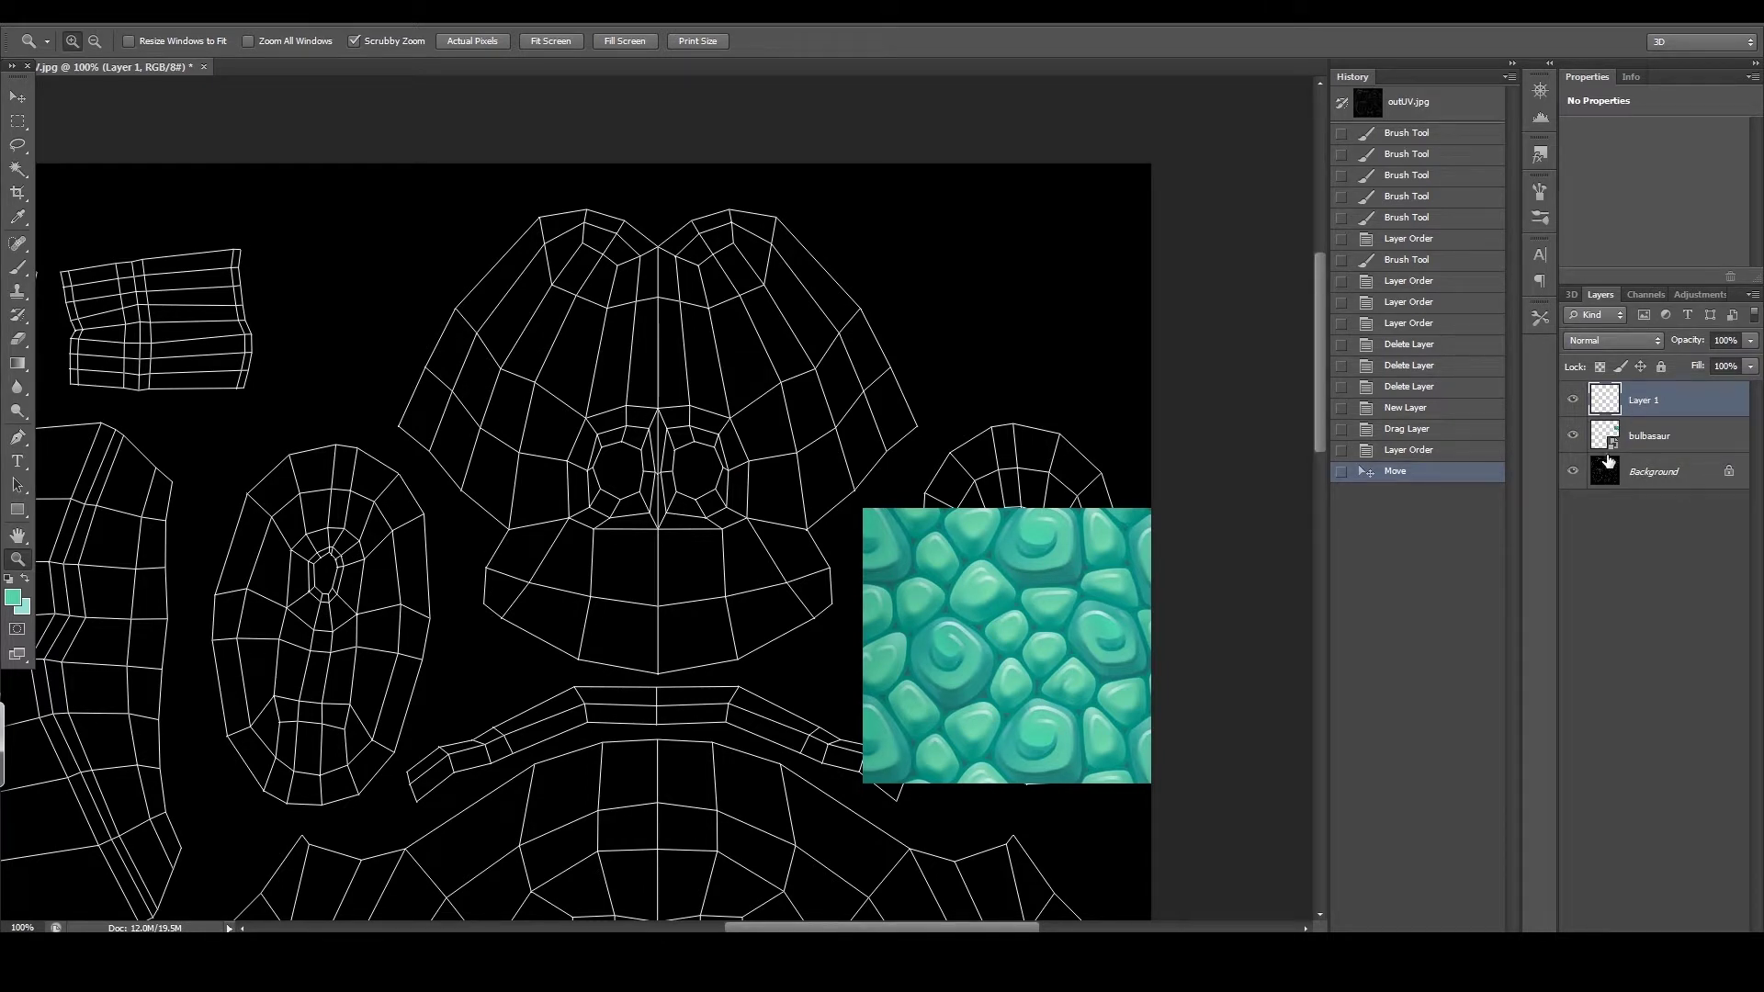
pyautogui.doubleClick(1608, 461)
pyautogui.click(1038, 311)
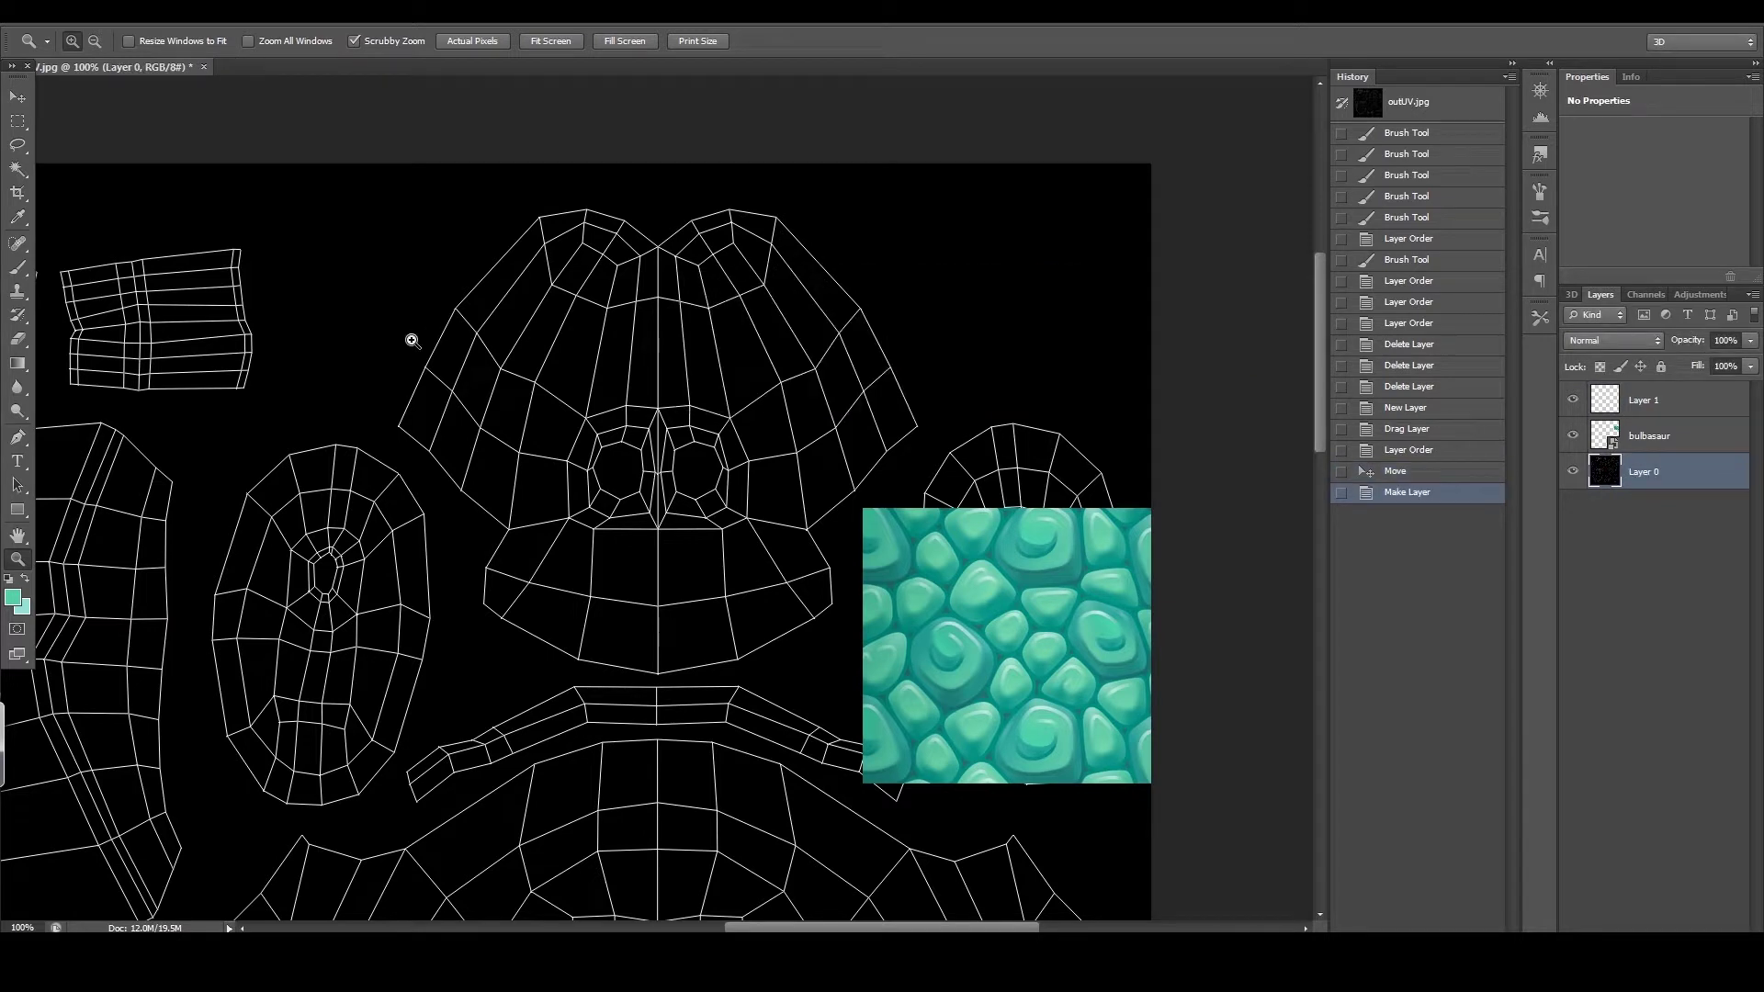
# Step: Set the foreground color to the dark teal 058678 sampled from the bulbasaur texture
pyautogui.click(13, 599)
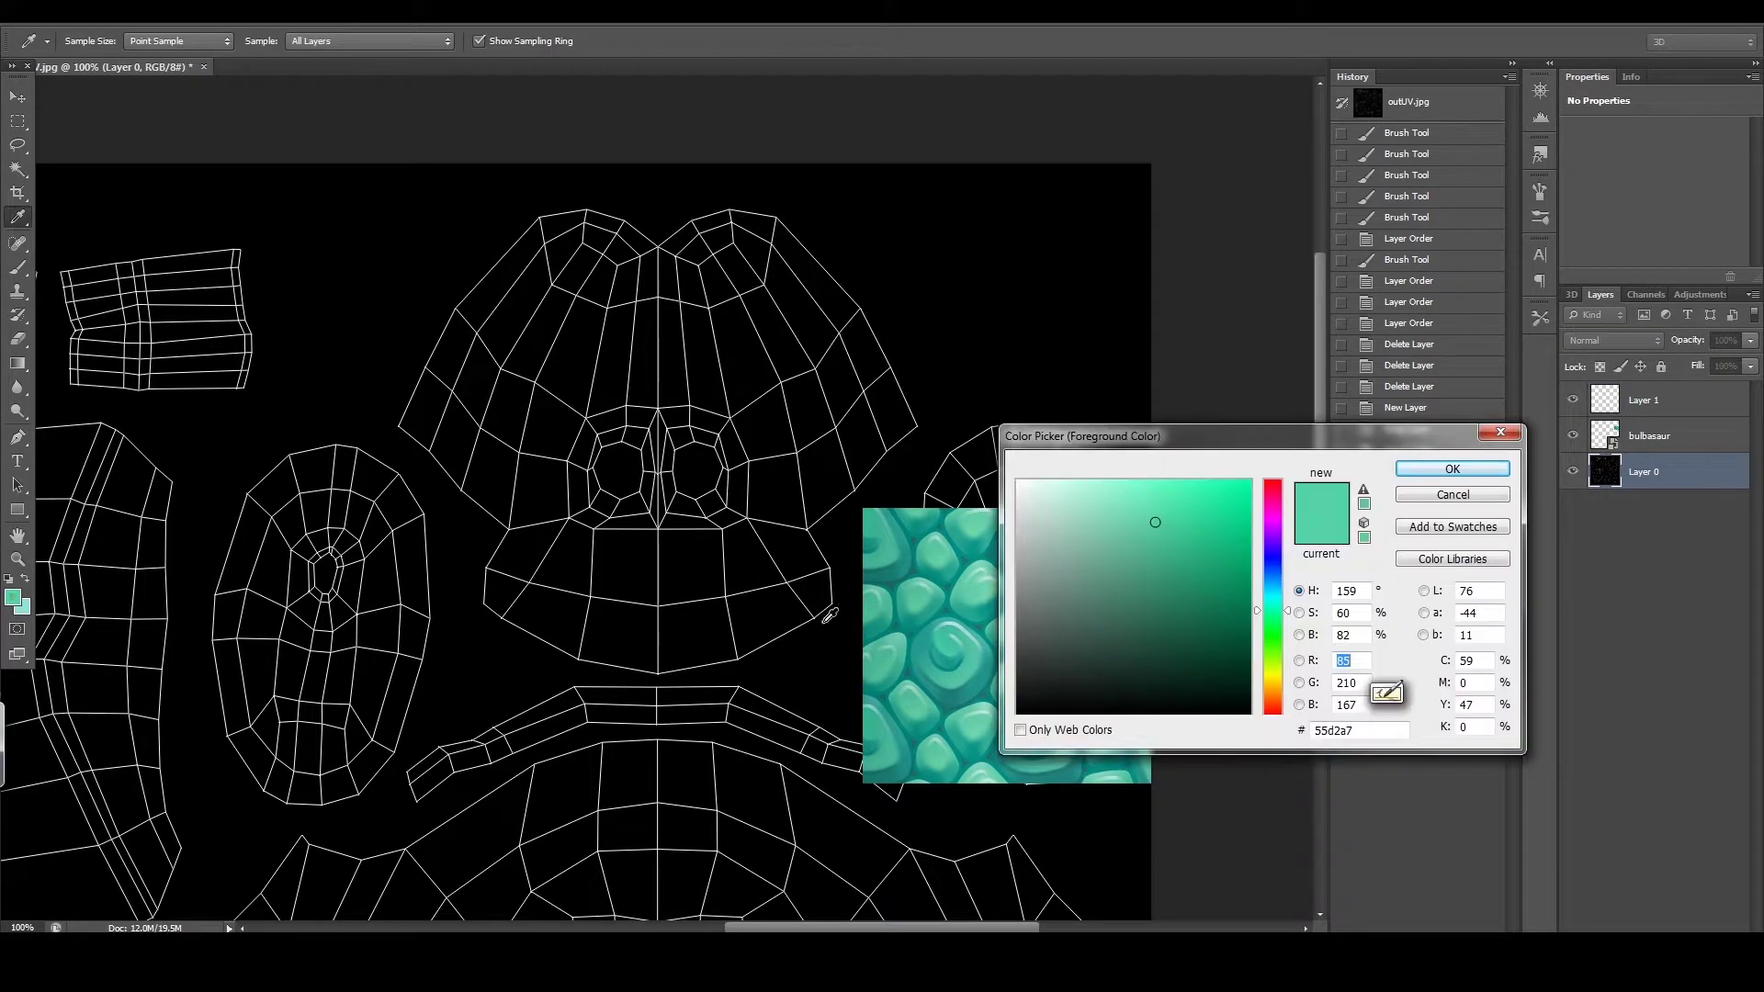
pyautogui.click(911, 668)
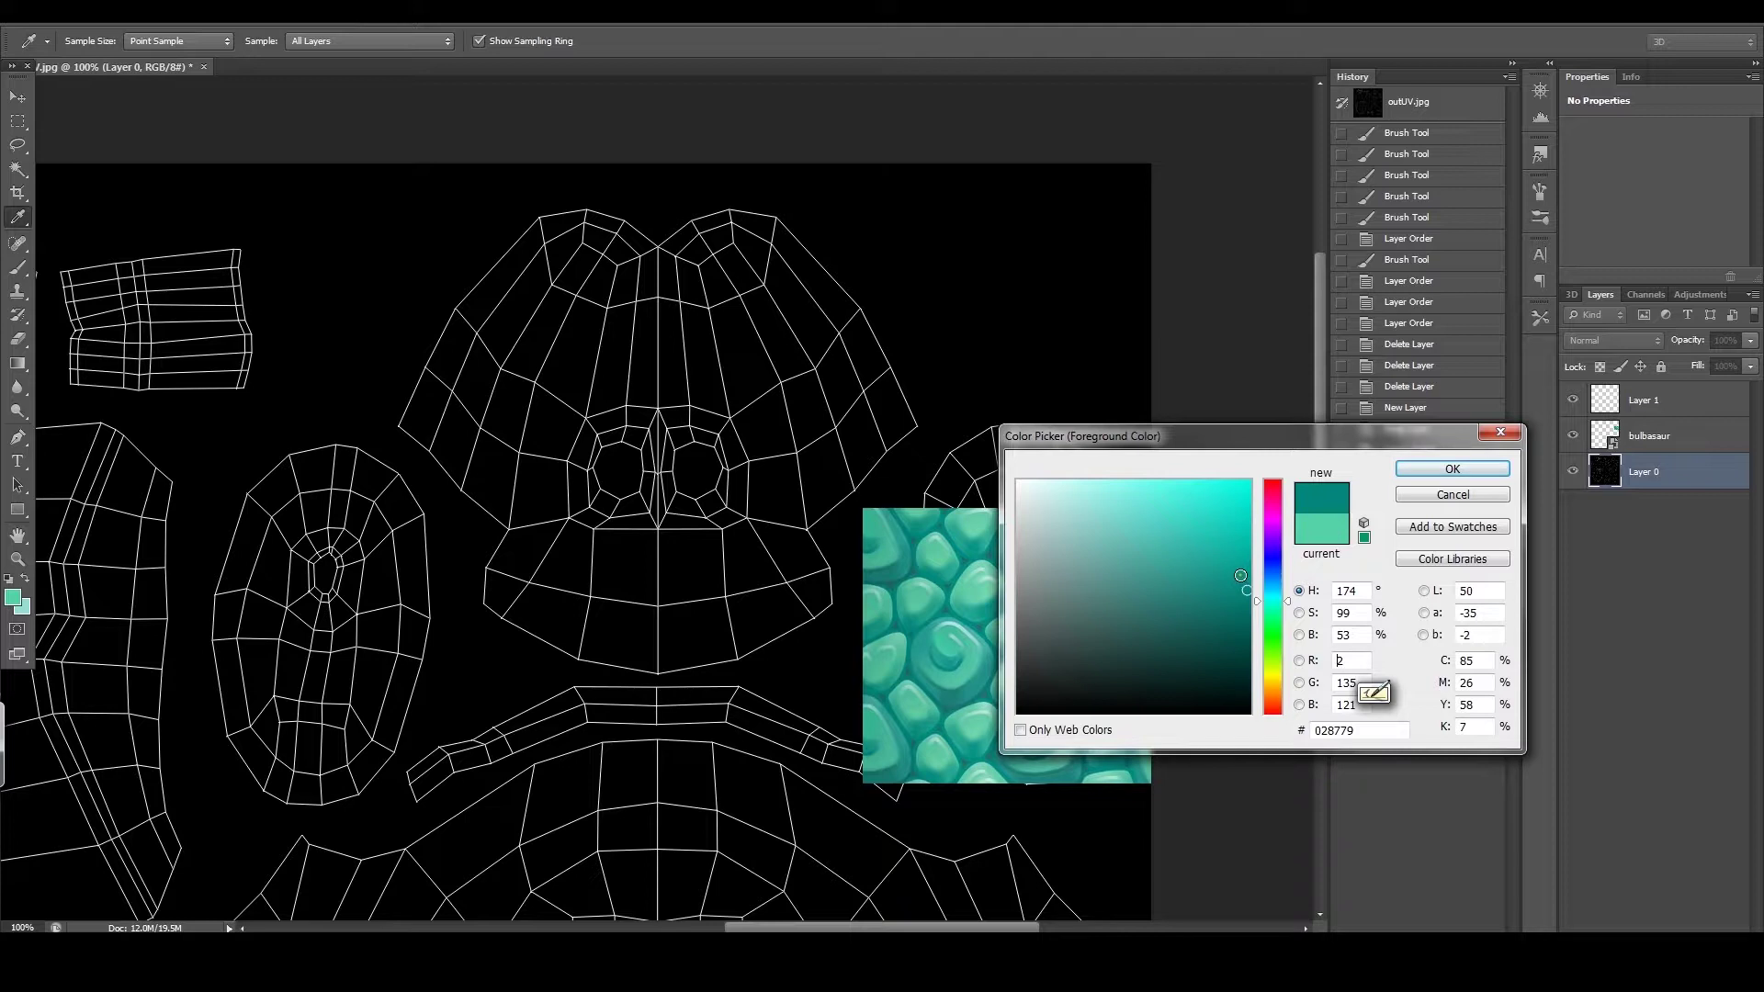
pyautogui.click(1452, 468)
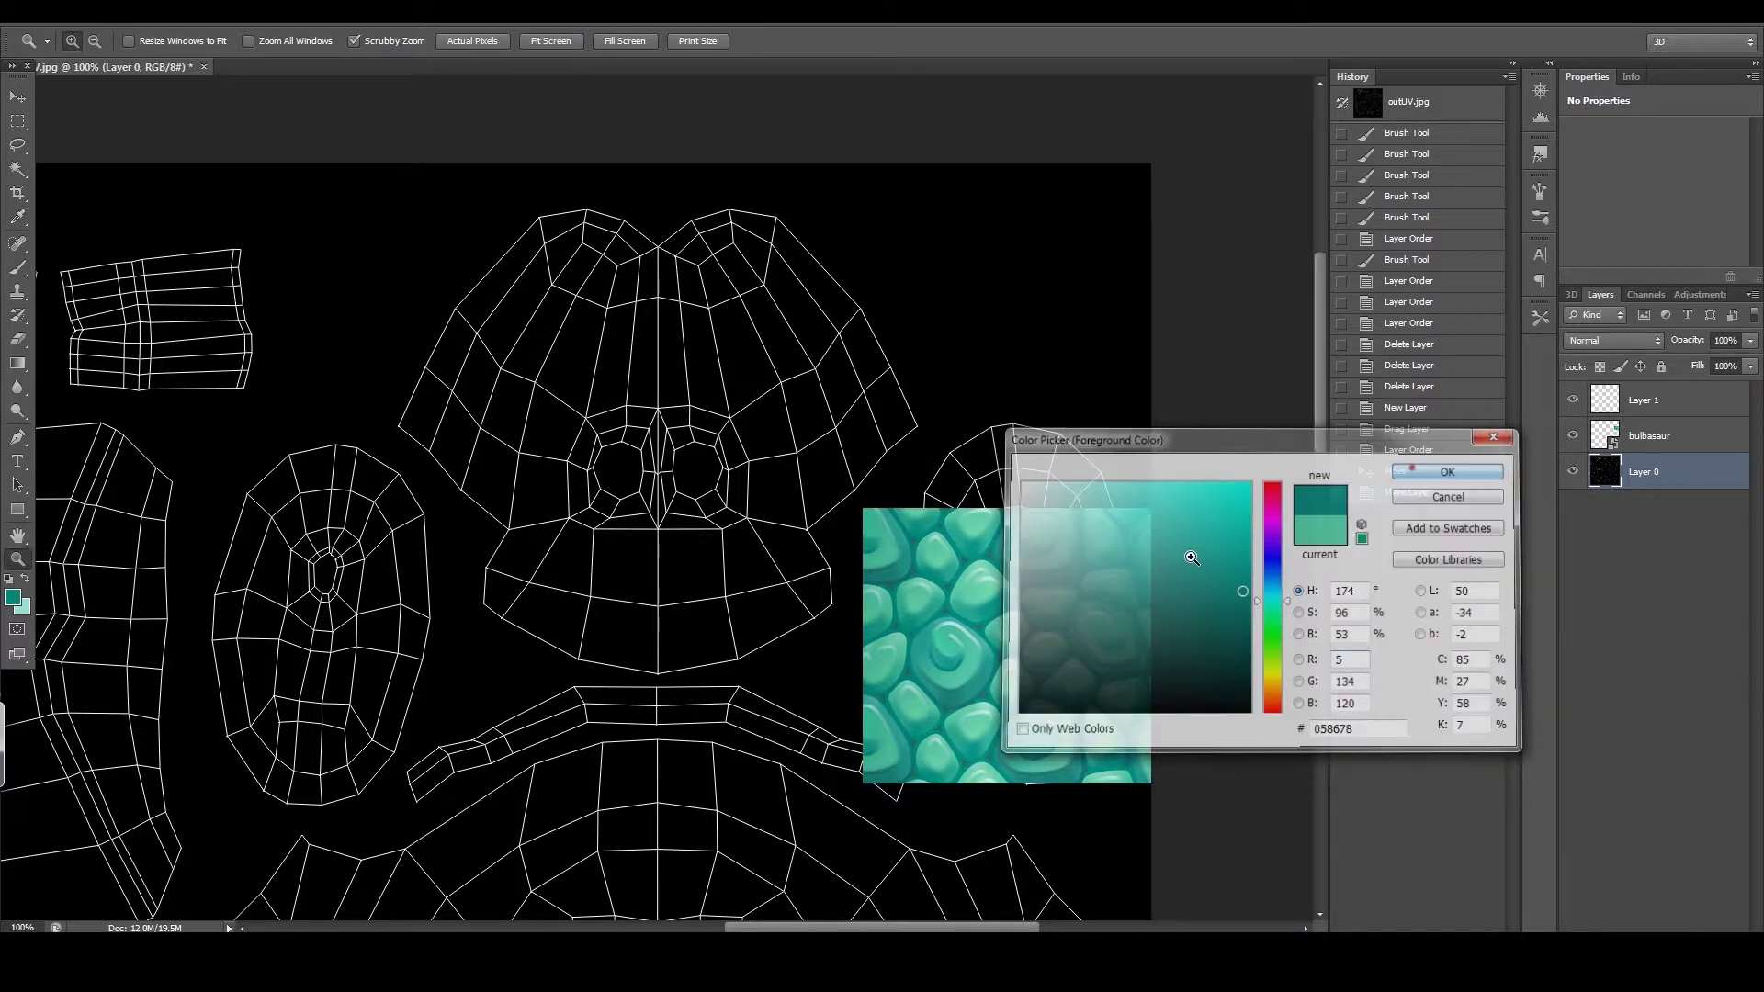
# Step: Make Layer 1 active and set up the Brush tool with a soft round tip at 54 px and 0% hardness
pyautogui.click(1669, 402)
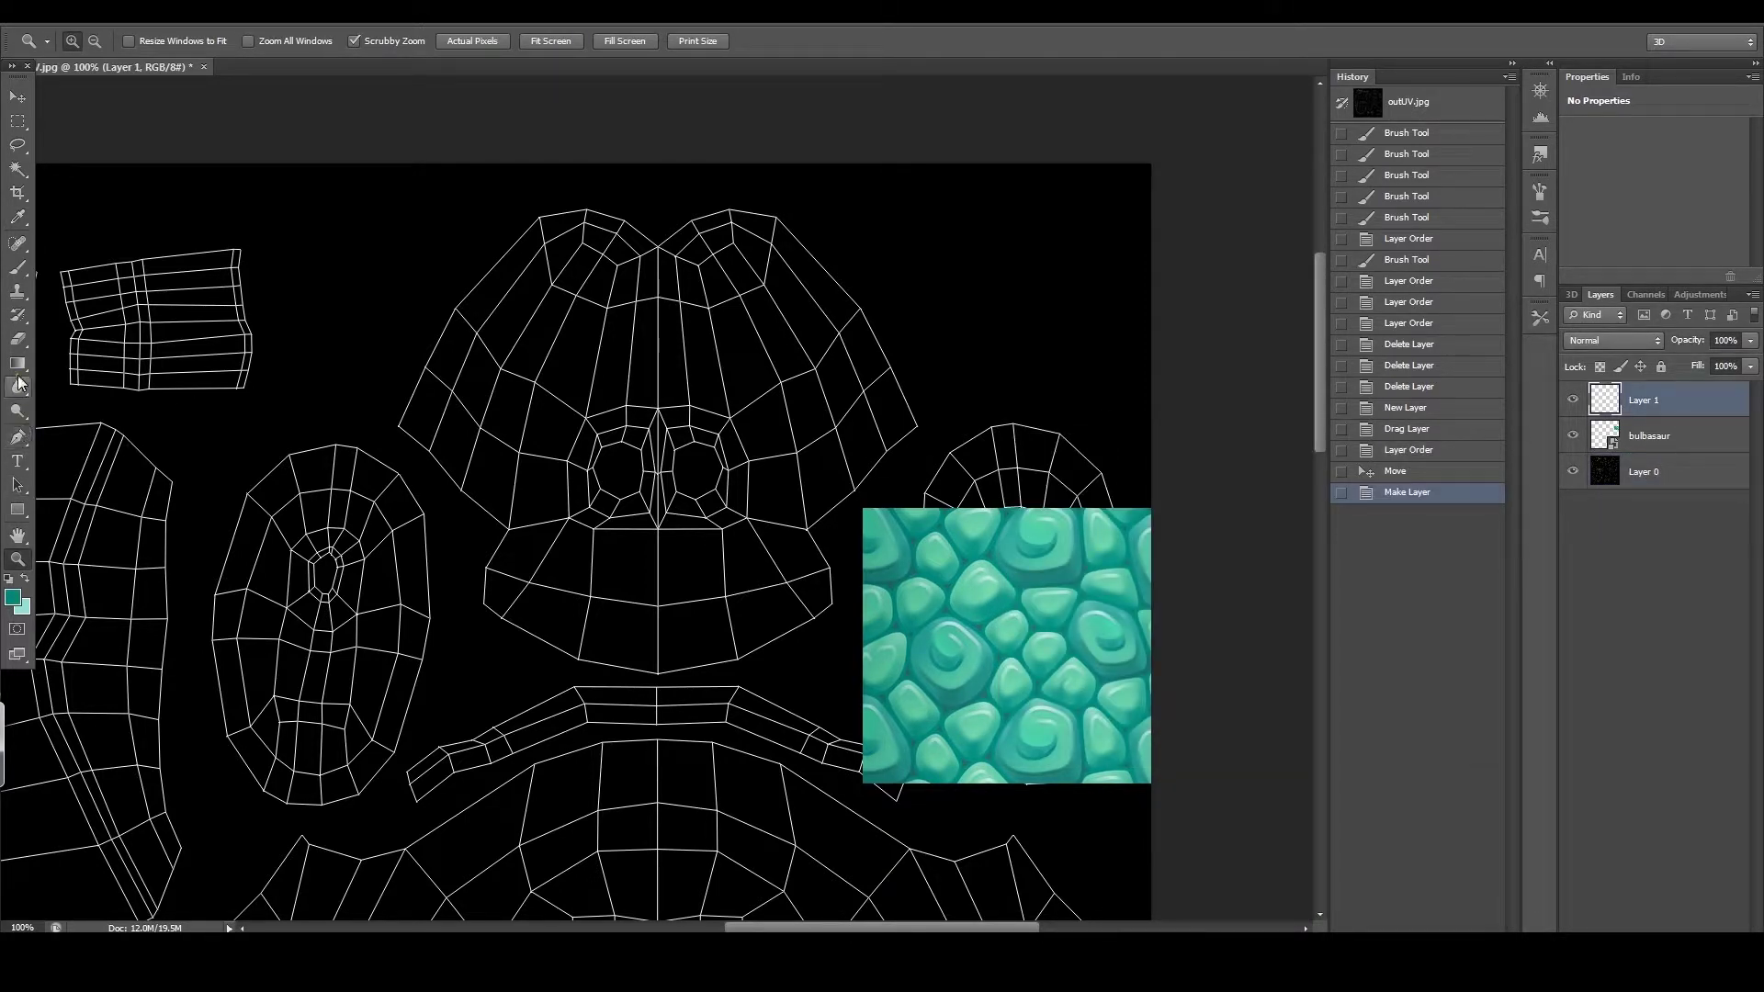
pyautogui.click(18, 267)
pyautogui.click(89, 42)
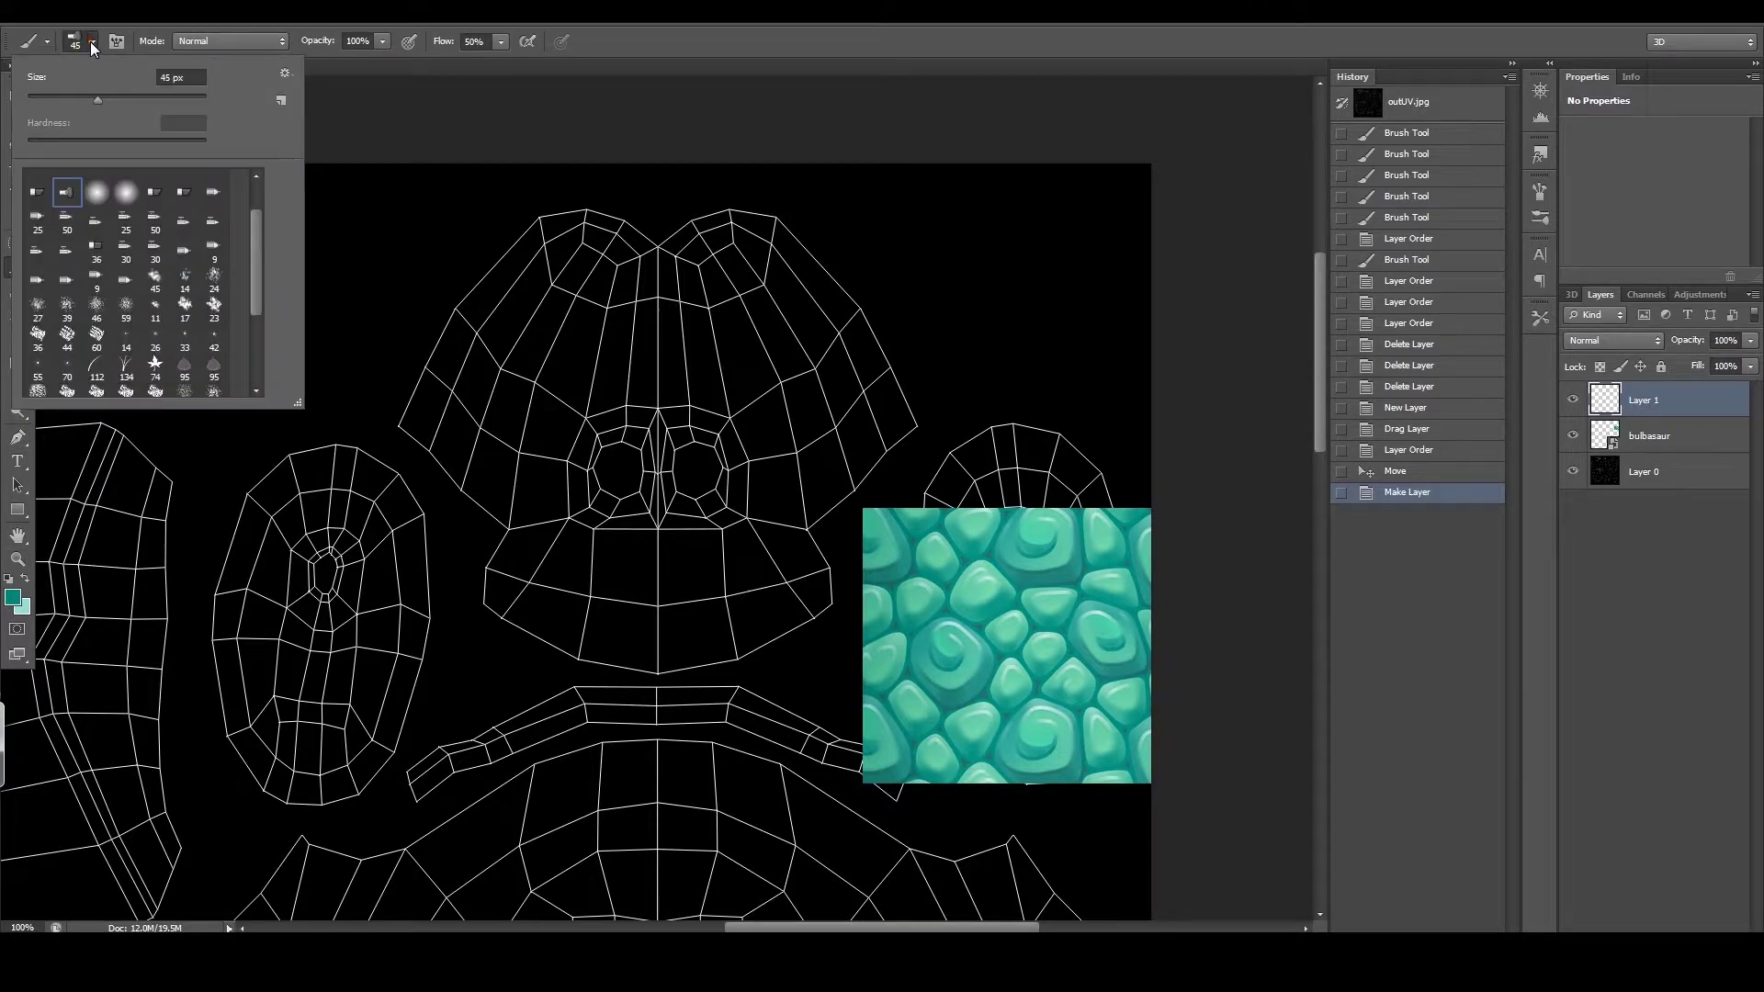
pyautogui.moveTo(256, 239); pyautogui.dragTo(260, 187)
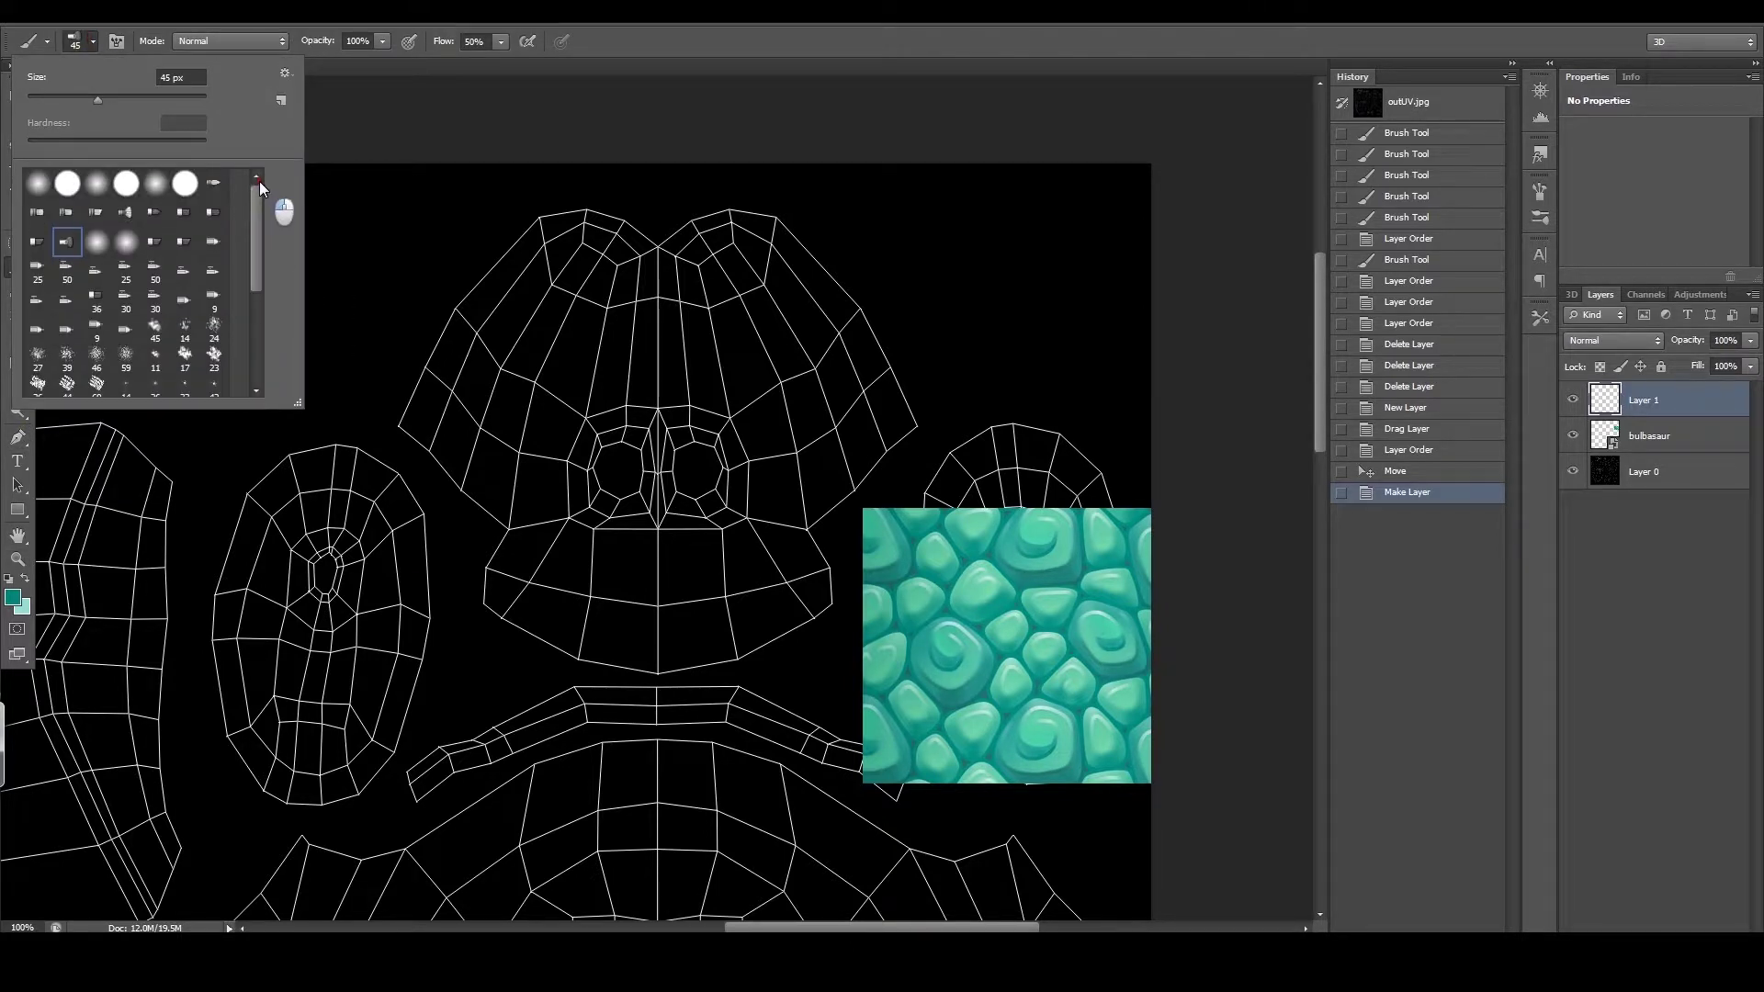
pyautogui.click(156, 186)
pyautogui.moveTo(63, 97); pyautogui.dragTo(73, 96)
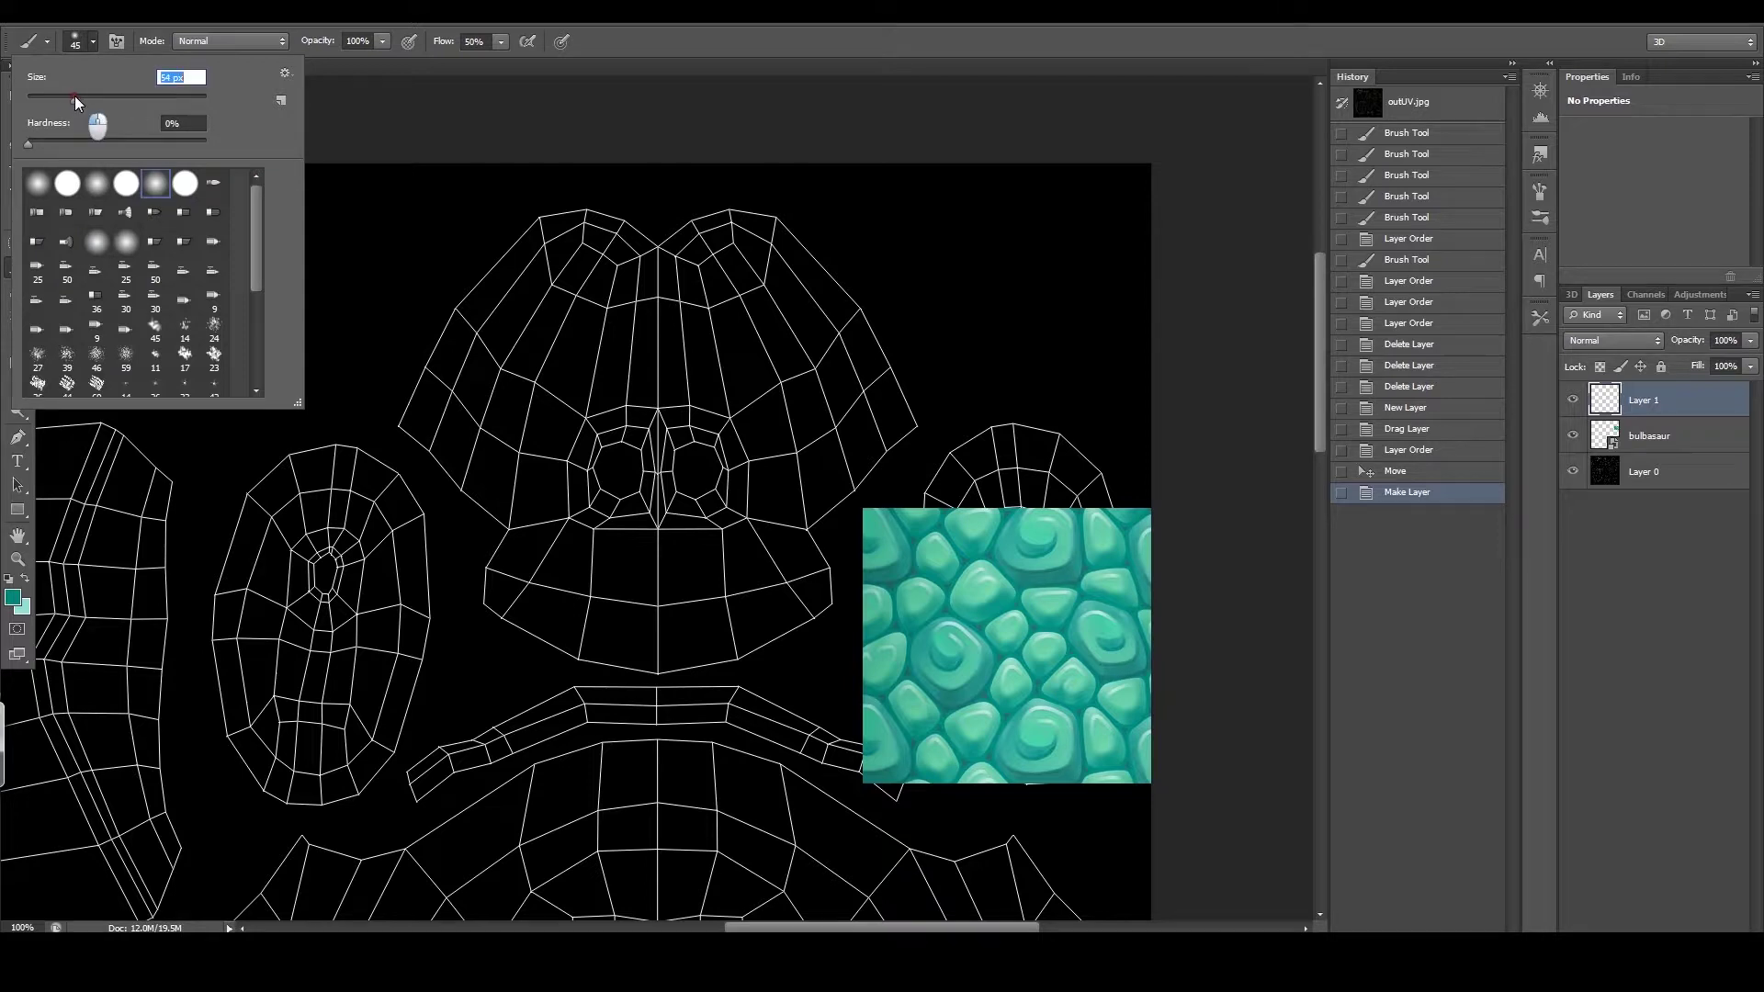
# Step: Try a teal brush stroke on the upper part of the head shell and undo it
pyautogui.click(569, 323)
pyautogui.moveTo(568, 323)
pyautogui.mouseDown()
pyautogui.moveTo(513, 380)
pyautogui.moveTo(611, 410)
pyautogui.mouseUp()
pyautogui.hotkey('ctrl', 'z')
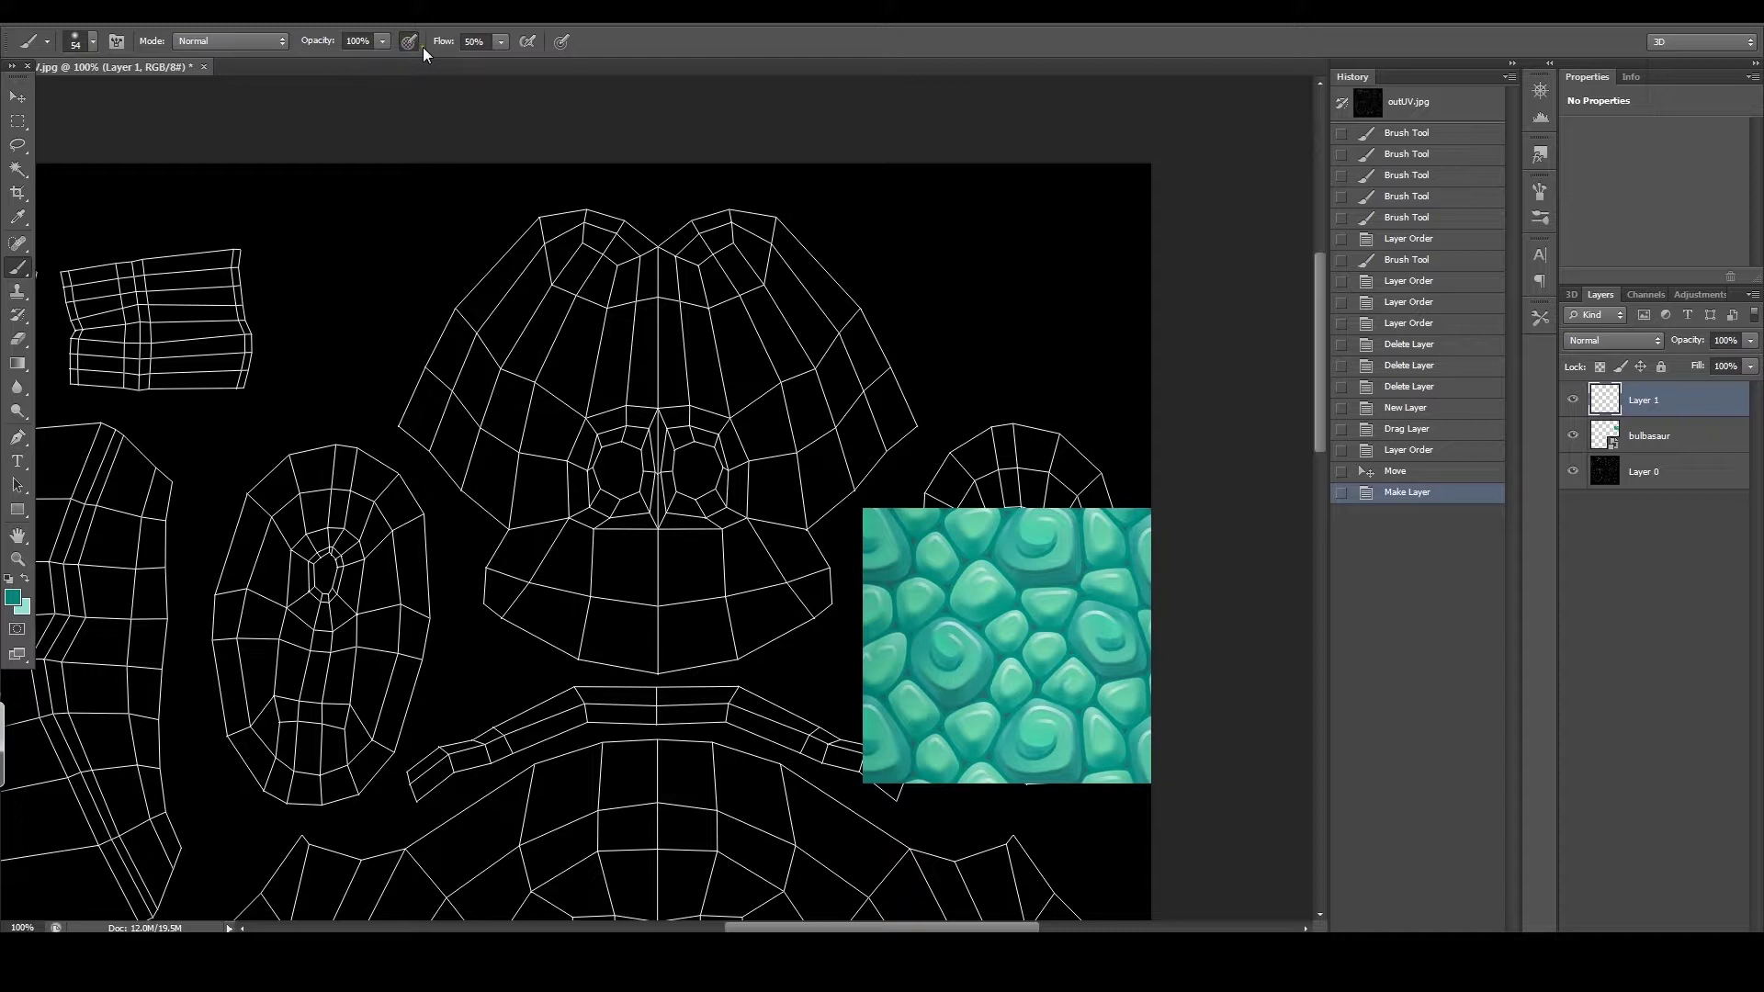
# Step: Paint the left side of the head shell teal on Layer 1 using the Airbrush Soft Round 50% flow preset at 97 px
pyautogui.click(44, 46)
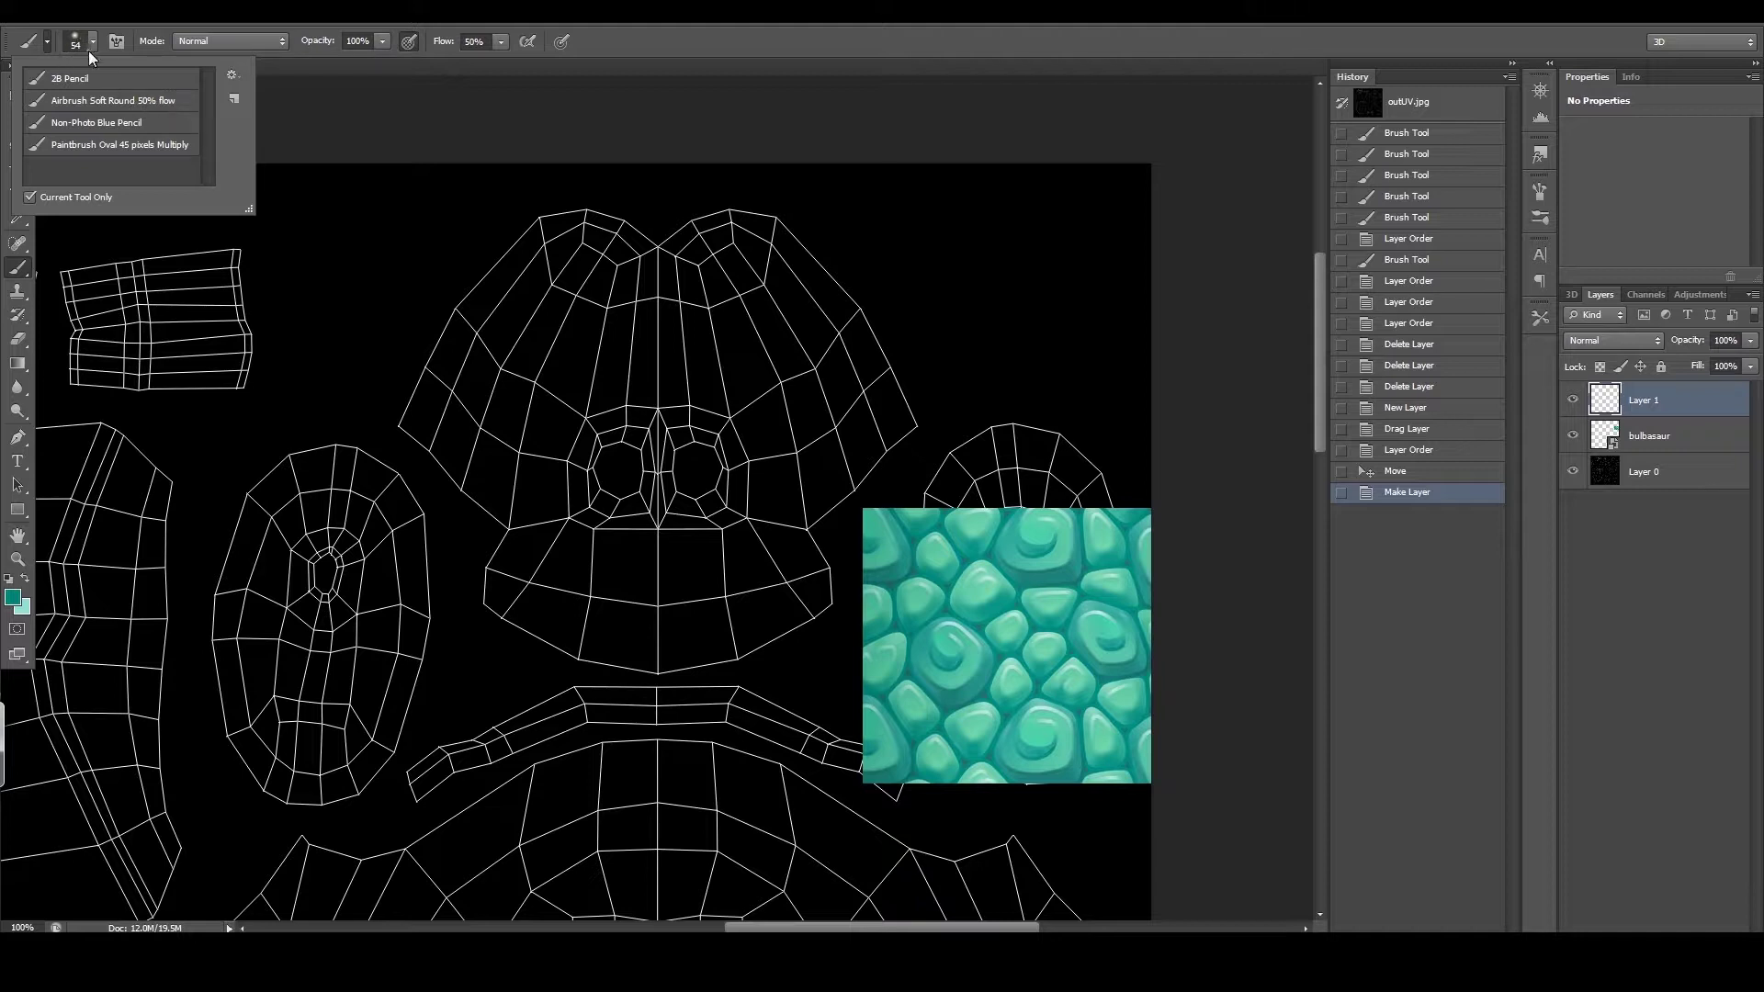
pyautogui.click(101, 101)
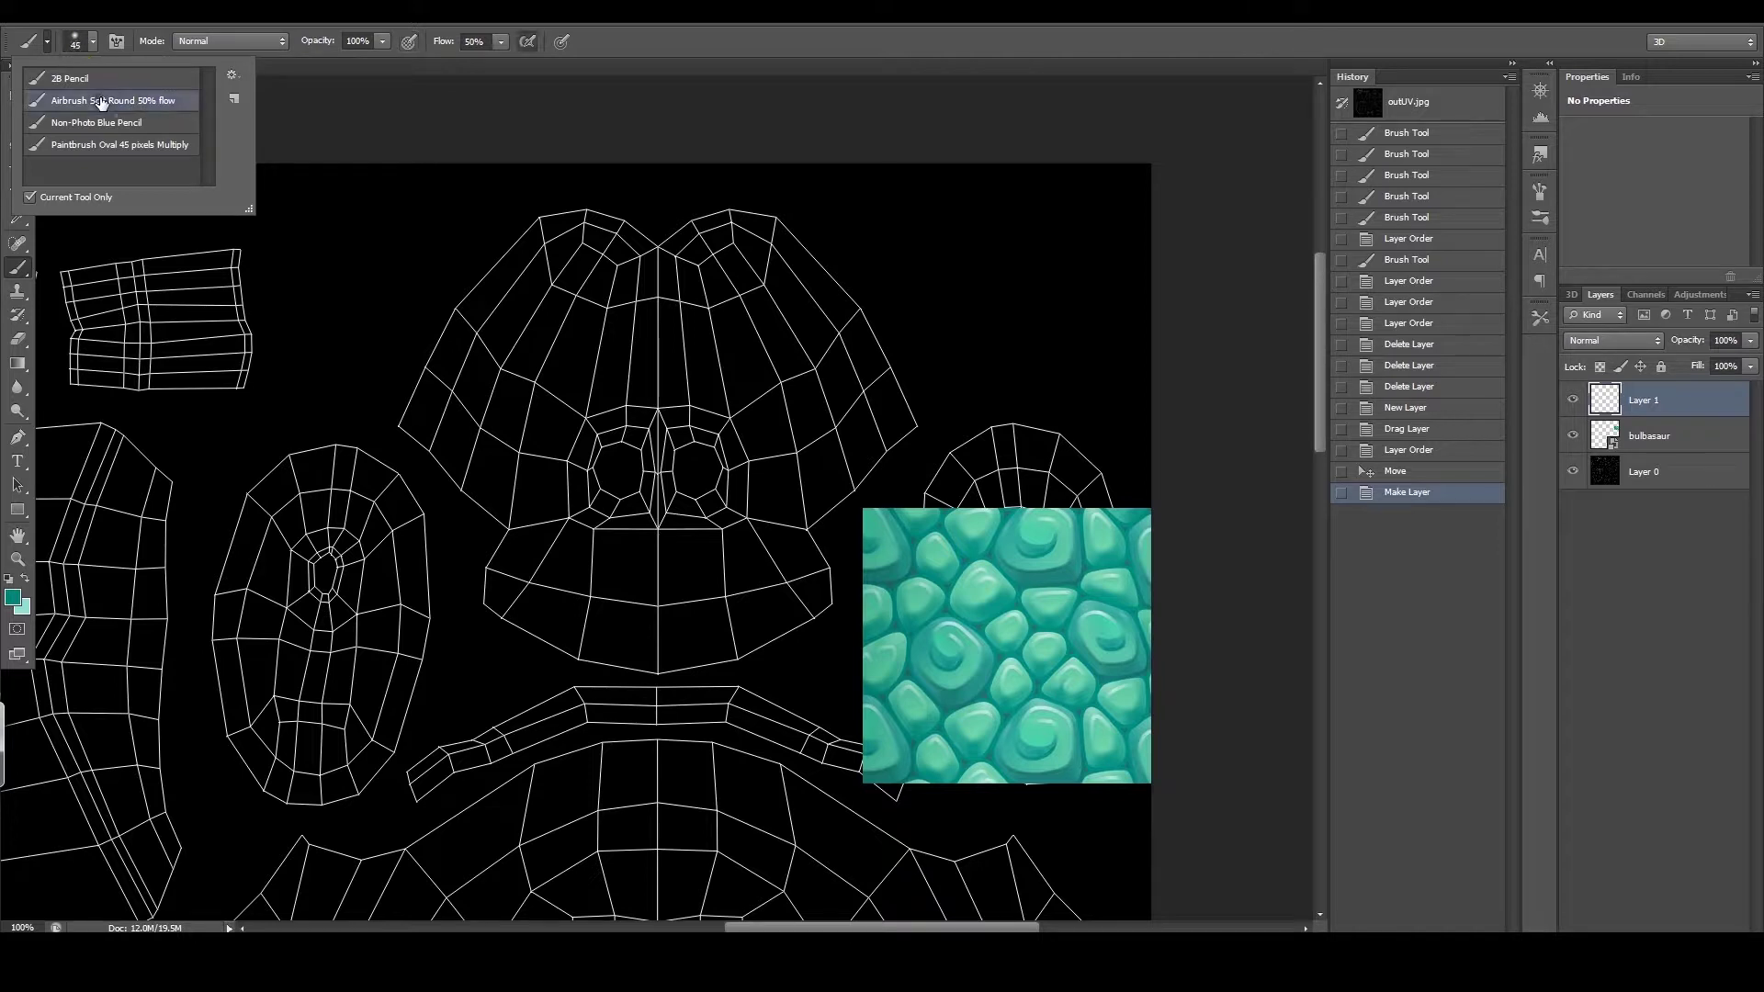
pyautogui.click(93, 43)
pyautogui.moveTo(68, 97); pyautogui.dragTo(114, 98)
pyautogui.moveTo(542, 303)
pyautogui.mouseDown()
pyautogui.moveTo(510, 370)
pyautogui.moveTo(530, 338)
pyautogui.moveTo(505, 324)
pyautogui.mouseUp()
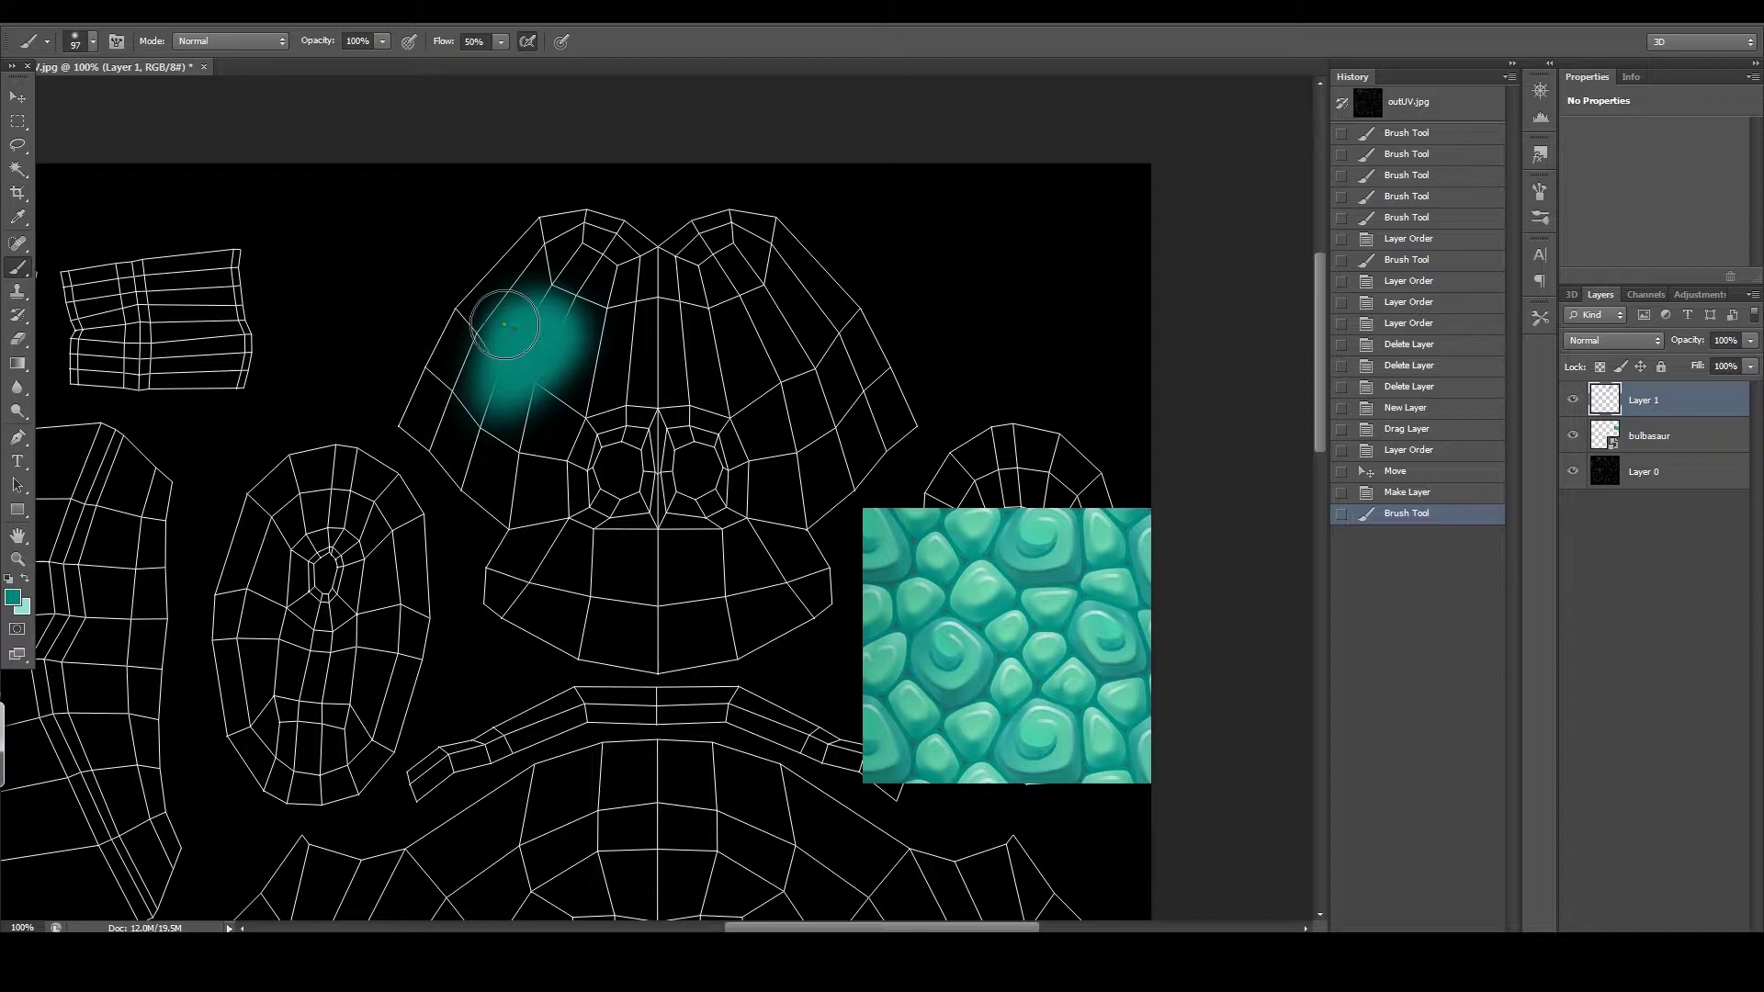
pyautogui.moveTo(452, 432)
pyautogui.mouseDown()
pyautogui.moveTo(474, 341)
pyautogui.moveTo(519, 340)
pyautogui.moveTo(549, 266)
pyautogui.moveTo(484, 313)
pyautogui.moveTo(410, 428)
pyautogui.moveTo(495, 473)
pyautogui.moveTo(482, 340)
pyautogui.moveTo(445, 468)
pyautogui.moveTo(476, 481)
pyautogui.moveTo(512, 453)
pyautogui.mouseUp()
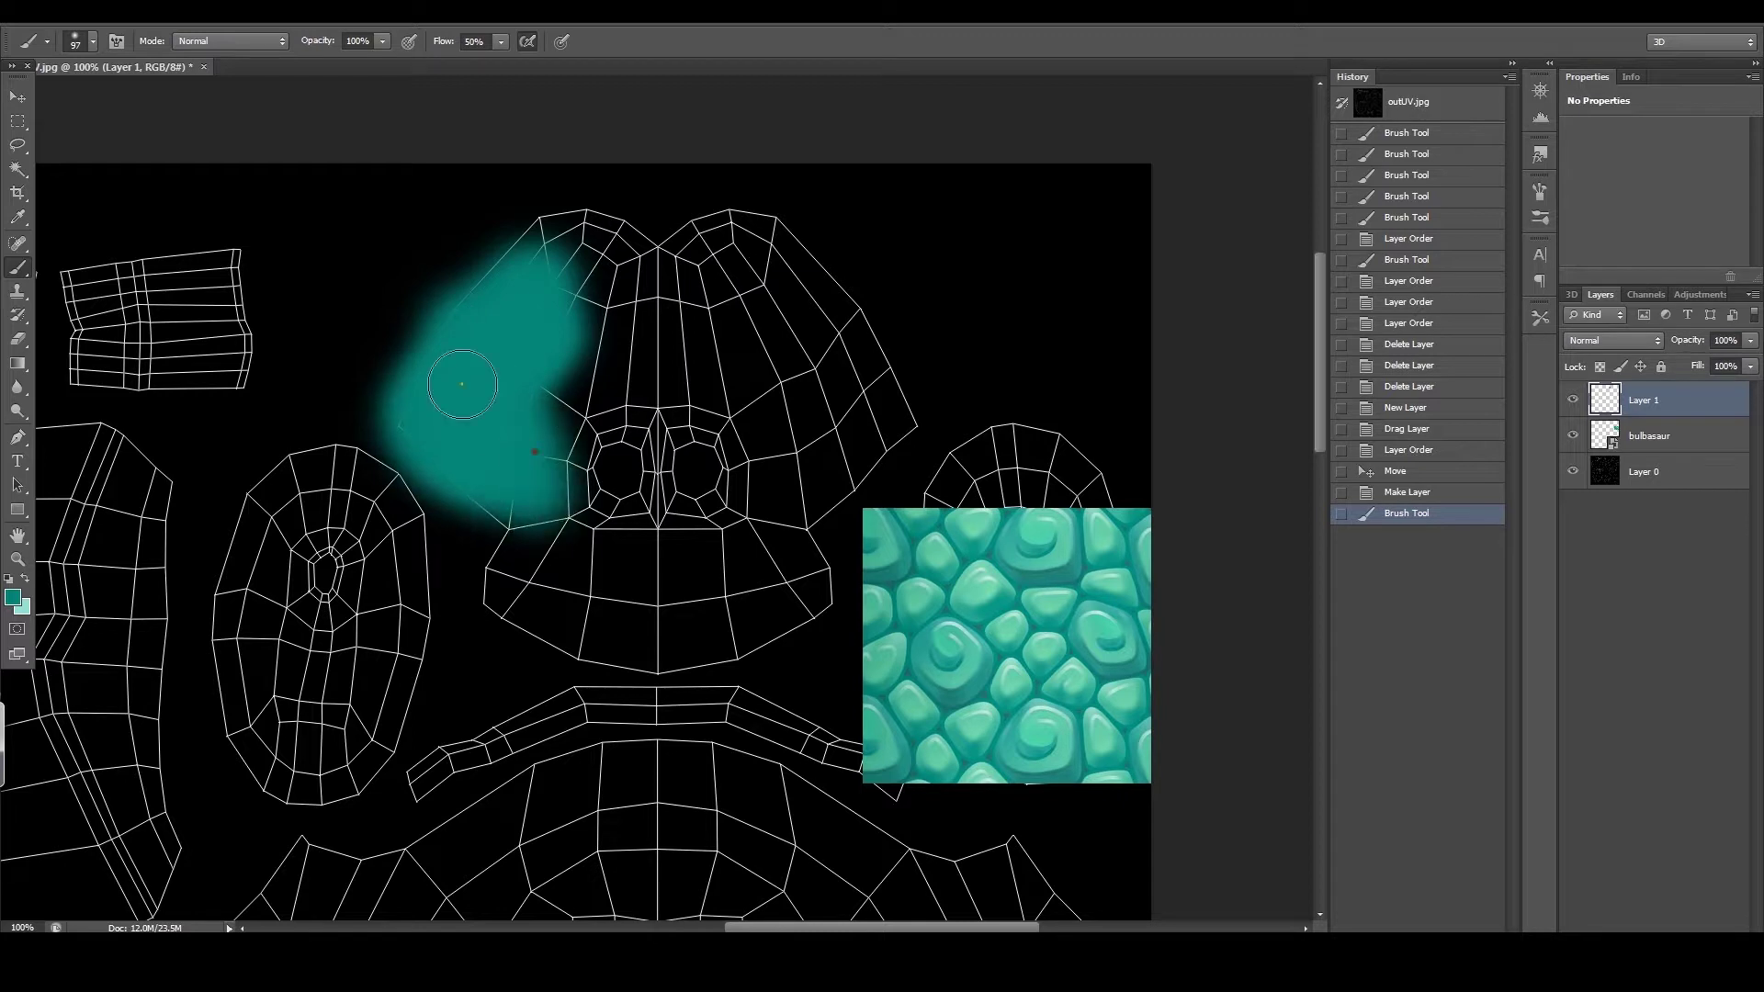
# Step: Enlarge the brush to 168 px and cover the rest of the head shell with the dark teal
pyautogui.click(94, 44)
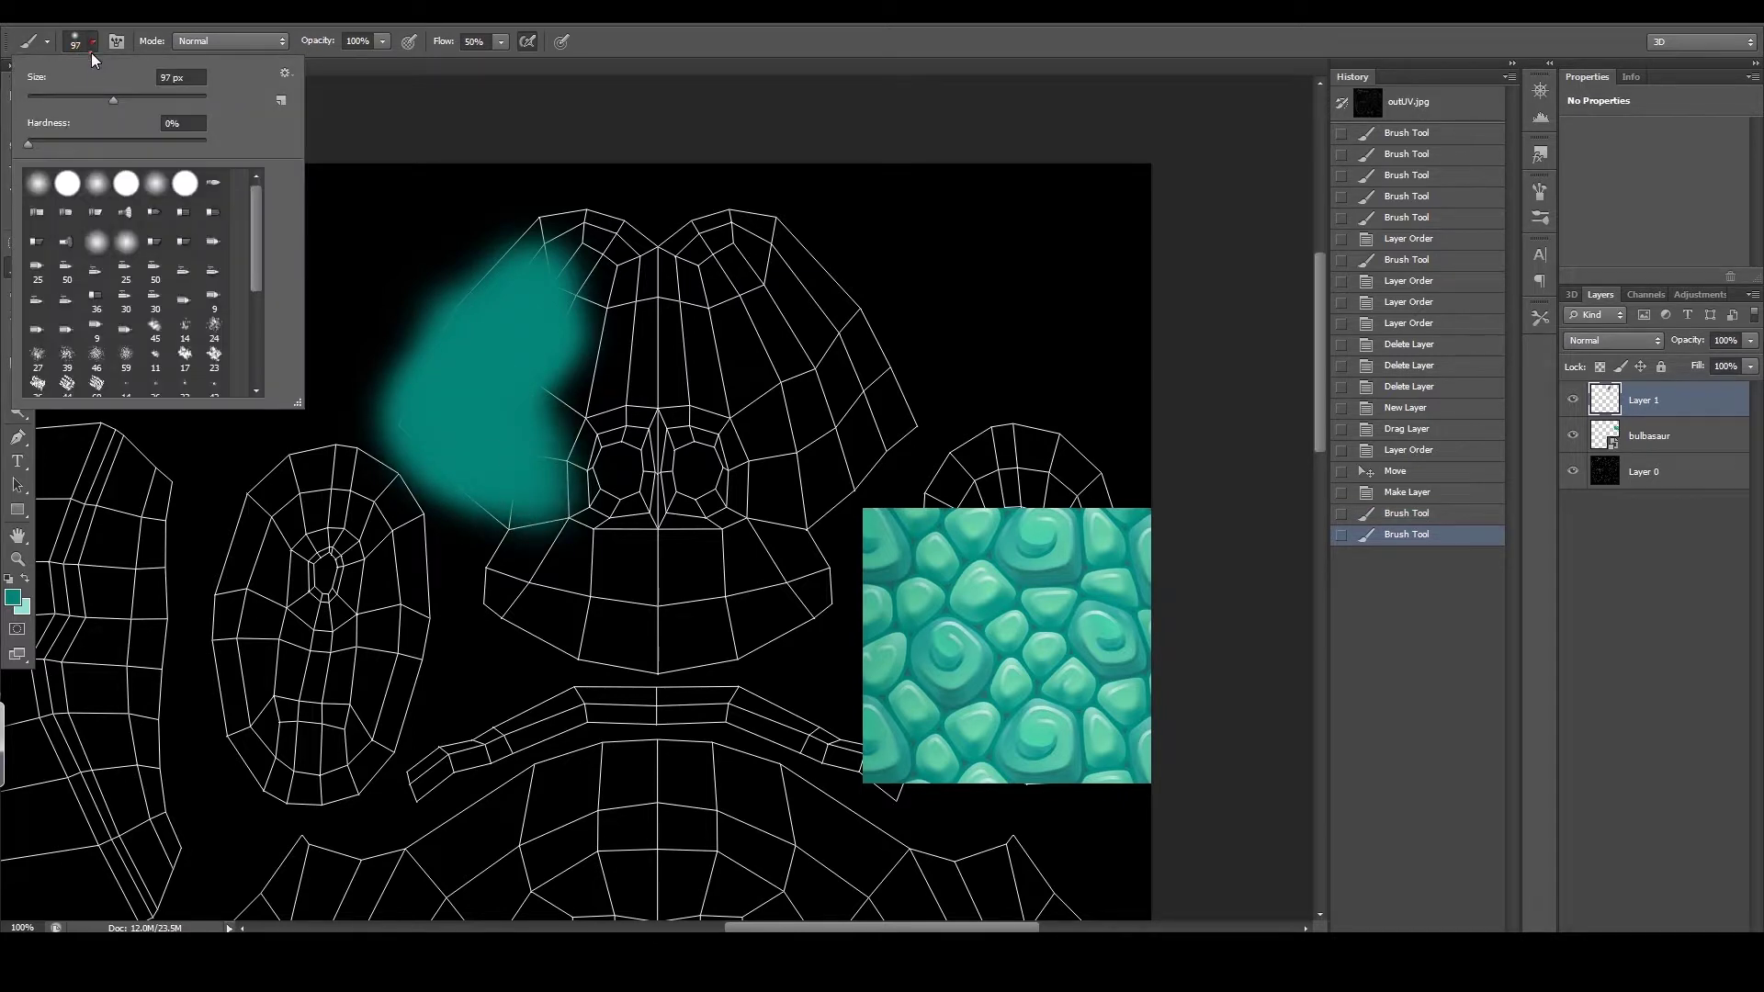
pyautogui.click(144, 97)
pyautogui.moveTo(658, 380)
pyautogui.mouseDown()
pyautogui.moveTo(586, 462)
pyautogui.moveTo(600, 397)
pyautogui.moveTo(522, 581)
pyautogui.moveTo(545, 607)
pyautogui.moveTo(675, 617)
pyautogui.moveTo(696, 567)
pyautogui.moveTo(668, 420)
pyautogui.moveTo(697, 489)
pyautogui.moveTo(833, 557)
pyautogui.moveTo(740, 620)
pyautogui.moveTo(698, 623)
pyautogui.moveTo(775, 536)
pyautogui.moveTo(776, 487)
pyautogui.moveTo(780, 600)
pyautogui.moveTo(804, 465)
pyautogui.moveTo(899, 374)
pyautogui.moveTo(873, 417)
pyautogui.moveTo(892, 342)
pyautogui.moveTo(803, 369)
pyautogui.moveTo(813, 386)
pyautogui.moveTo(752, 350)
pyautogui.moveTo(720, 364)
pyautogui.moveTo(793, 287)
pyautogui.moveTo(826, 278)
pyautogui.moveTo(831, 347)
pyautogui.moveTo(677, 318)
pyautogui.moveTo(736, 222)
pyautogui.moveTo(703, 238)
pyautogui.moveTo(668, 328)
pyautogui.moveTo(609, 259)
pyautogui.moveTo(561, 241)
pyautogui.moveTo(537, 300)
pyautogui.moveTo(605, 207)
pyautogui.moveTo(520, 532)
pyautogui.moveTo(541, 594)
pyautogui.moveTo(499, 591)
pyautogui.moveTo(634, 598)
pyautogui.moveTo(661, 637)
pyautogui.moveTo(752, 594)
pyautogui.moveTo(717, 654)
pyautogui.moveTo(692, 651)
pyautogui.moveTo(650, 432)
pyautogui.moveTo(461, 395)
pyautogui.moveTo(498, 286)
pyautogui.moveTo(452, 397)
pyautogui.moveTo(537, 419)
pyautogui.moveTo(560, 392)
pyautogui.moveTo(634, 500)
pyautogui.moveTo(755, 473)
pyautogui.moveTo(881, 410)
pyautogui.moveTo(764, 339)
pyautogui.moveTo(645, 364)
pyautogui.moveTo(678, 441)
pyautogui.moveTo(654, 469)
pyautogui.mouseUp()
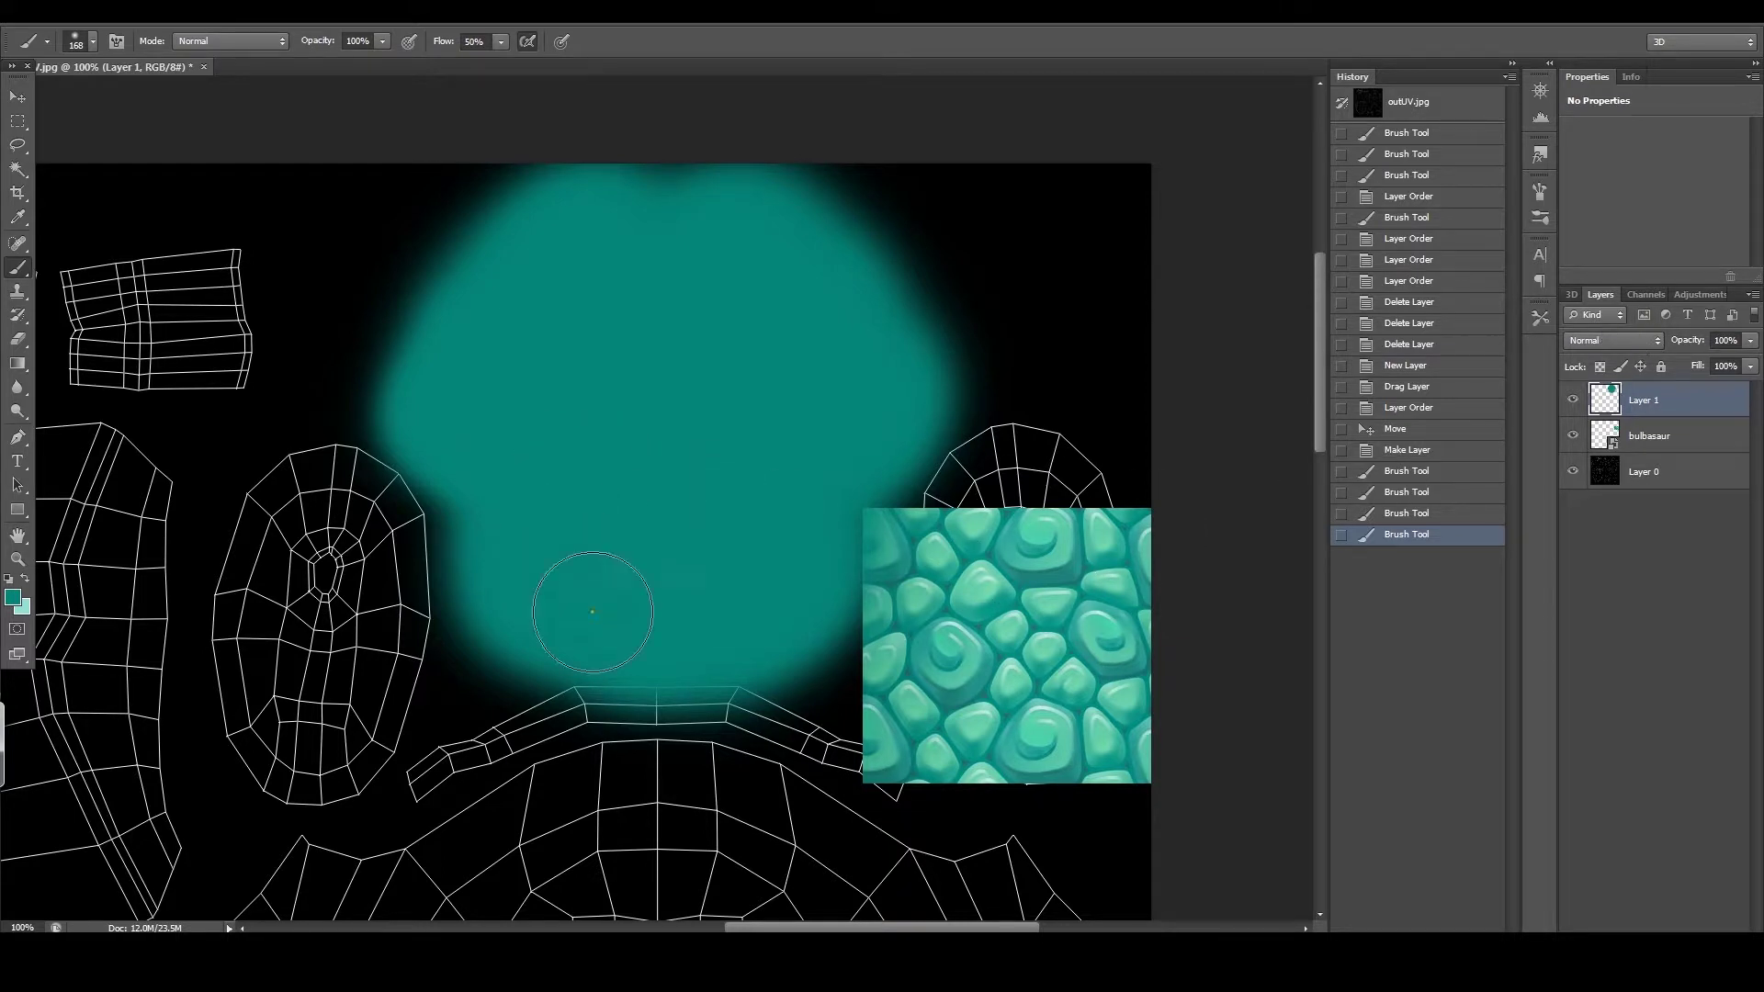
# Step: Rename Layer 1 as "base layer"
pyautogui.click(17, 558)
pyautogui.click(618, 374)
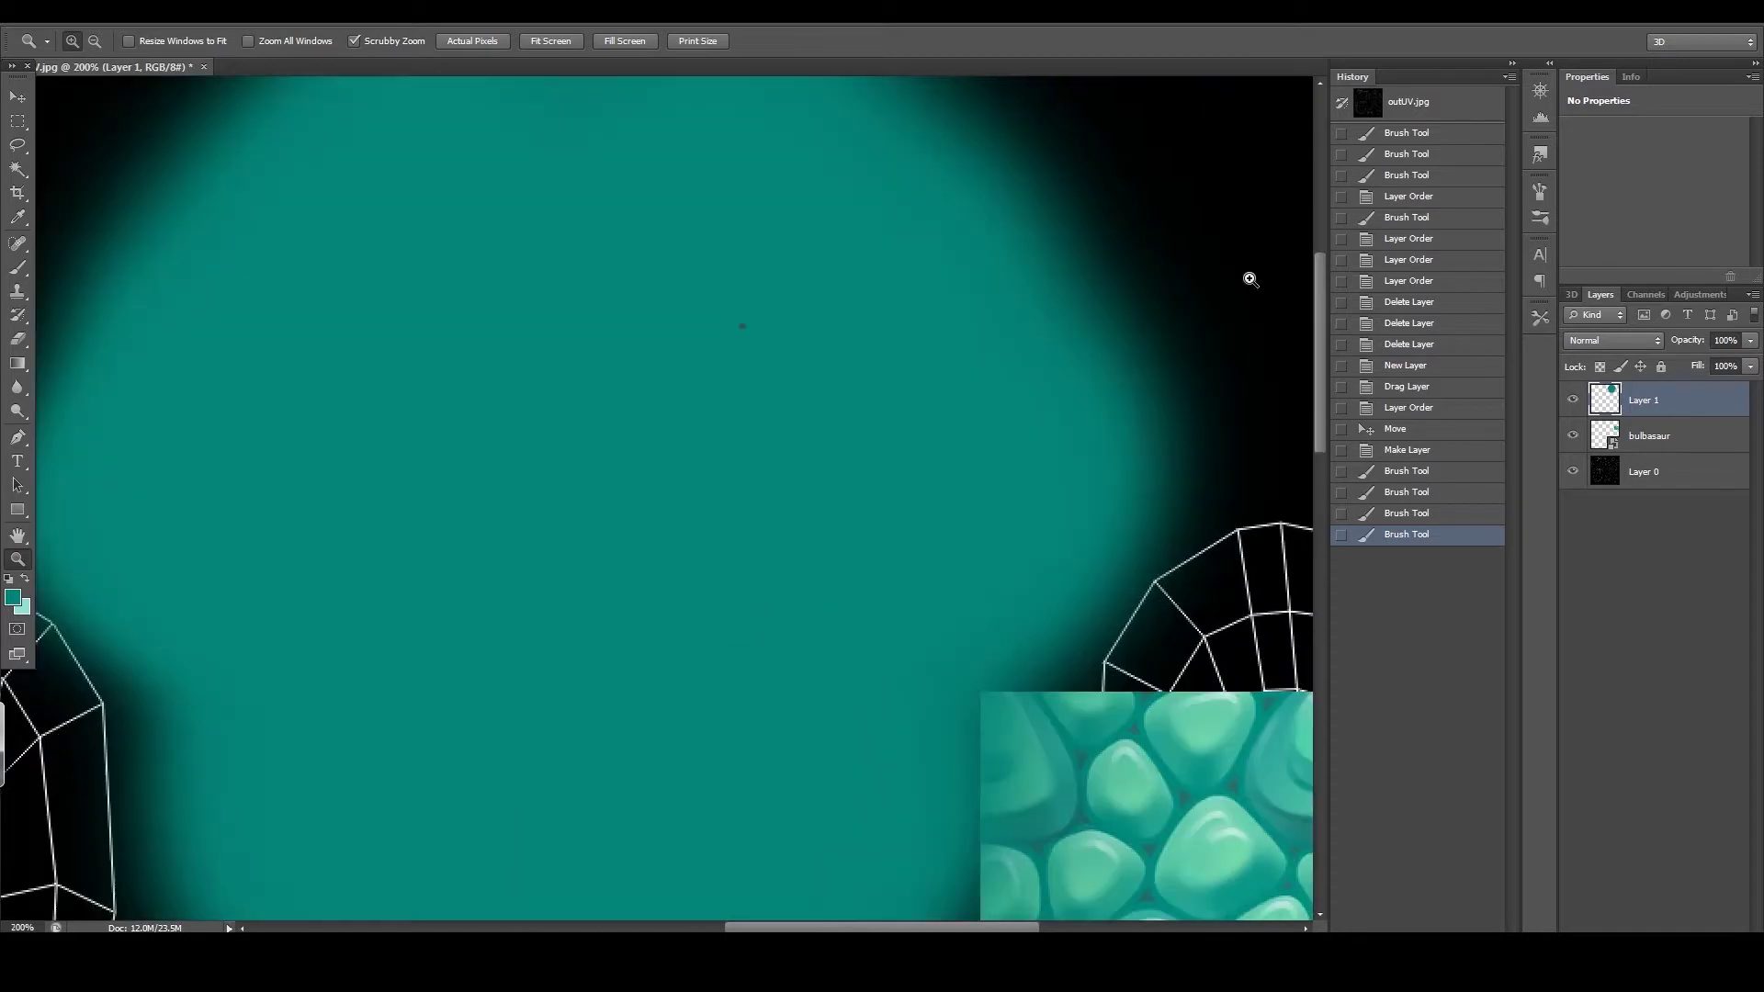
pyautogui.doubleClick(1643, 400)
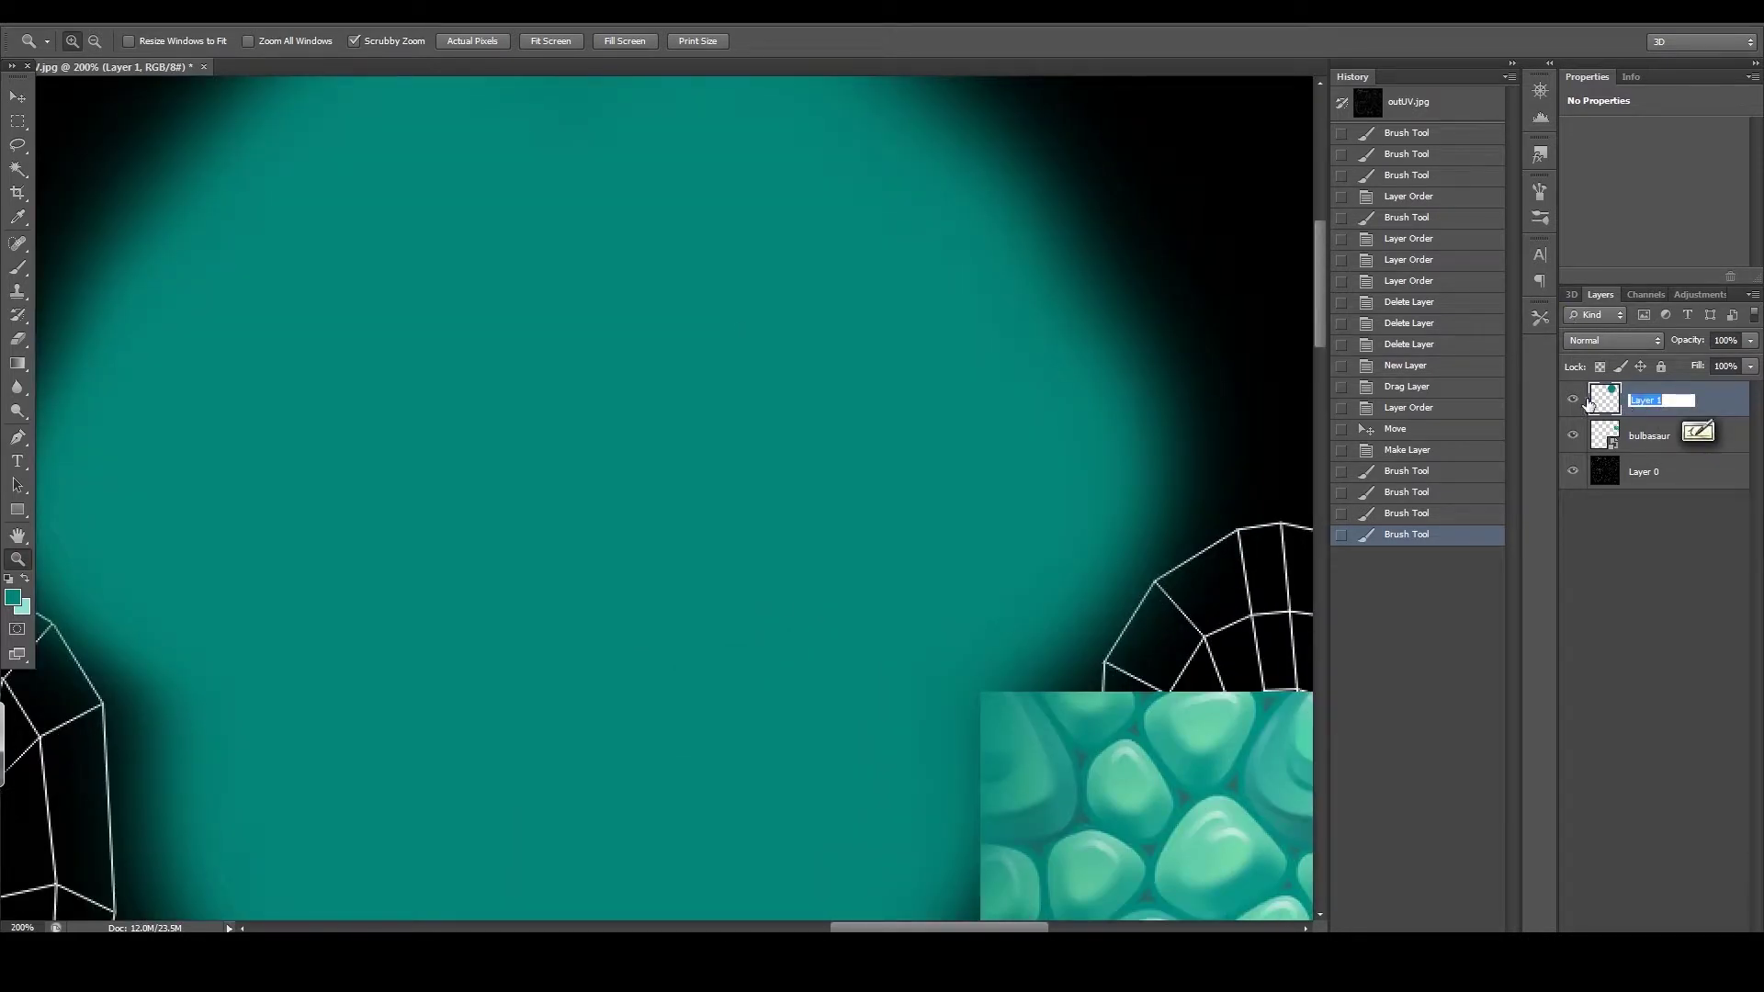
pyautogui.write('base l')
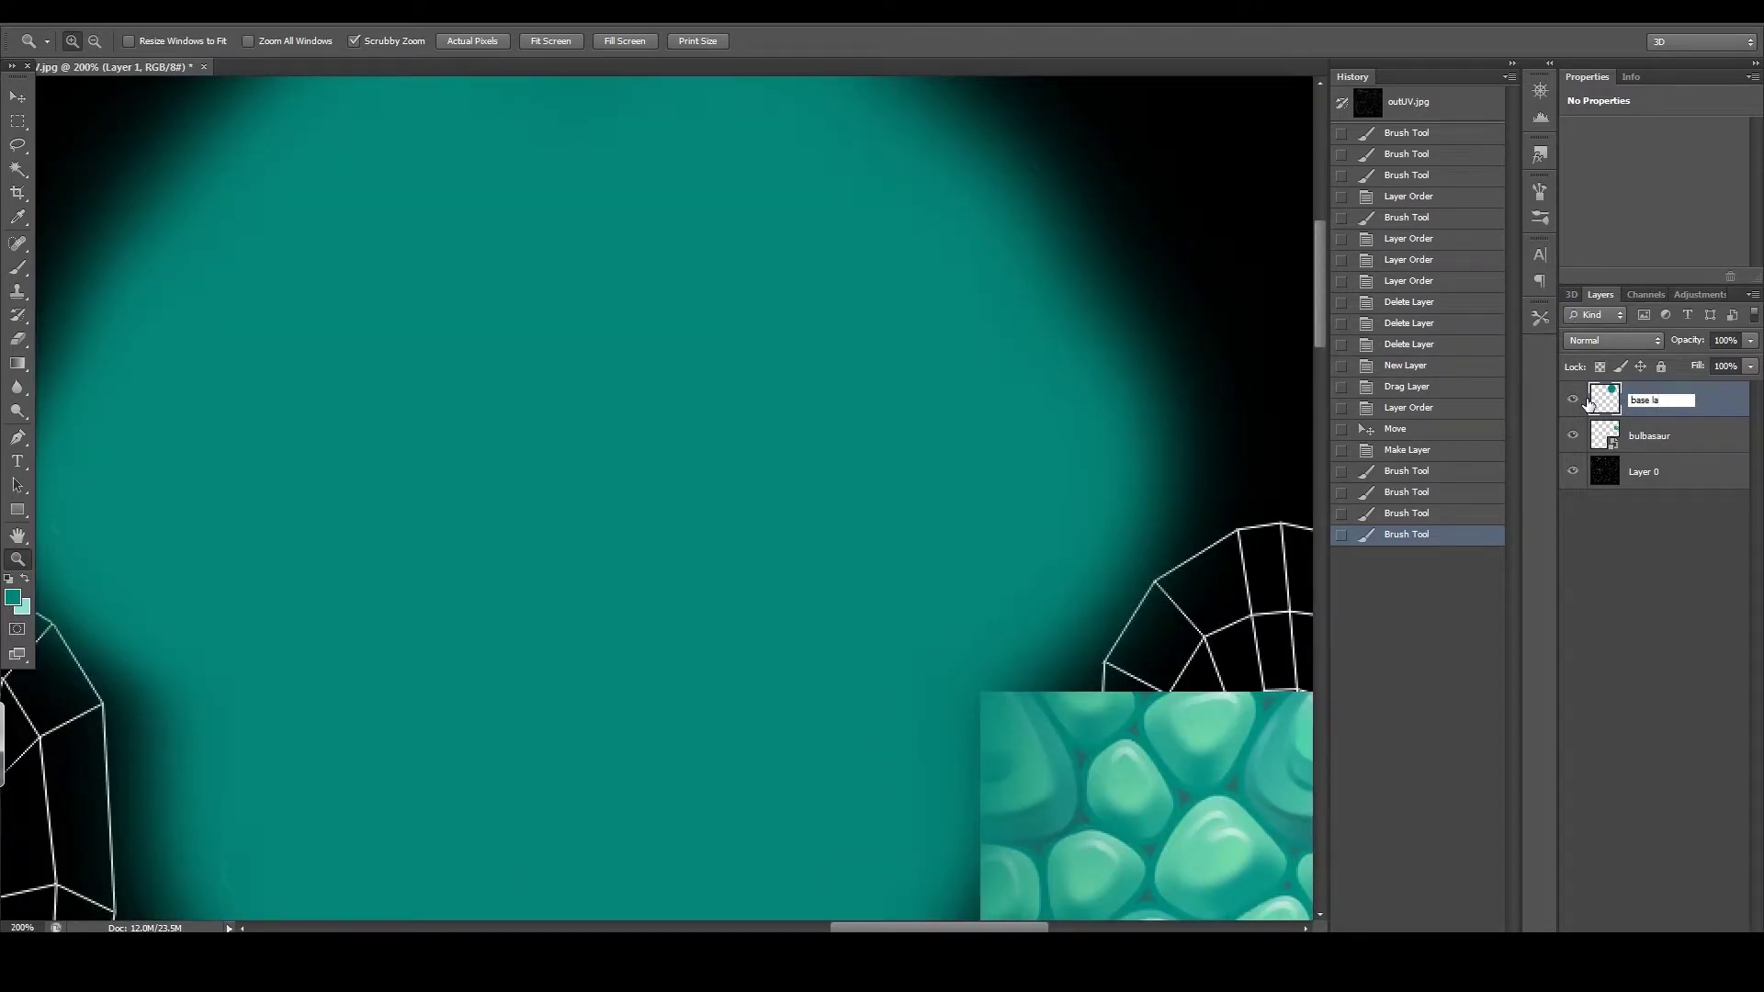
pyautogui.press('Return')
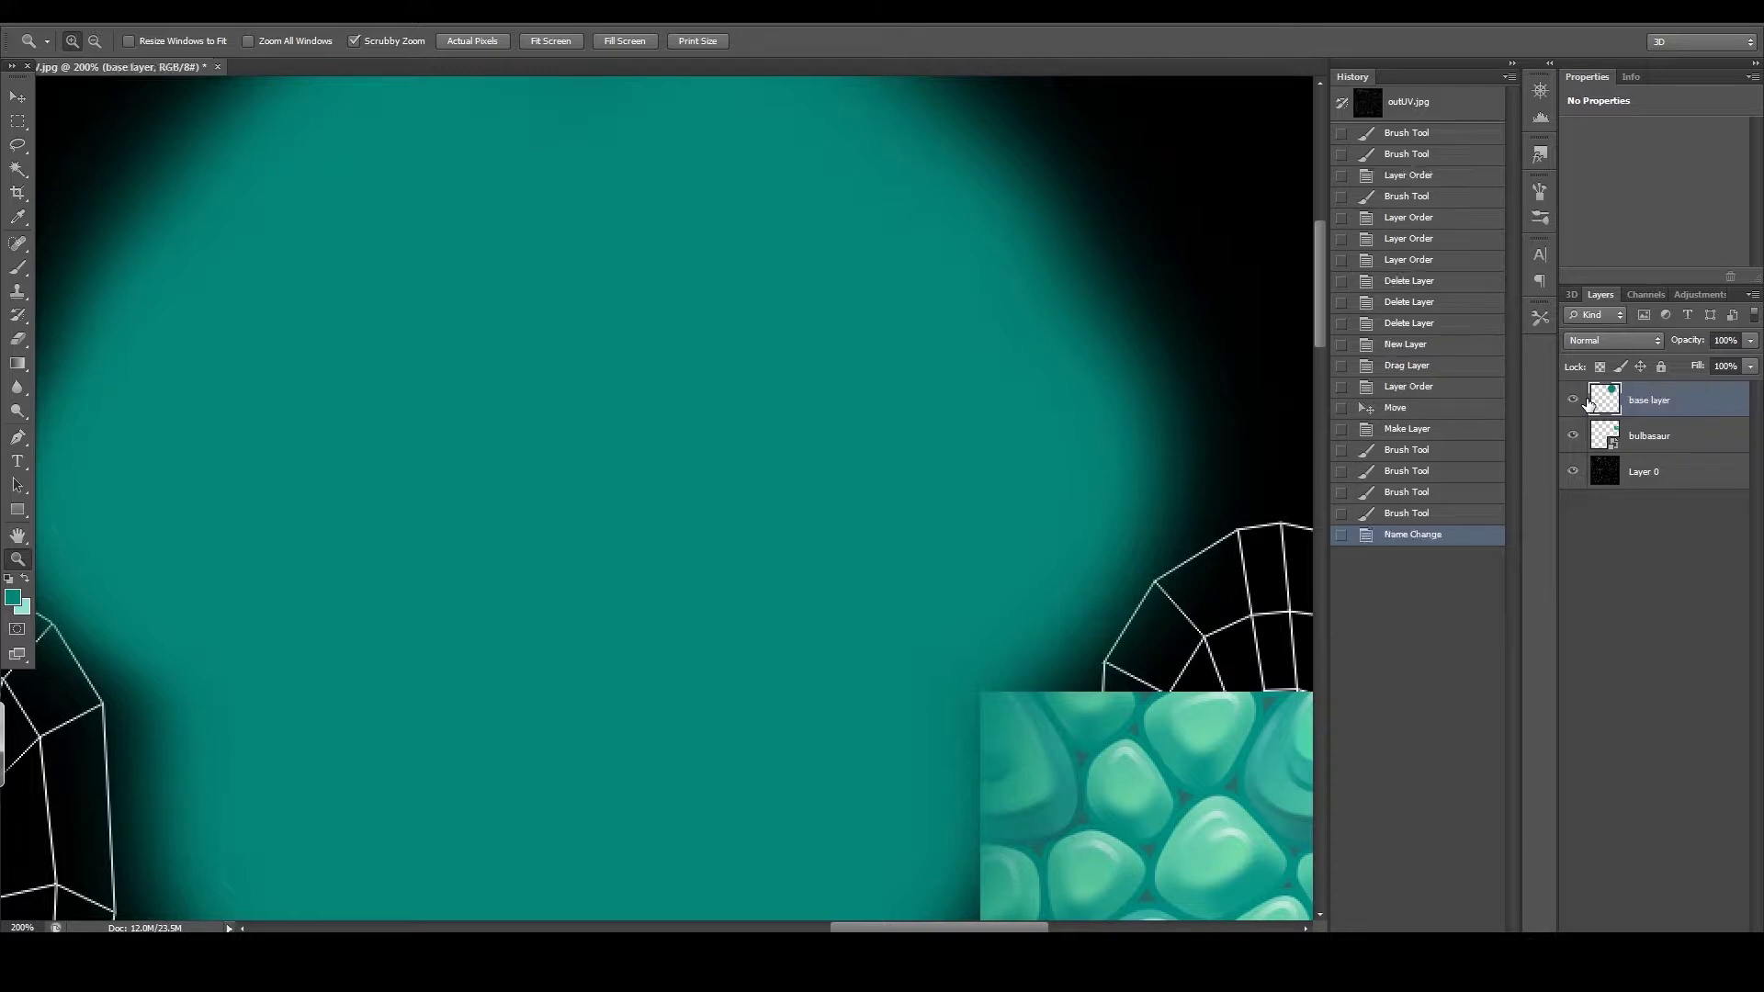
# Step: Create a new empty layer above the base layer, keeping the painted head and stone reference both in view
pyautogui.moveTo(1076, 646); pyautogui.dragTo(959, 510)
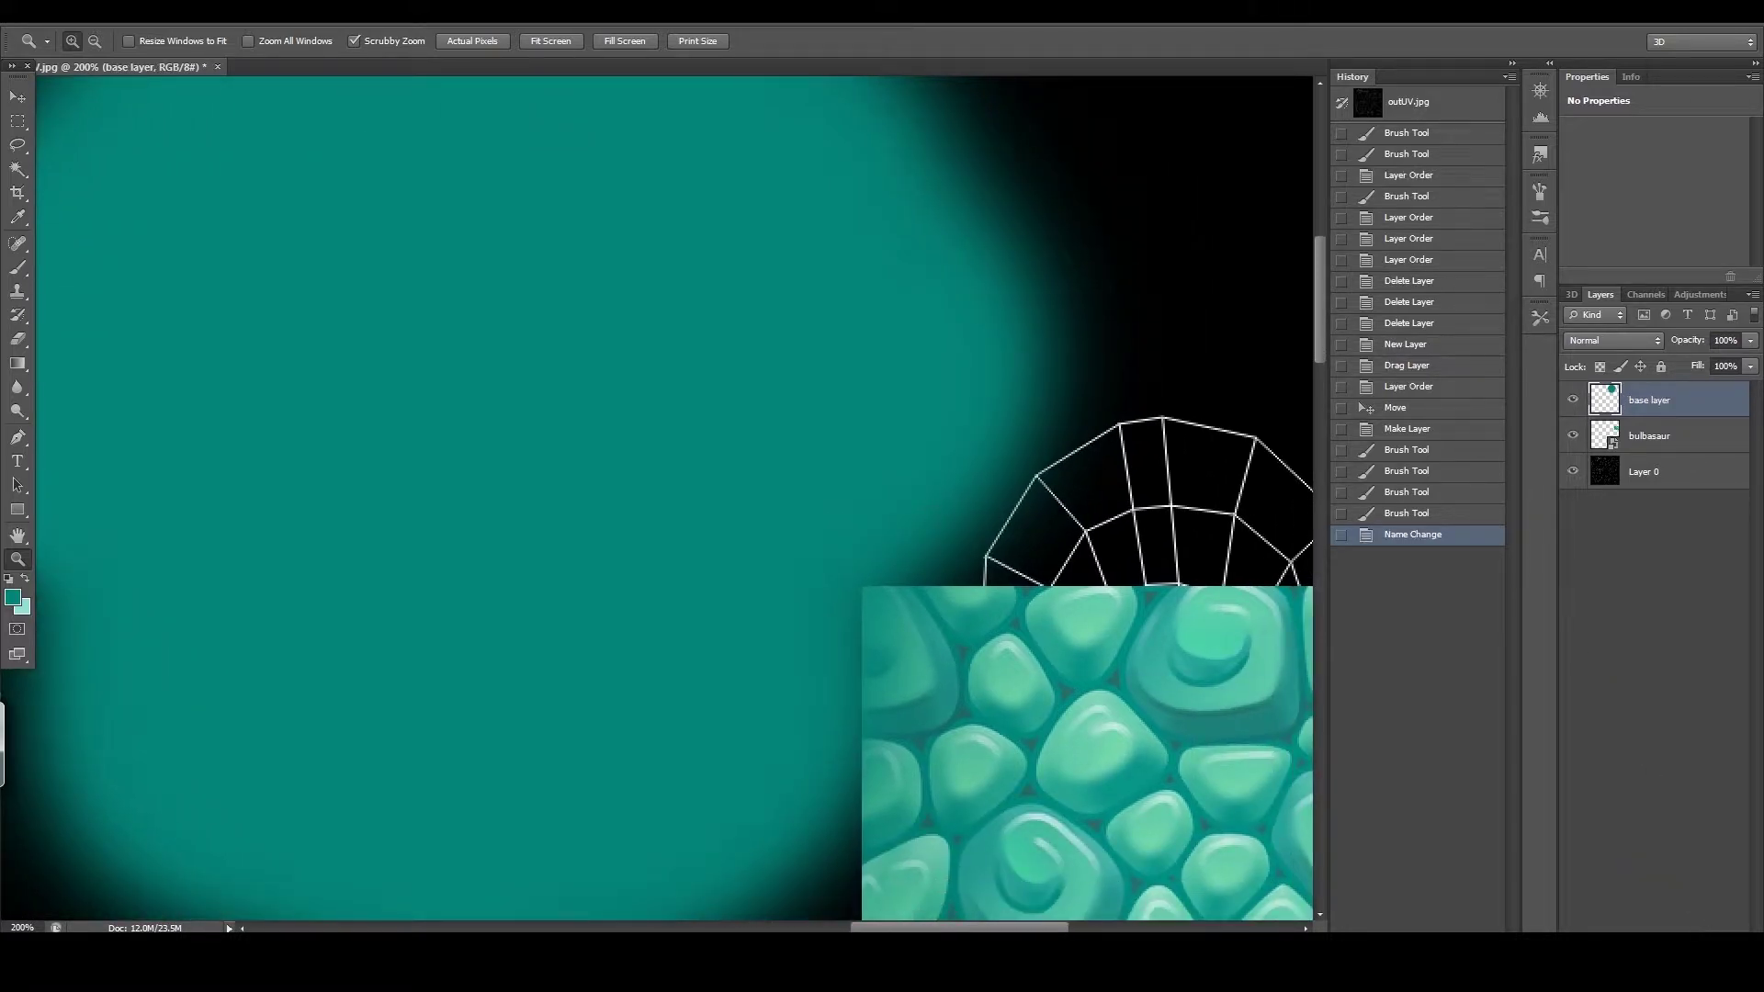
pyautogui.hotkey('ctrl', 'shift', 'alt', 'n')
pyautogui.moveTo(1102, 720); pyautogui.dragTo(951, 605)
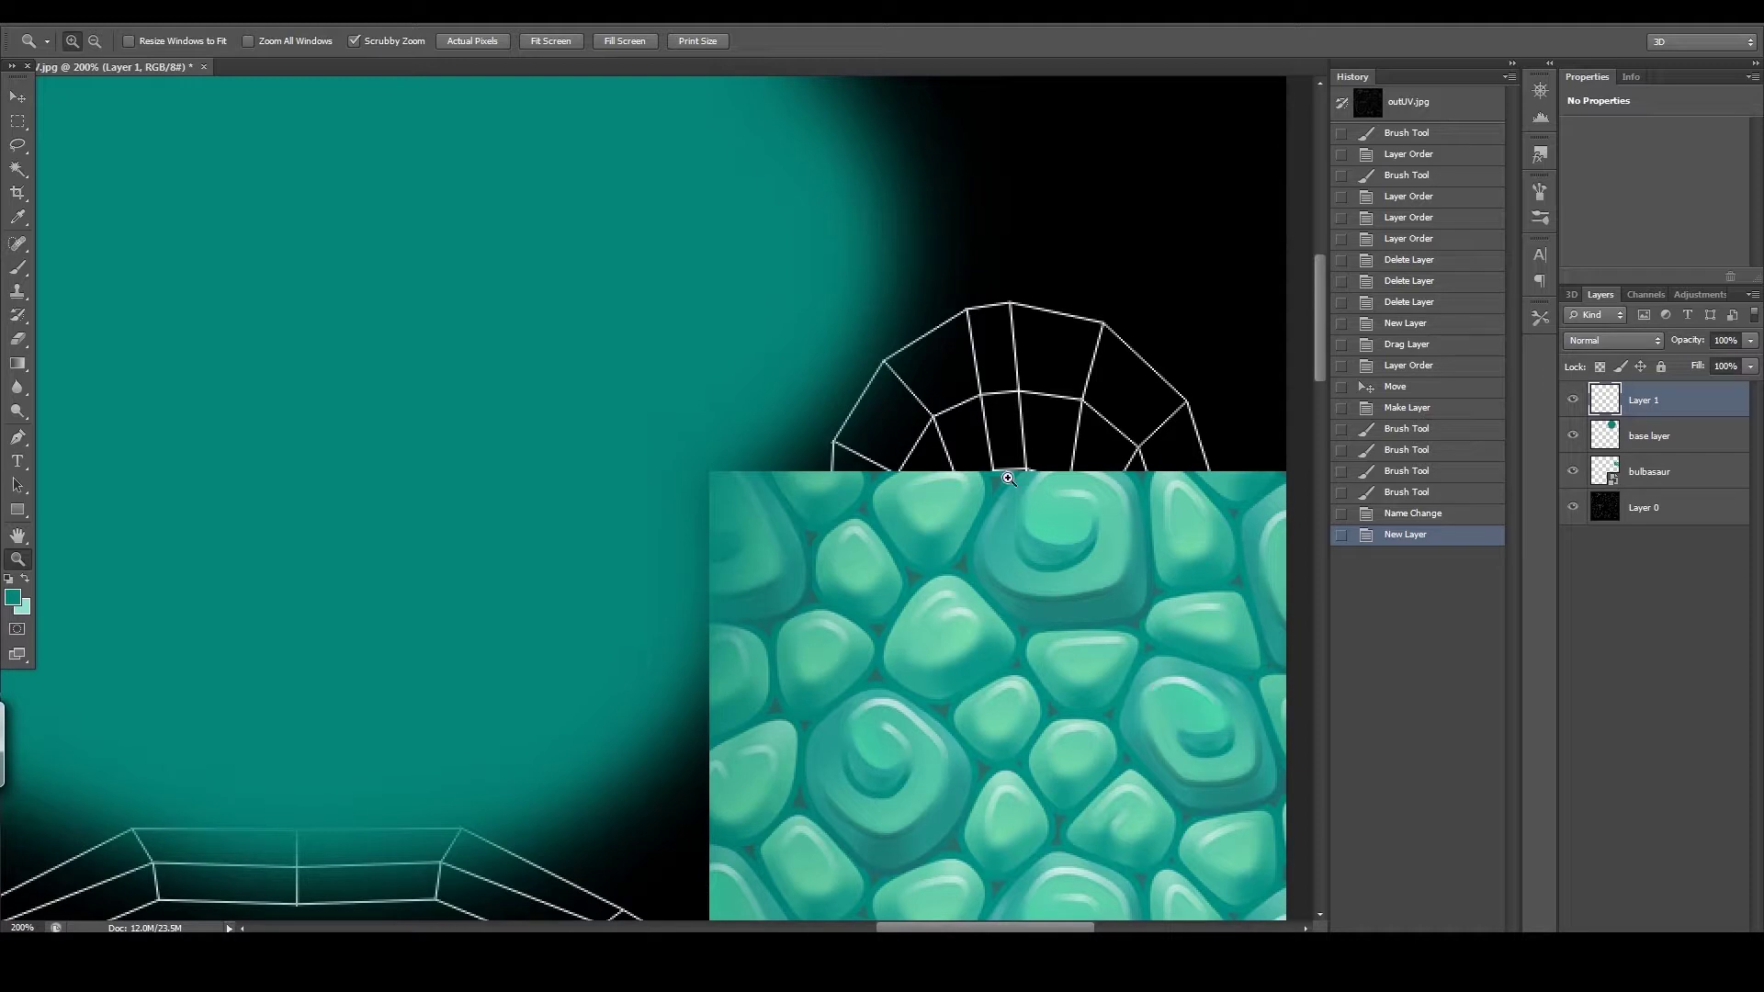
pyautogui.moveTo(718, 372); pyautogui.dragTo(752, 439)
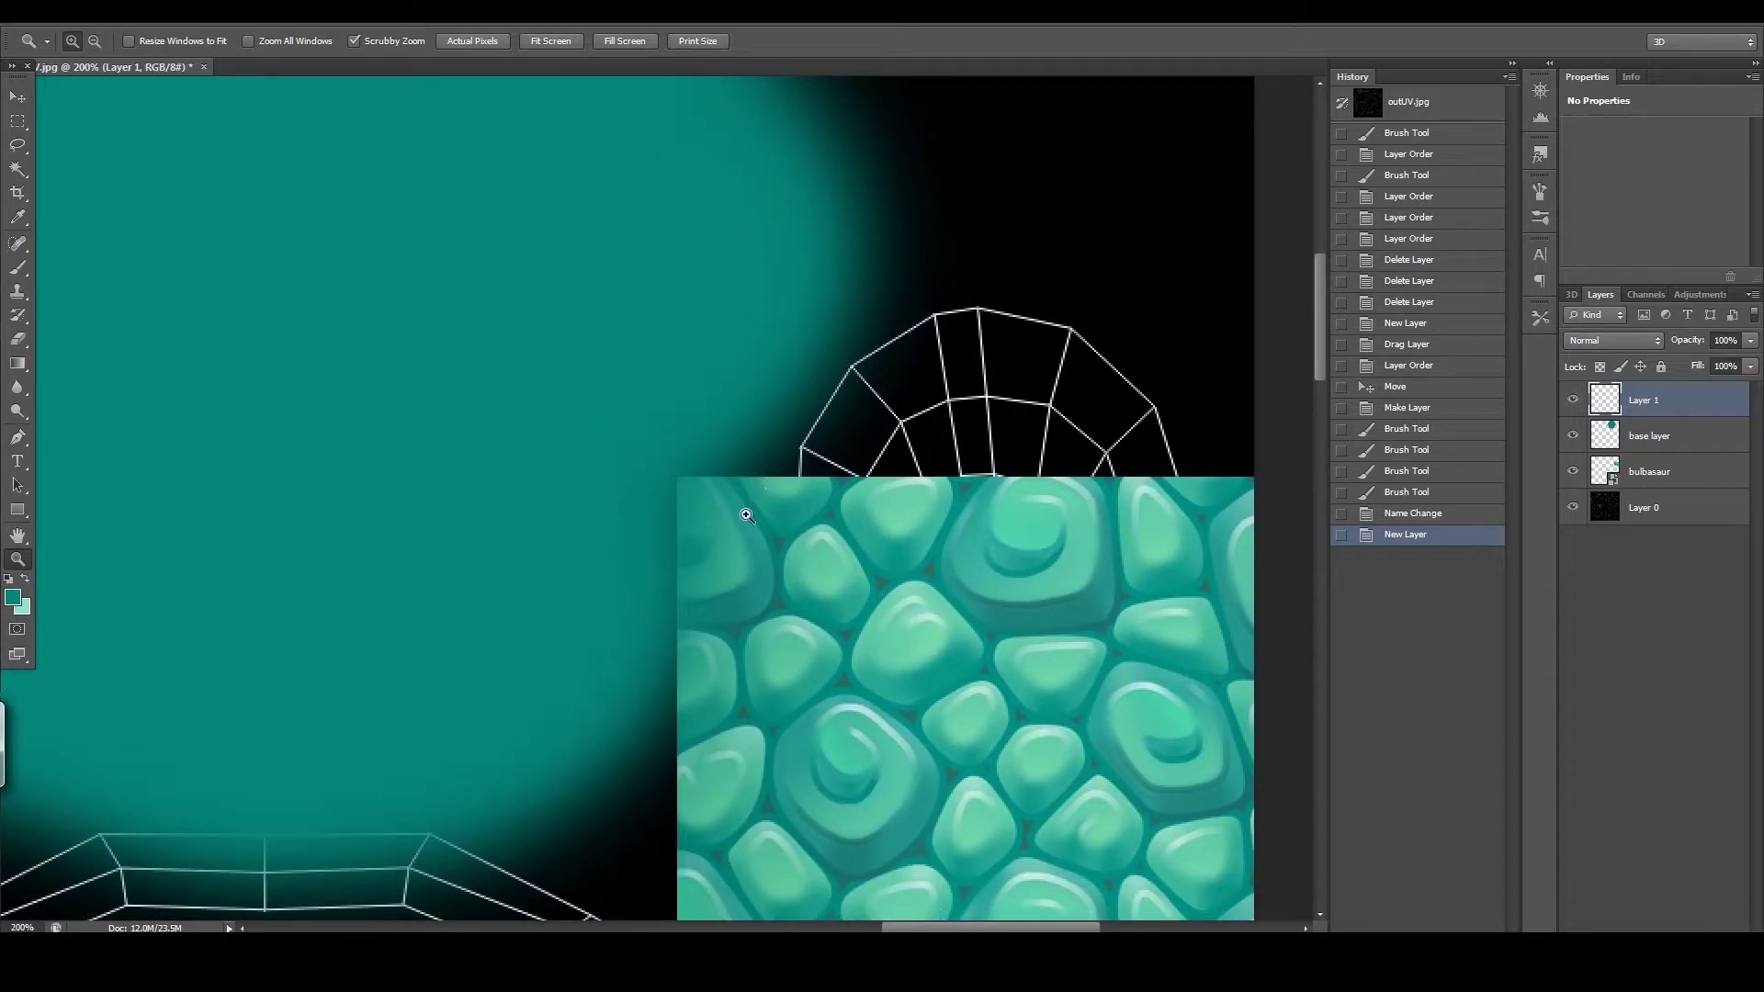
pyautogui.moveTo(690, 575); pyautogui.dragTo(812, 682)
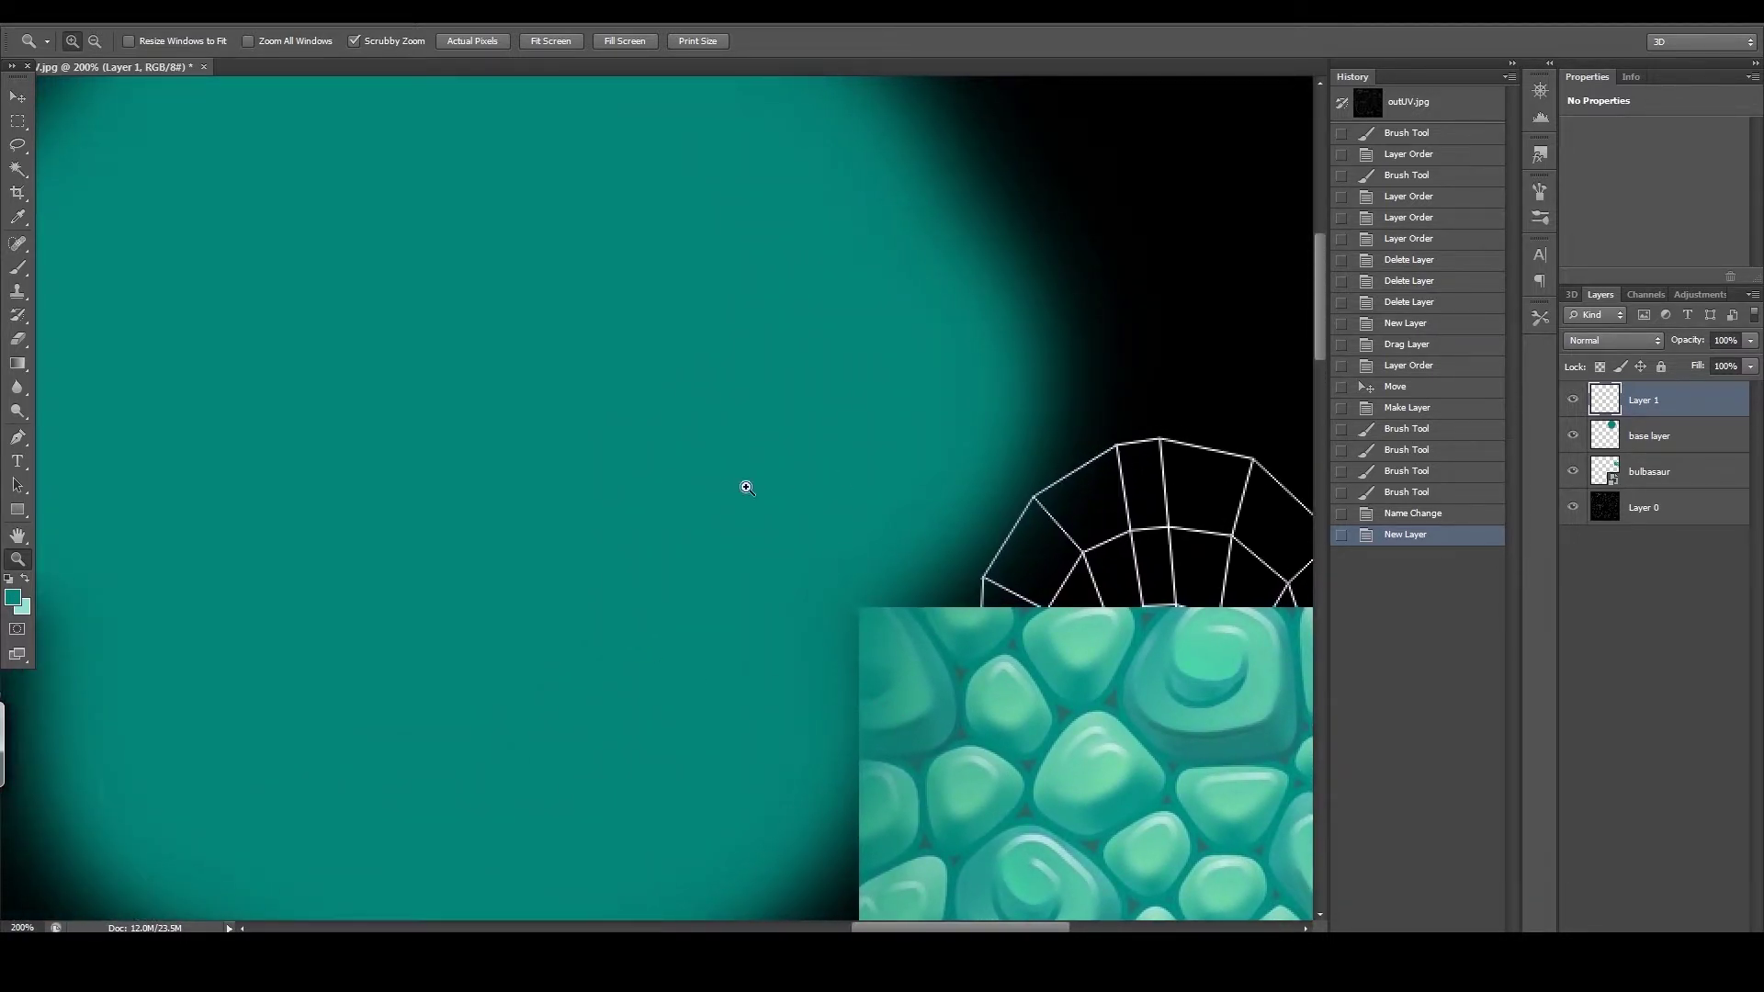
# Step: Reset the brush to the Airbrush Soft Round 50% flow preset at 45 px, then try a stroke on the new layer and undo it
pyautogui.click(17, 270)
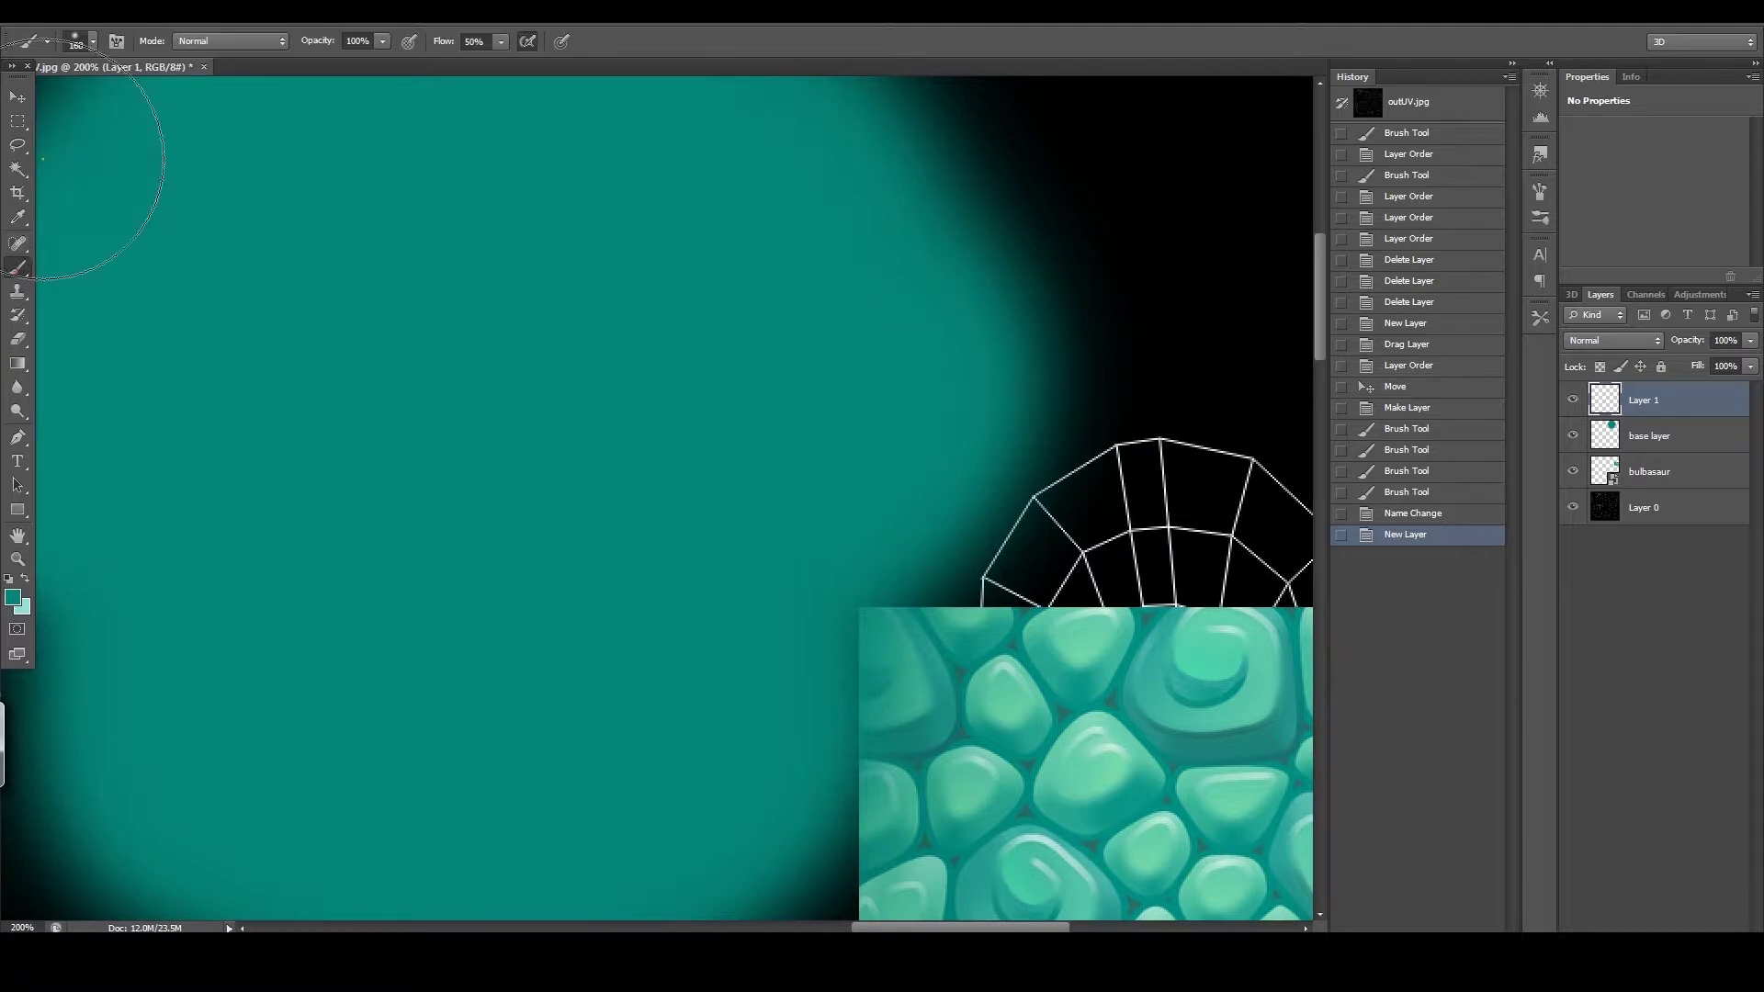
pyautogui.click(89, 42)
pyautogui.click(82, 100)
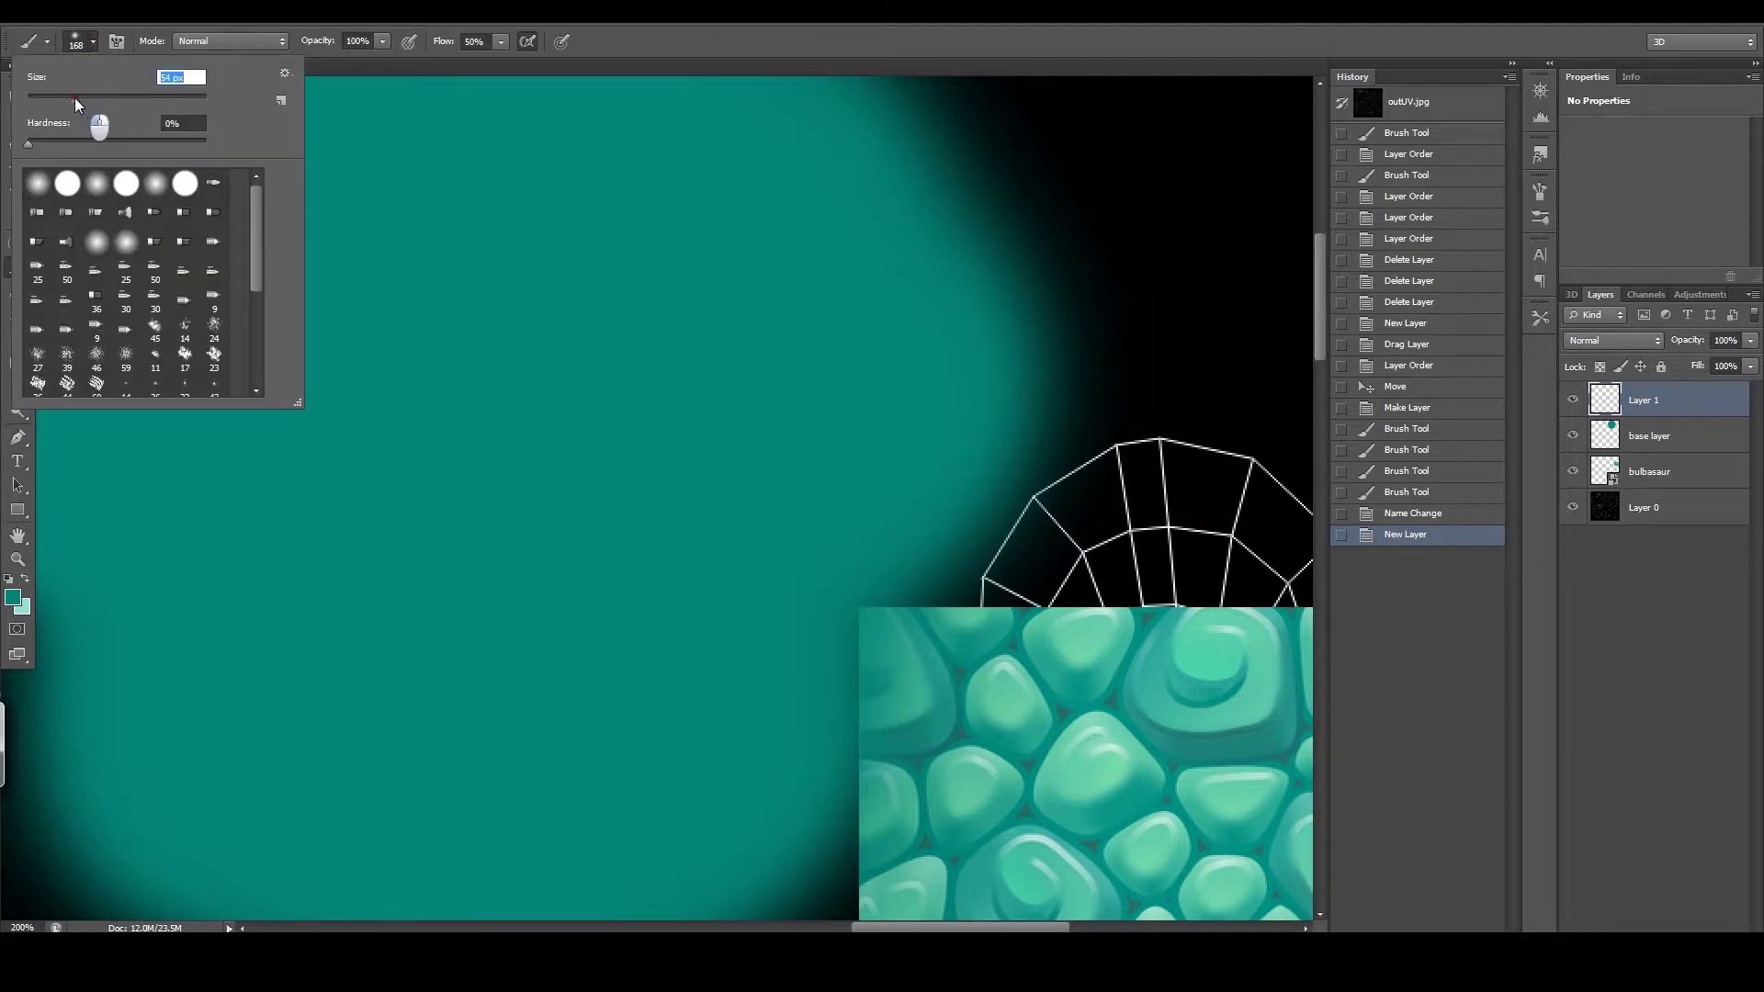
pyautogui.click(154, 183)
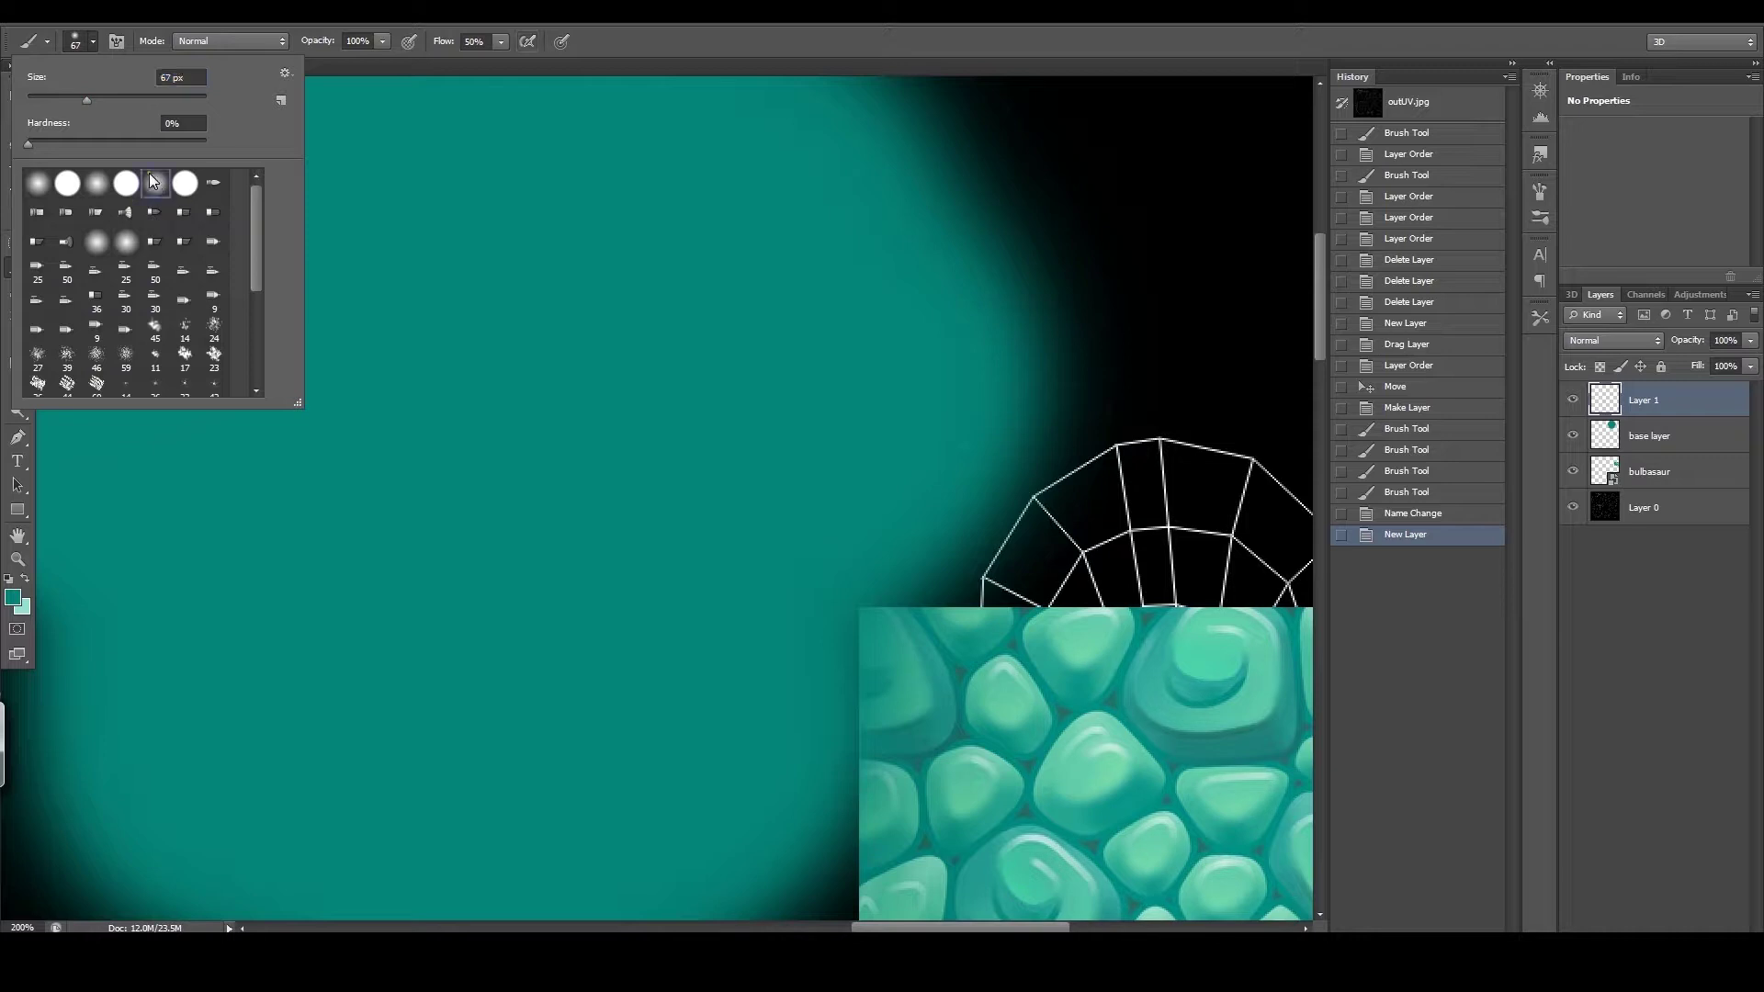
pyautogui.moveTo(89, 102); pyautogui.dragTo(101, 96)
pyautogui.click(47, 41)
pyautogui.click(78, 101)
pyautogui.moveTo(368, 340)
pyautogui.mouseDown()
pyautogui.moveTo(388, 336)
pyautogui.moveTo(343, 425)
pyautogui.mouseUp()
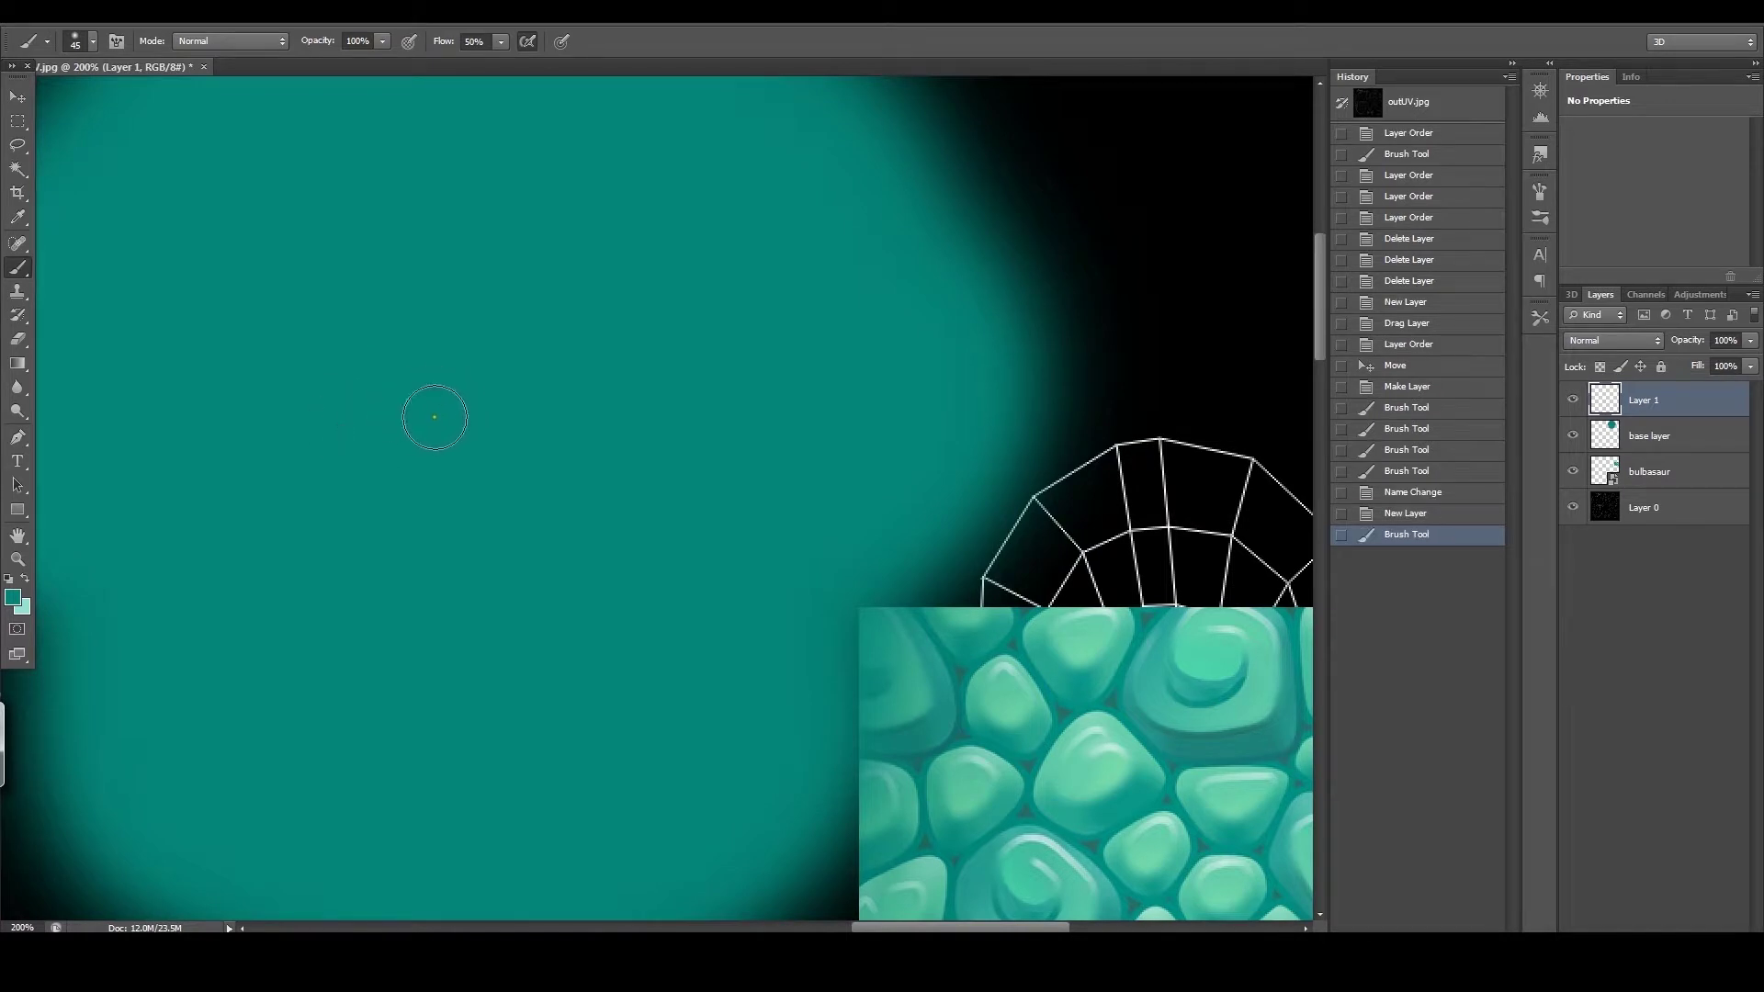
pyautogui.hotkey('ctrl', 'z')
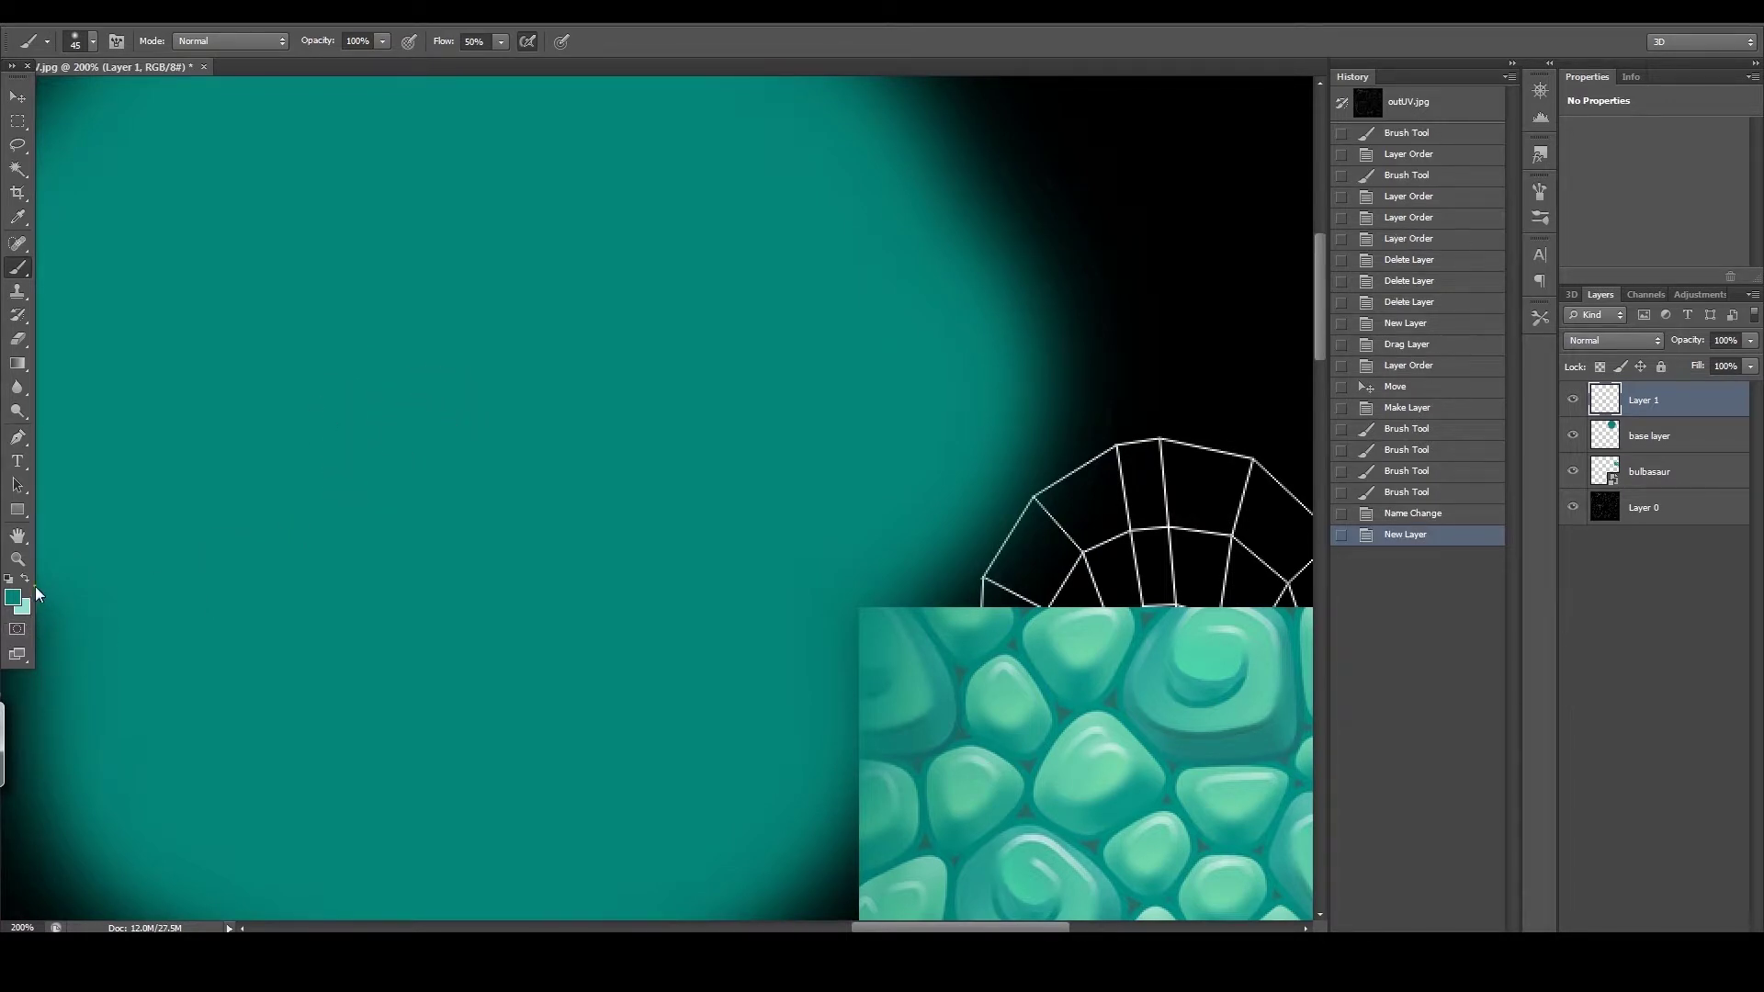
# Step: Set the foreground color to light mint 77e2b8, based on a reference stone, and paint one rounded stone shape on the teal head area
pyautogui.moveTo(136, 582); pyautogui.dragTo(157, 576)
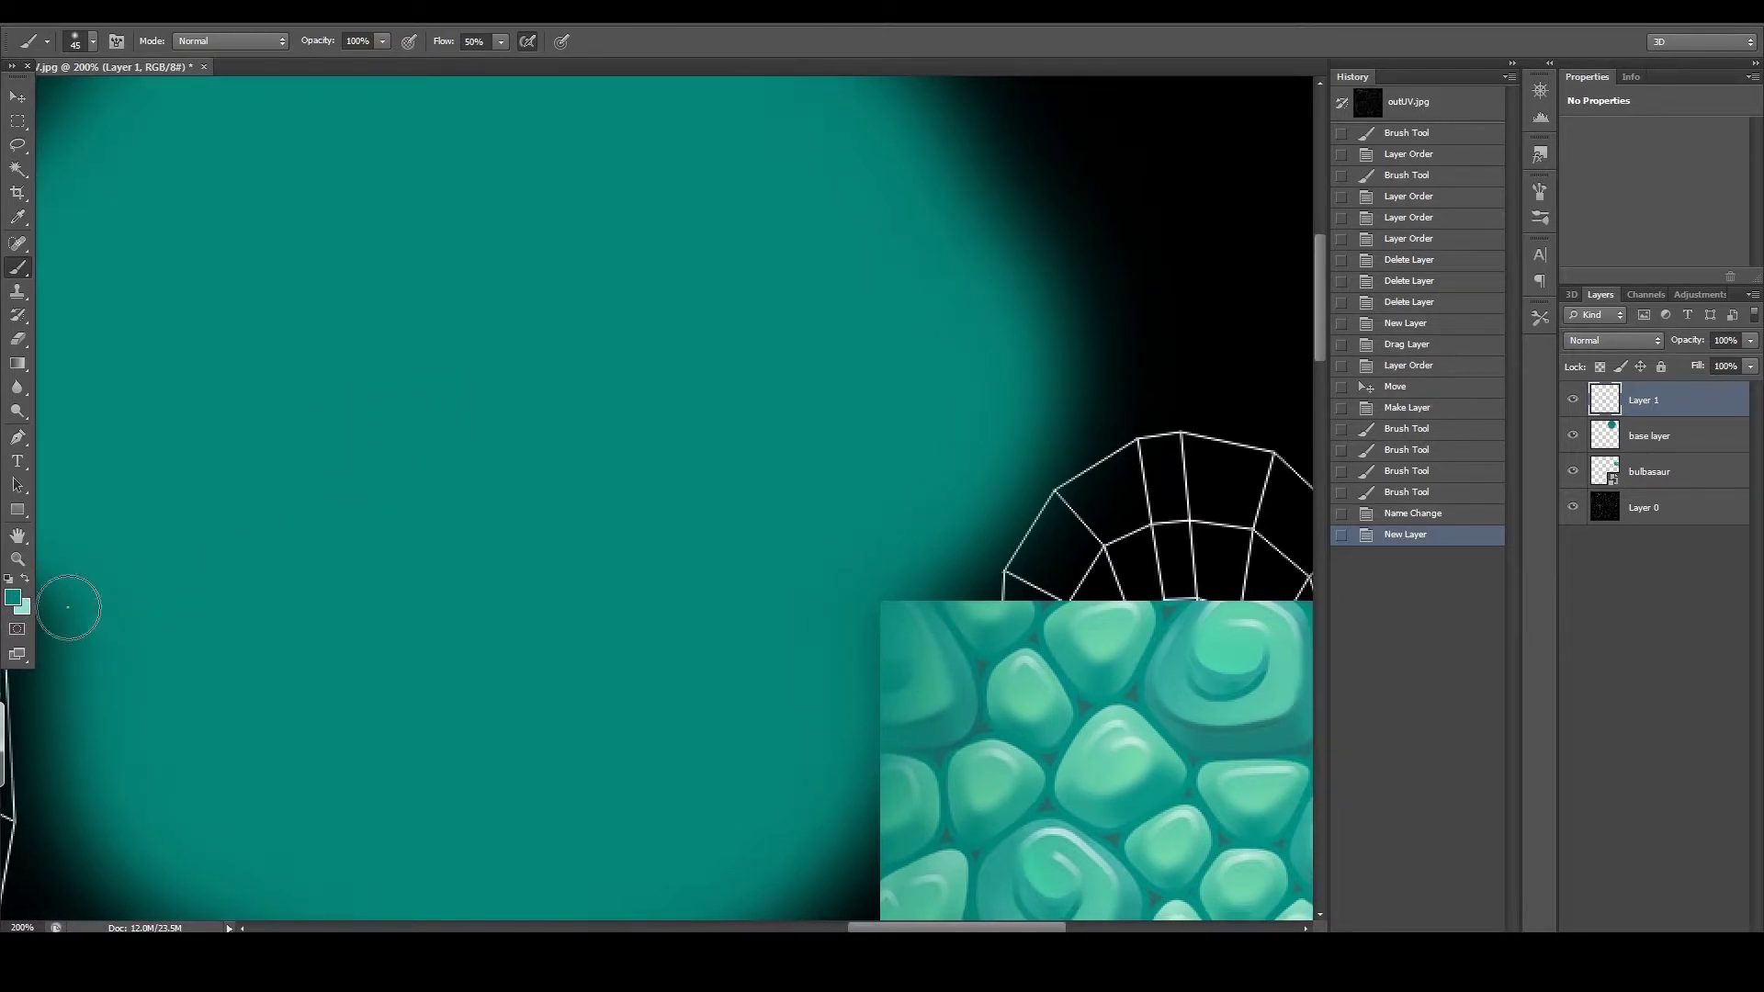
pyautogui.click(18, 599)
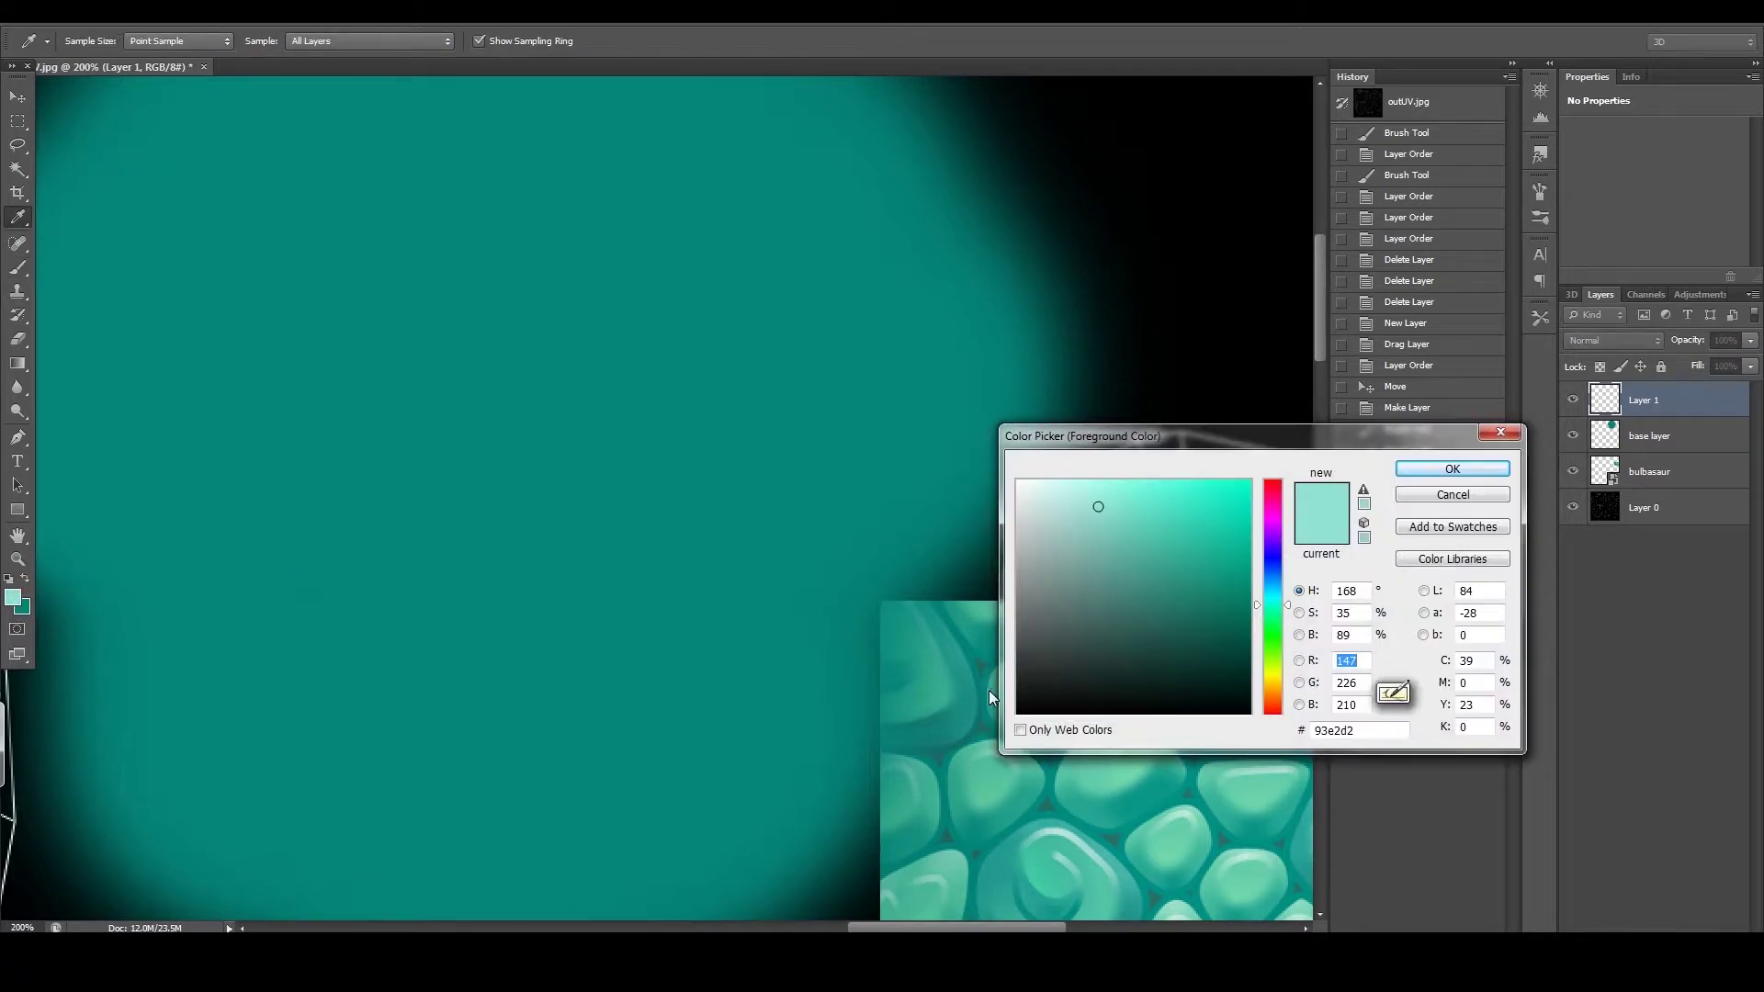
pyautogui.click(1121, 791)
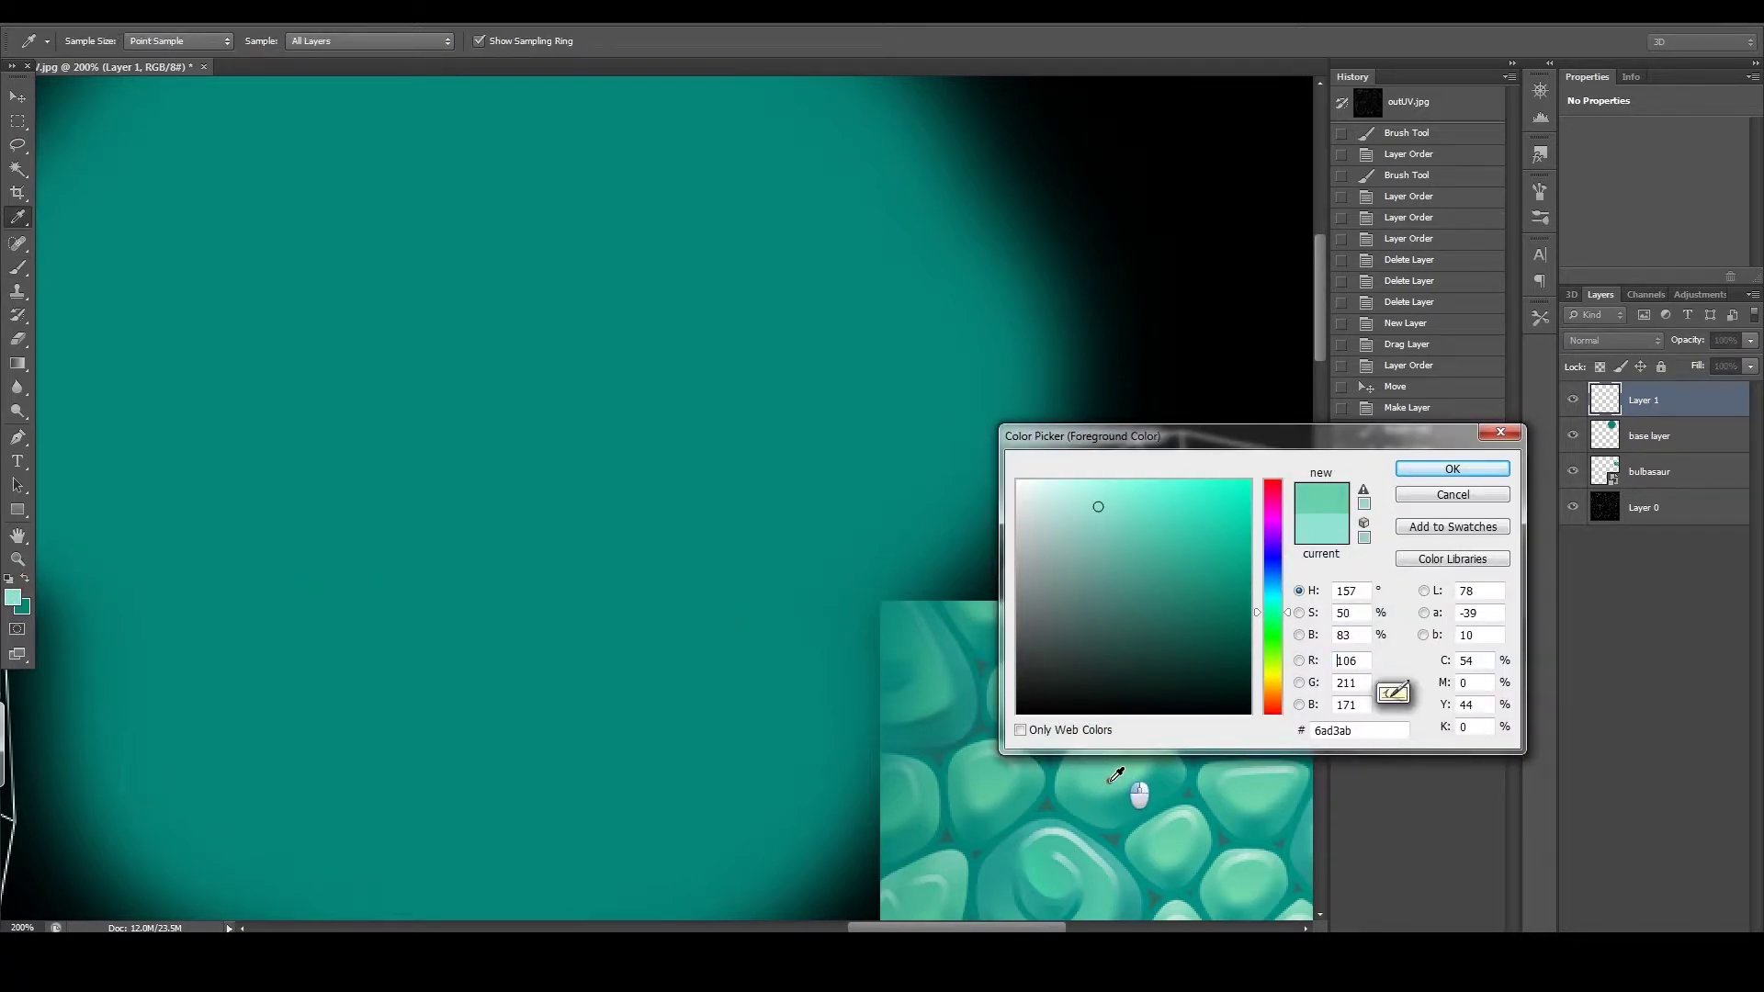
pyautogui.moveTo(1133, 516); pyautogui.dragTo(1128, 506)
pyautogui.click(1453, 469)
pyautogui.moveTo(512, 512)
pyautogui.mouseDown()
pyautogui.moveTo(449, 505)
pyautogui.moveTo(513, 439)
pyautogui.moveTo(508, 418)
pyautogui.moveTo(462, 553)
pyautogui.moveTo(591, 579)
pyautogui.moveTo(653, 447)
pyautogui.moveTo(597, 409)
pyautogui.moveTo(524, 394)
pyautogui.moveTo(500, 410)
pyautogui.moveTo(526, 411)
pyautogui.moveTo(515, 397)
pyautogui.moveTo(579, 426)
pyautogui.moveTo(560, 552)
pyautogui.moveTo(618, 457)
pyautogui.moveTo(576, 414)
pyautogui.moveTo(555, 520)
pyautogui.moveTo(571, 537)
pyautogui.moveTo(465, 496)
pyautogui.moveTo(500, 402)
pyautogui.moveTo(591, 441)
pyautogui.moveTo(576, 535)
pyautogui.moveTo(477, 469)
pyautogui.moveTo(602, 500)
pyautogui.moveTo(563, 417)
pyautogui.moveTo(654, 452)
pyautogui.mouseUp()
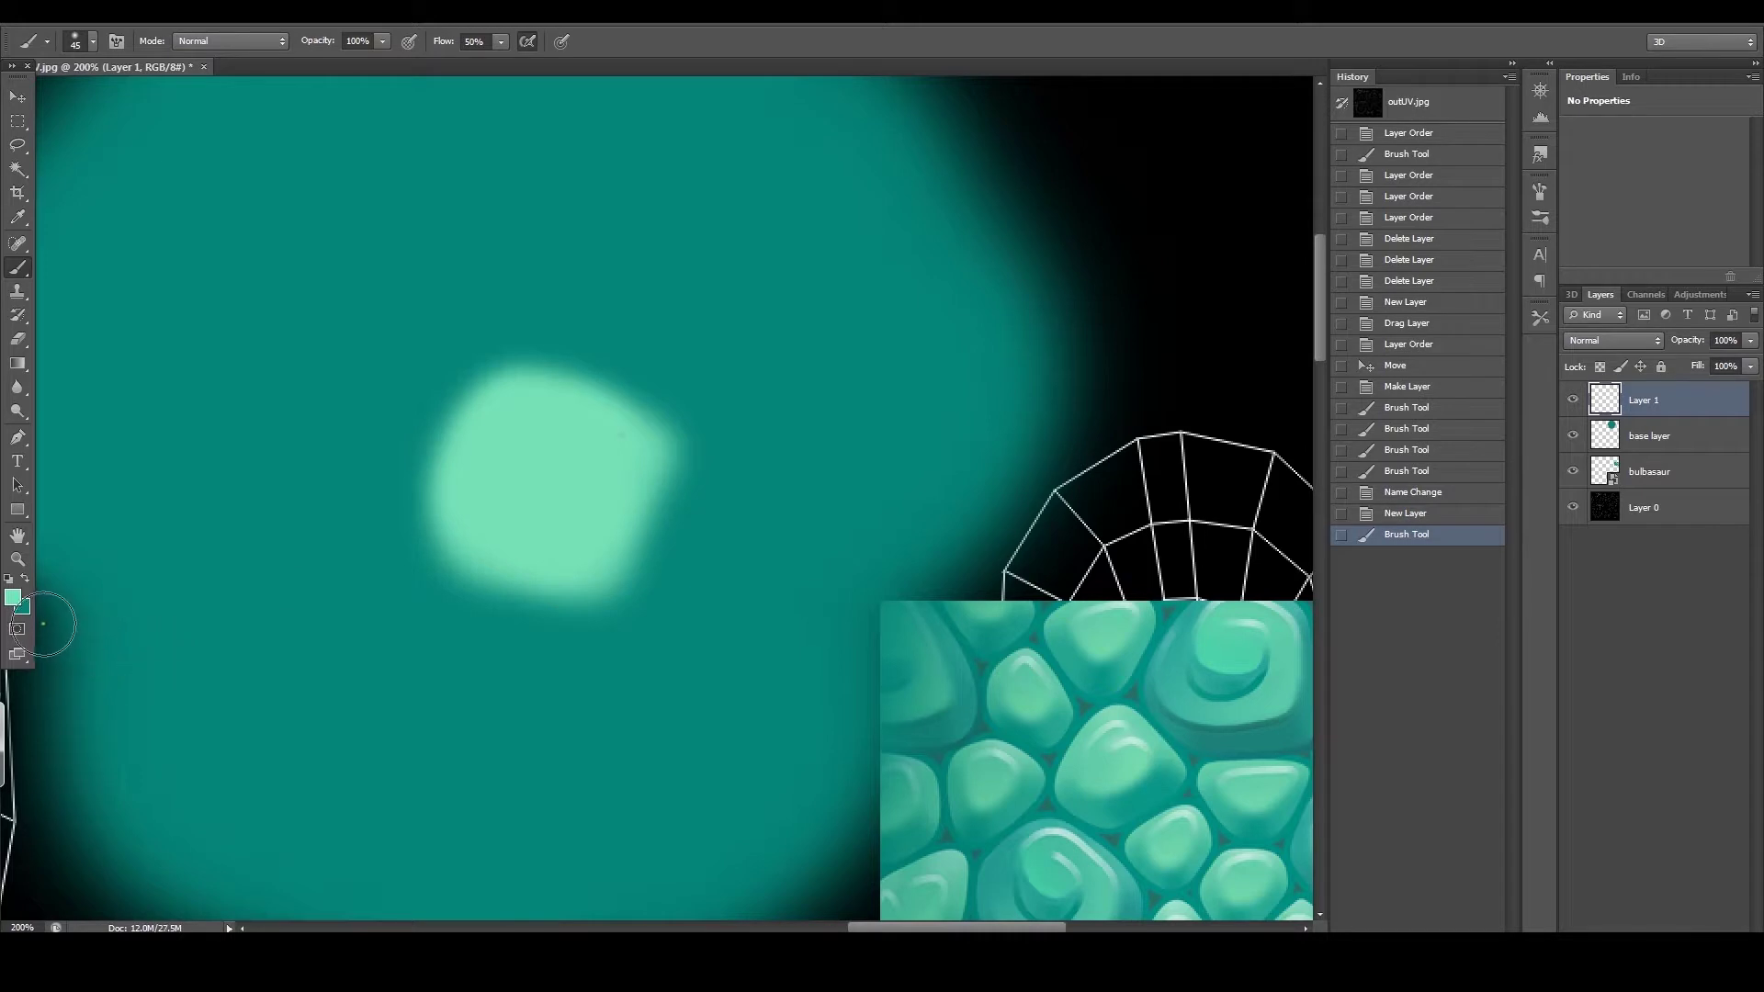
# Step: Keep the mint as background color, set the foreground to a darker green around 66b999 based on the painted stone, and reduce the brush to 31 px
pyautogui.click(18, 596)
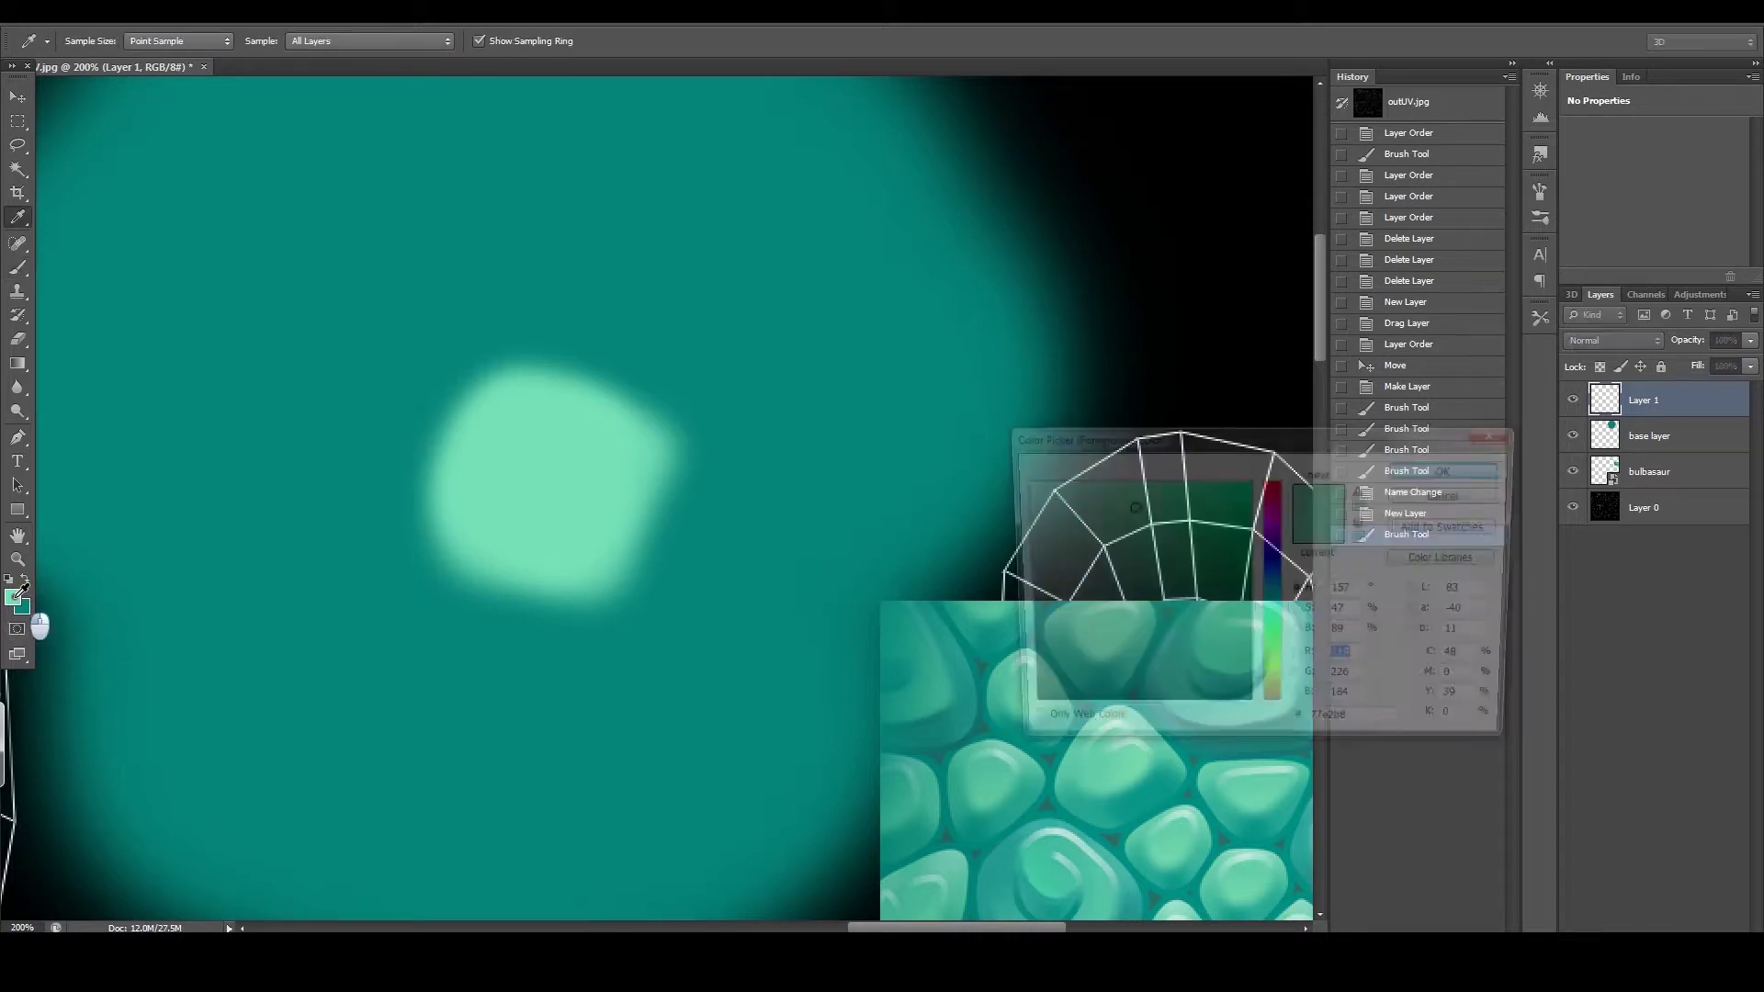
pyautogui.click(1447, 469)
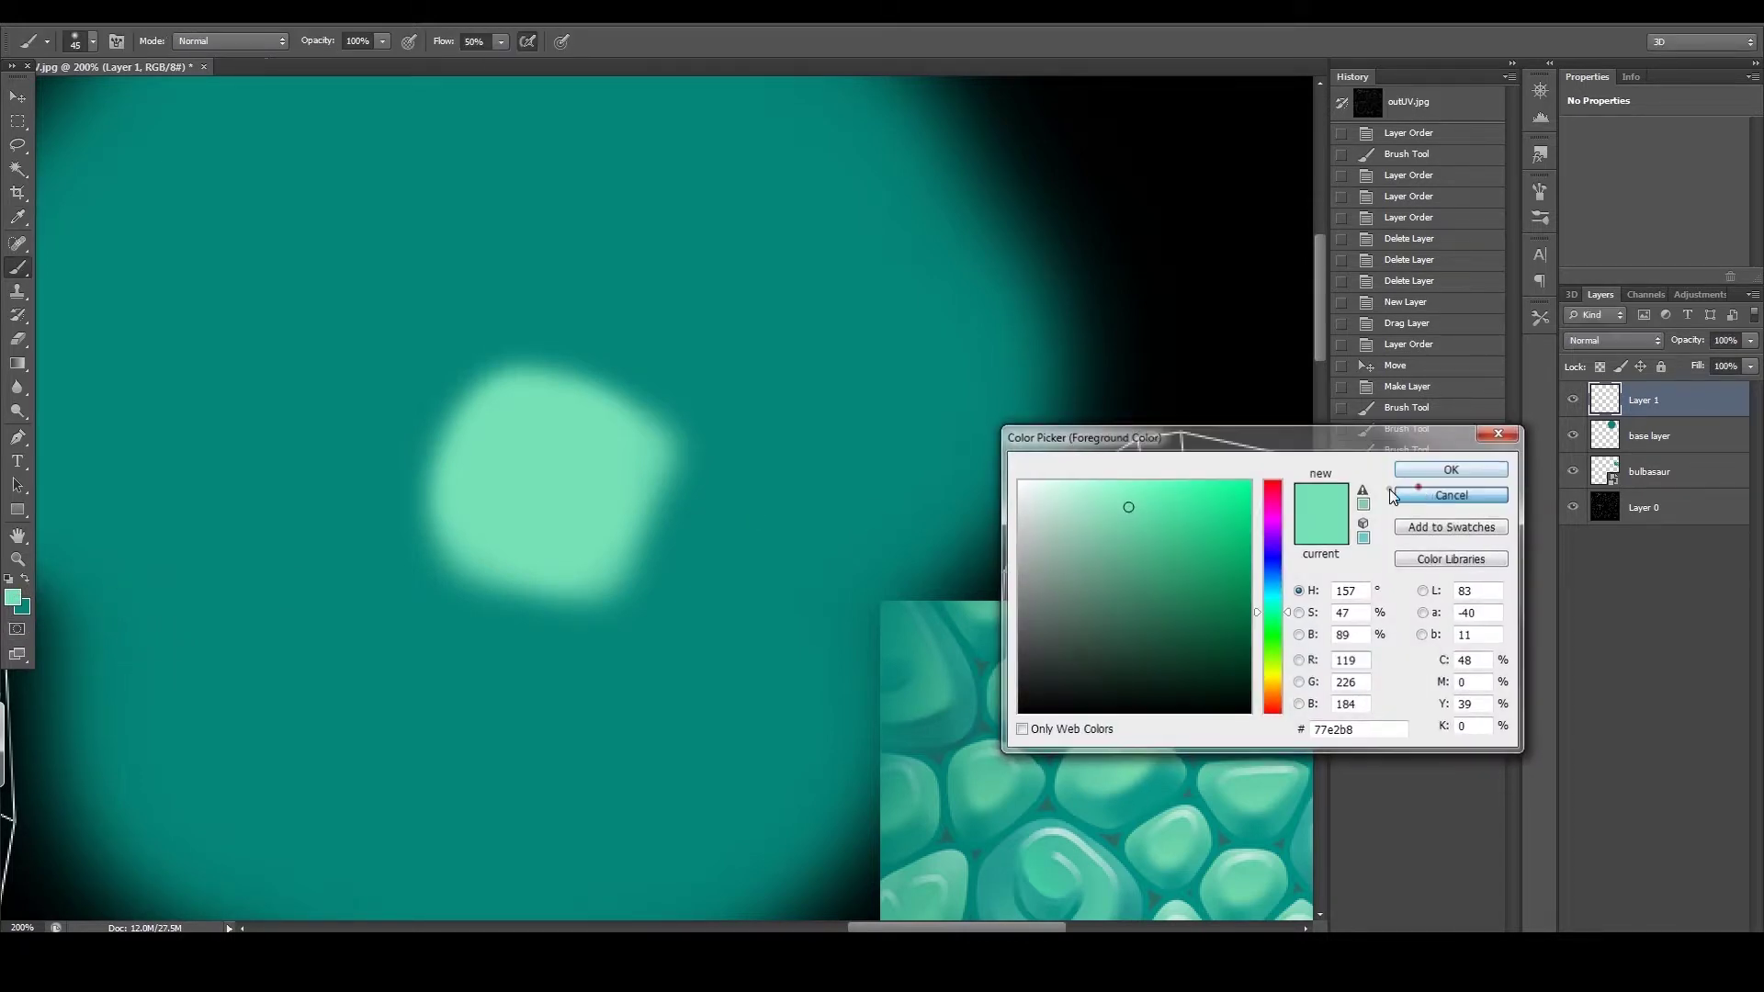
pyautogui.click(25, 579)
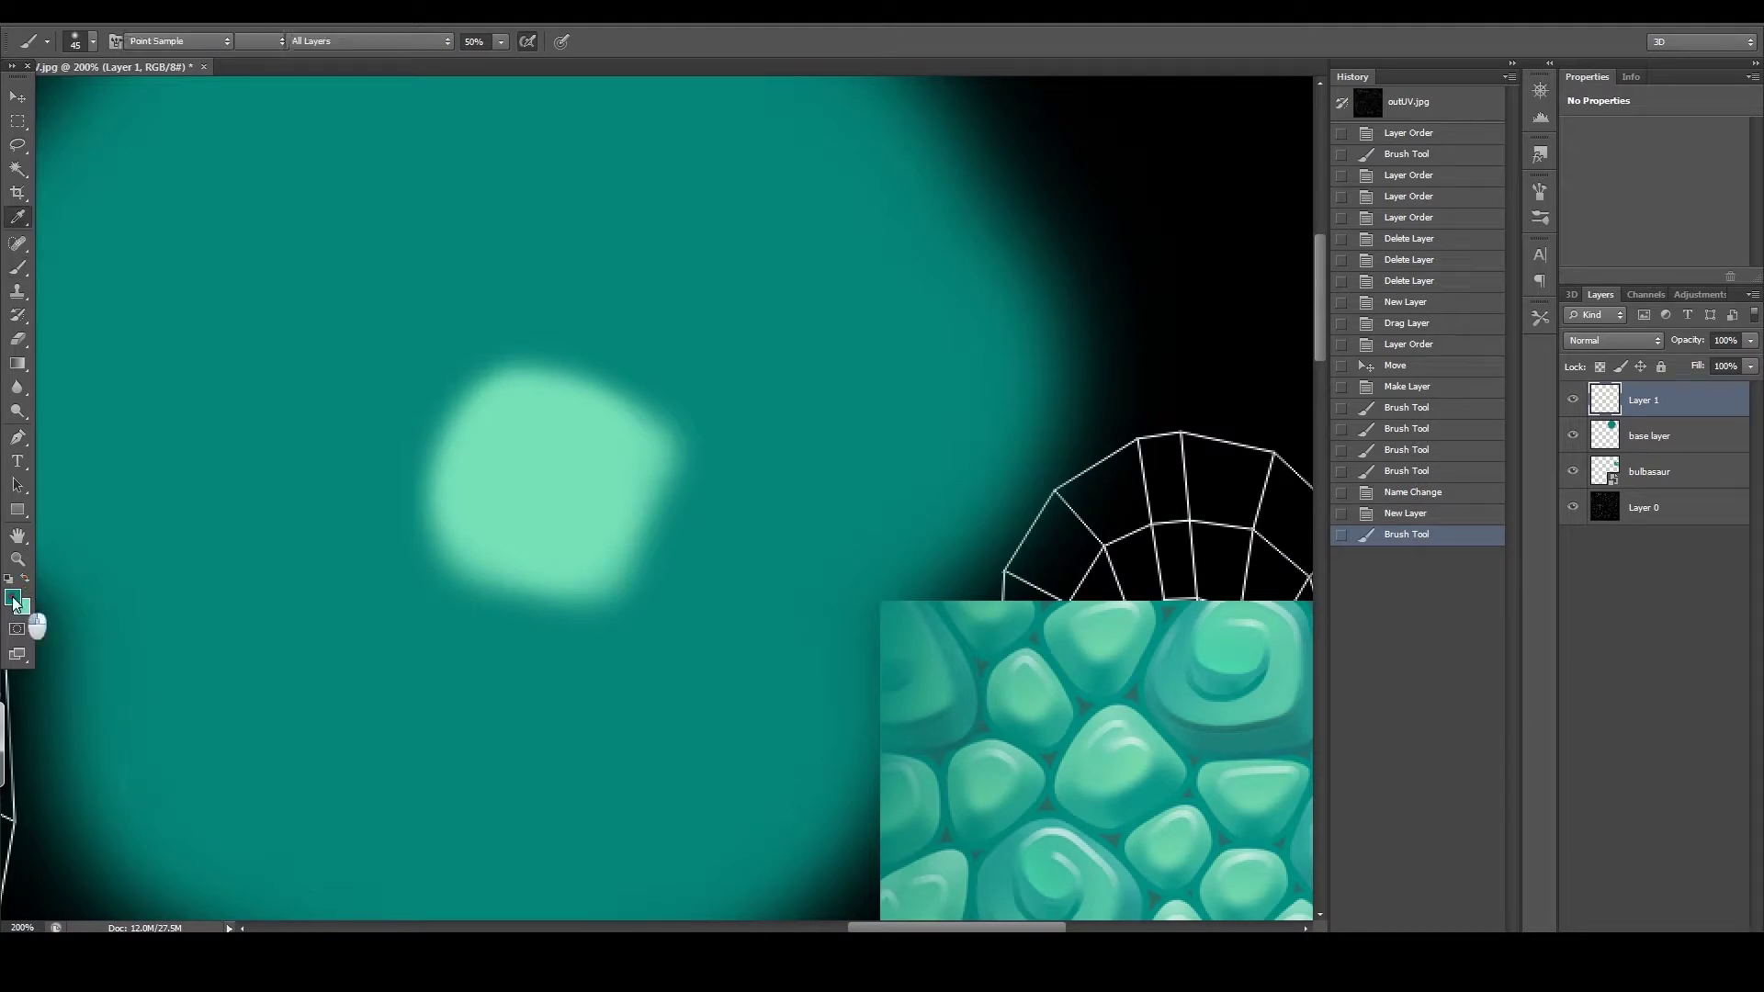
pyautogui.click(13, 597)
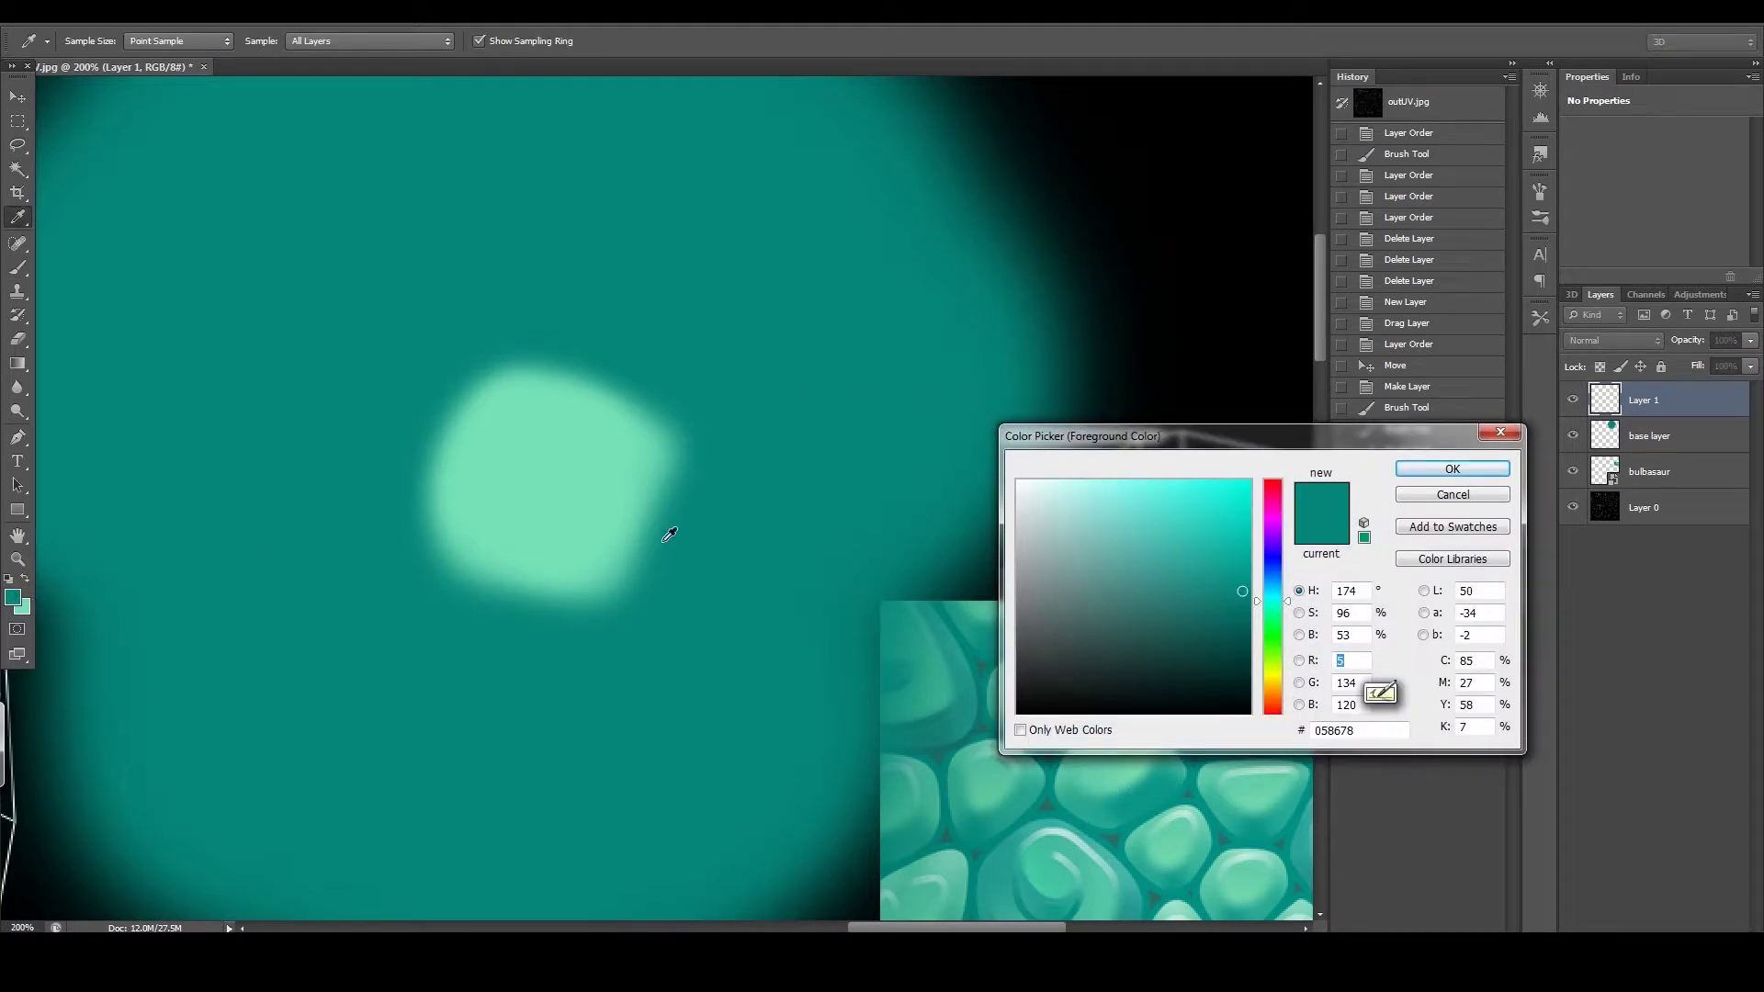
pyautogui.click(587, 493)
pyautogui.click(1135, 554)
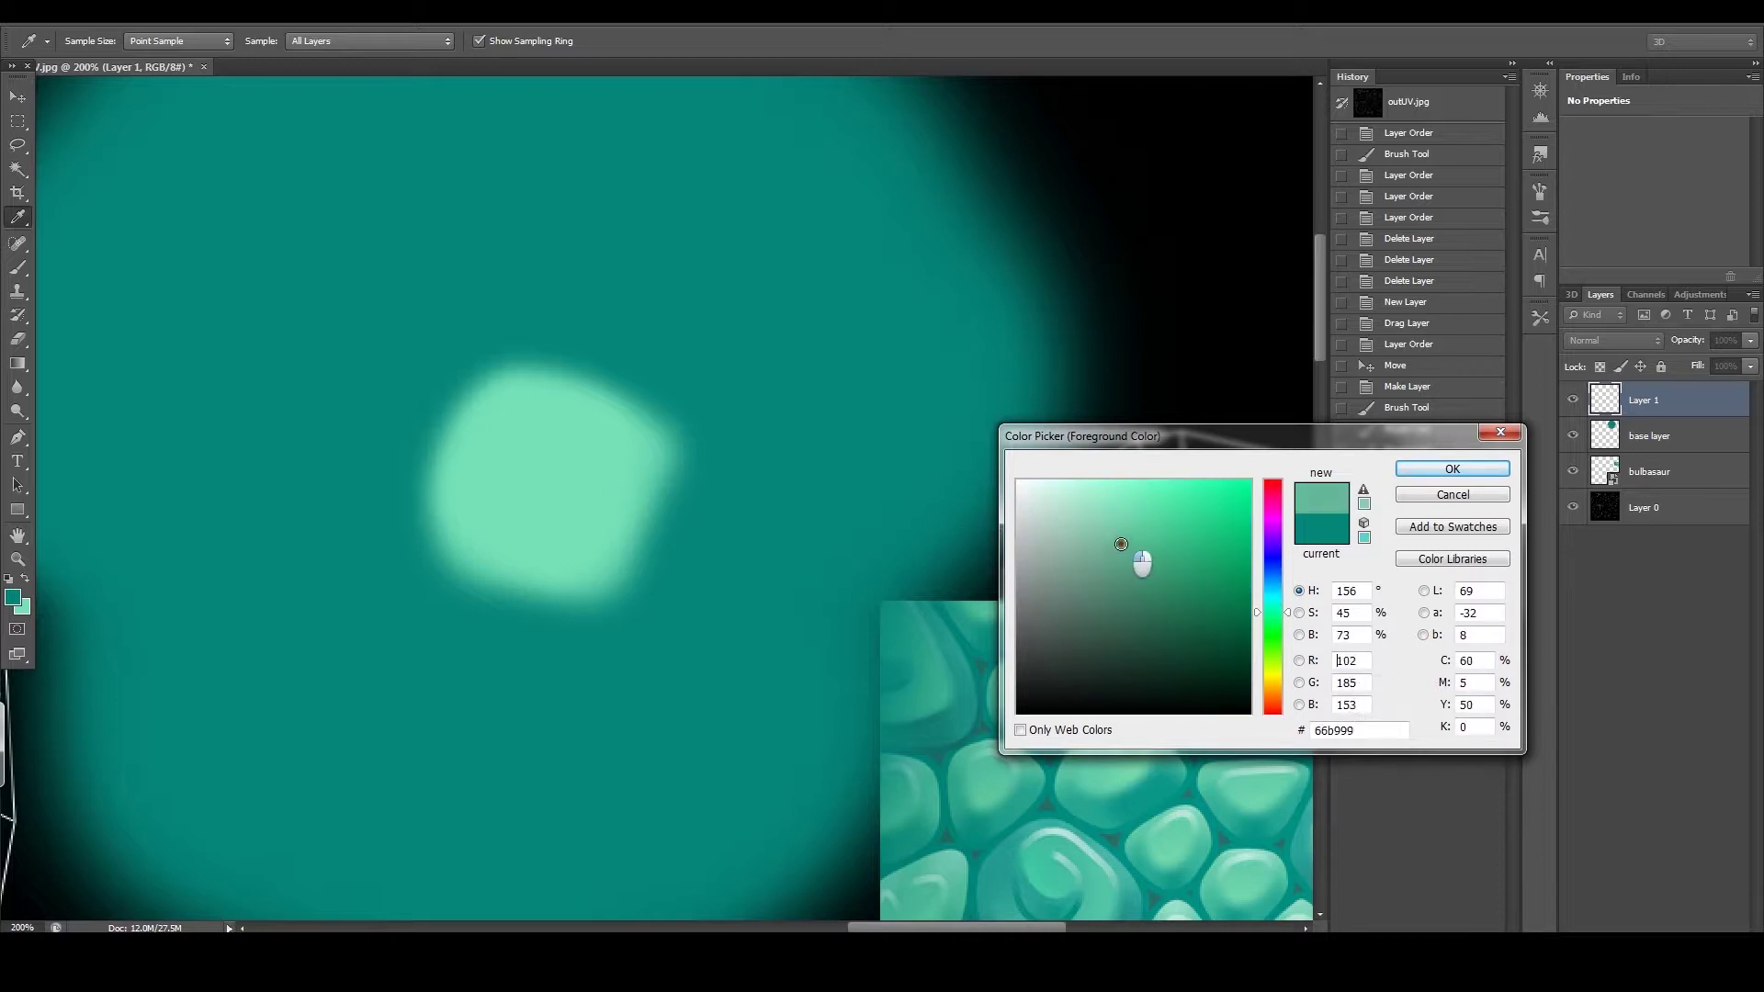
pyautogui.click(1453, 468)
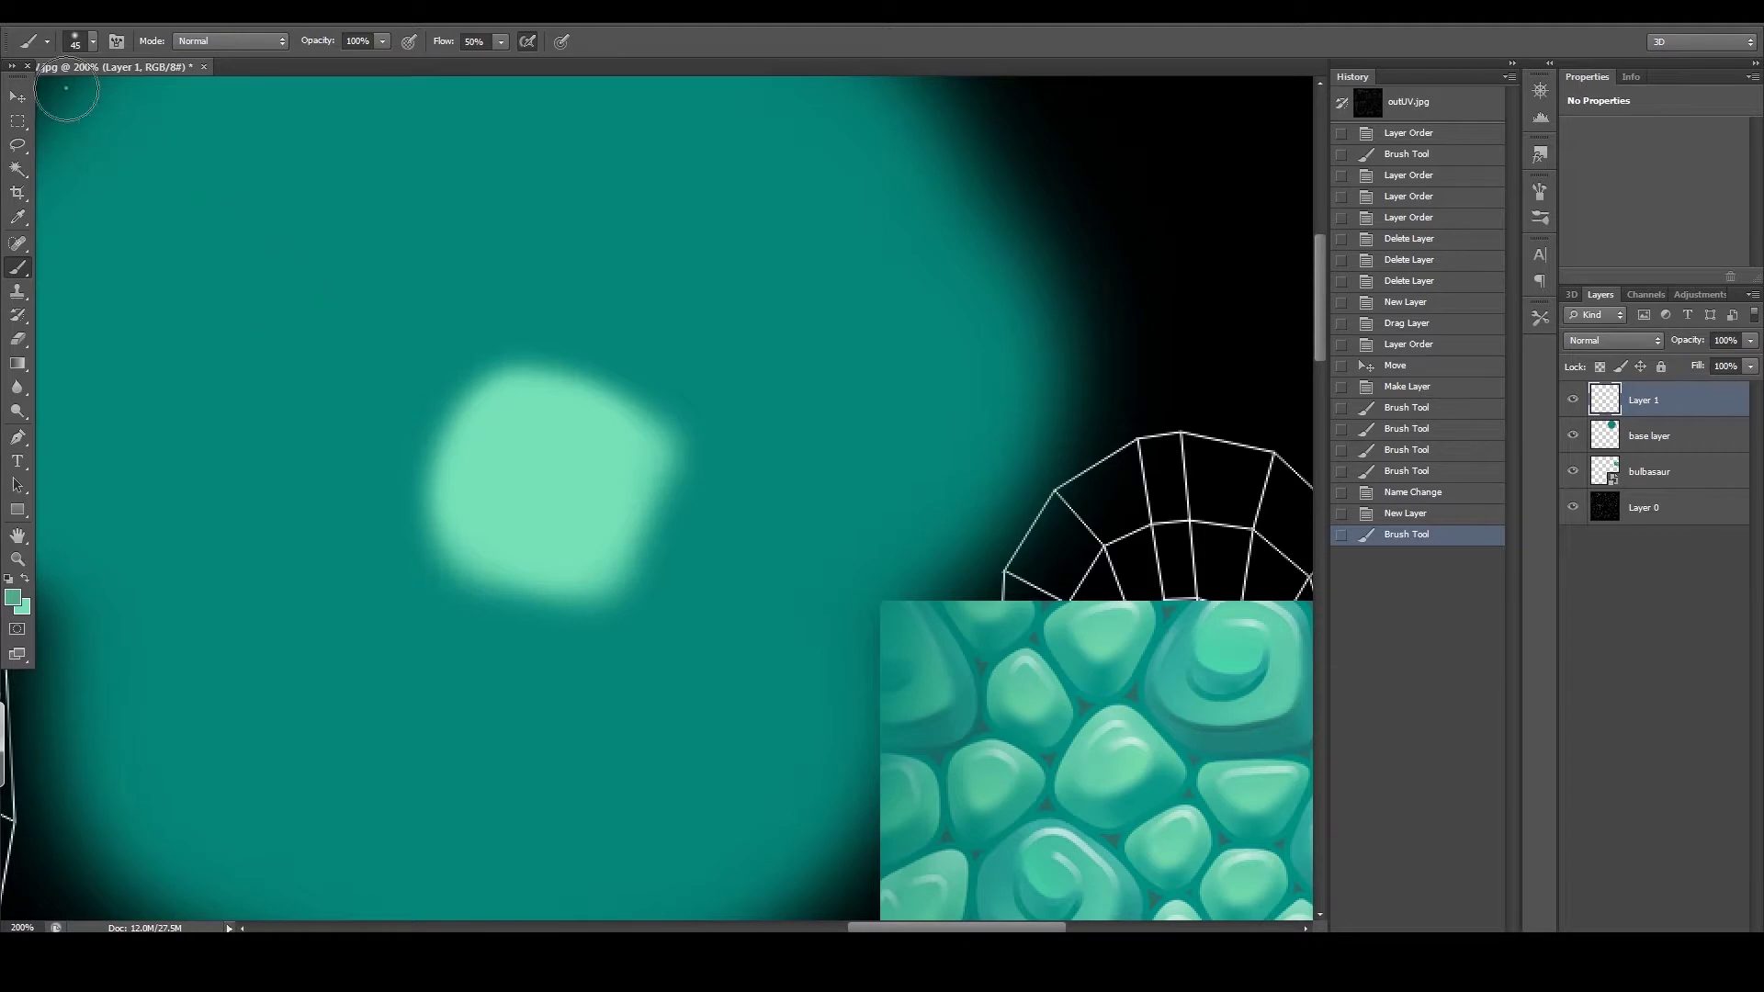
pyautogui.click(84, 41)
pyautogui.moveTo(56, 98); pyautogui.dragTo(53, 96)
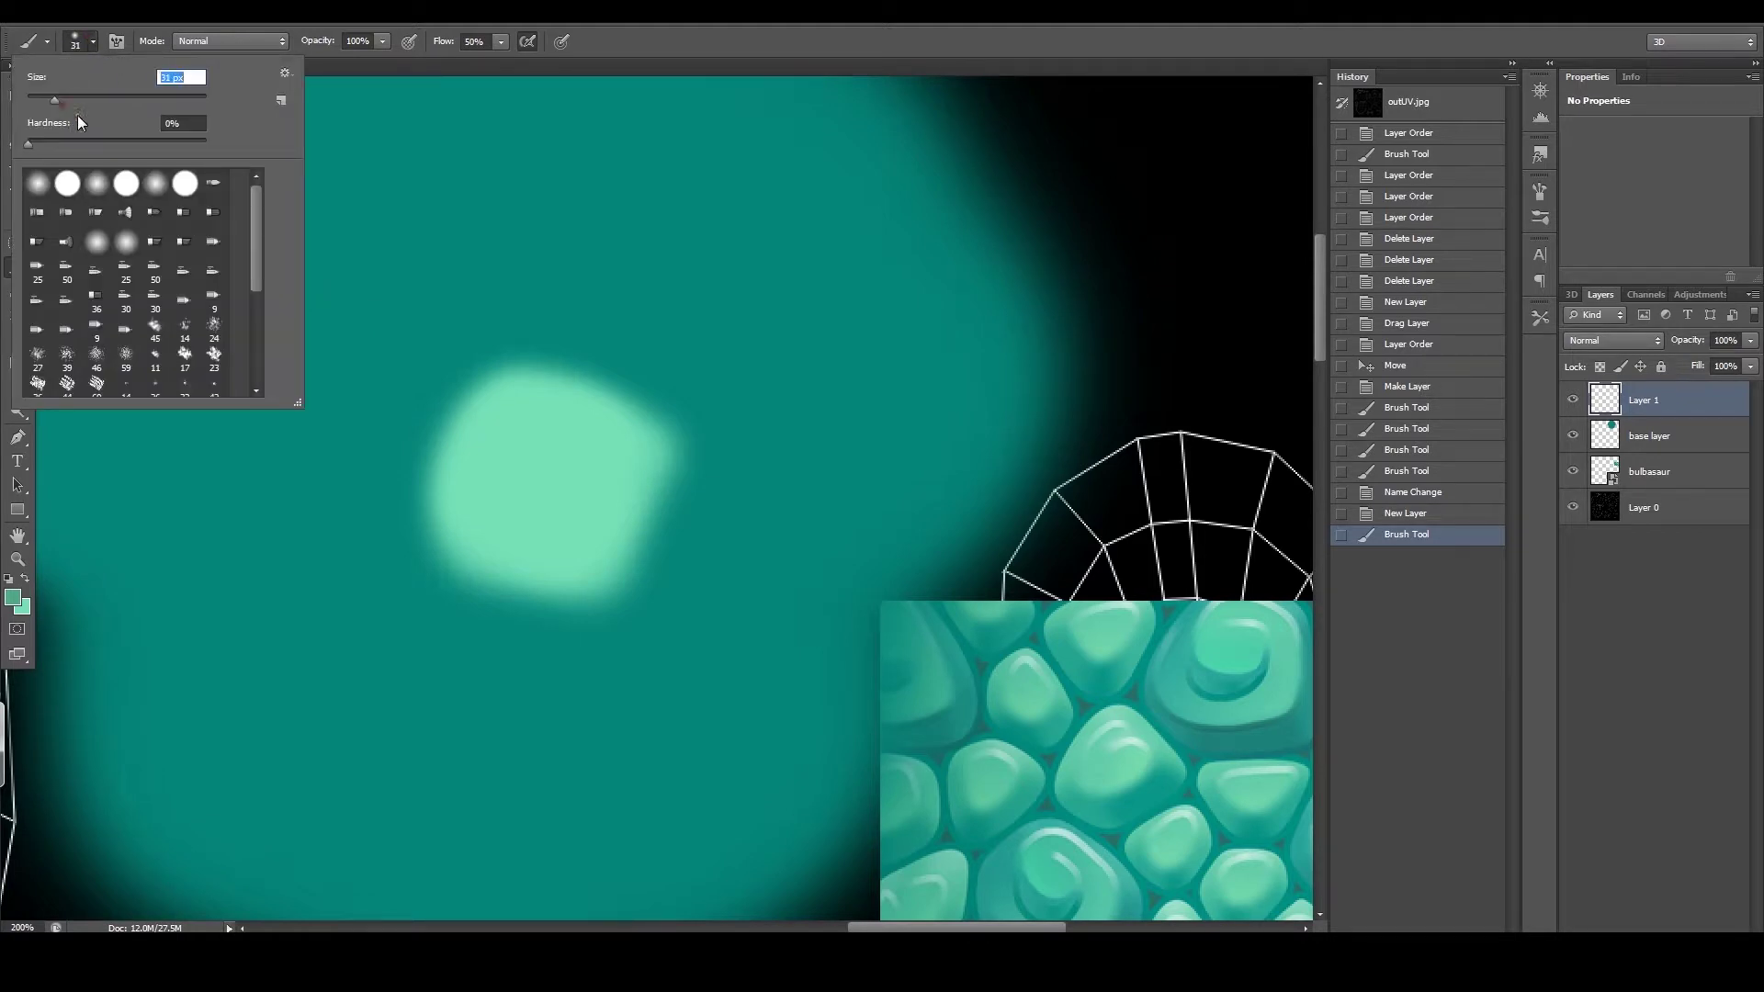
# Step: Paint darker green shading across the lower half of the mint stone
pyautogui.click(567, 517)
pyautogui.moveTo(516, 511)
pyautogui.mouseDown()
pyautogui.moveTo(604, 486)
pyautogui.moveTo(604, 517)
pyautogui.moveTo(577, 536)
pyautogui.moveTo(486, 509)
pyautogui.moveTo(496, 540)
pyautogui.moveTo(550, 550)
pyautogui.moveTo(601, 528)
pyautogui.moveTo(620, 473)
pyautogui.moveTo(612, 554)
pyautogui.moveTo(545, 560)
pyautogui.moveTo(475, 497)
pyautogui.moveTo(532, 542)
pyautogui.moveTo(621, 477)
pyautogui.mouseUp()
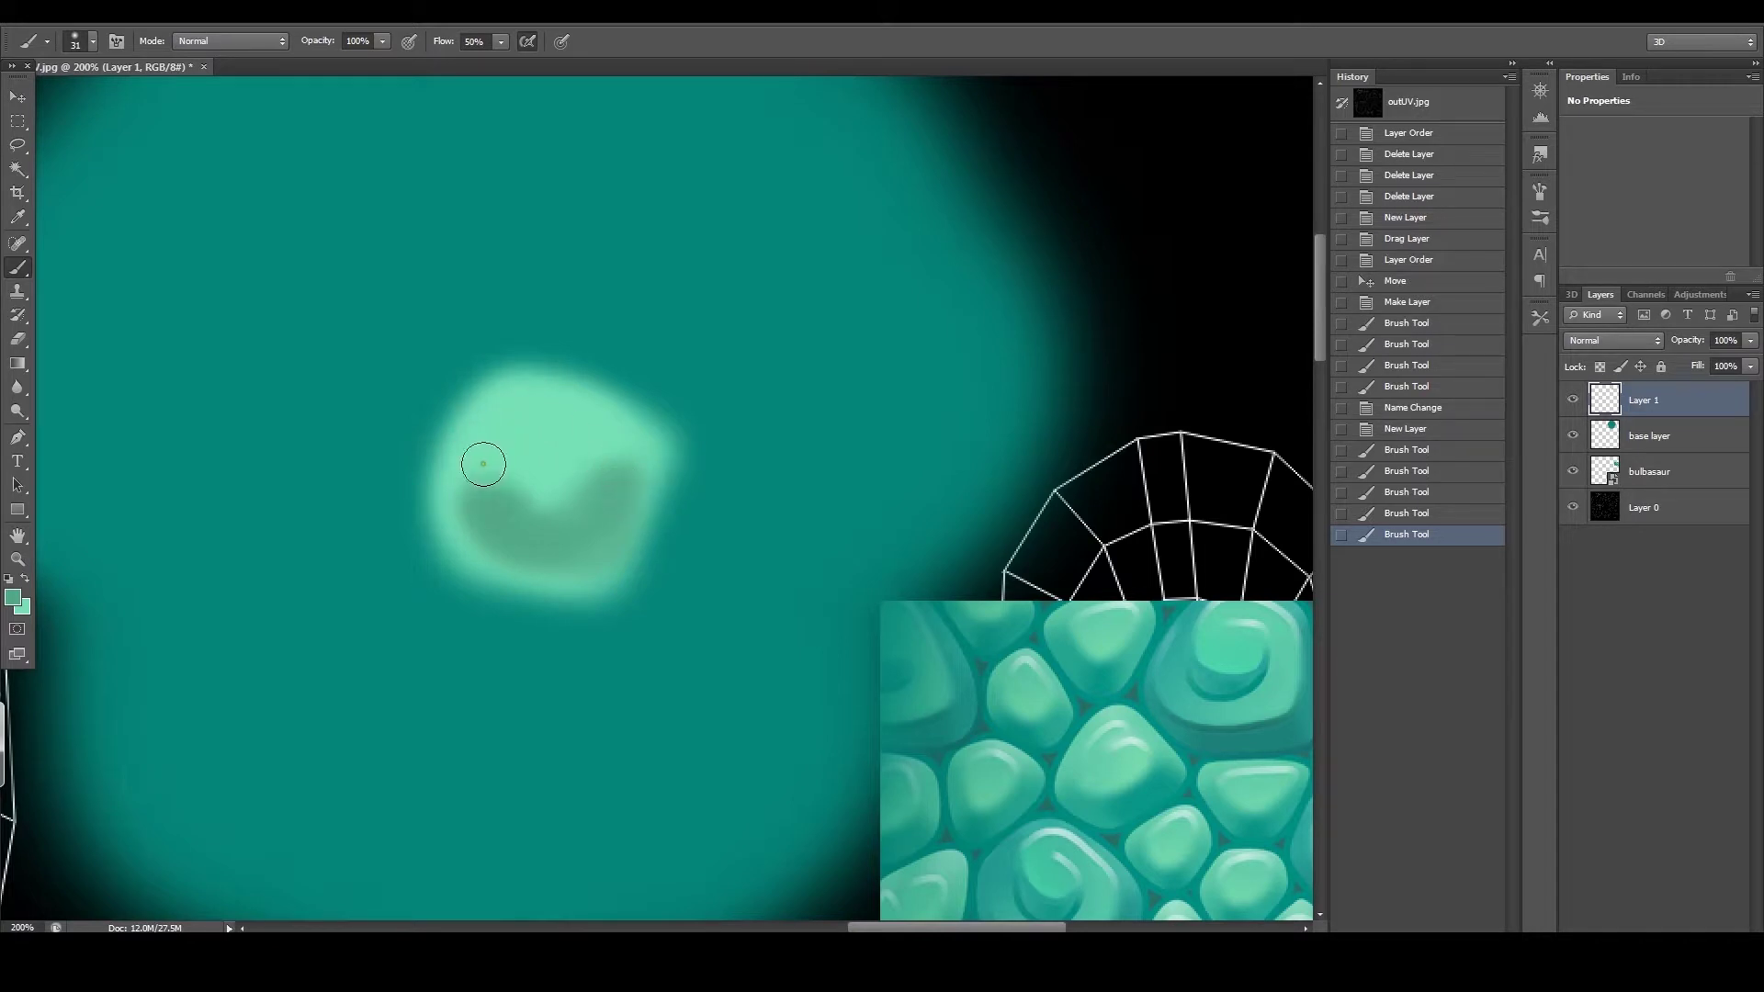
pyautogui.moveTo(474, 511)
pyautogui.mouseDown()
pyautogui.moveTo(555, 595)
pyautogui.moveTo(599, 560)
pyautogui.moveTo(628, 495)
pyautogui.mouseUp()
pyautogui.moveTo(602, 557); pyautogui.dragTo(516, 563)
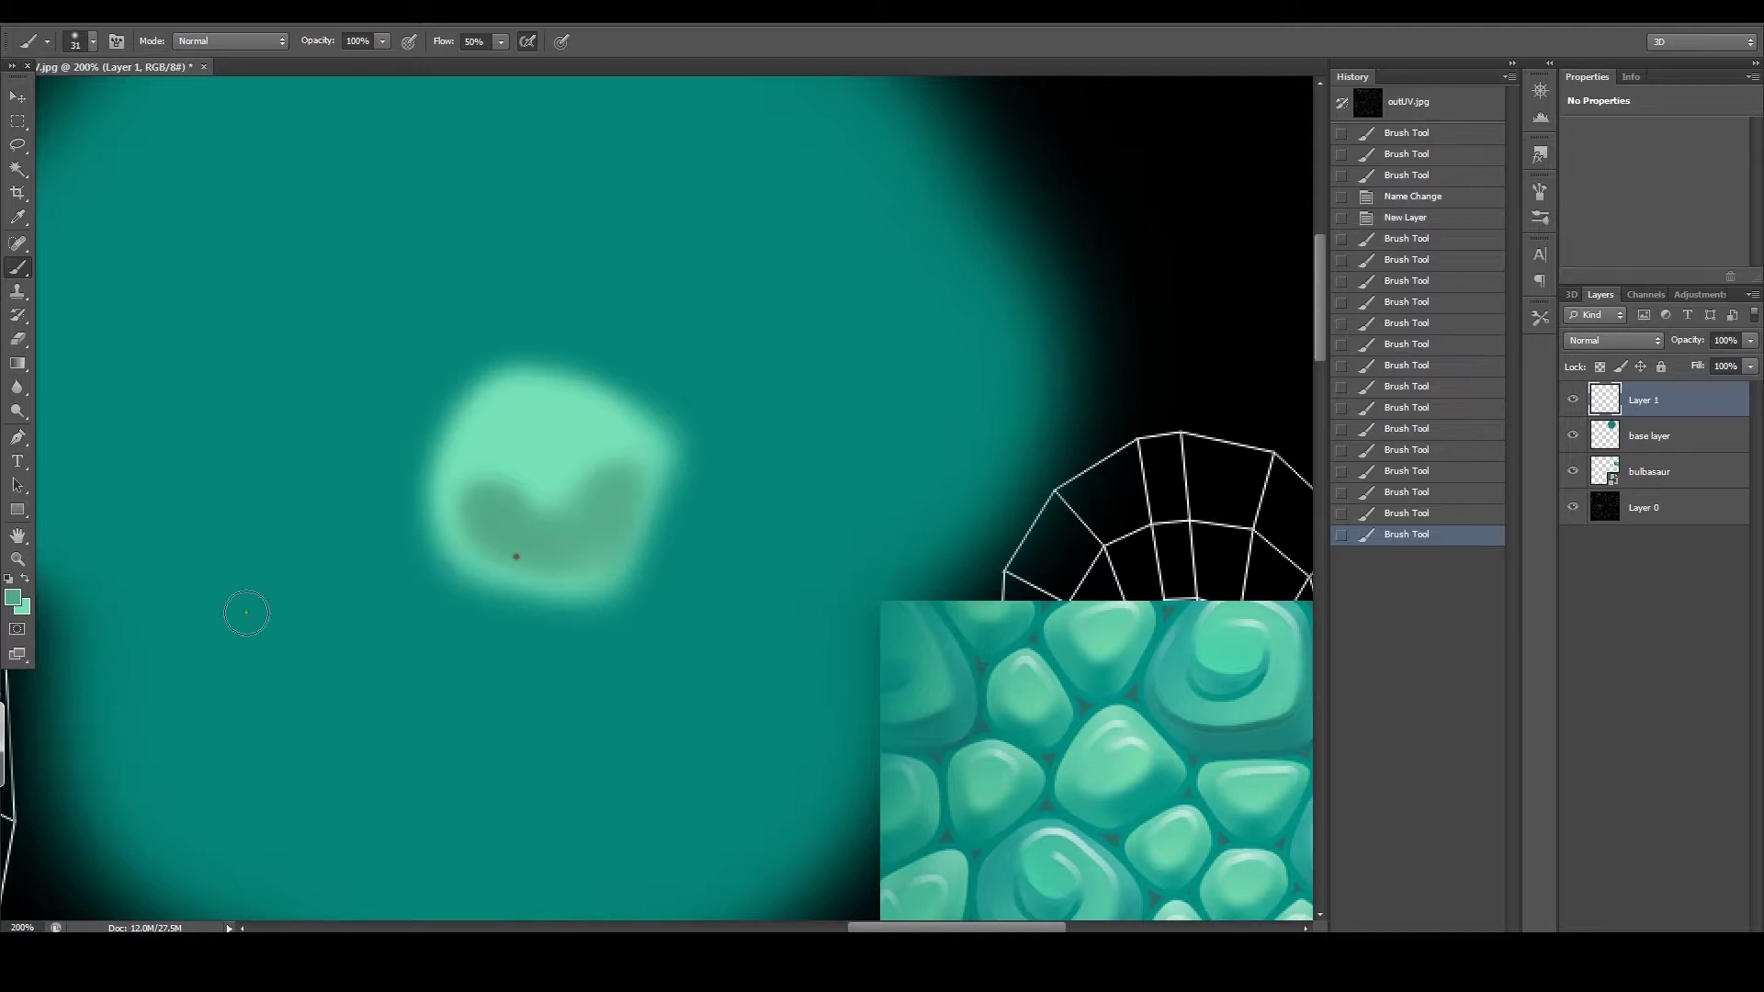
# Step: Reset the brush to the Airbrush Soft Round 50% flow preset and set its size to 33 px for close-up work on the stone
pyautogui.click(17, 559)
pyautogui.moveTo(495, 484)
pyautogui.mouseDown()
pyautogui.moveTo(547, 488)
pyautogui.moveTo(490, 482)
pyautogui.mouseUp()
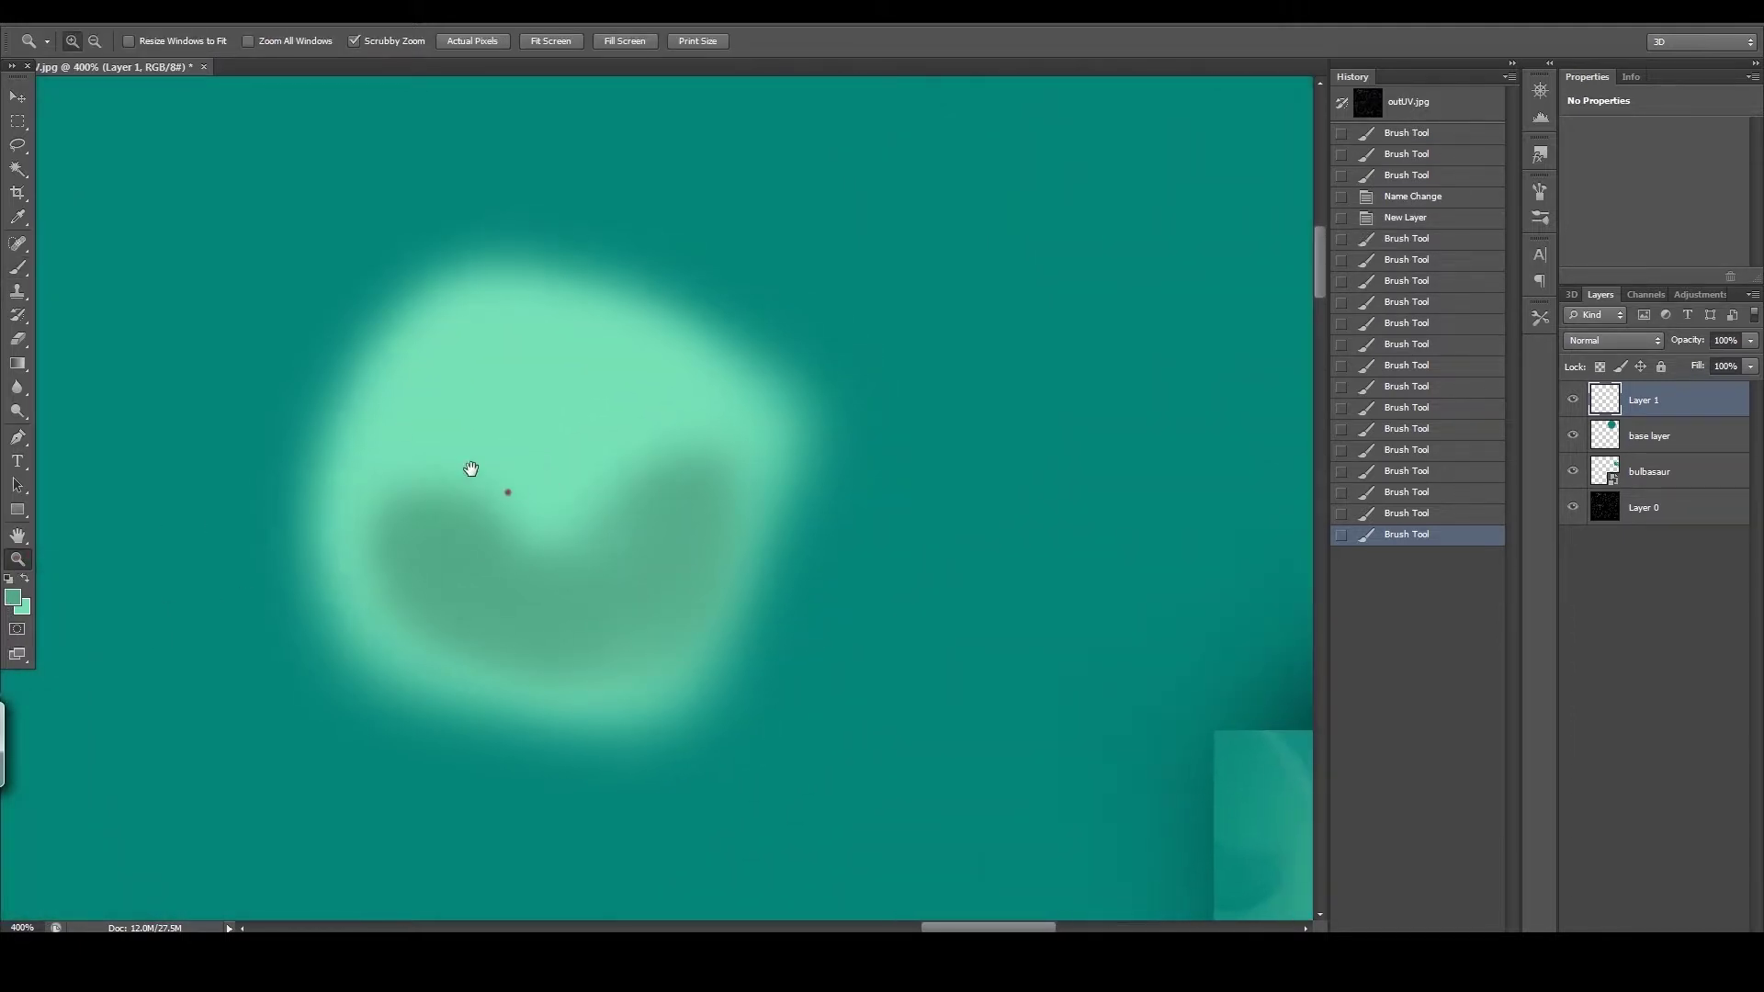
pyautogui.click(18, 267)
pyautogui.click(46, 41)
pyautogui.click(63, 102)
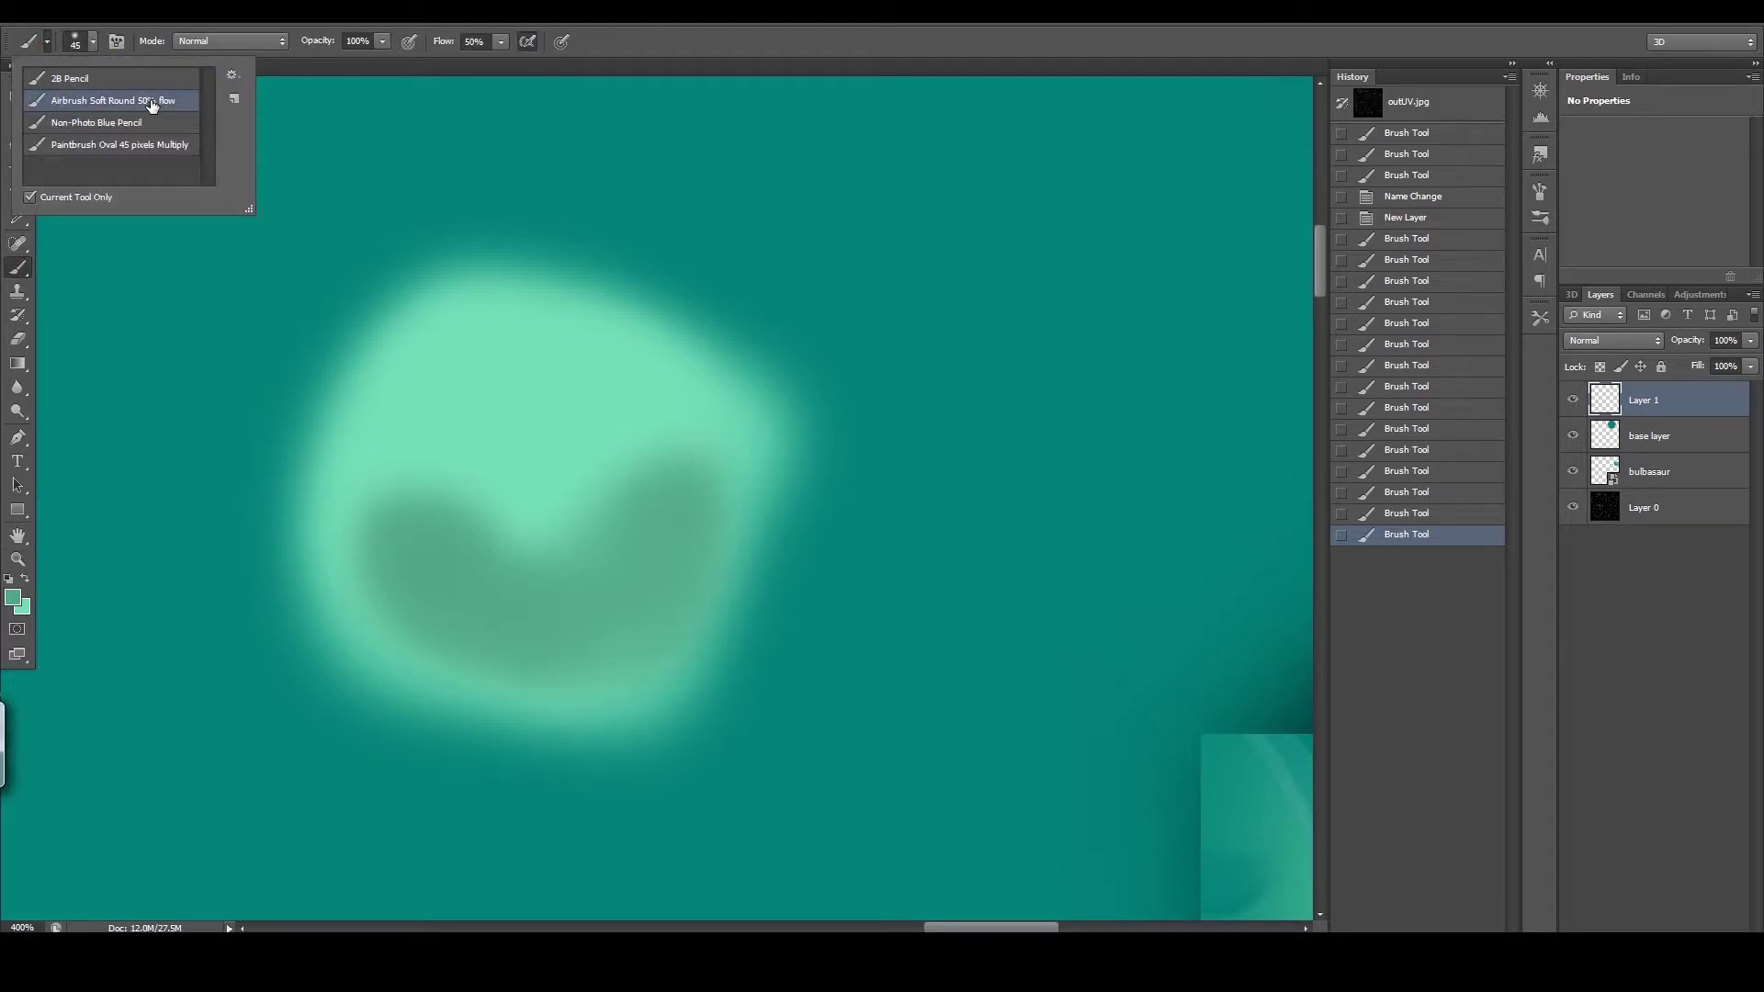
pyautogui.click(85, 39)
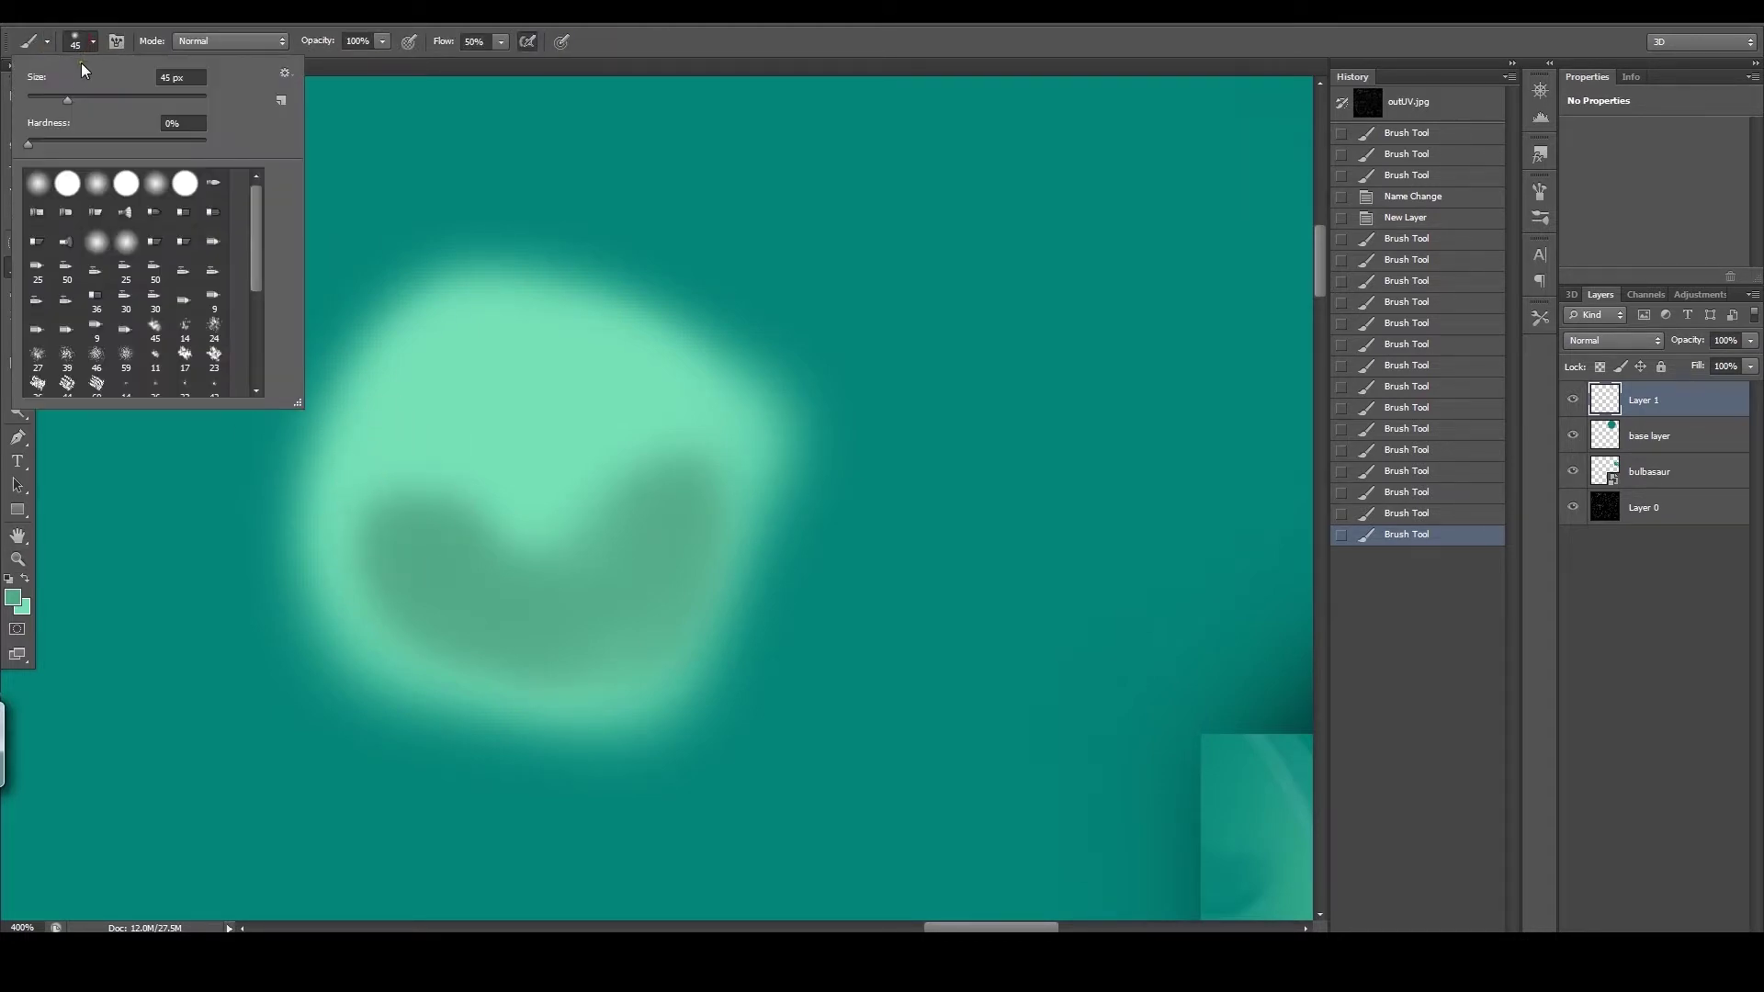
pyautogui.moveTo(54, 97); pyautogui.dragTo(56, 97)
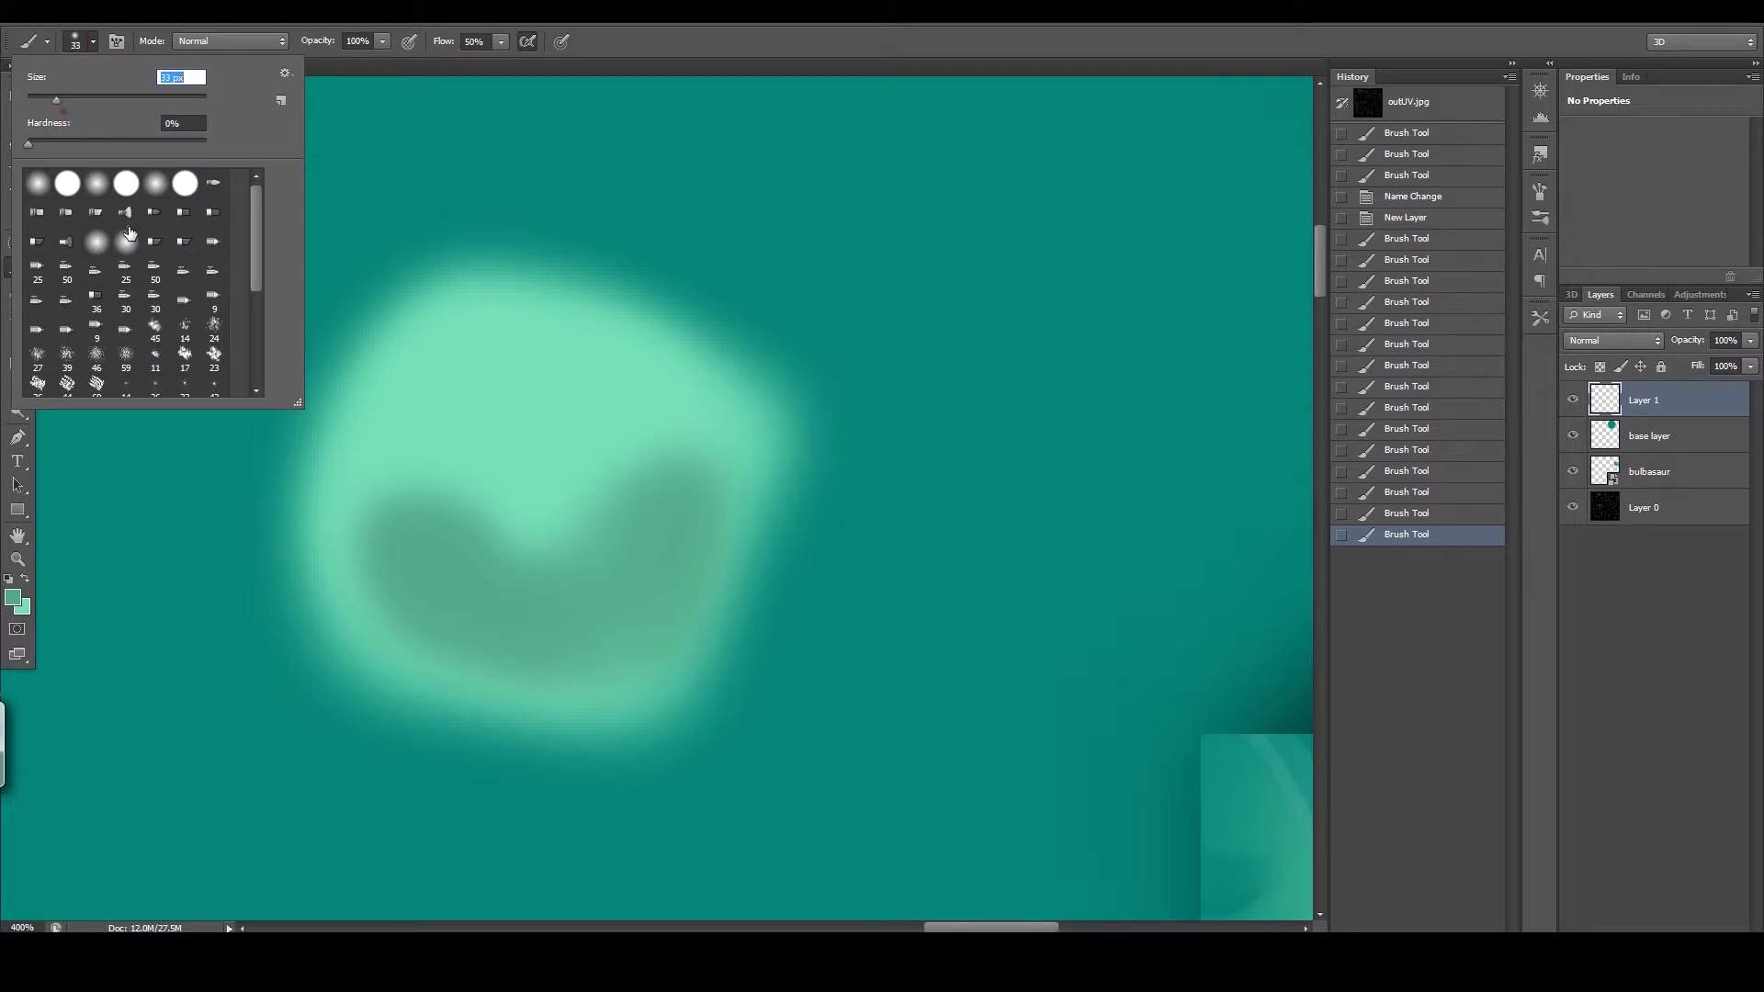
# Step: Soften the upper edge of the stone's dark shading with an intermediate green
pyautogui.click(390, 483)
pyautogui.click(397, 479)
pyautogui.click(414, 493)
pyautogui.click(424, 497)
pyautogui.click(443, 492)
pyautogui.moveTo(455, 507)
pyautogui.mouseDown()
pyautogui.moveTo(478, 541)
pyautogui.moveTo(517, 549)
pyautogui.moveTo(622, 497)
pyautogui.mouseUp()
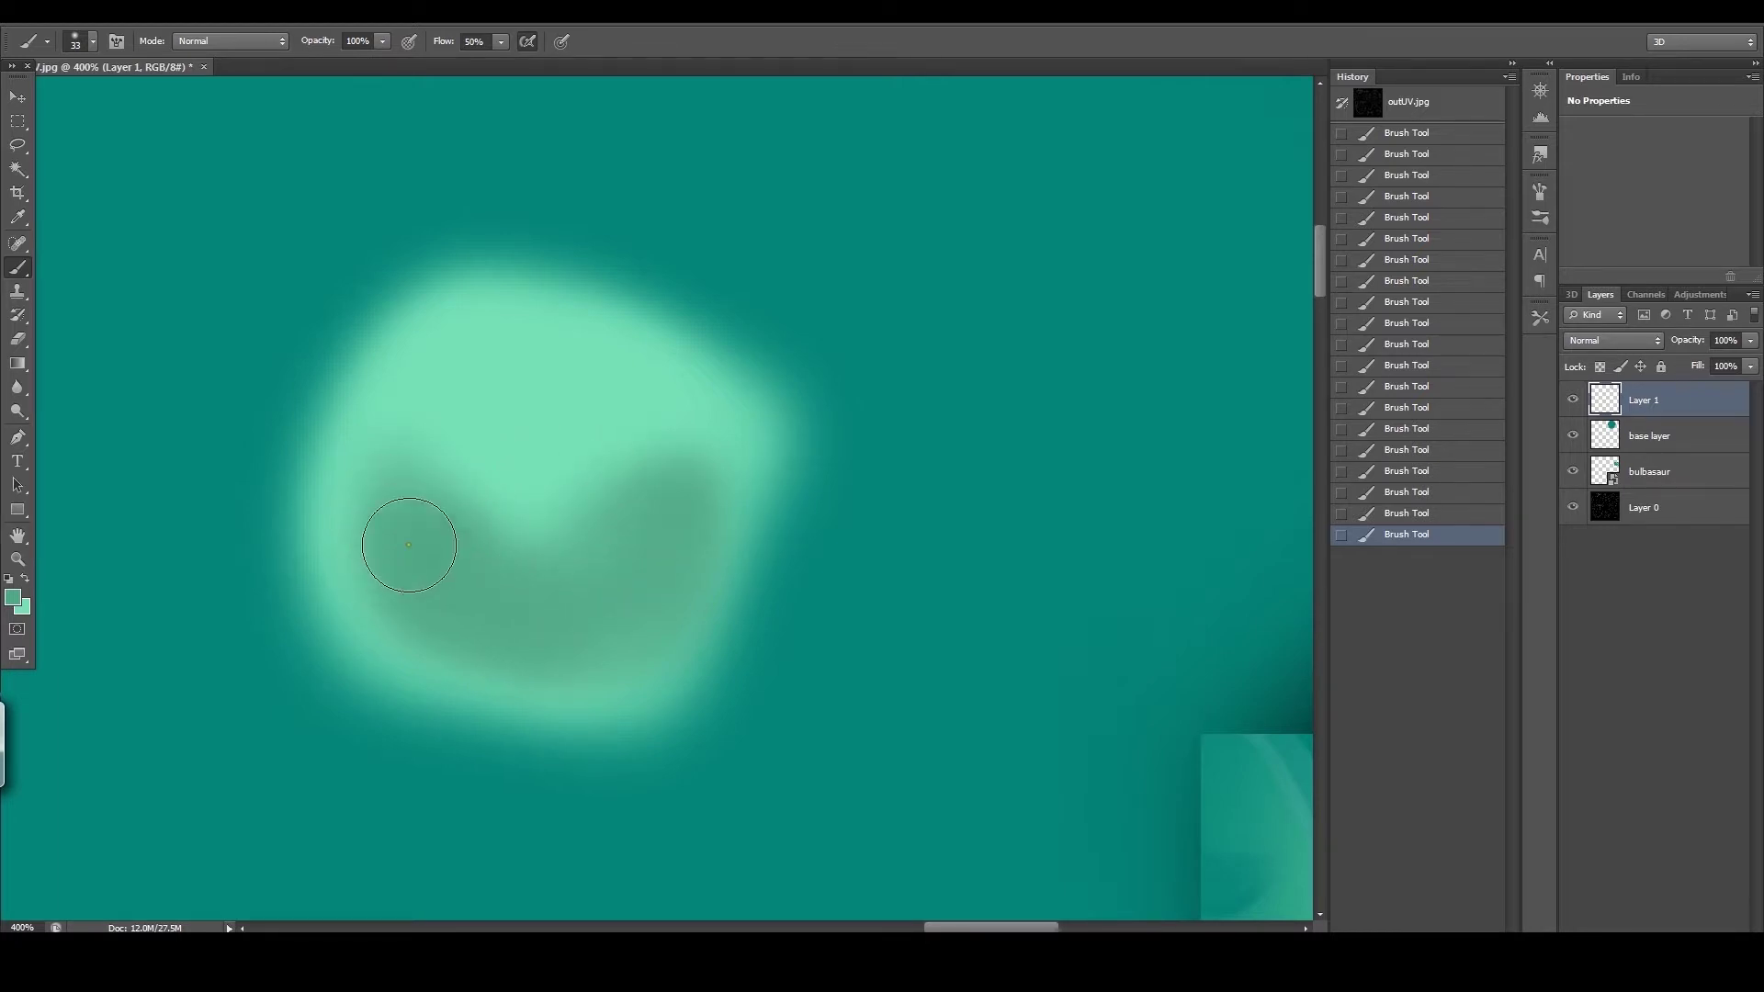
# Step: Blend the shading into the stone's center and left side with light mint strokes, leaving a smooth curved shadow
pyautogui.moveTo(438, 571); pyautogui.dragTo(414, 484)
pyautogui.keyDown('alt'); pyautogui.click(494, 434); pyautogui.keyUp('alt')
pyautogui.moveTo(551, 529)
pyautogui.mouseDown()
pyautogui.moveTo(563, 494)
pyautogui.moveTo(634, 493)
pyautogui.mouseUp()
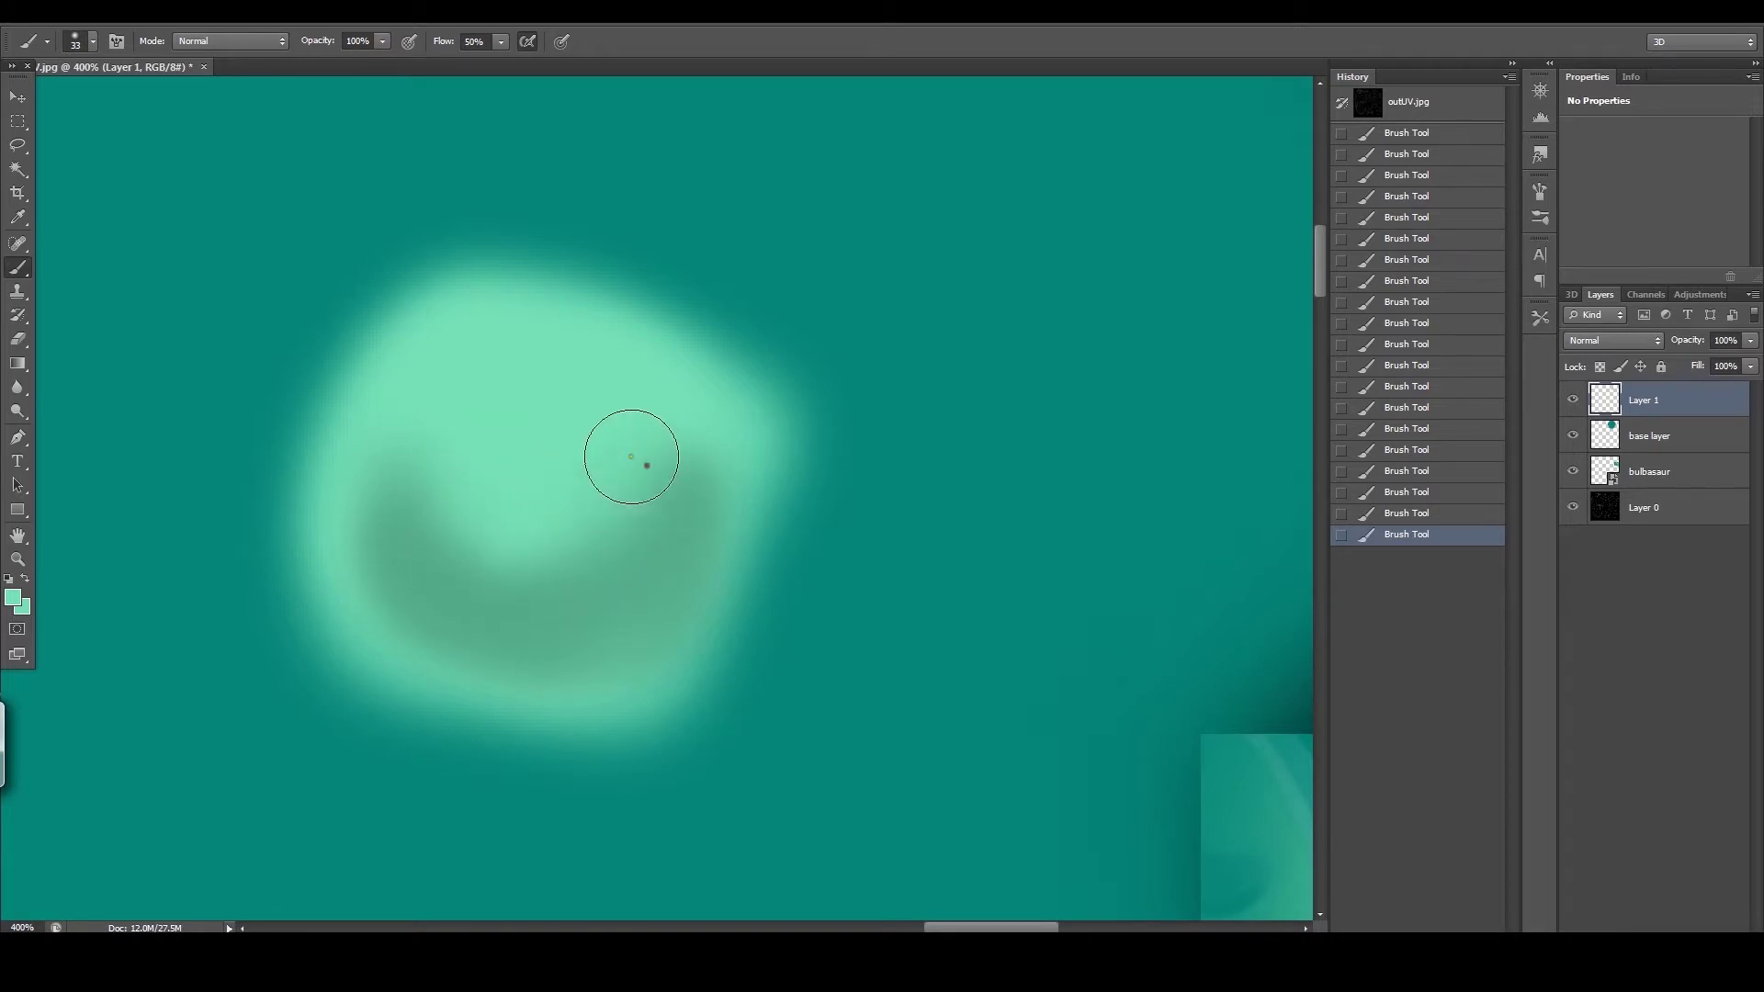
pyautogui.moveTo(438, 503)
pyautogui.mouseDown()
pyautogui.moveTo(370, 533)
pyautogui.moveTo(454, 576)
pyautogui.moveTo(532, 566)
pyautogui.moveTo(408, 530)
pyautogui.moveTo(361, 492)
pyautogui.moveTo(403, 509)
pyautogui.moveTo(398, 545)
pyautogui.moveTo(372, 492)
pyautogui.moveTo(377, 530)
pyautogui.mouseUp()
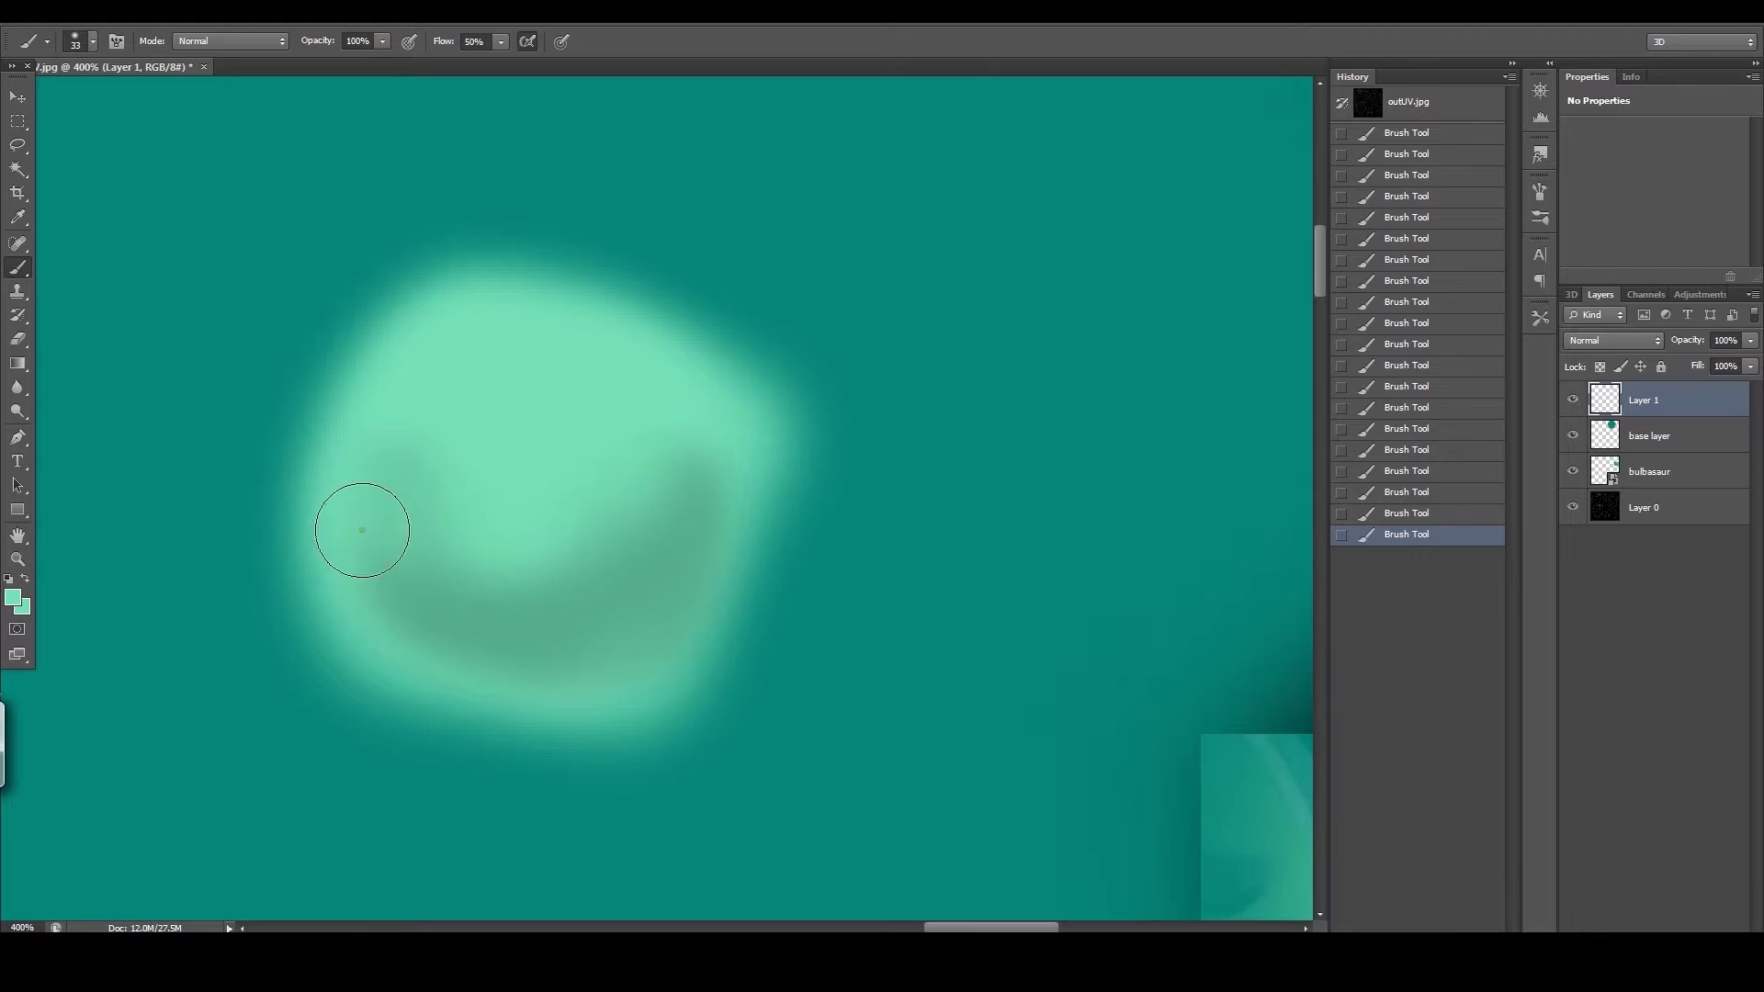
pyautogui.moveTo(382, 481)
pyautogui.mouseDown()
pyautogui.moveTo(406, 583)
pyautogui.moveTo(359, 445)
pyautogui.moveTo(408, 527)
pyautogui.moveTo(512, 583)
pyautogui.moveTo(590, 594)
pyautogui.moveTo(408, 598)
pyautogui.mouseUp()
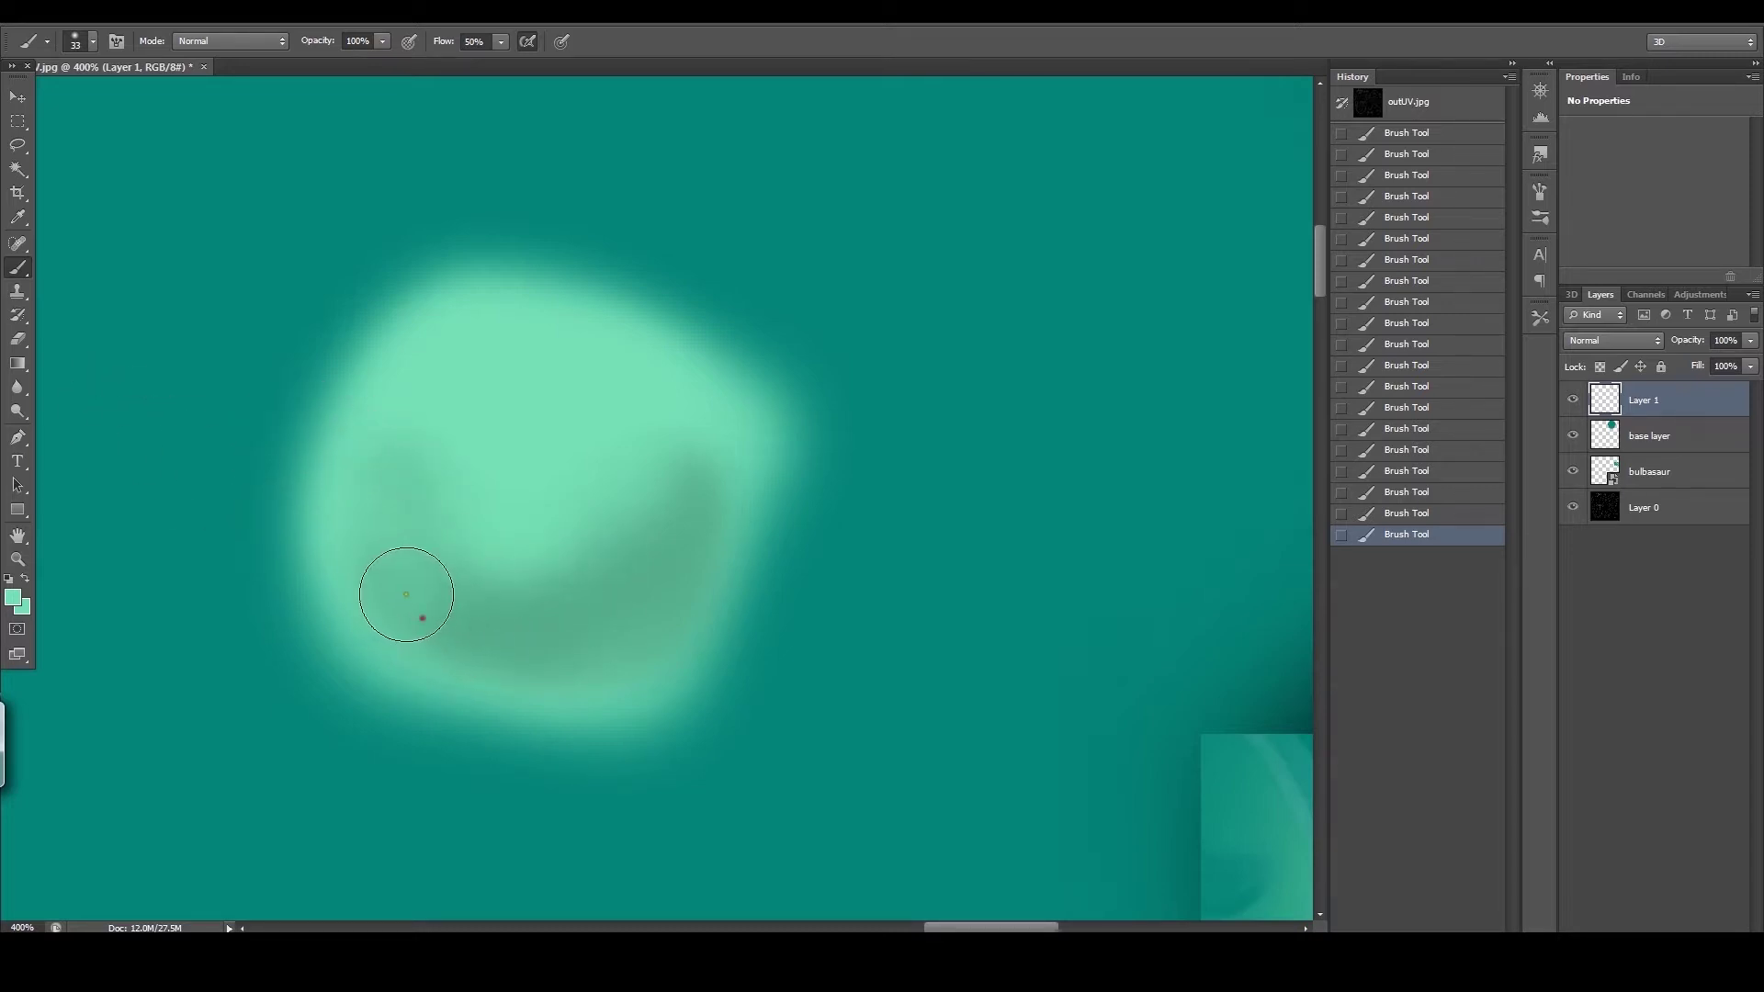
pyautogui.moveTo(434, 335)
pyautogui.mouseDown()
pyautogui.moveTo(590, 335)
pyautogui.moveTo(437, 367)
pyautogui.mouseUp()
pyautogui.moveTo(476, 564)
pyautogui.mouseDown()
pyautogui.moveTo(576, 535)
pyautogui.moveTo(563, 554)
pyautogui.moveTo(444, 552)
pyautogui.moveTo(397, 578)
pyautogui.moveTo(401, 617)
pyautogui.moveTo(491, 635)
pyautogui.moveTo(403, 591)
pyautogui.moveTo(433, 571)
pyautogui.mouseUp()
pyautogui.moveTo(471, 418)
pyautogui.mouseDown()
pyautogui.moveTo(424, 434)
pyautogui.moveTo(445, 483)
pyautogui.moveTo(404, 432)
pyautogui.moveTo(446, 522)
pyautogui.moveTo(452, 503)
pyautogui.moveTo(480, 556)
pyautogui.moveTo(537, 572)
pyautogui.moveTo(569, 578)
pyautogui.moveTo(599, 529)
pyautogui.mouseUp()
# Step: Extend the green shading down to the stone's lower edge and lower right corner using colors sampled from the stone
pyautogui.moveTo(782, 542); pyautogui.dragTo(724, 470)
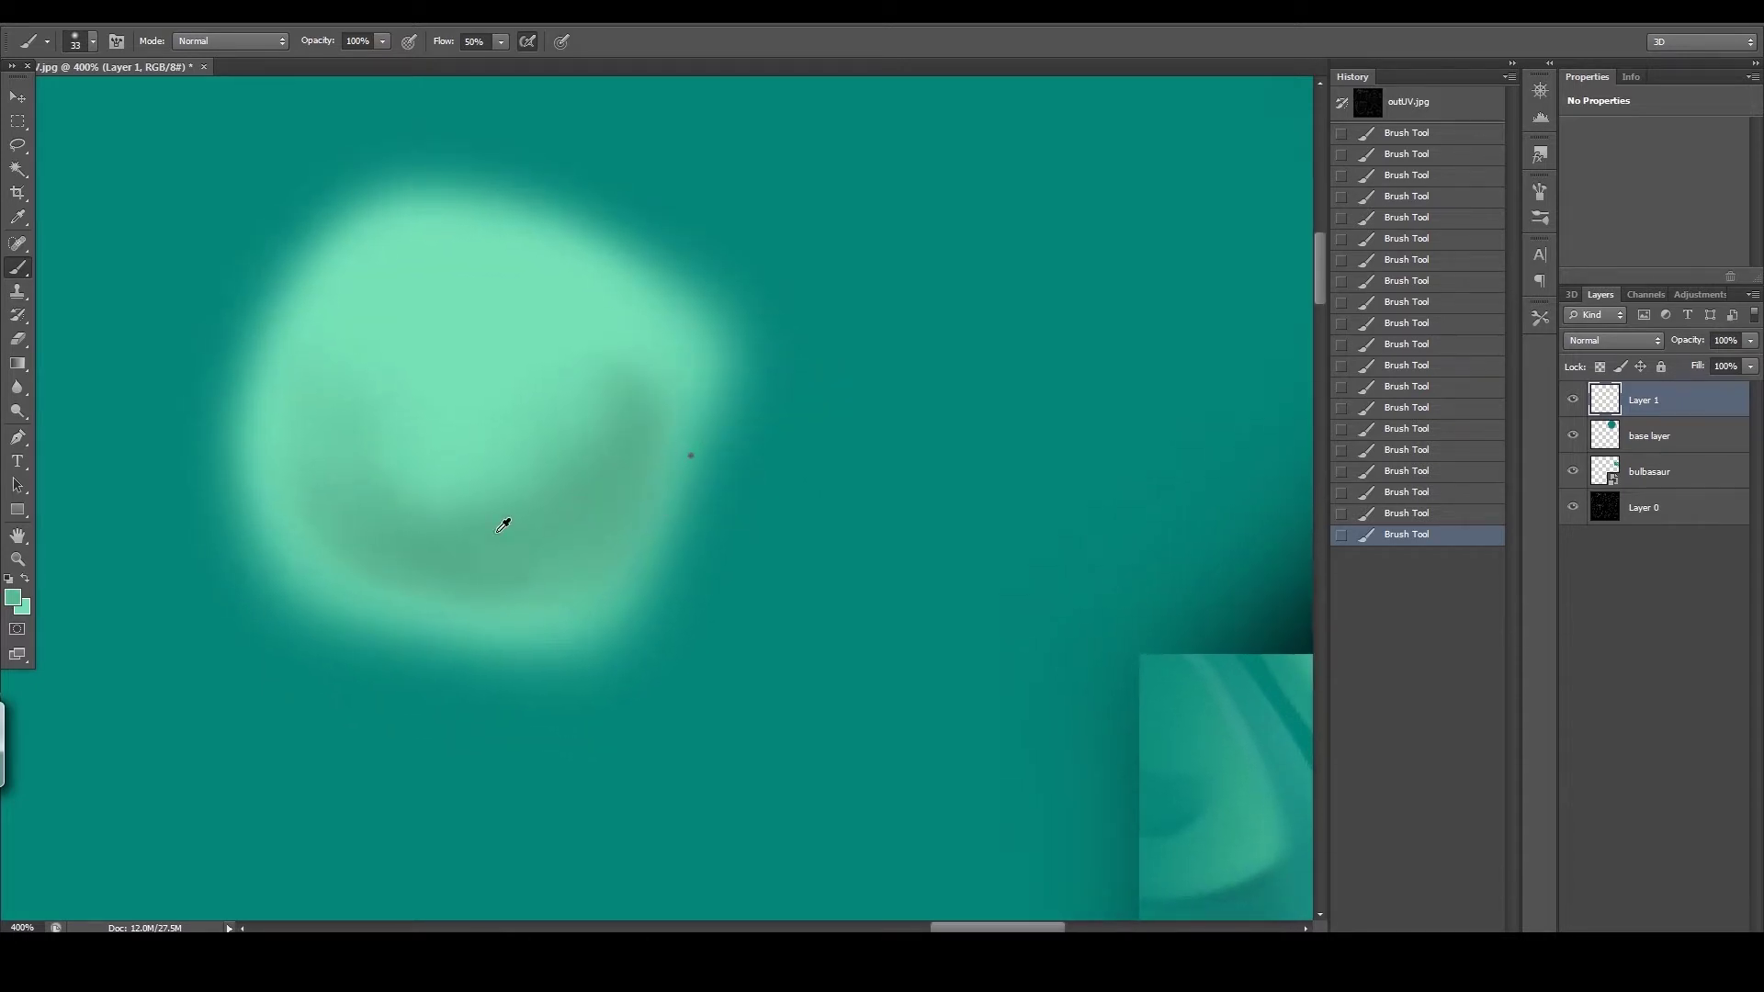
pyautogui.moveTo(381, 576); pyautogui.dragTo(386, 586)
pyautogui.moveTo(429, 590); pyautogui.dragTo(544, 602)
pyautogui.moveTo(583, 543)
pyautogui.mouseDown()
pyautogui.moveTo(569, 586)
pyautogui.moveTo(487, 609)
pyautogui.moveTo(340, 549)
pyautogui.moveTo(530, 611)
pyautogui.moveTo(570, 596)
pyautogui.moveTo(542, 621)
pyautogui.moveTo(378, 578)
pyautogui.moveTo(319, 510)
pyautogui.mouseUp()
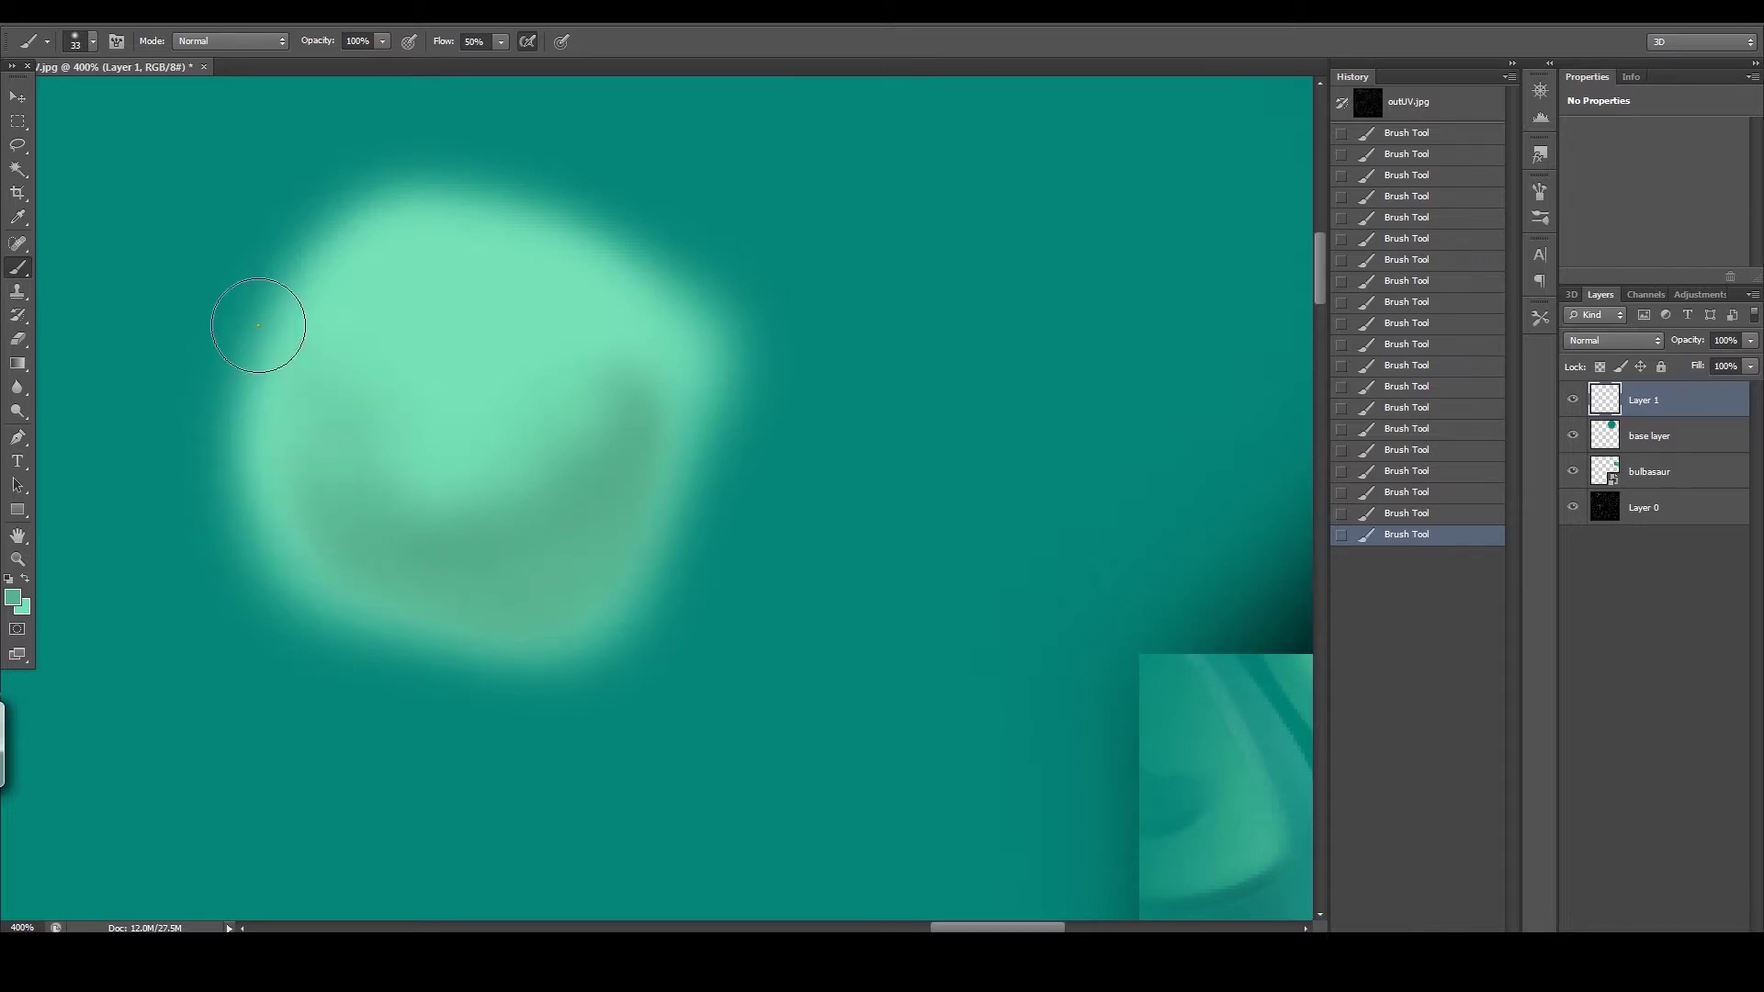
pyautogui.moveTo(584, 447); pyautogui.dragTo(595, 534)
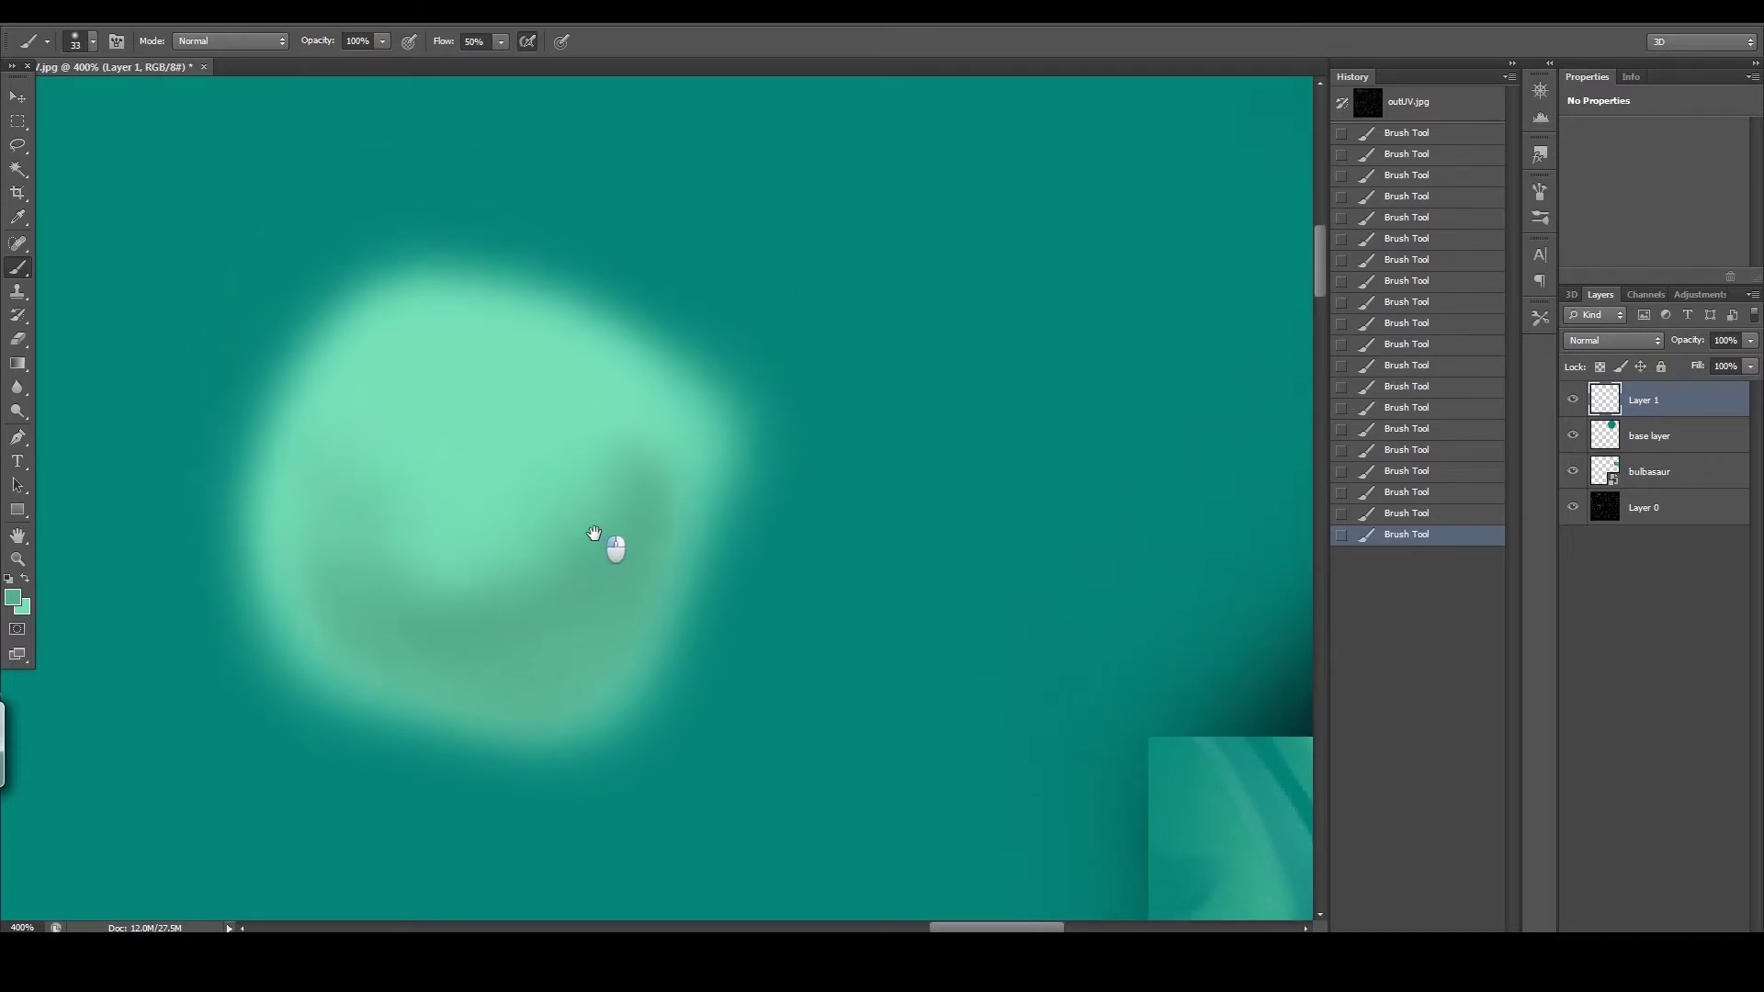
# Step: Set the foreground color to pale mint b6f4dc, reset the brush to Airbrush Soft Round 50% flow and reduce it to 21 px
pyautogui.click(19, 597)
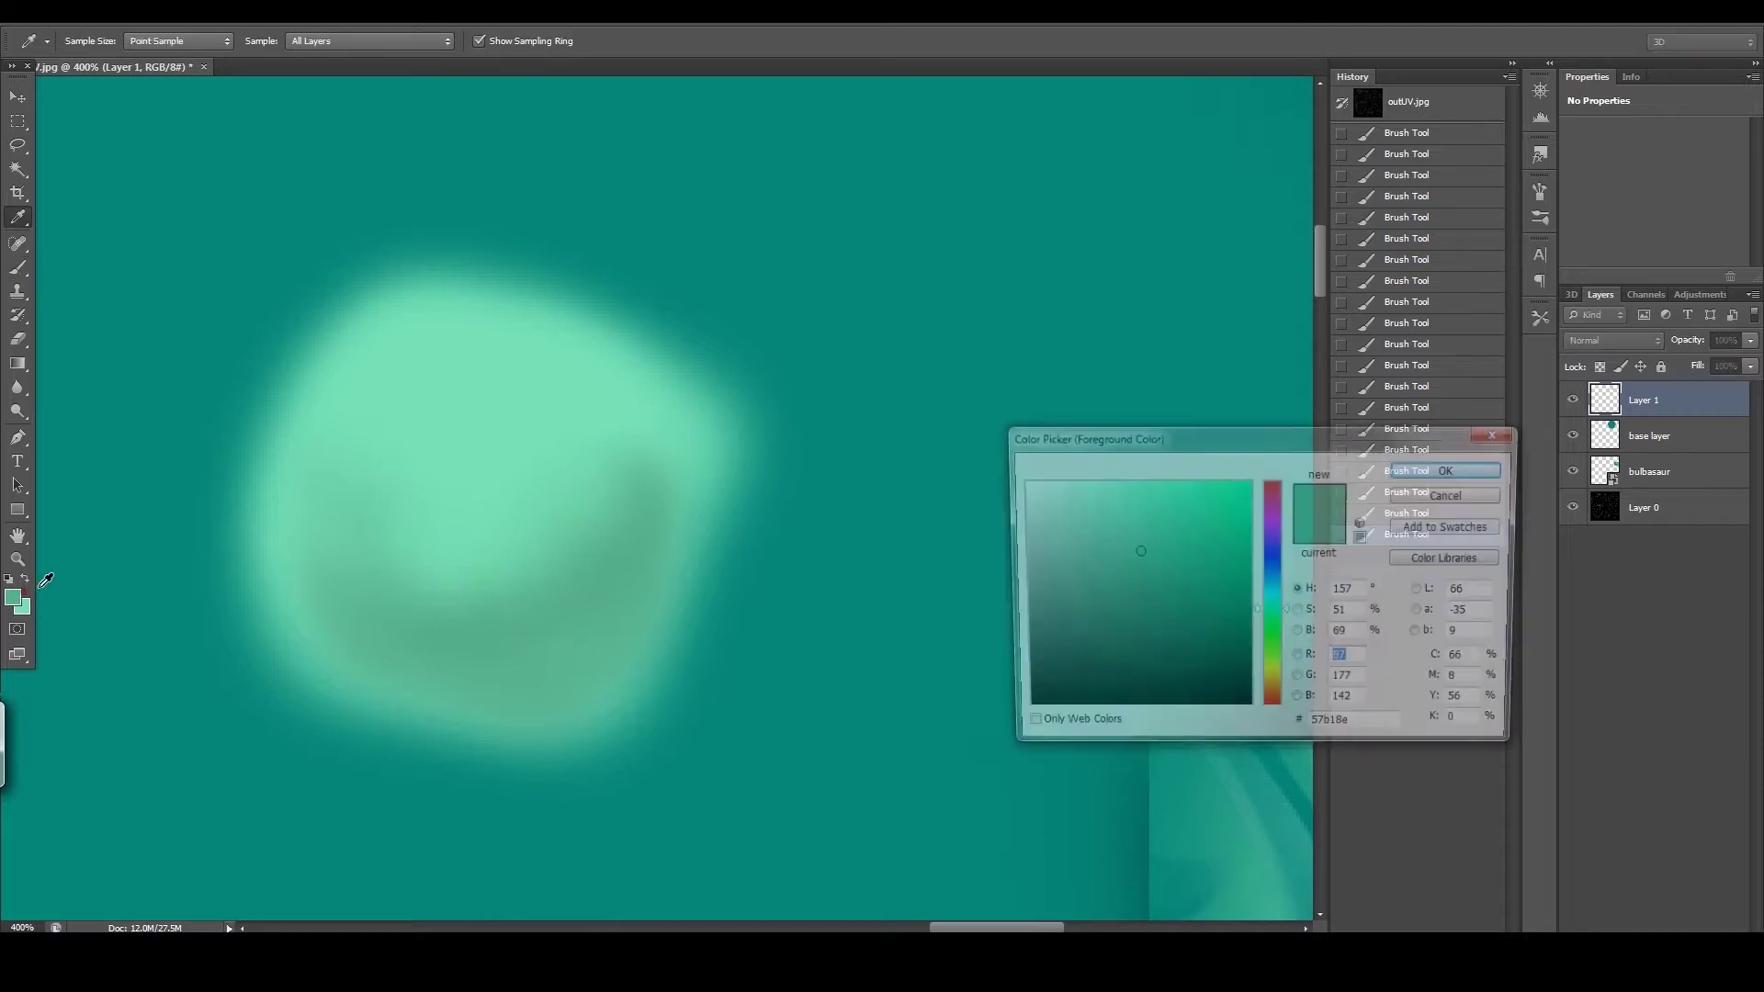
pyautogui.moveTo(1131, 517); pyautogui.dragTo(1096, 491)
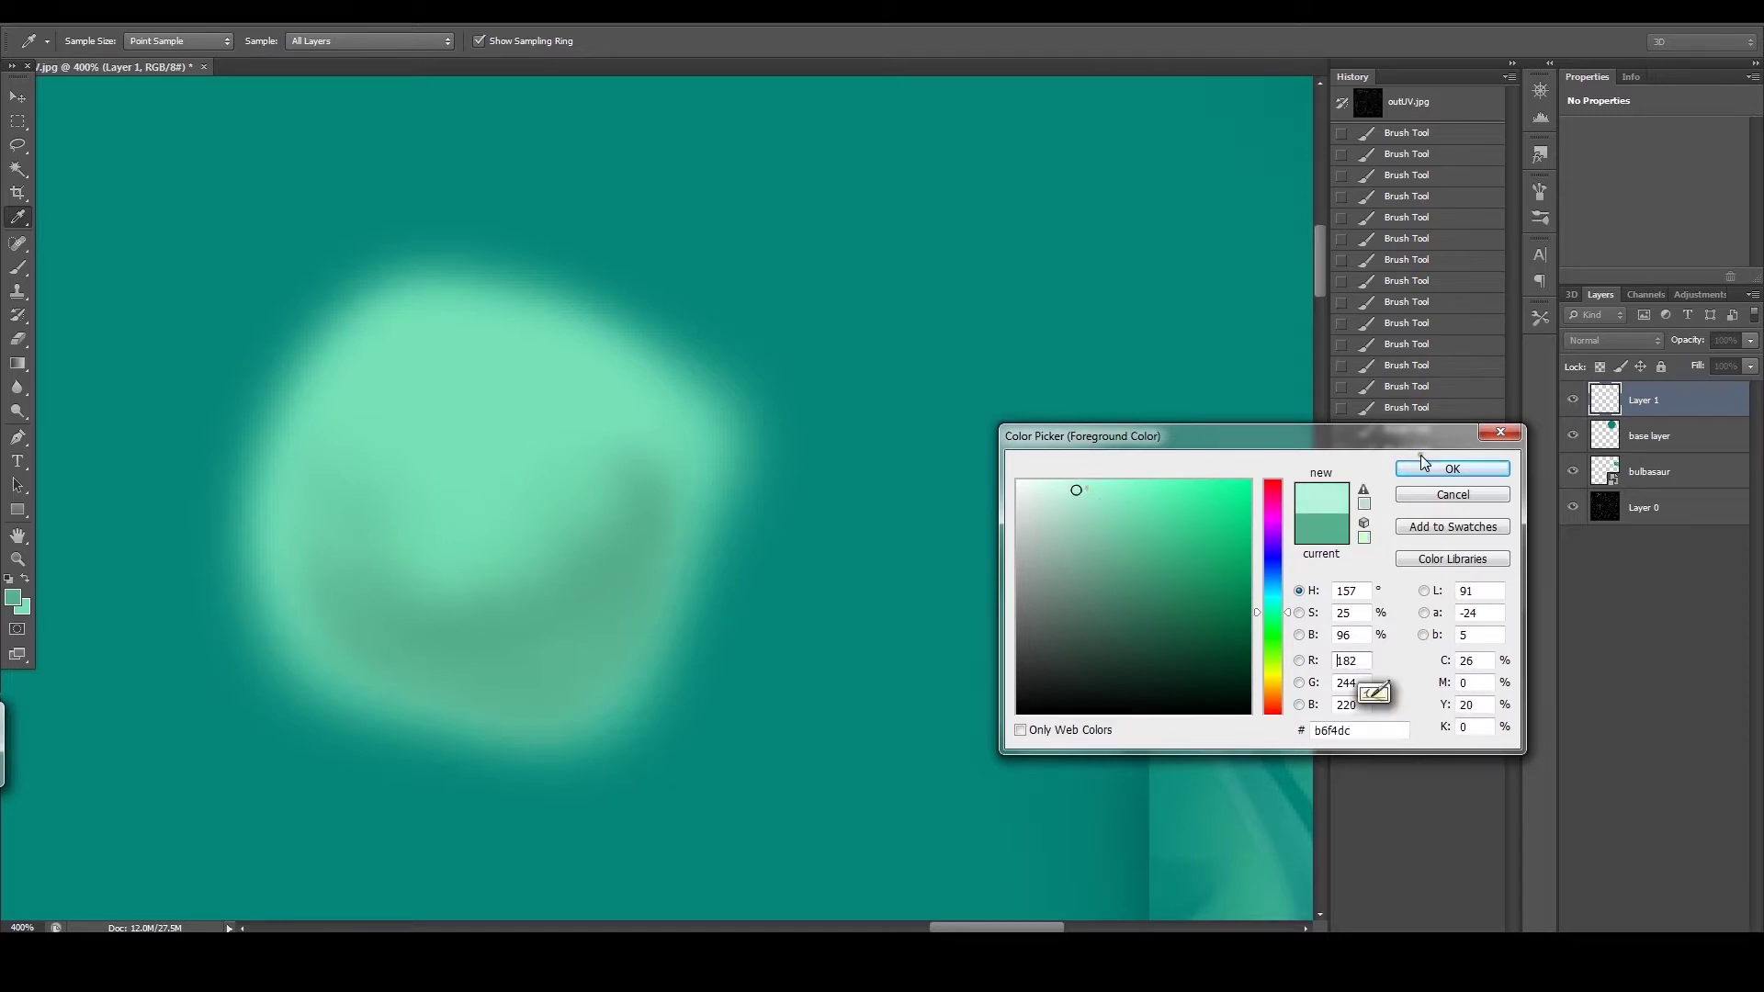
pyautogui.click(1447, 469)
pyautogui.click(92, 45)
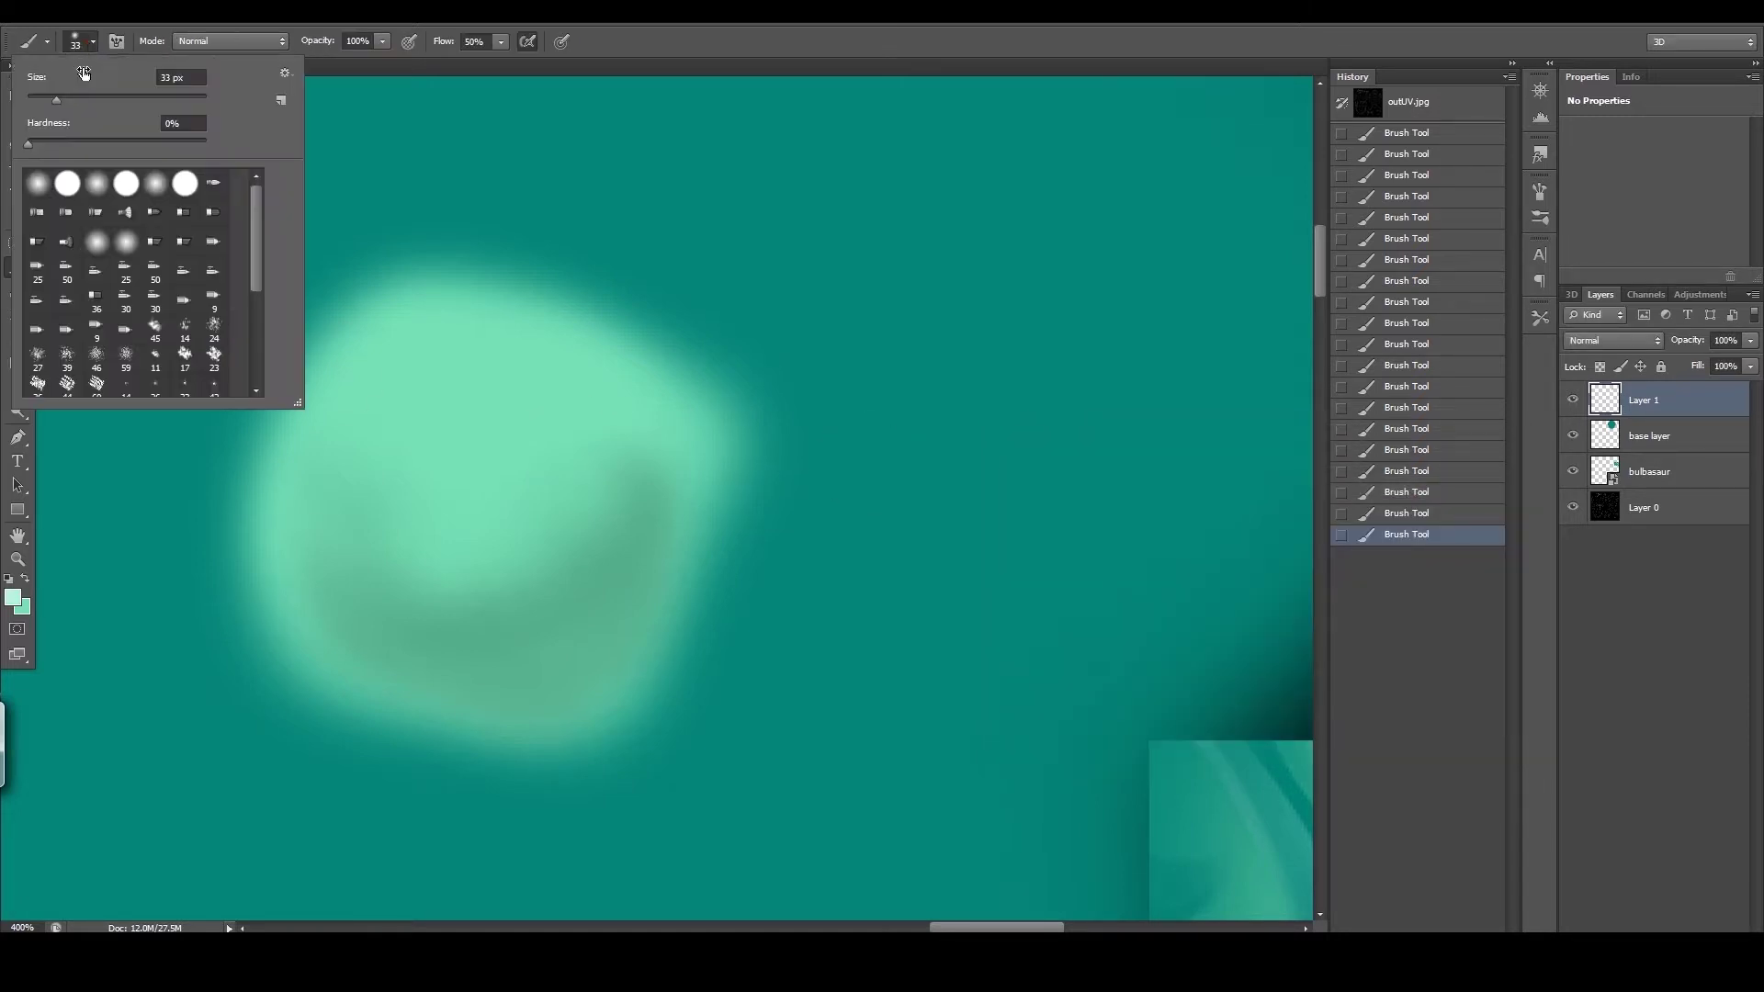
pyautogui.click(47, 41)
pyautogui.click(112, 100)
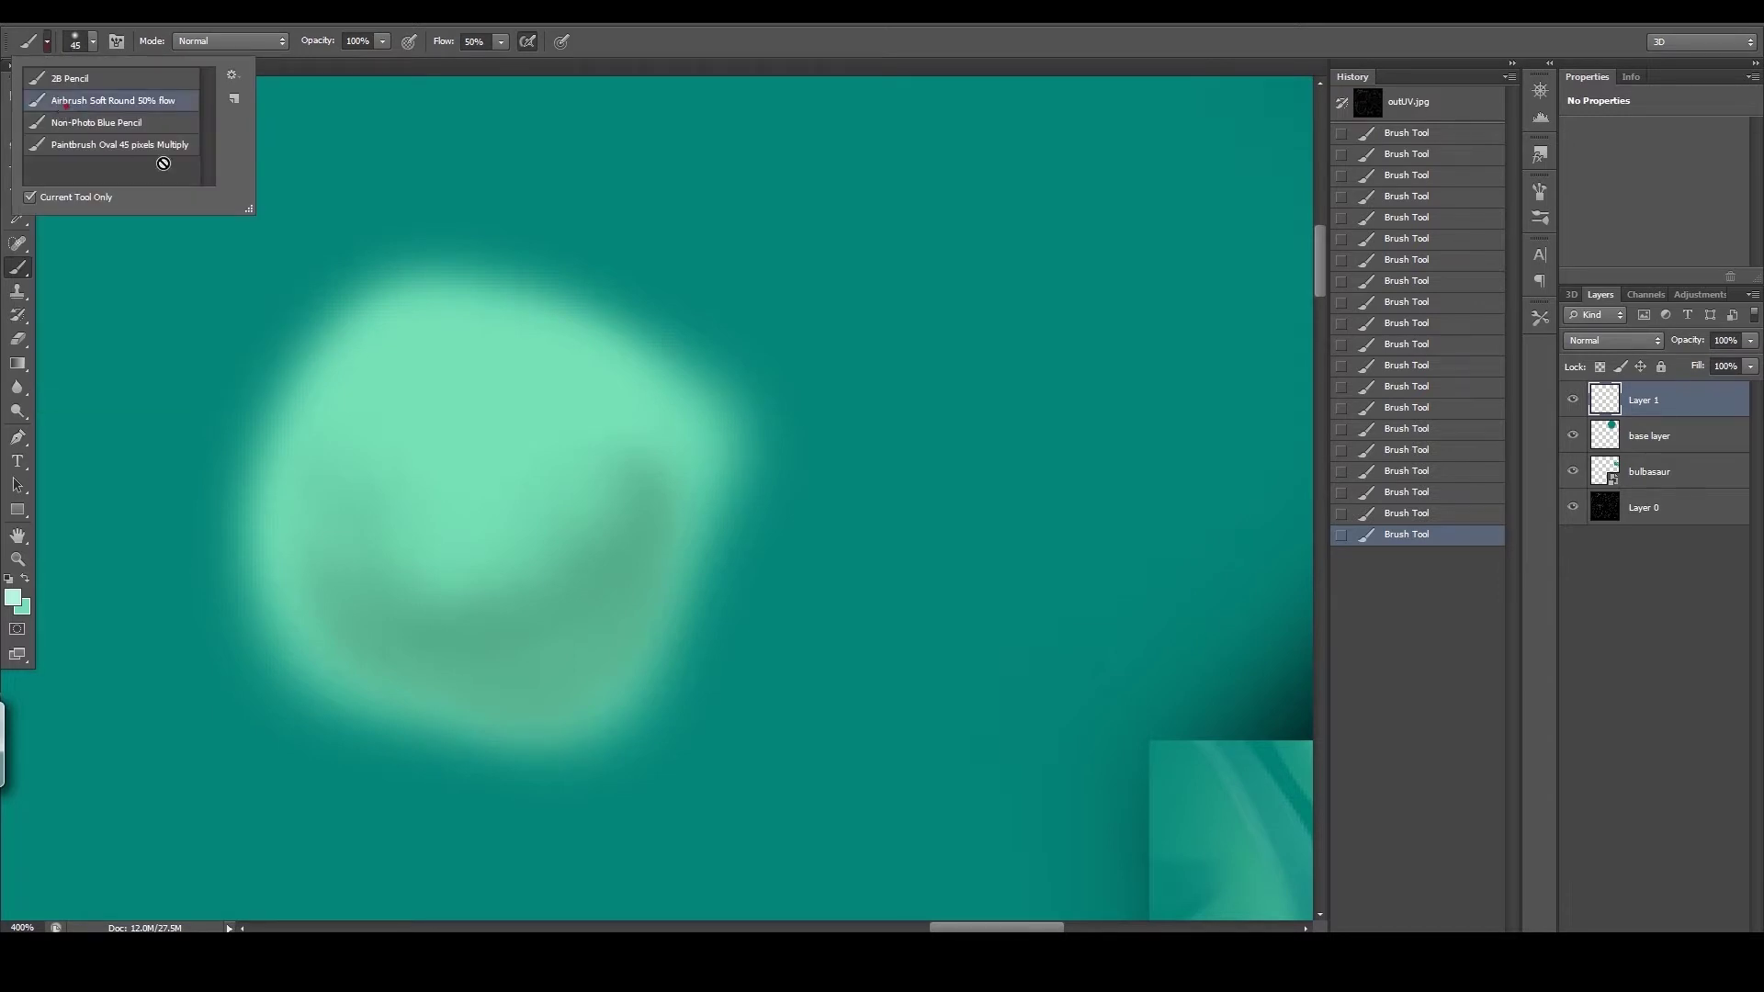
pyautogui.click(92, 43)
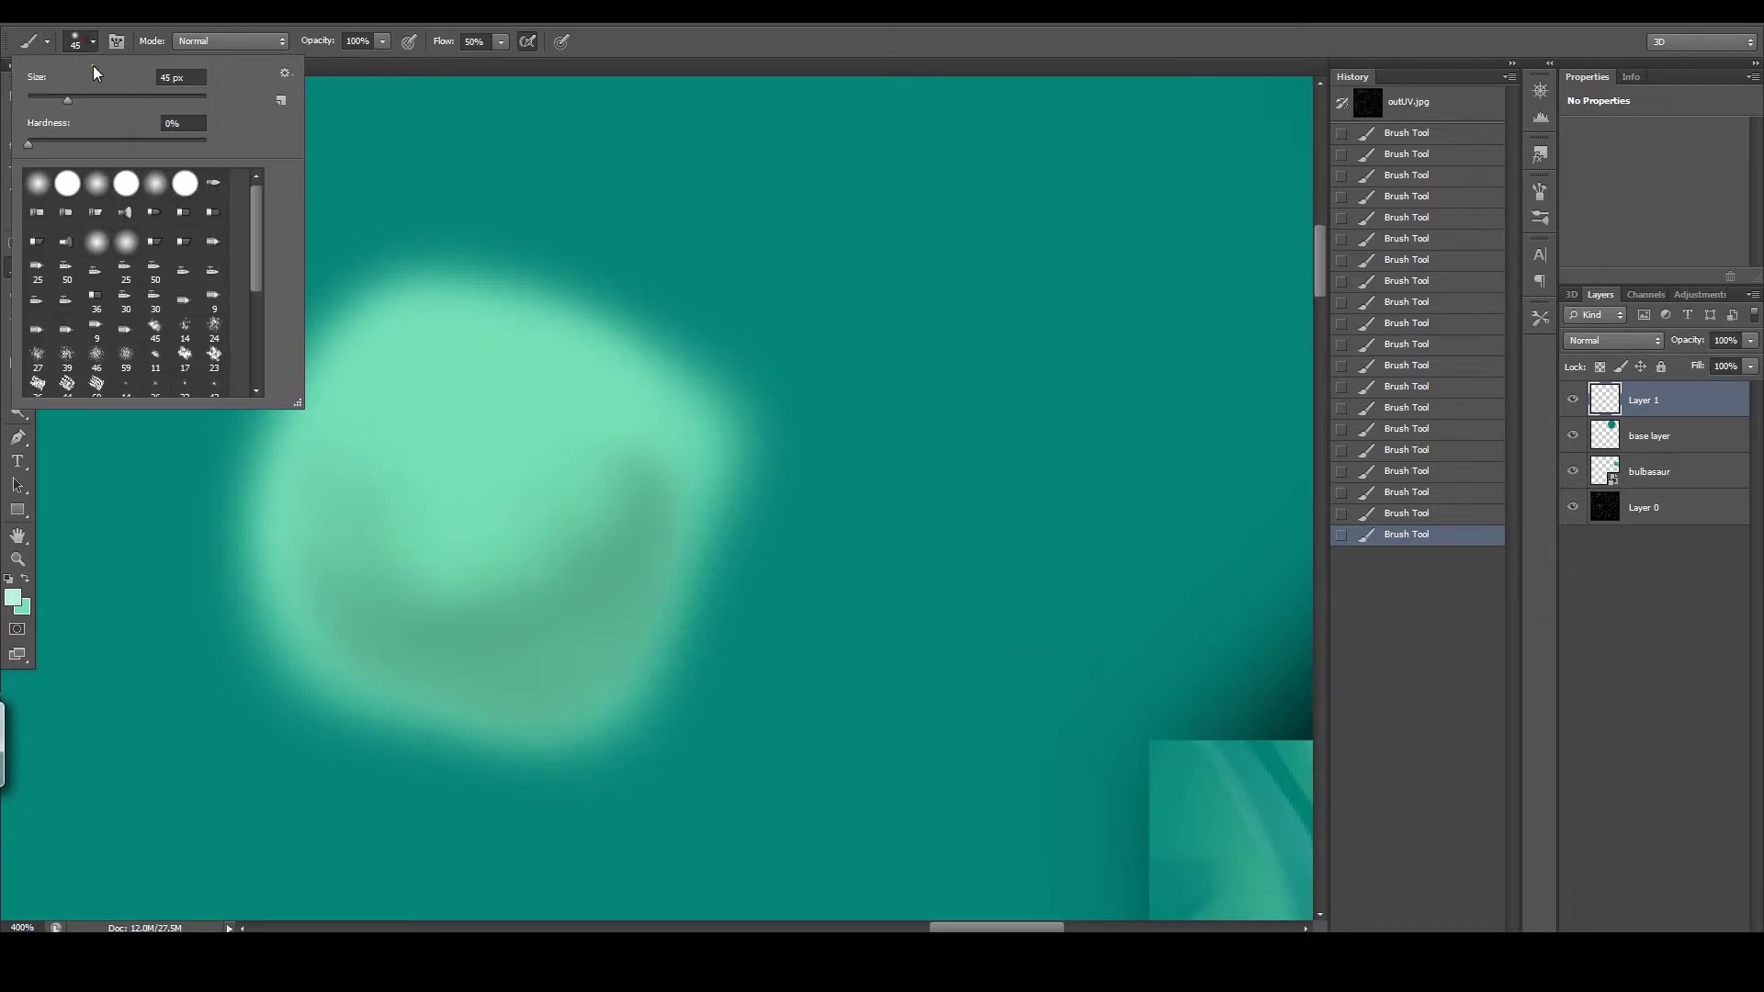
pyautogui.moveTo(58, 99); pyautogui.dragTo(46, 102)
# Step: Paint a curved pale highlight across the upper part of the stone and blend its ends with sampled mint
pyautogui.click(445, 384)
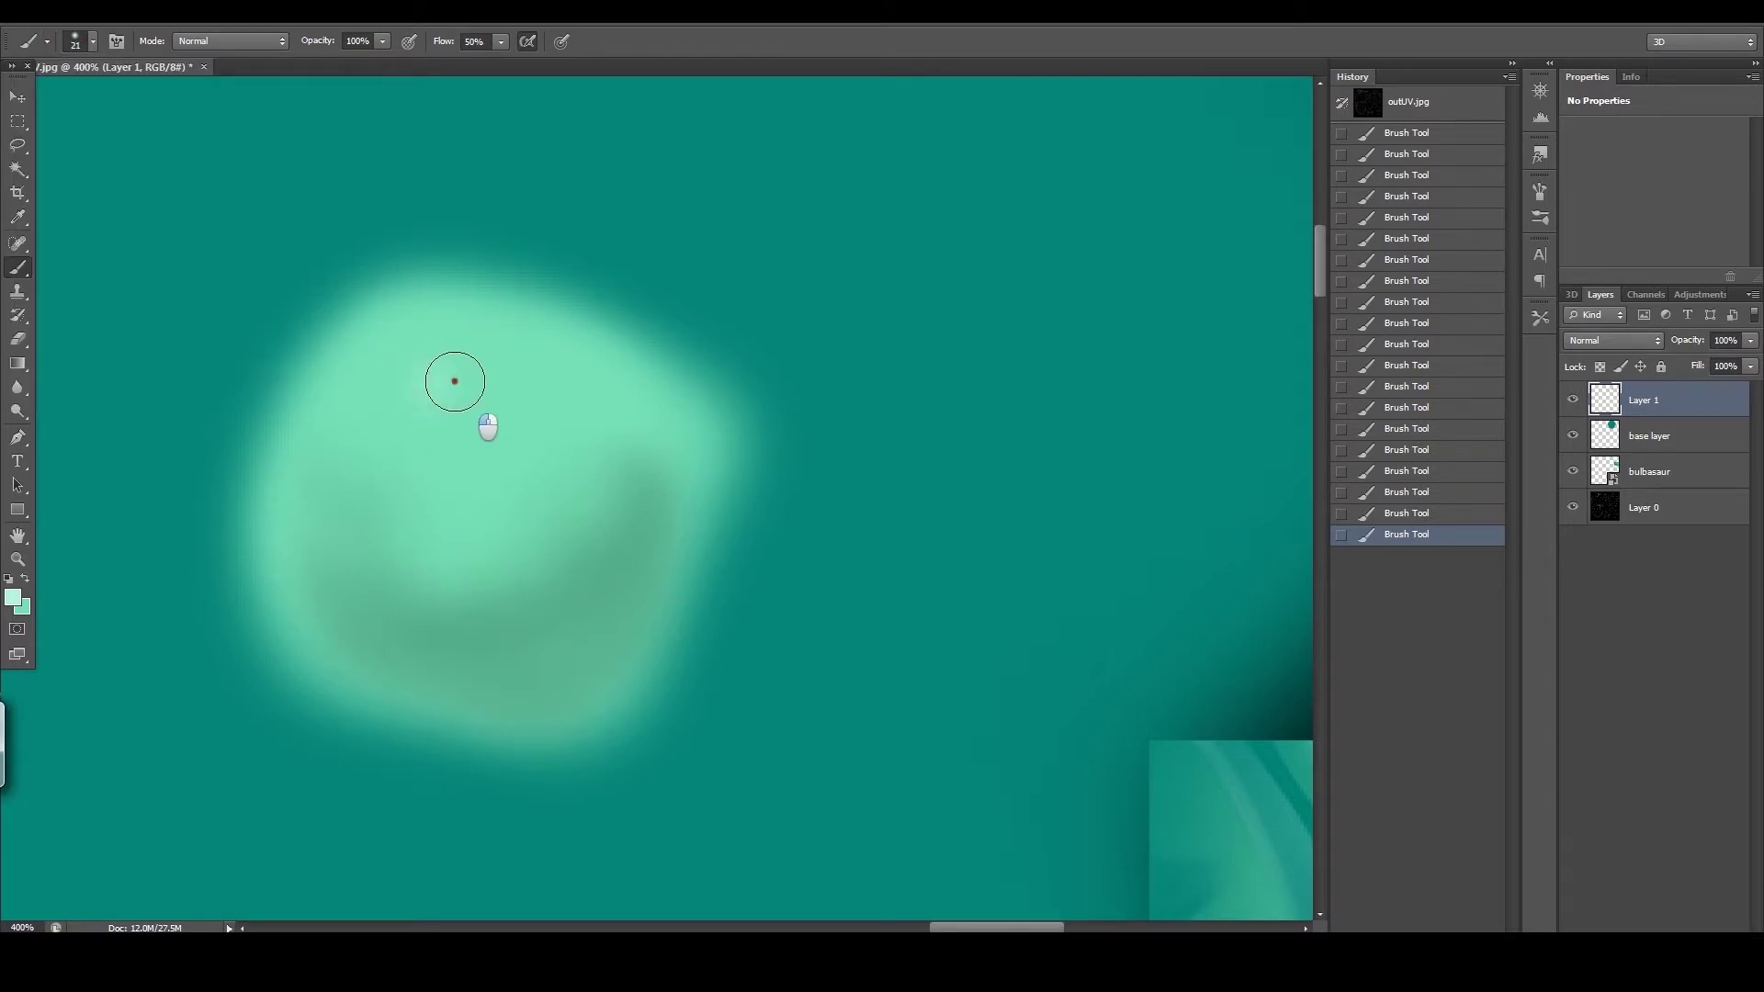
pyautogui.moveTo(446, 391)
pyautogui.mouseDown()
pyautogui.moveTo(515, 394)
pyautogui.moveTo(579, 456)
pyautogui.mouseUp()
pyautogui.moveTo(988, 651)
pyautogui.mouseDown()
pyautogui.moveTo(736, 503)
pyautogui.moveTo(650, 504)
pyautogui.moveTo(527, 458)
pyautogui.mouseUp()
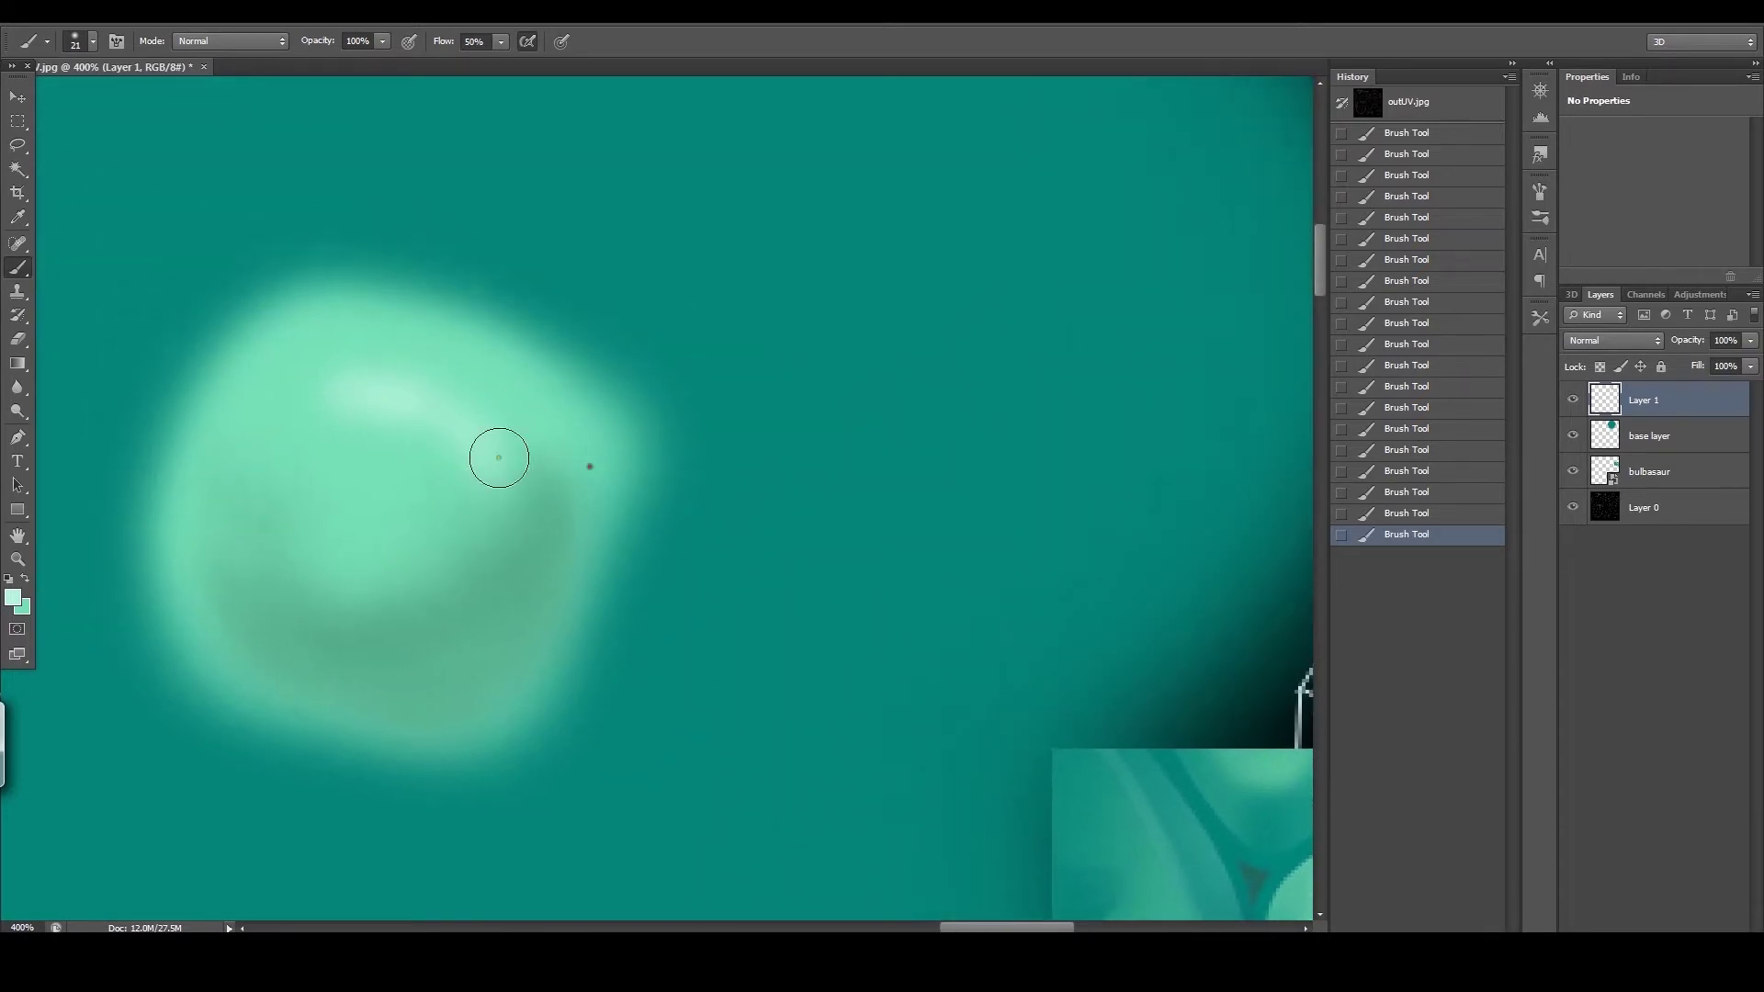
pyautogui.moveTo(837, 616)
pyautogui.mouseDown()
pyautogui.moveTo(929, 670)
pyautogui.moveTo(830, 585)
pyautogui.moveTo(929, 661)
pyautogui.mouseUp()
pyautogui.moveTo(729, 569); pyautogui.dragTo(752, 622)
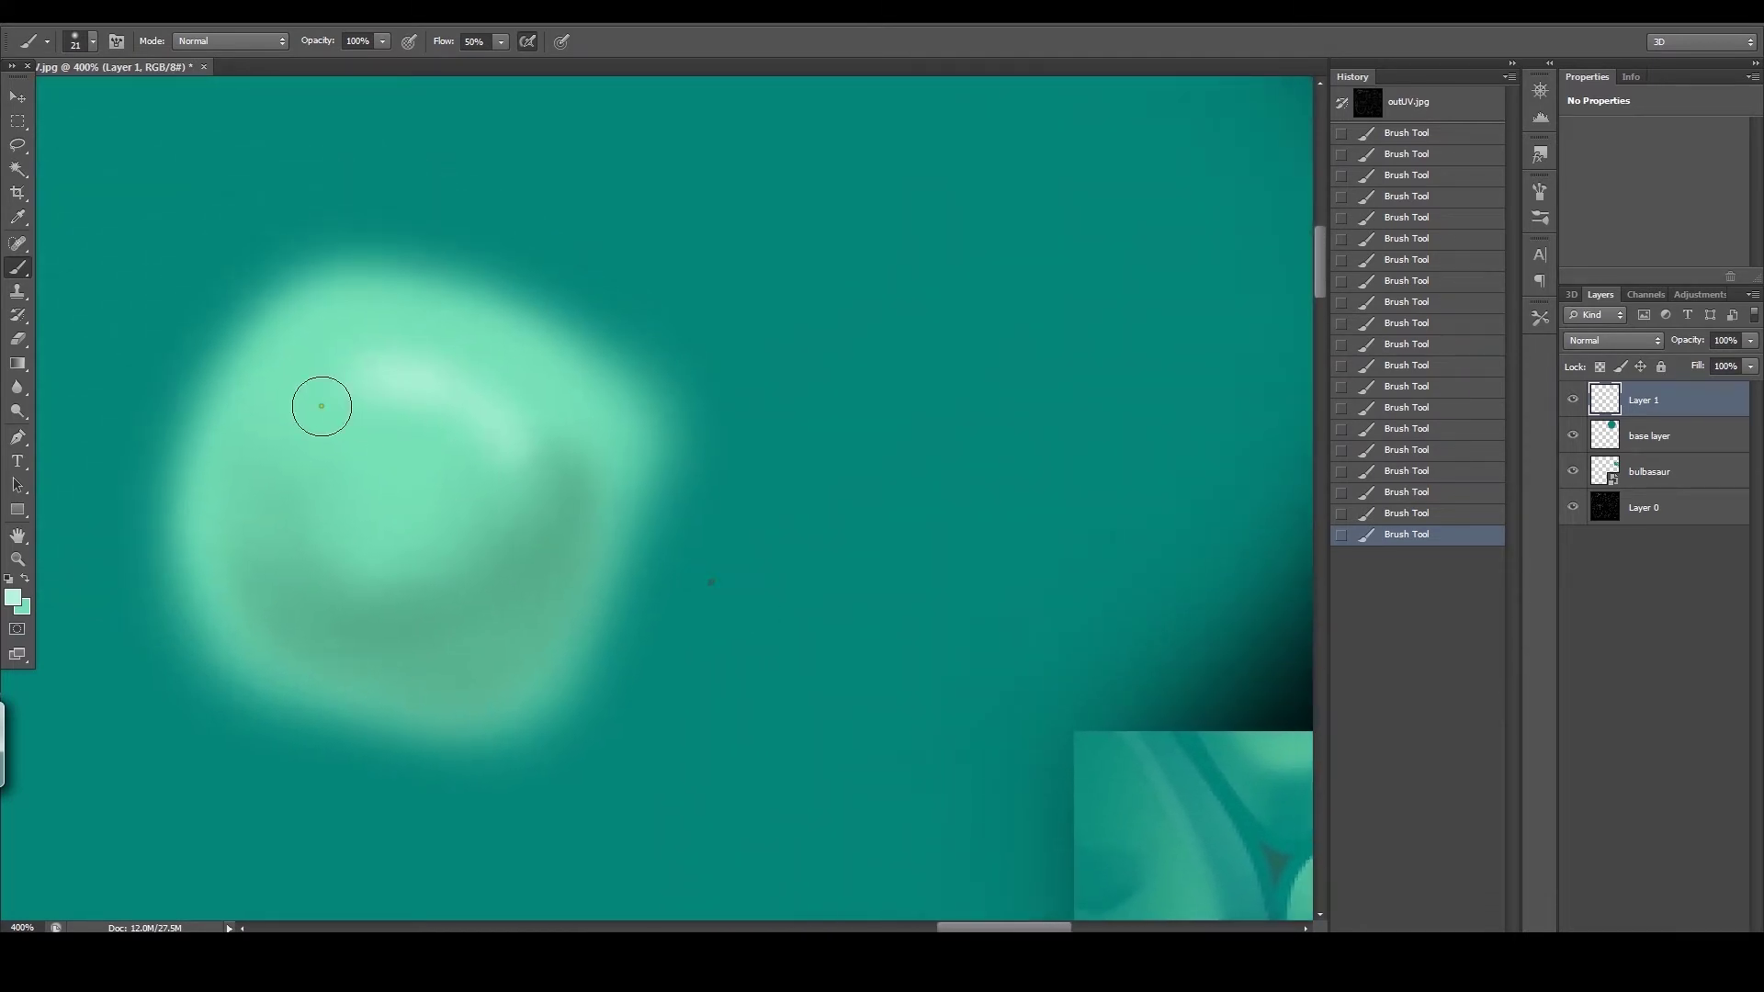
pyautogui.moveTo(382, 382)
pyautogui.mouseDown()
pyautogui.moveTo(508, 411)
pyautogui.moveTo(436, 366)
pyautogui.moveTo(479, 394)
pyautogui.mouseUp()
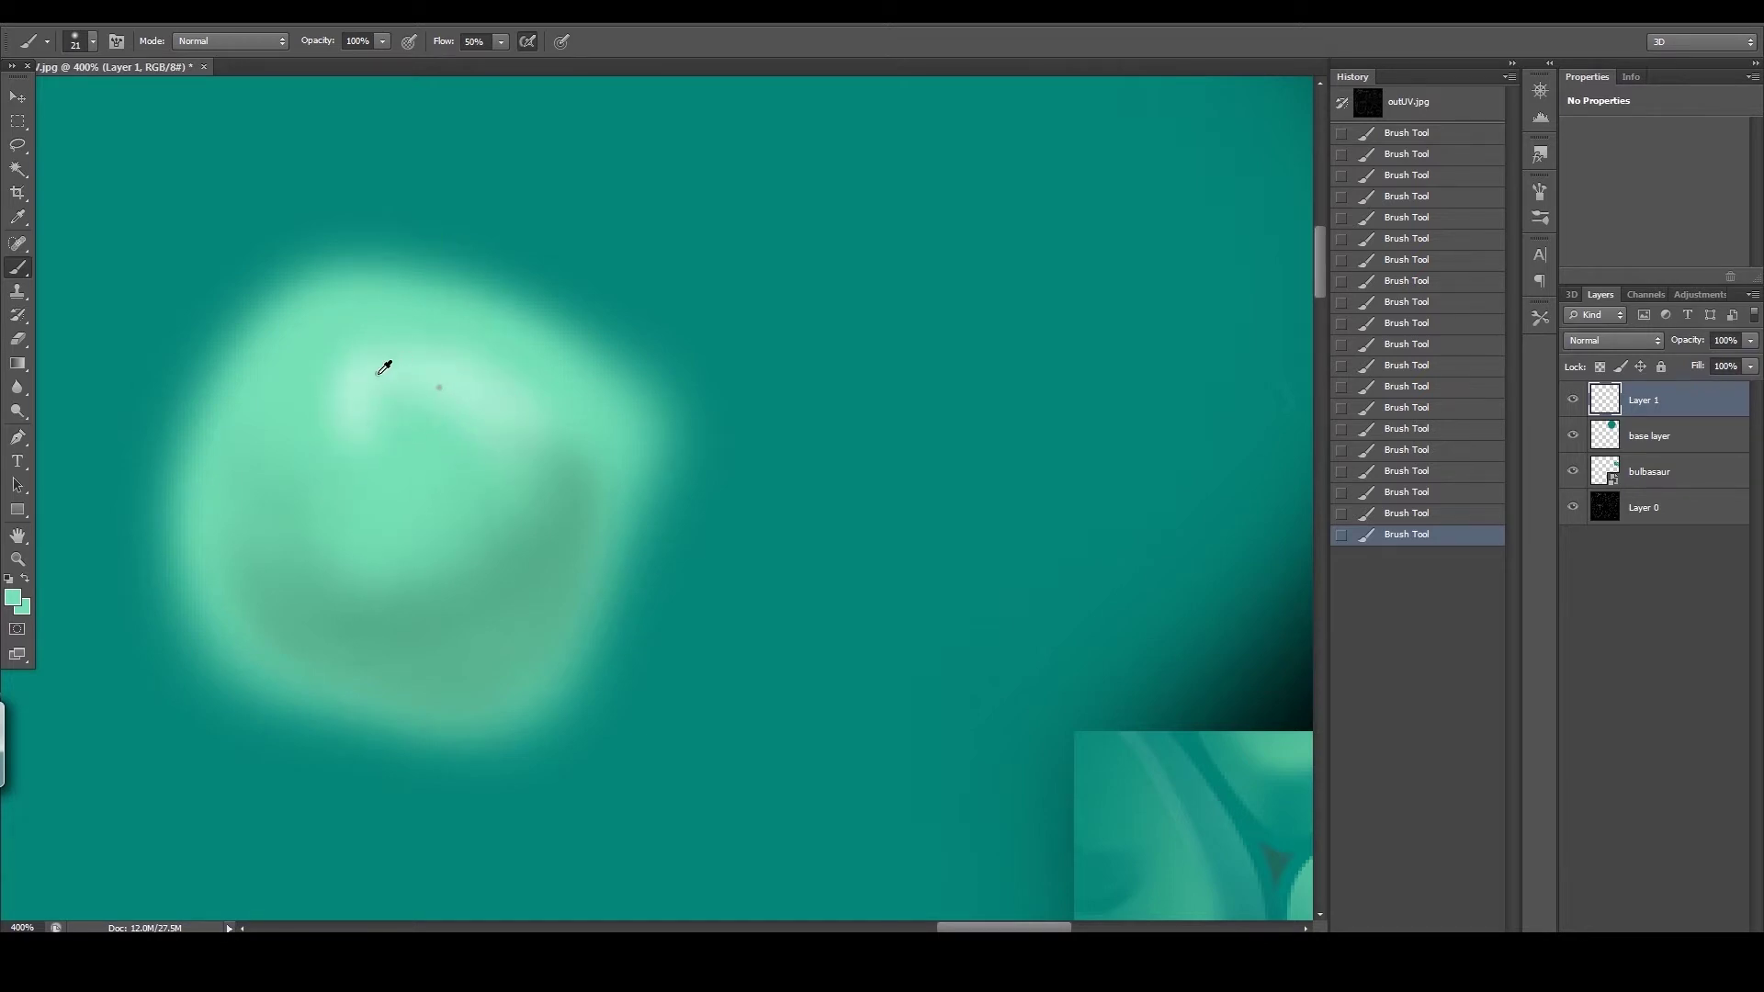
pyautogui.keyDown('alt'); pyautogui.click(368, 450); pyautogui.keyUp('alt')
pyautogui.click(372, 375)
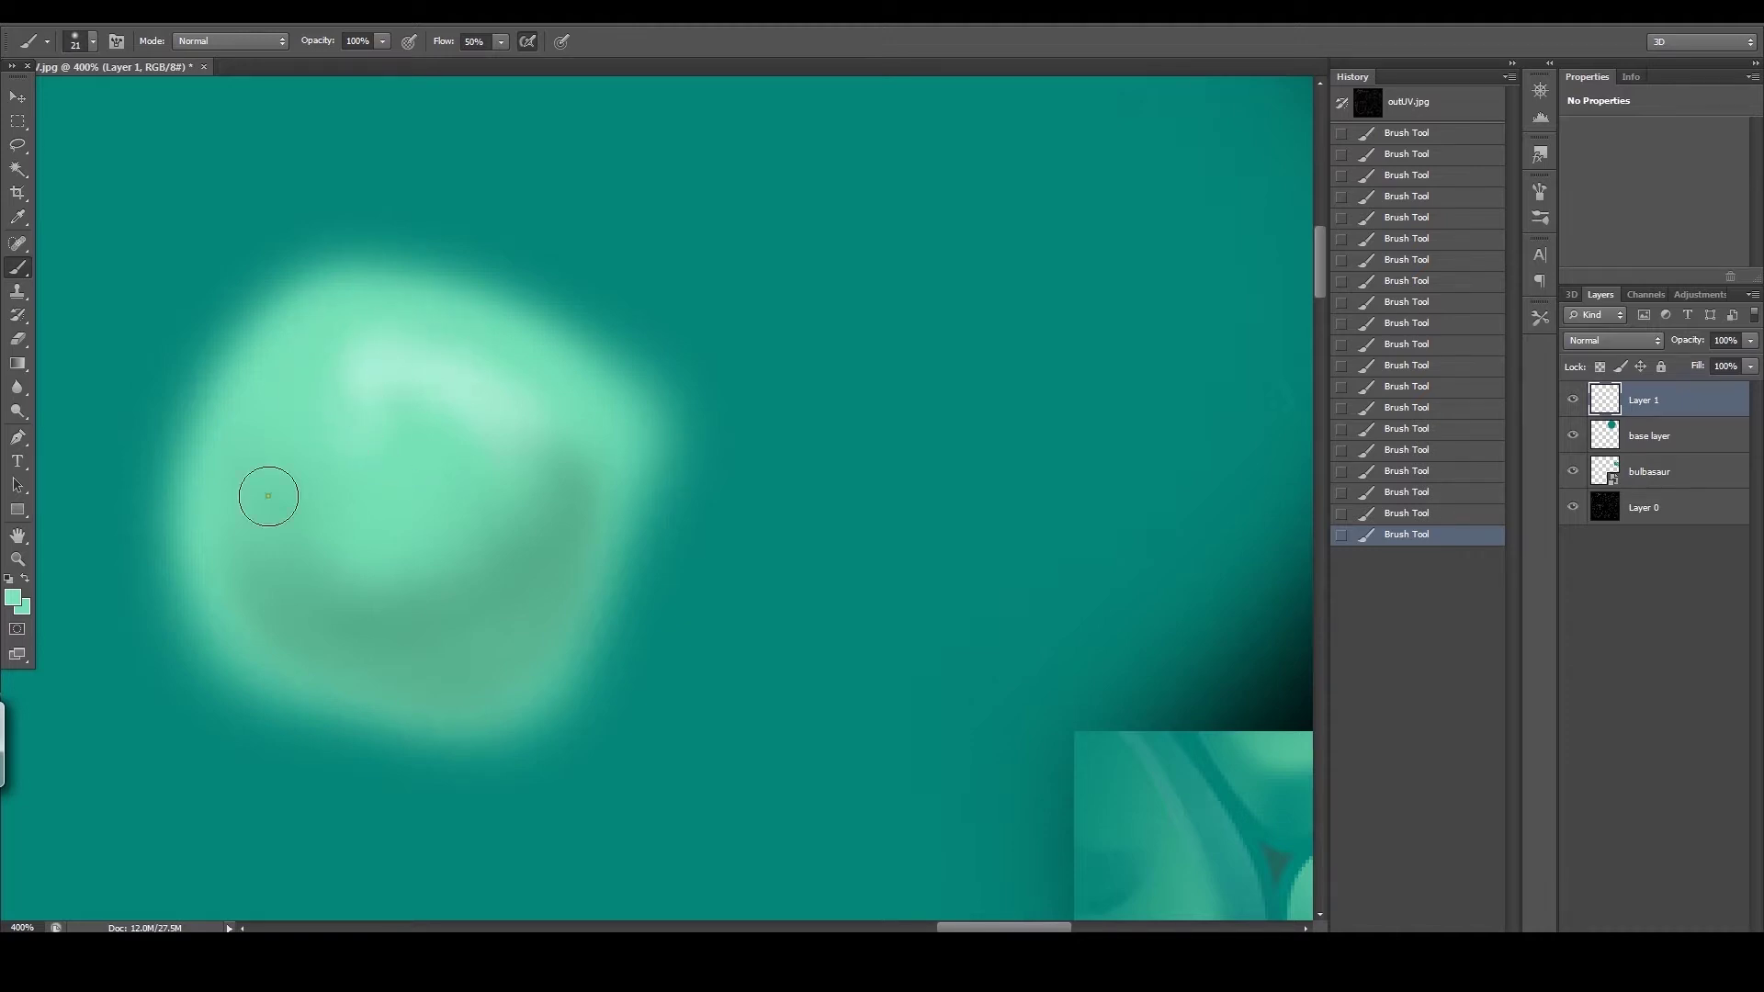
# Step: Sample the highlight color, lighten the foreground to d4f6ea, and paint a bright spot at the highlight's upper-left end
pyautogui.click(13, 600)
pyautogui.click(390, 359)
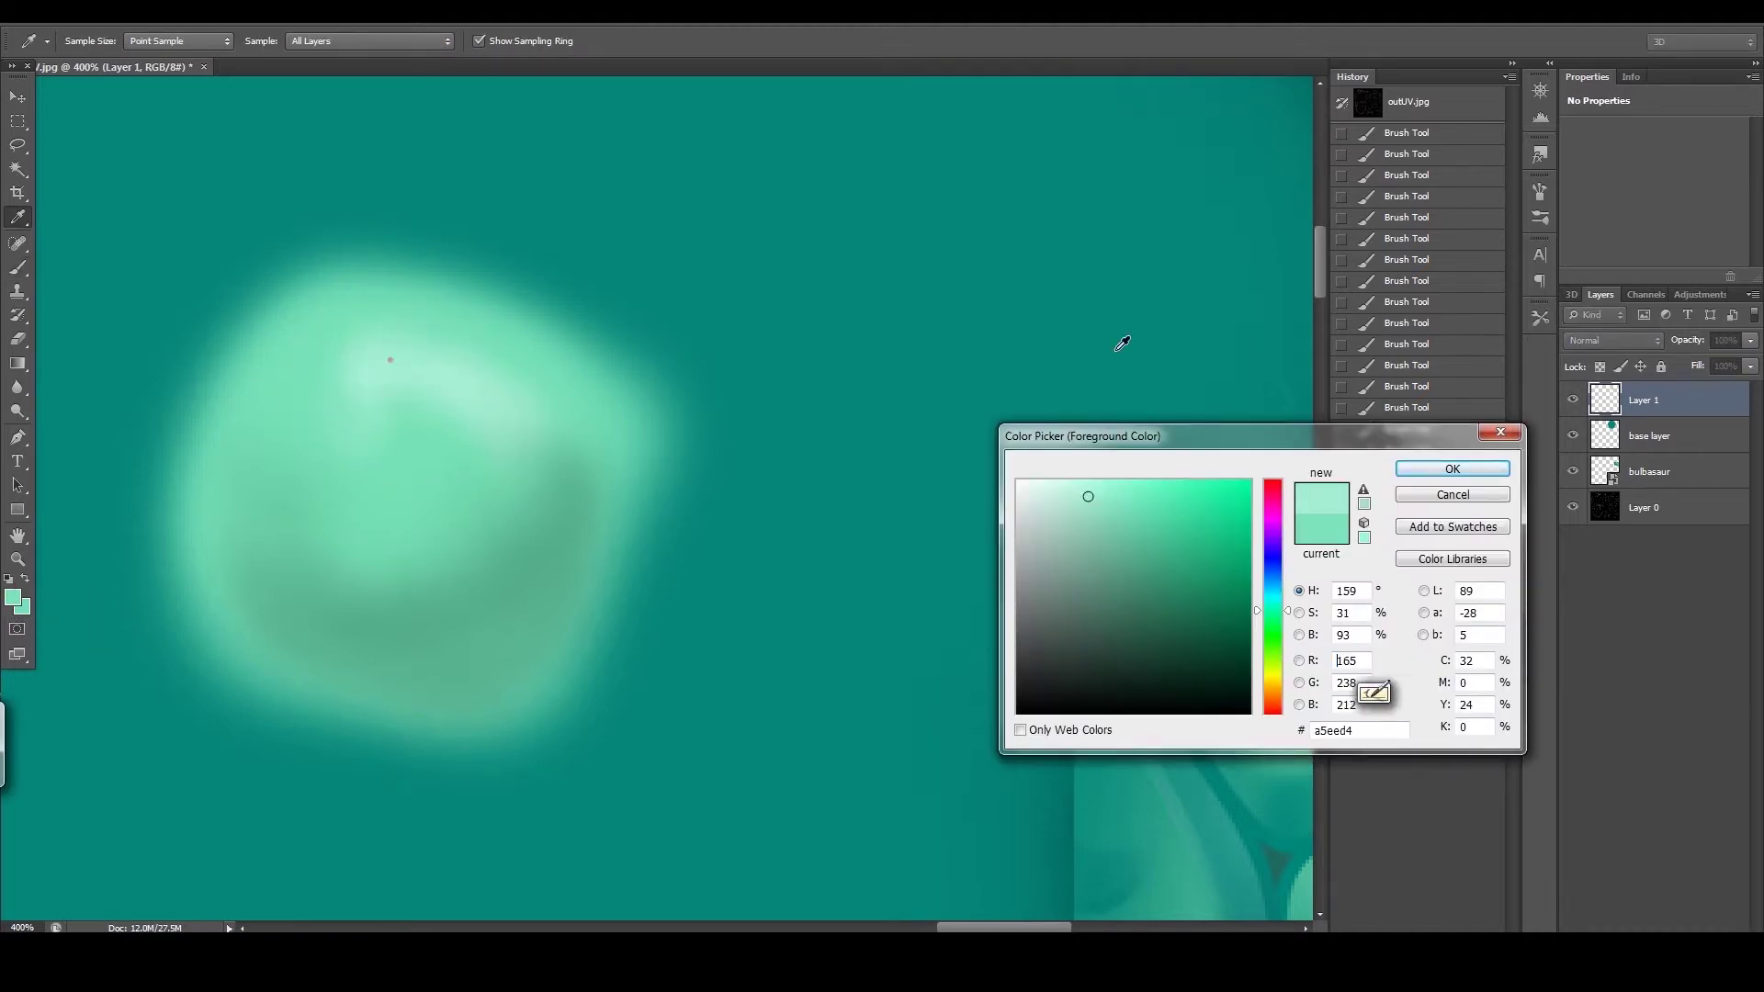
pyautogui.click(1398, 467)
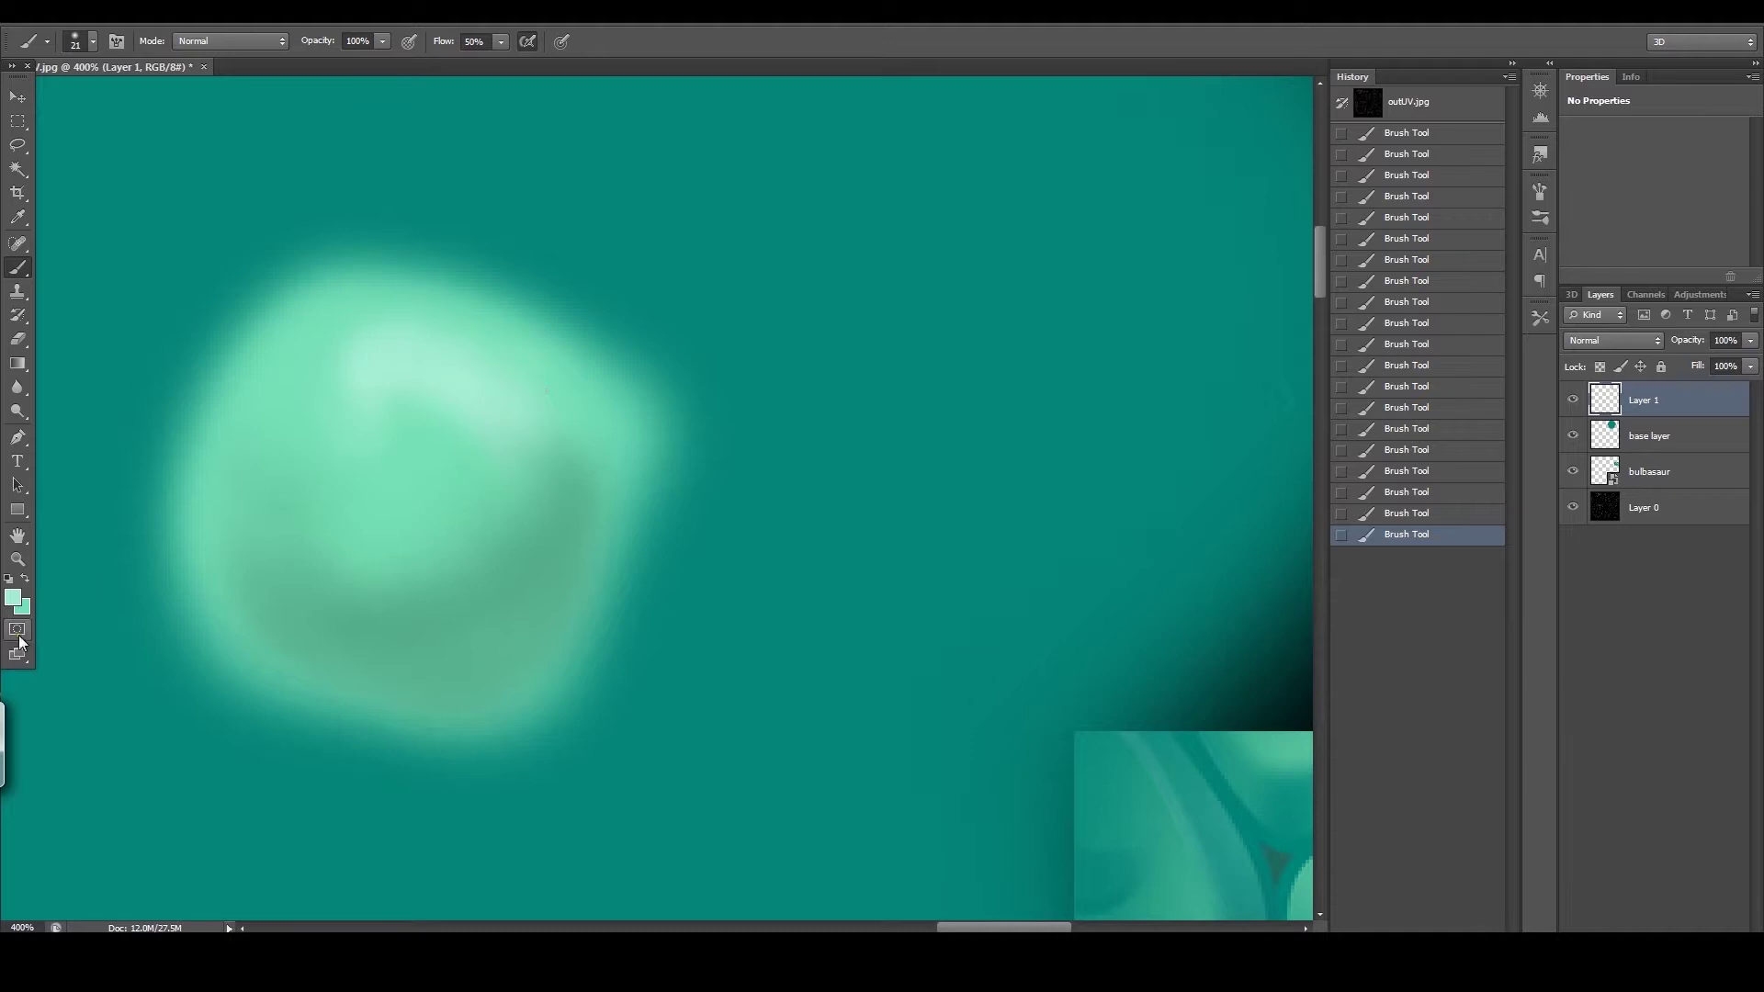
pyautogui.click(12, 598)
pyautogui.click(1047, 479)
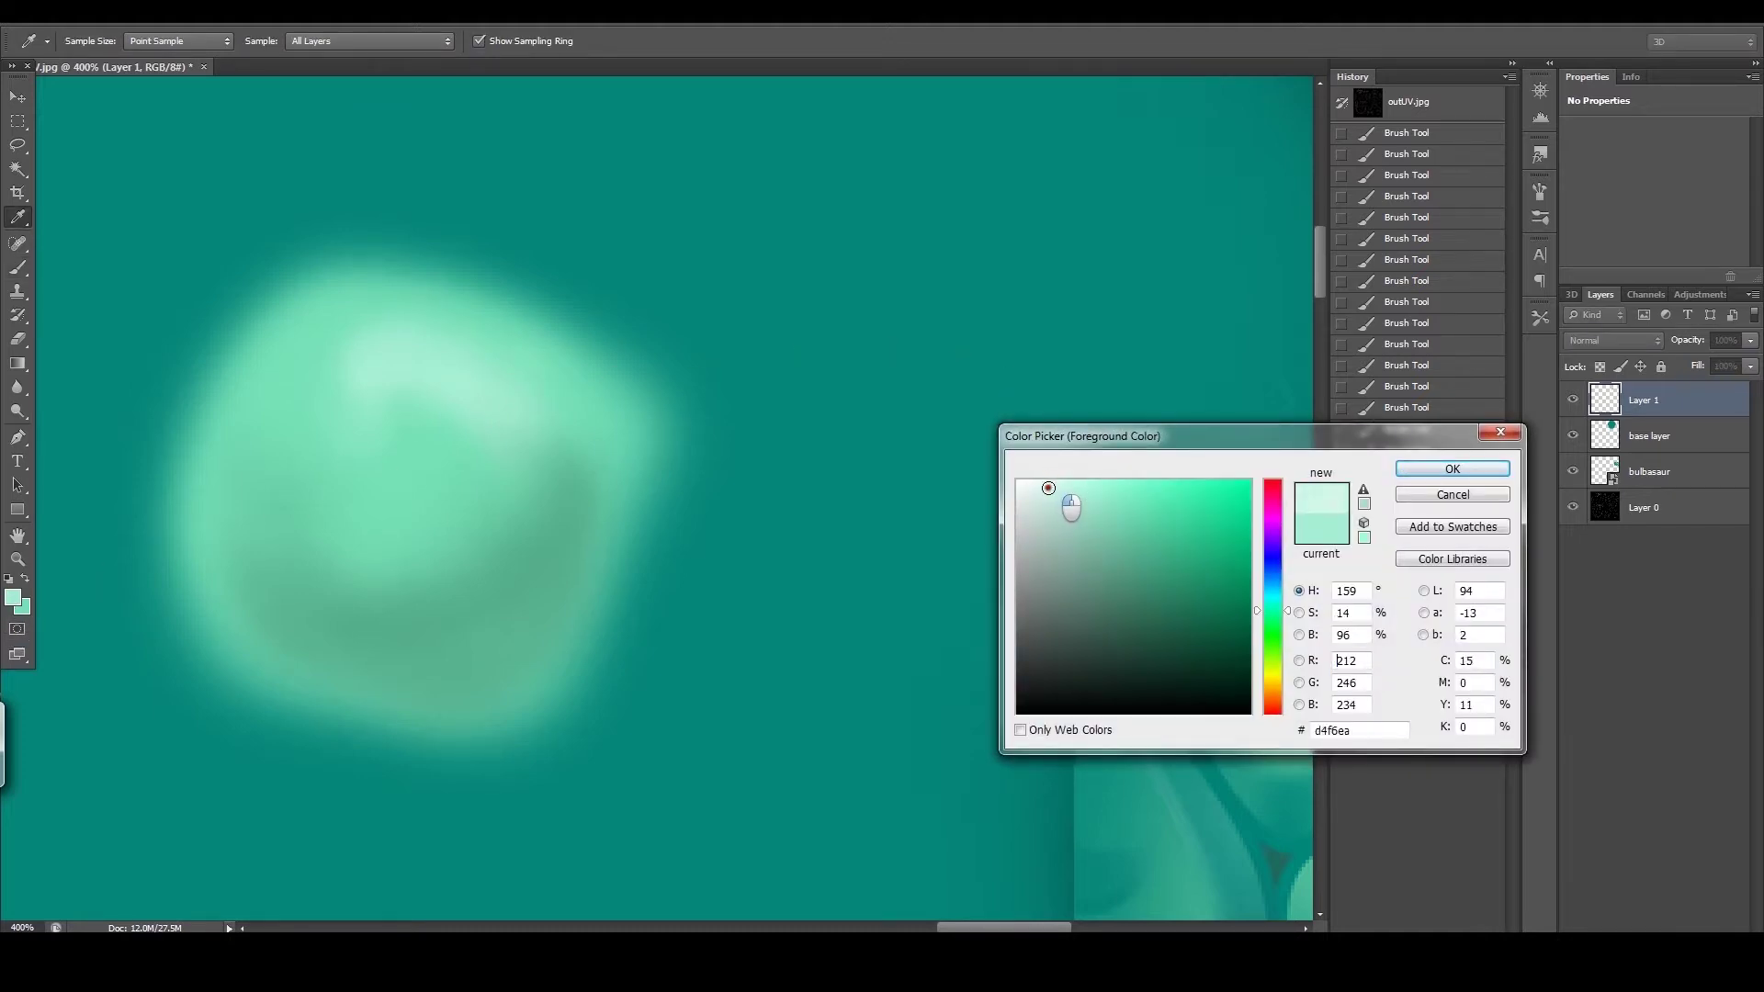
pyautogui.click(1453, 469)
pyautogui.moveTo(362, 387)
pyautogui.mouseDown()
pyautogui.moveTo(383, 353)
pyautogui.moveTo(367, 367)
pyautogui.moveTo(439, 354)
pyautogui.moveTo(359, 367)
pyautogui.moveTo(355, 405)
pyautogui.mouseUp()
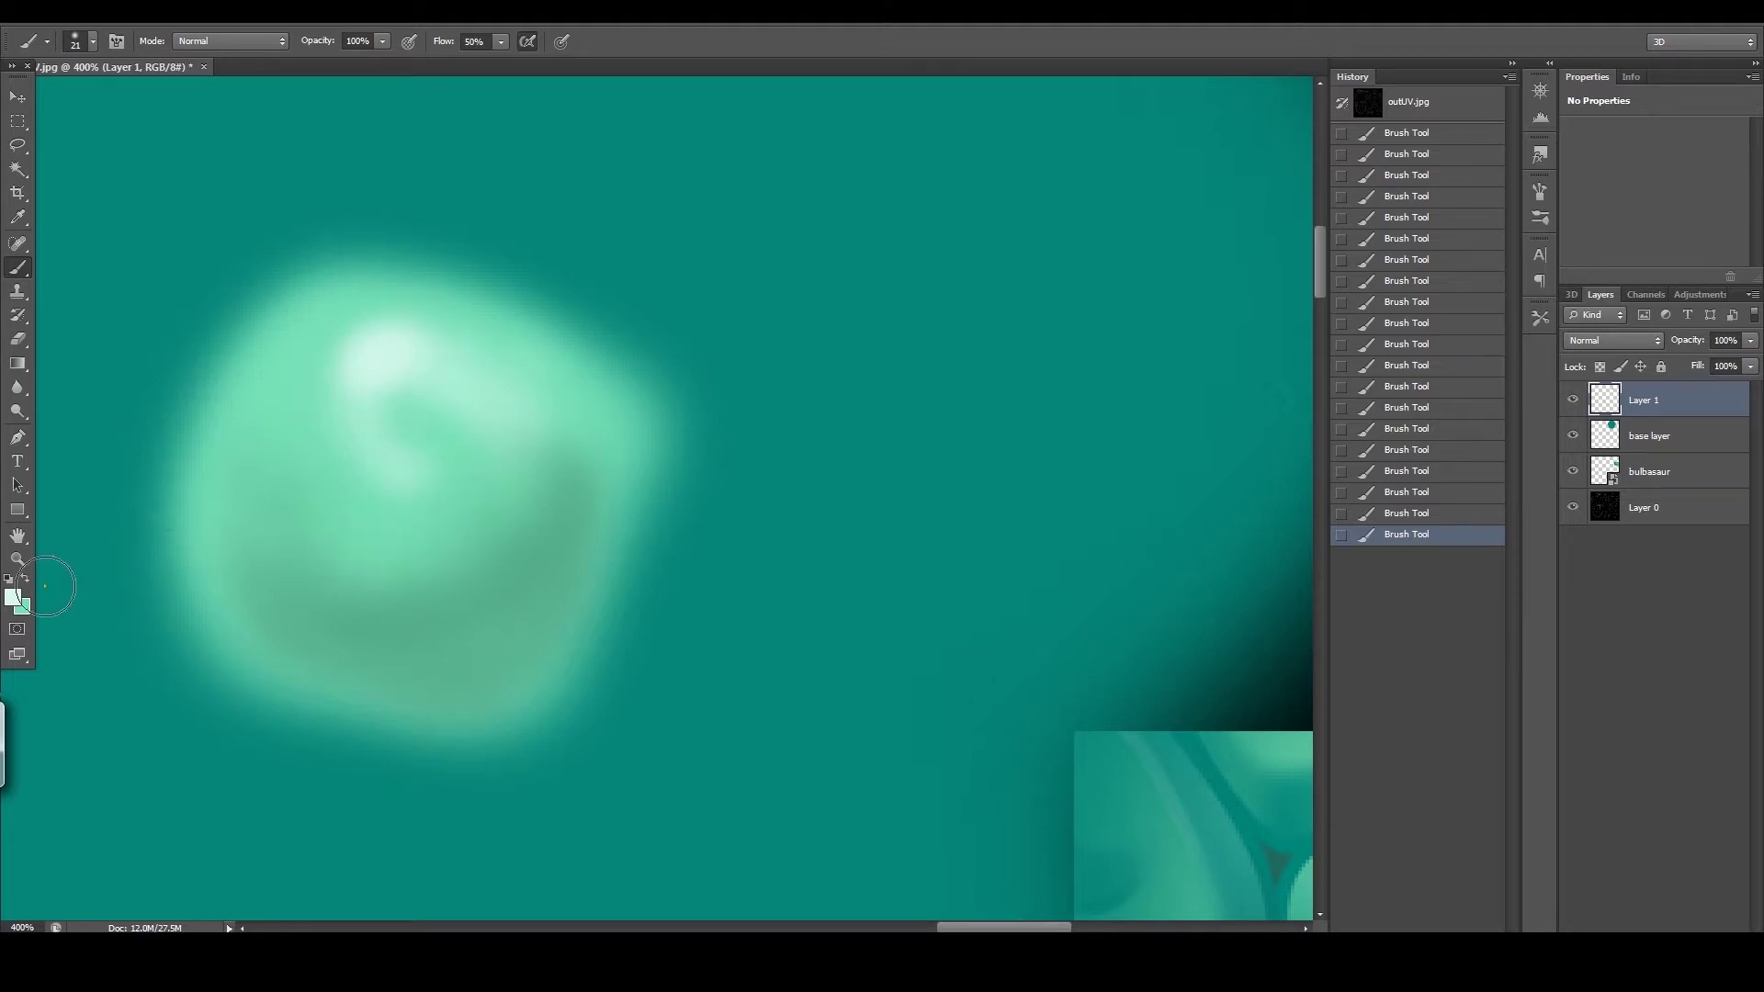
# Step: Sample the stone's mint as foreground color and reset the Airbrush Soft Round 50% flow brush, sized to 29 px
pyautogui.keyDown('alt'); pyautogui.click(385, 496); pyautogui.keyUp('alt')
pyautogui.click(46, 42)
pyautogui.click(55, 100)
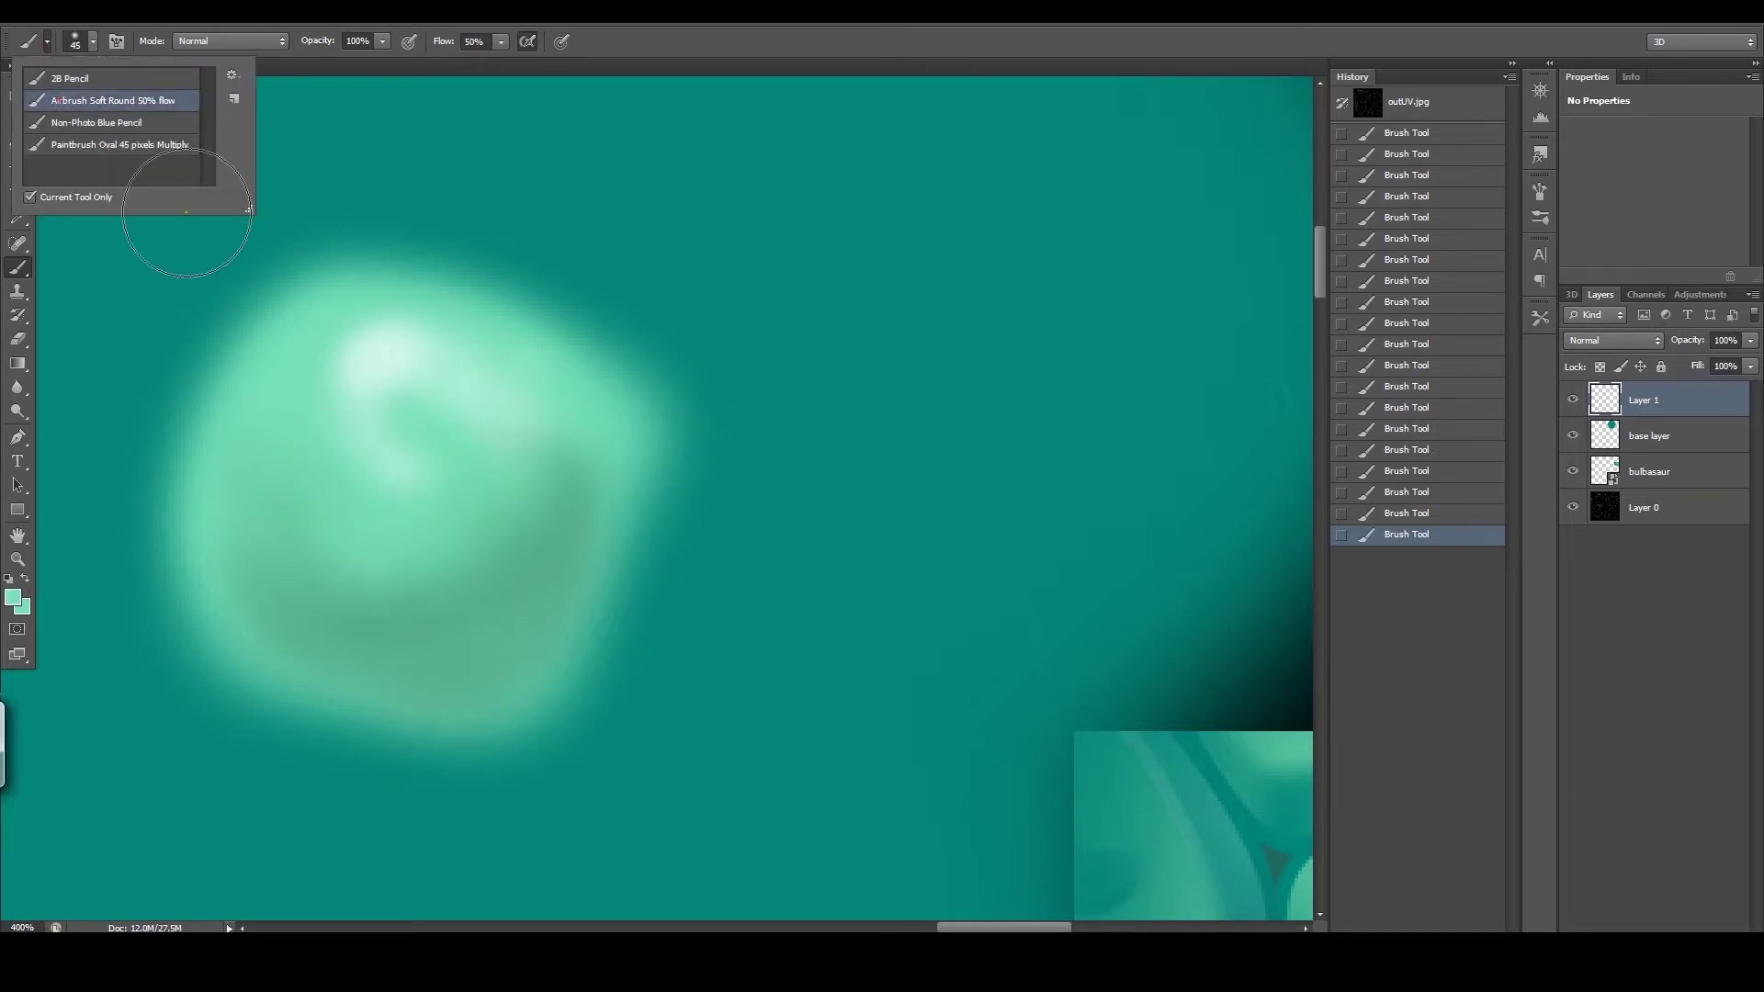
pyautogui.click(92, 42)
pyautogui.moveTo(63, 99); pyautogui.dragTo(60, 102)
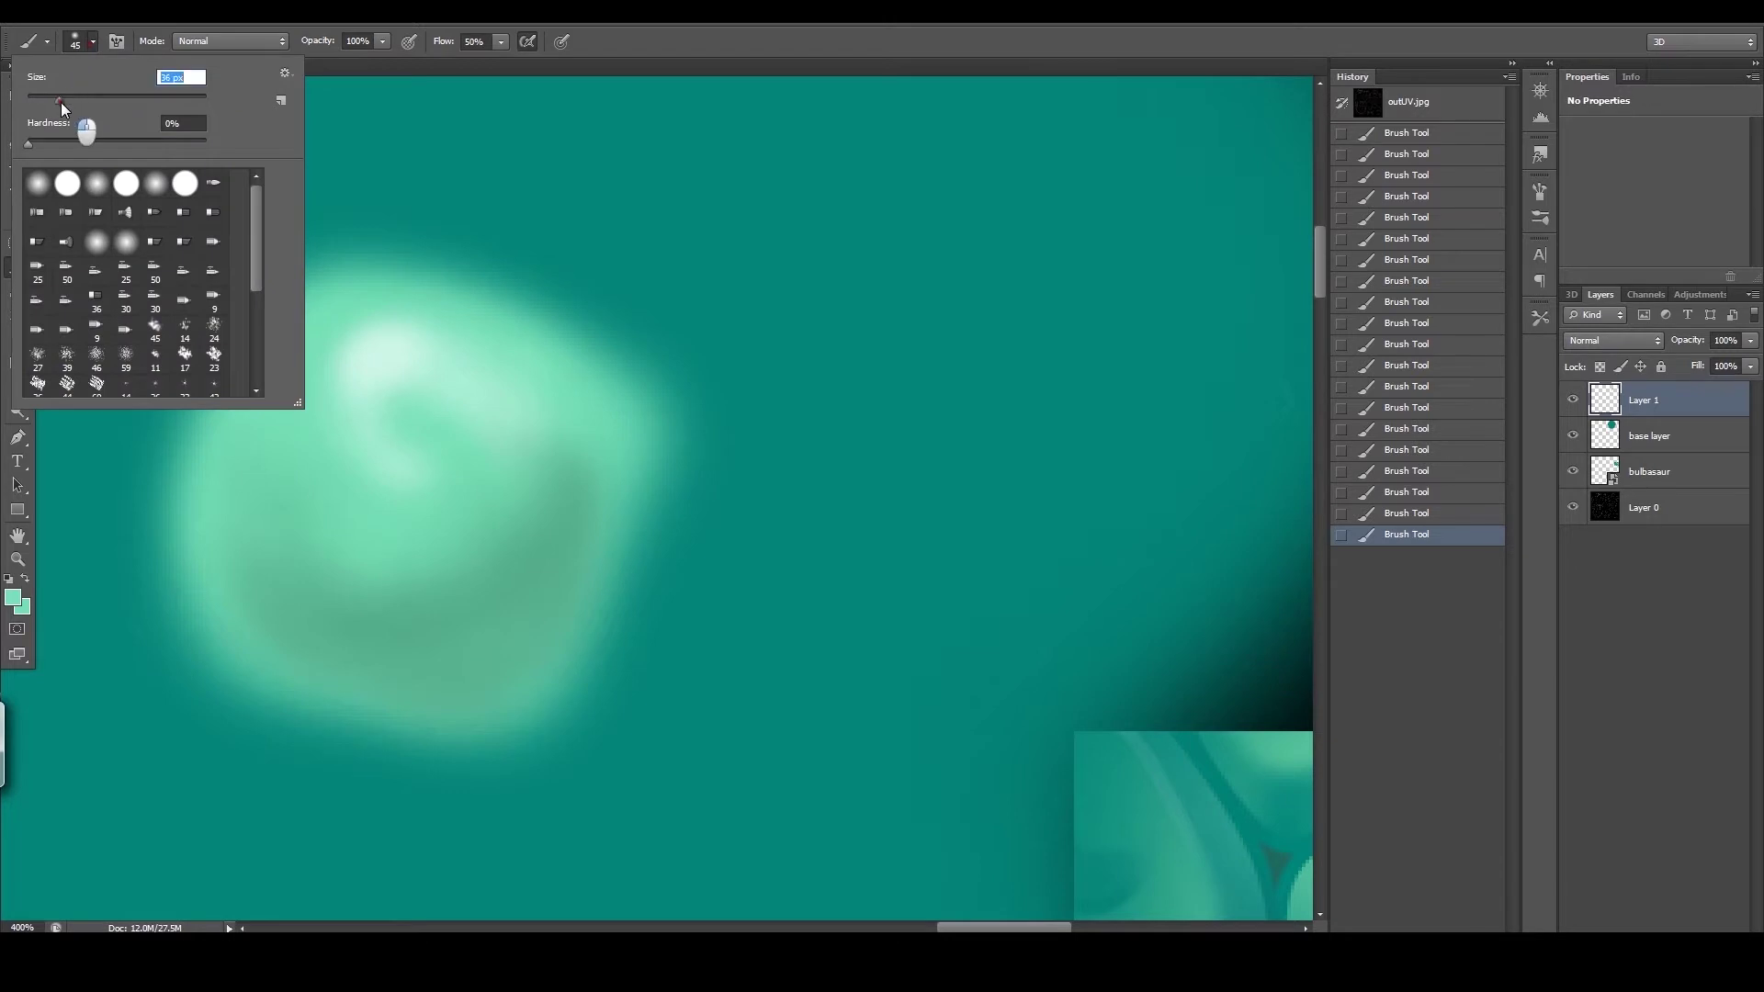
# Step: Fade the highlight's lower tail and the rim of its bright spot into the surrounding mint
pyautogui.click(415, 519)
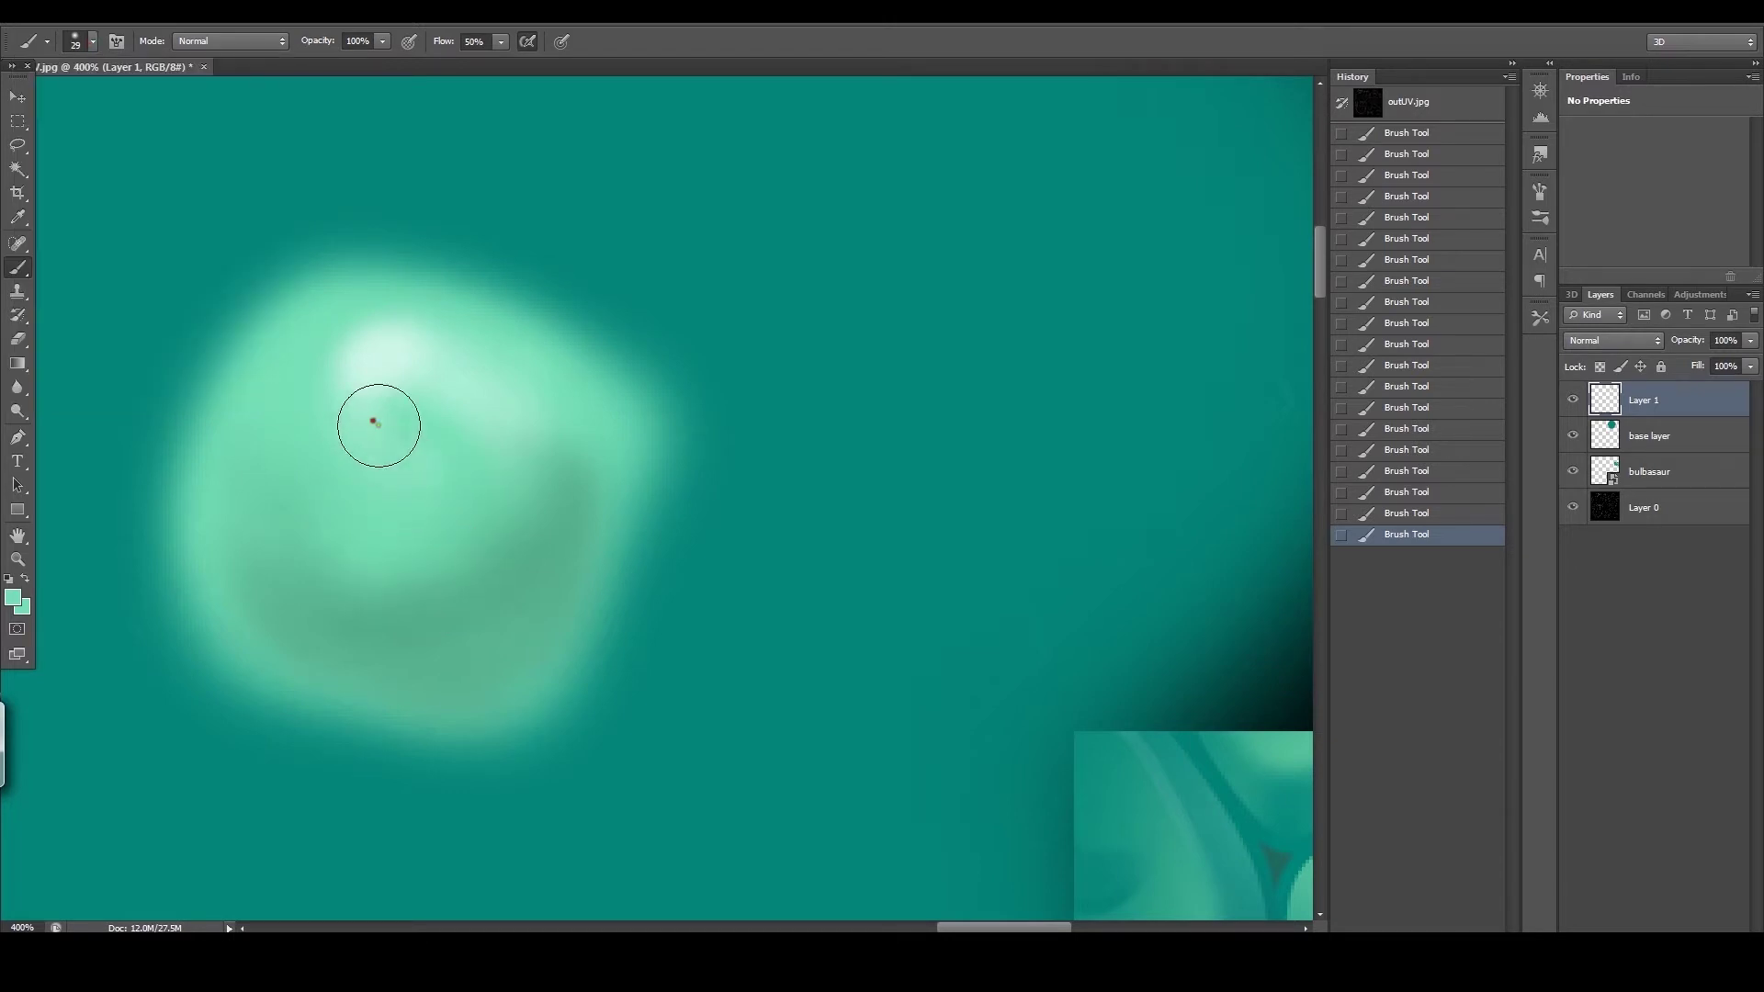
pyautogui.keyDown('alt'); pyautogui.click(370, 296); pyautogui.keyUp('alt')
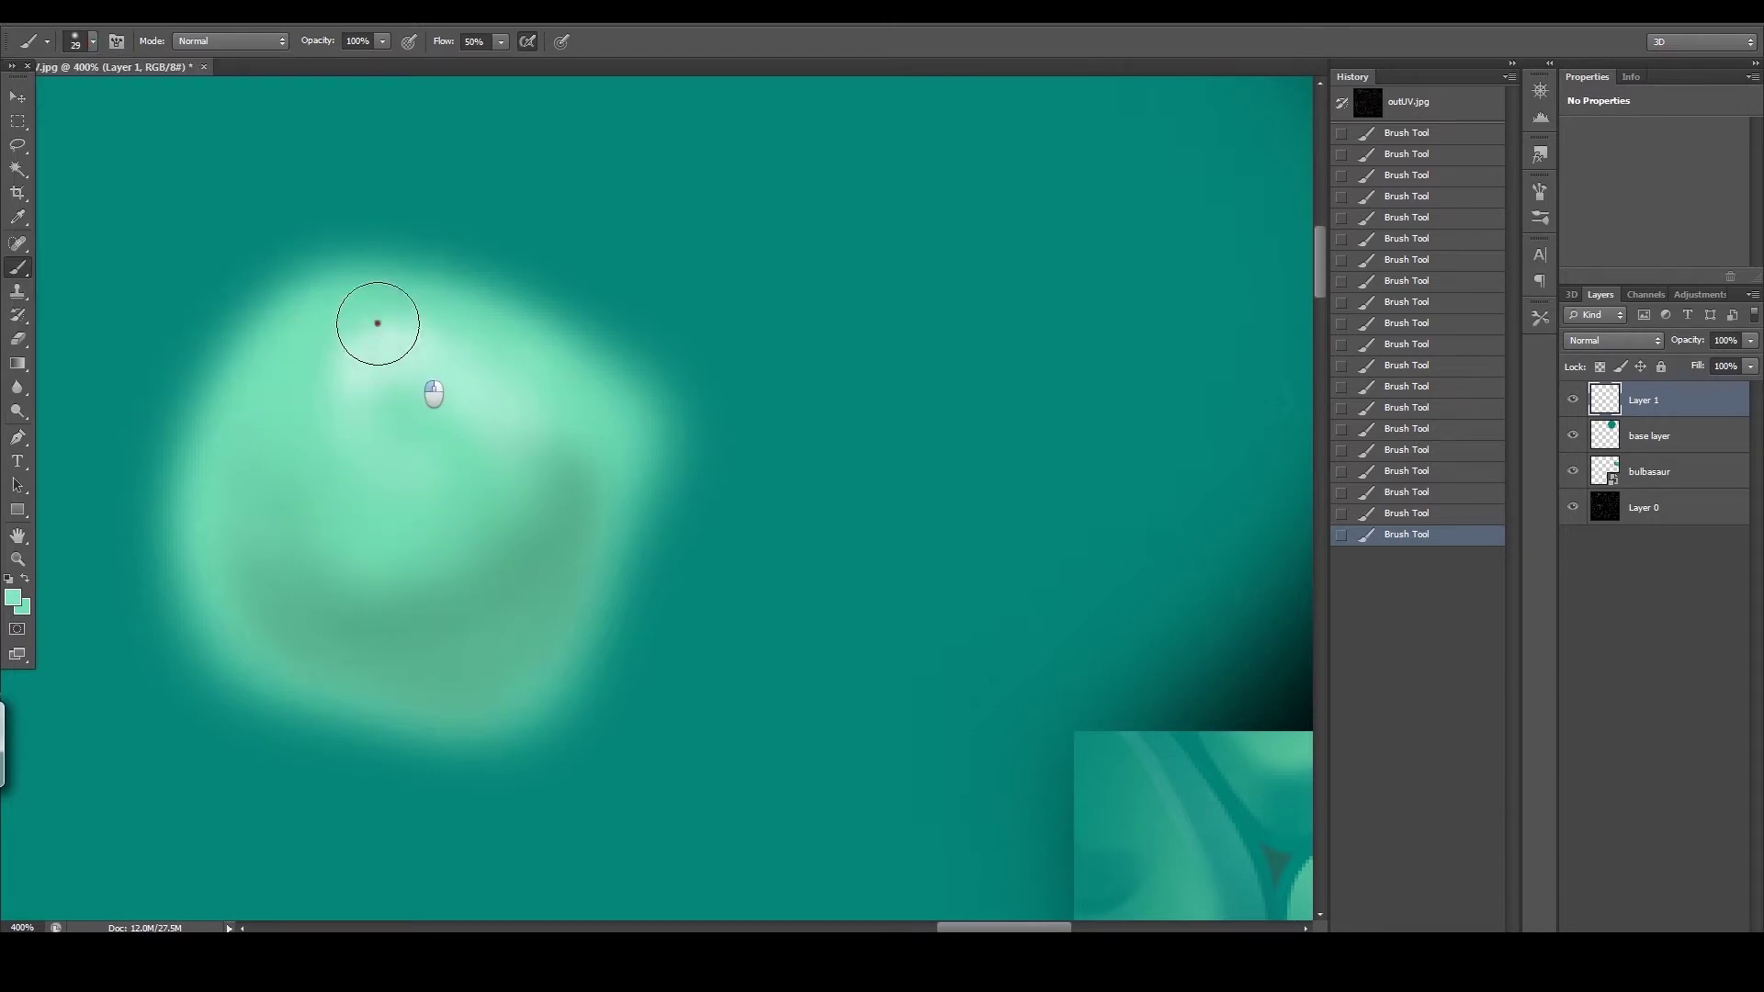
pyautogui.keyDown('alt'); pyautogui.click(418, 361); pyautogui.keyUp('alt')
pyautogui.keyDown('alt'); pyautogui.click(497, 386); pyautogui.keyUp('alt')
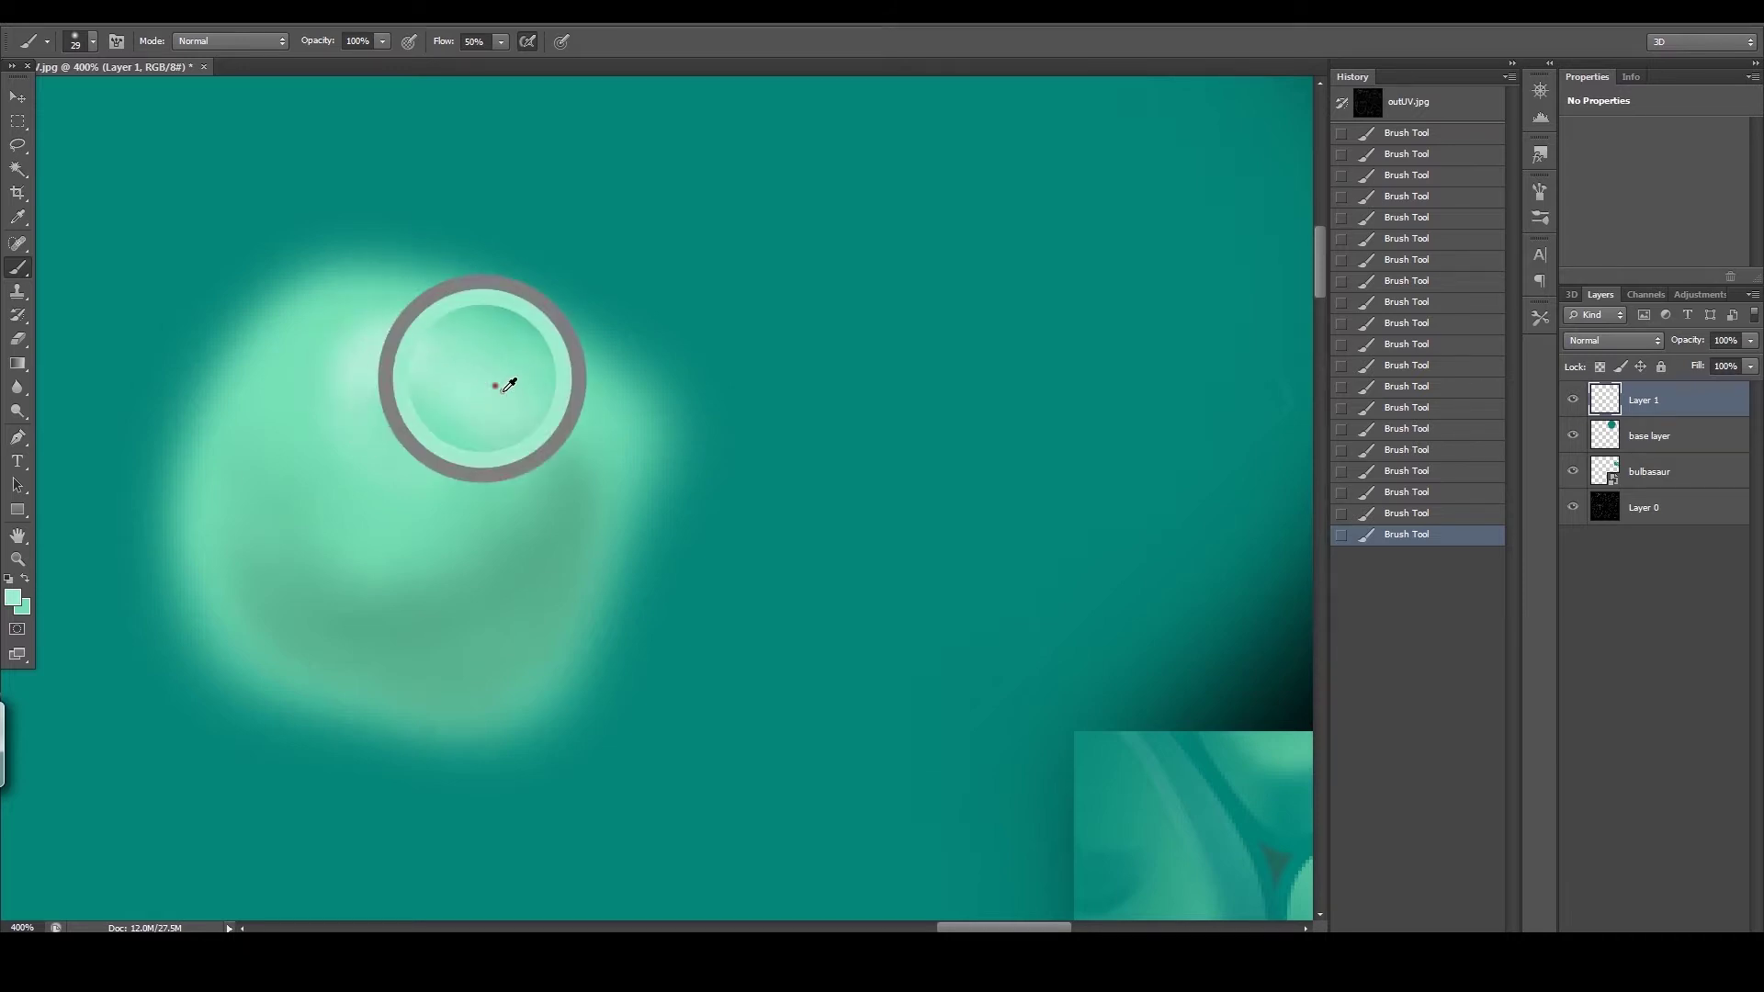
# Step: Refine the highlight up close, smoothing its inner curve and right arm with sampled mint tones
pyautogui.click(20, 559)
pyautogui.keyDown('alt'); pyautogui.click(411, 441); pyautogui.keyUp('alt')
pyautogui.keyDown('alt'); pyautogui.click(443, 425); pyautogui.keyUp('alt')
pyautogui.keyDown('alt'); pyautogui.click(476, 405); pyautogui.keyUp('alt')
pyautogui.scroll(4, 470, 401)
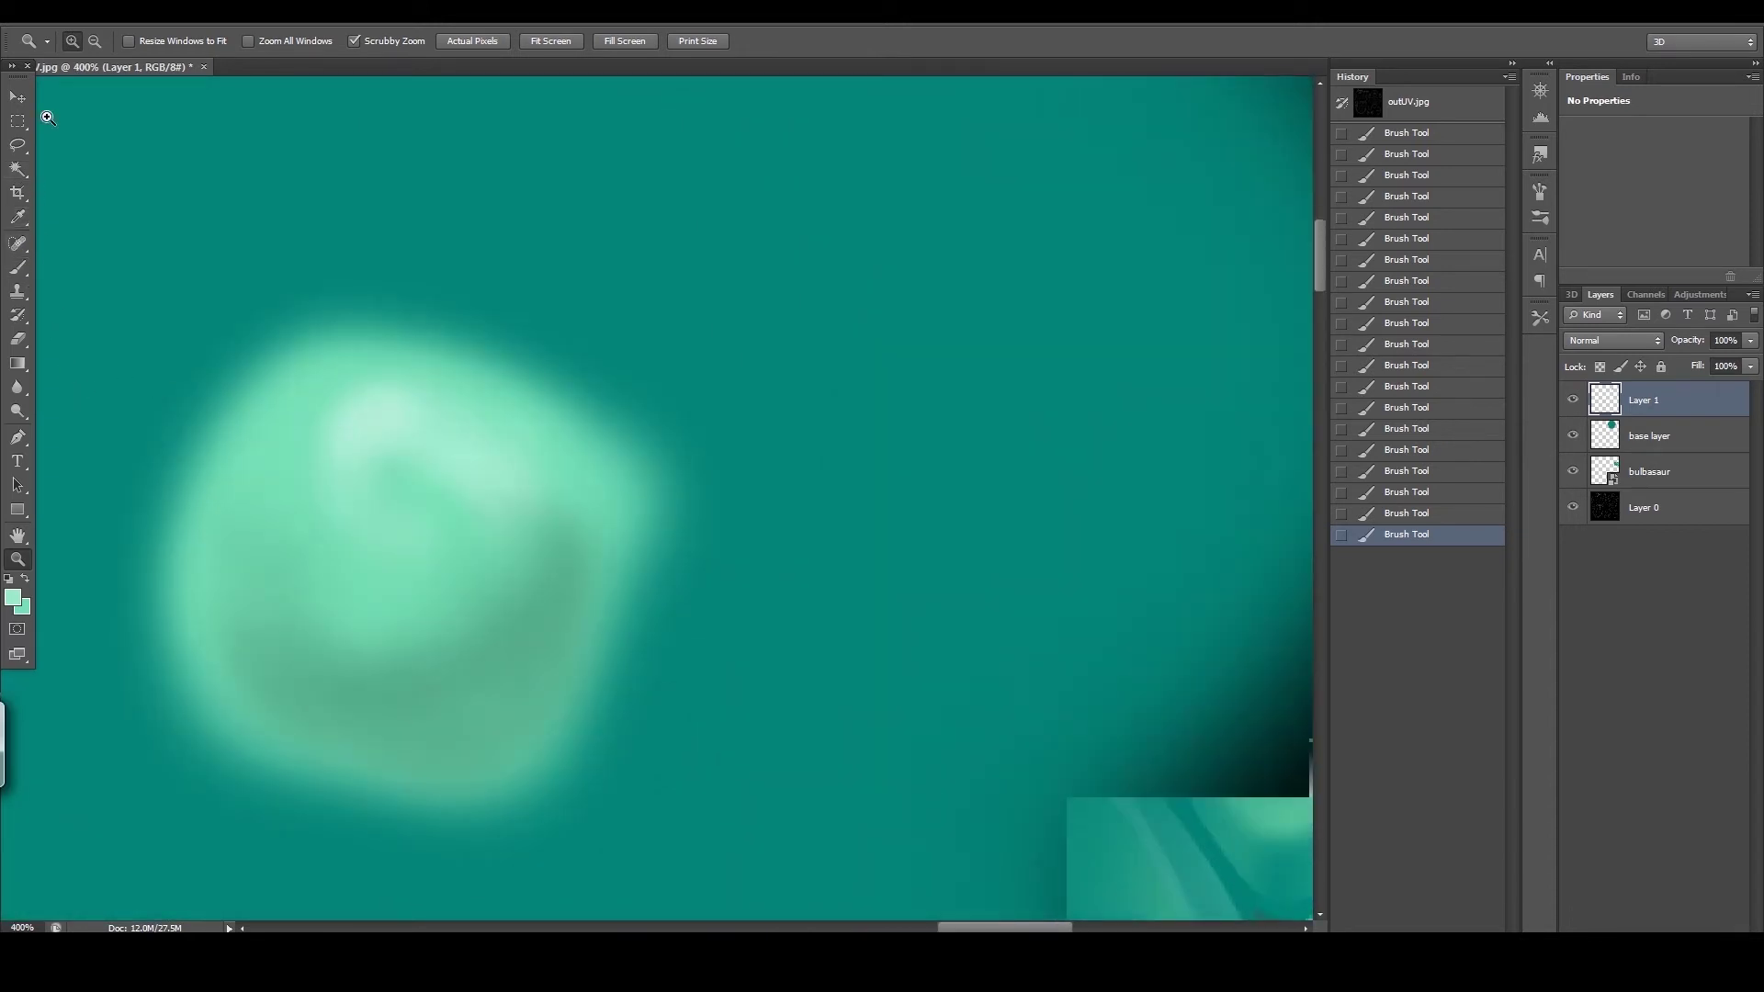
pyautogui.click(18, 268)
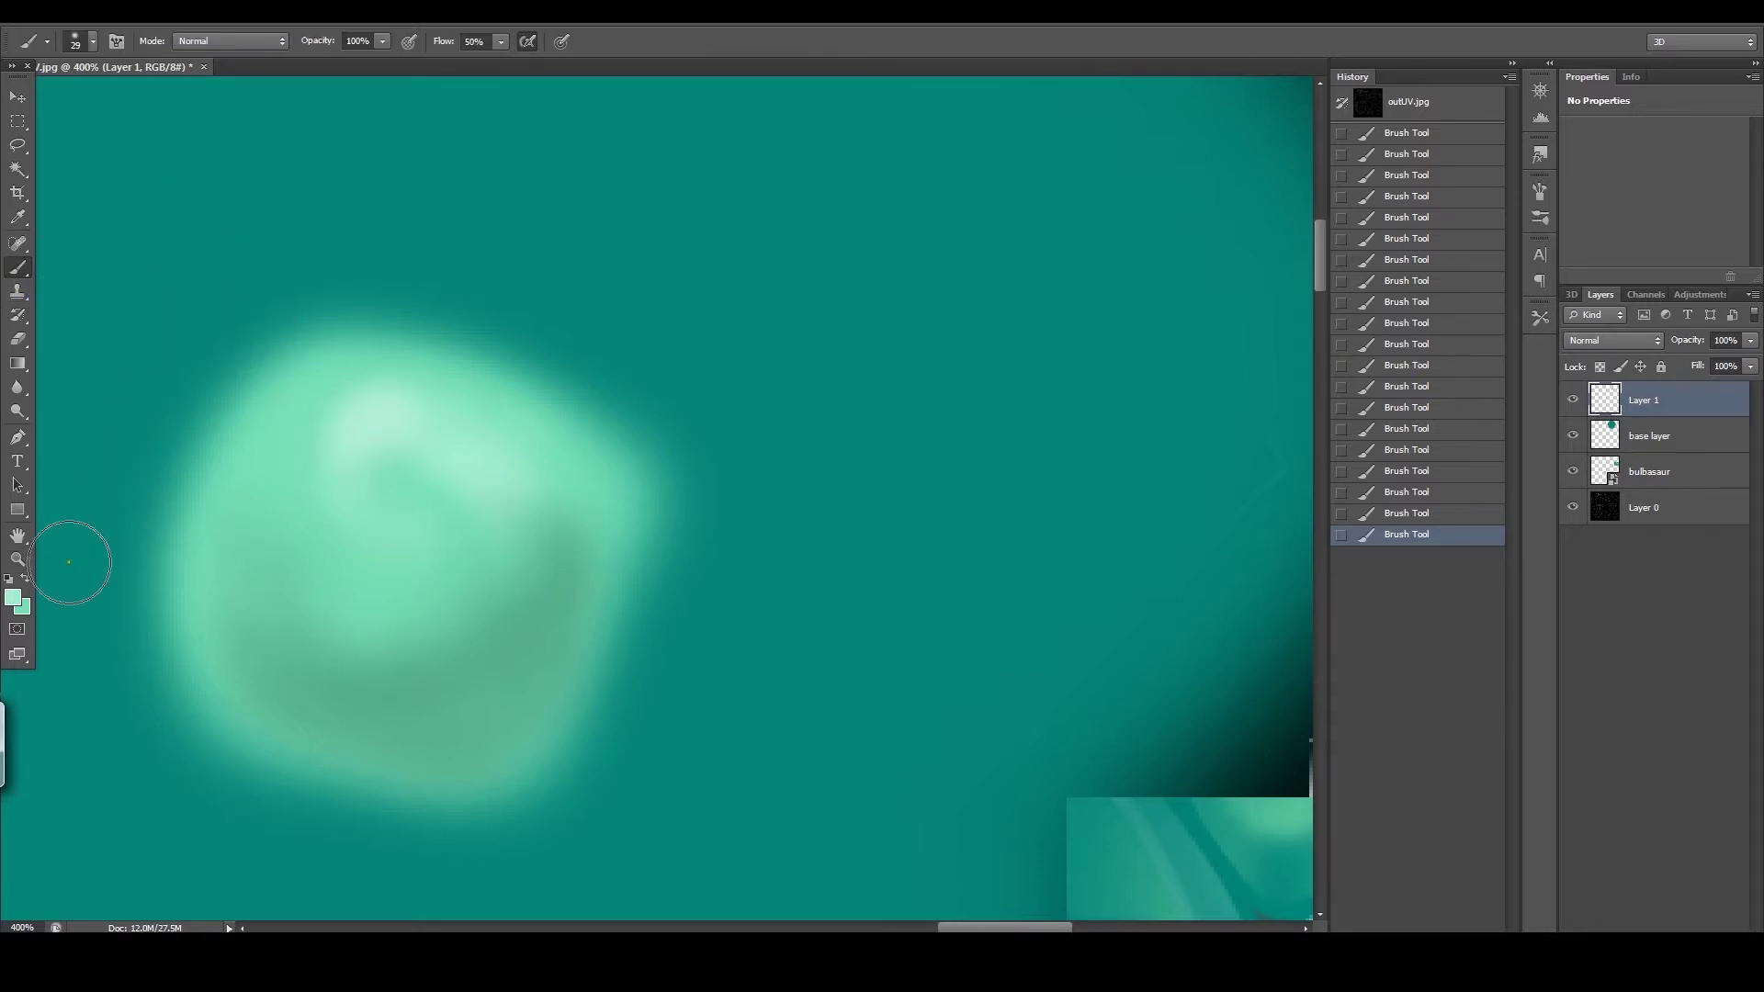
pyautogui.moveTo(354, 442)
pyautogui.mouseDown()
pyautogui.moveTo(349, 464)
pyautogui.moveTo(372, 463)
pyautogui.mouseUp()
pyautogui.keyDown('alt'); pyautogui.click(441, 400); pyautogui.keyUp('alt')
pyautogui.moveTo(424, 402)
pyautogui.mouseDown()
pyautogui.moveTo(500, 405)
pyautogui.moveTo(606, 478)
pyautogui.mouseUp()
pyautogui.moveTo(383, 491); pyautogui.dragTo(496, 516)
# Step: Add a new layer above the stone layer and set the foreground to a dark muted green
pyautogui.click(1571, 410)
pyautogui.click(1570, 407)
pyautogui.hotkey('ctrl', 'shift', 'alt', 'n')
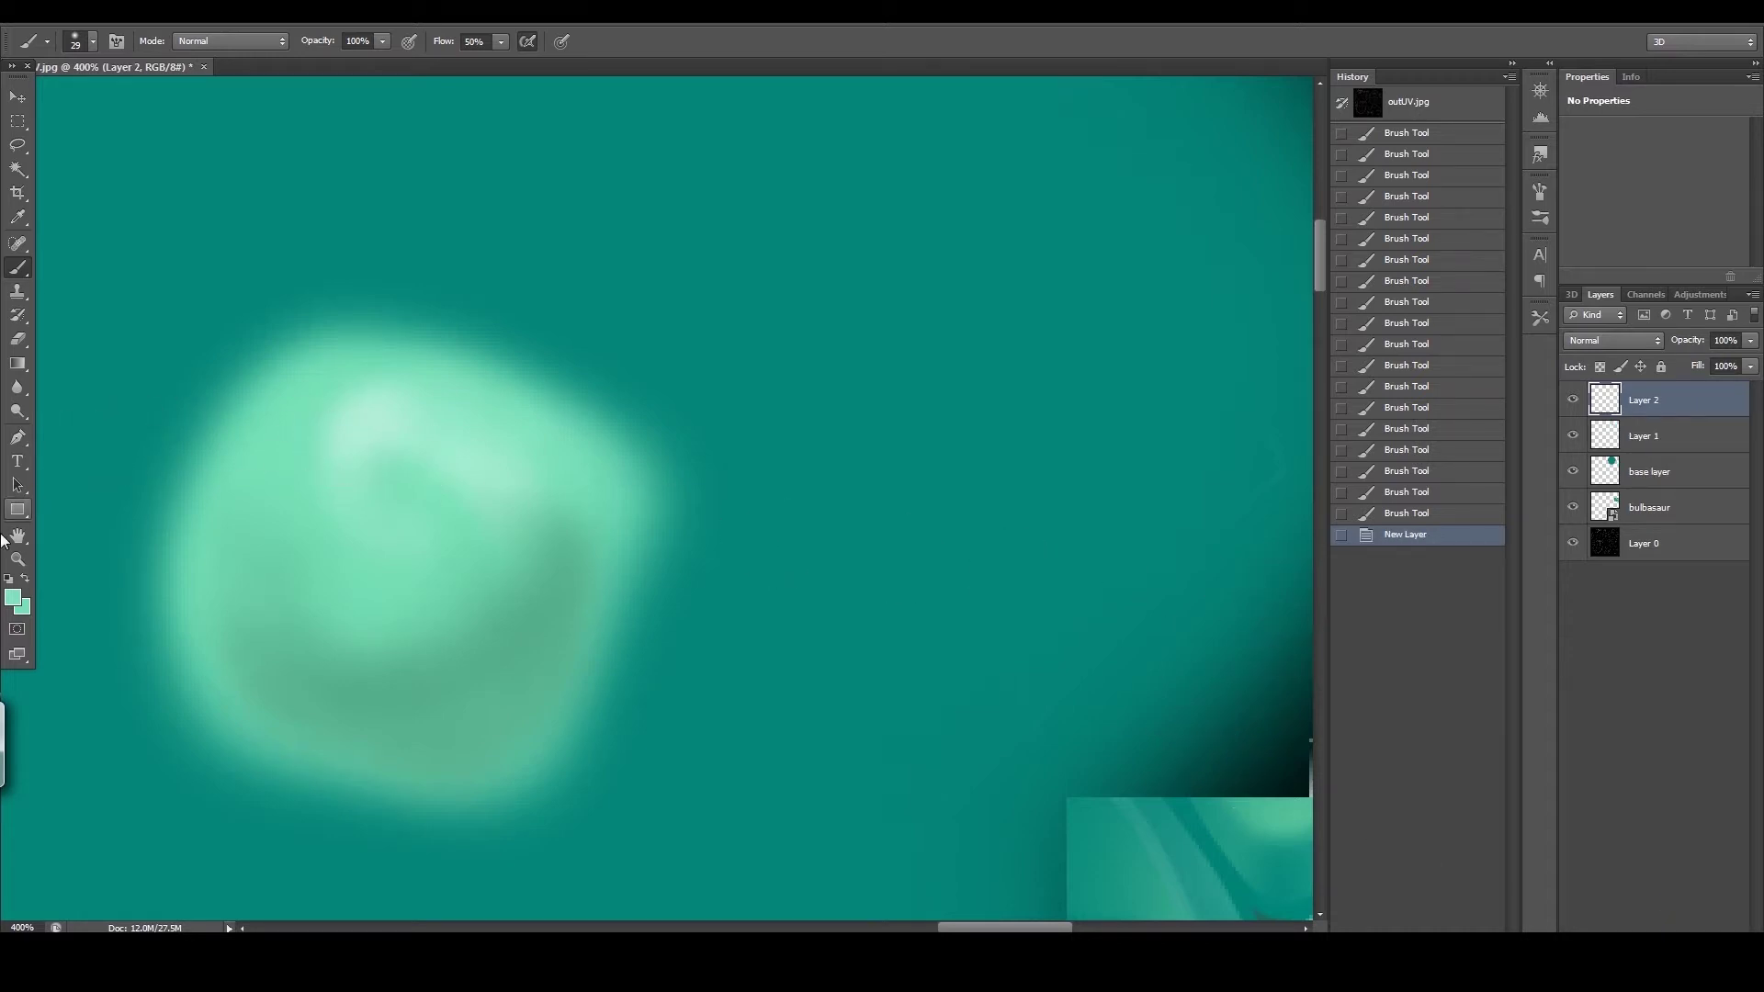
pyautogui.click(13, 597)
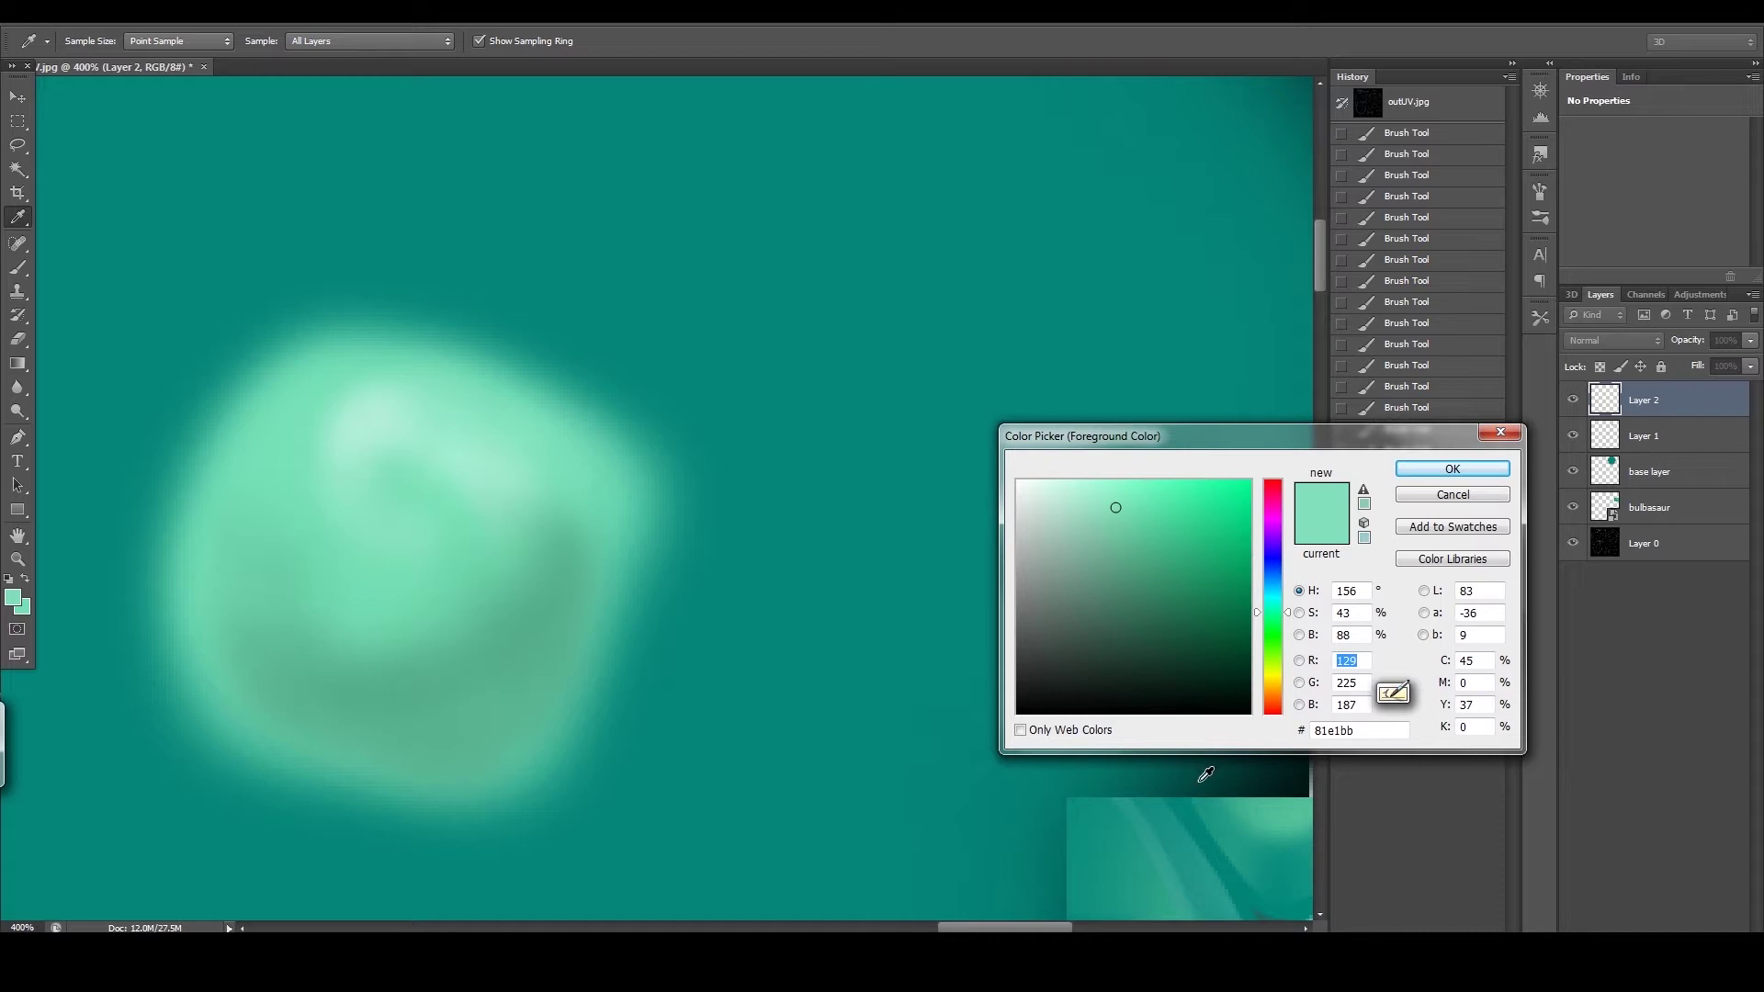
pyautogui.click(1129, 618)
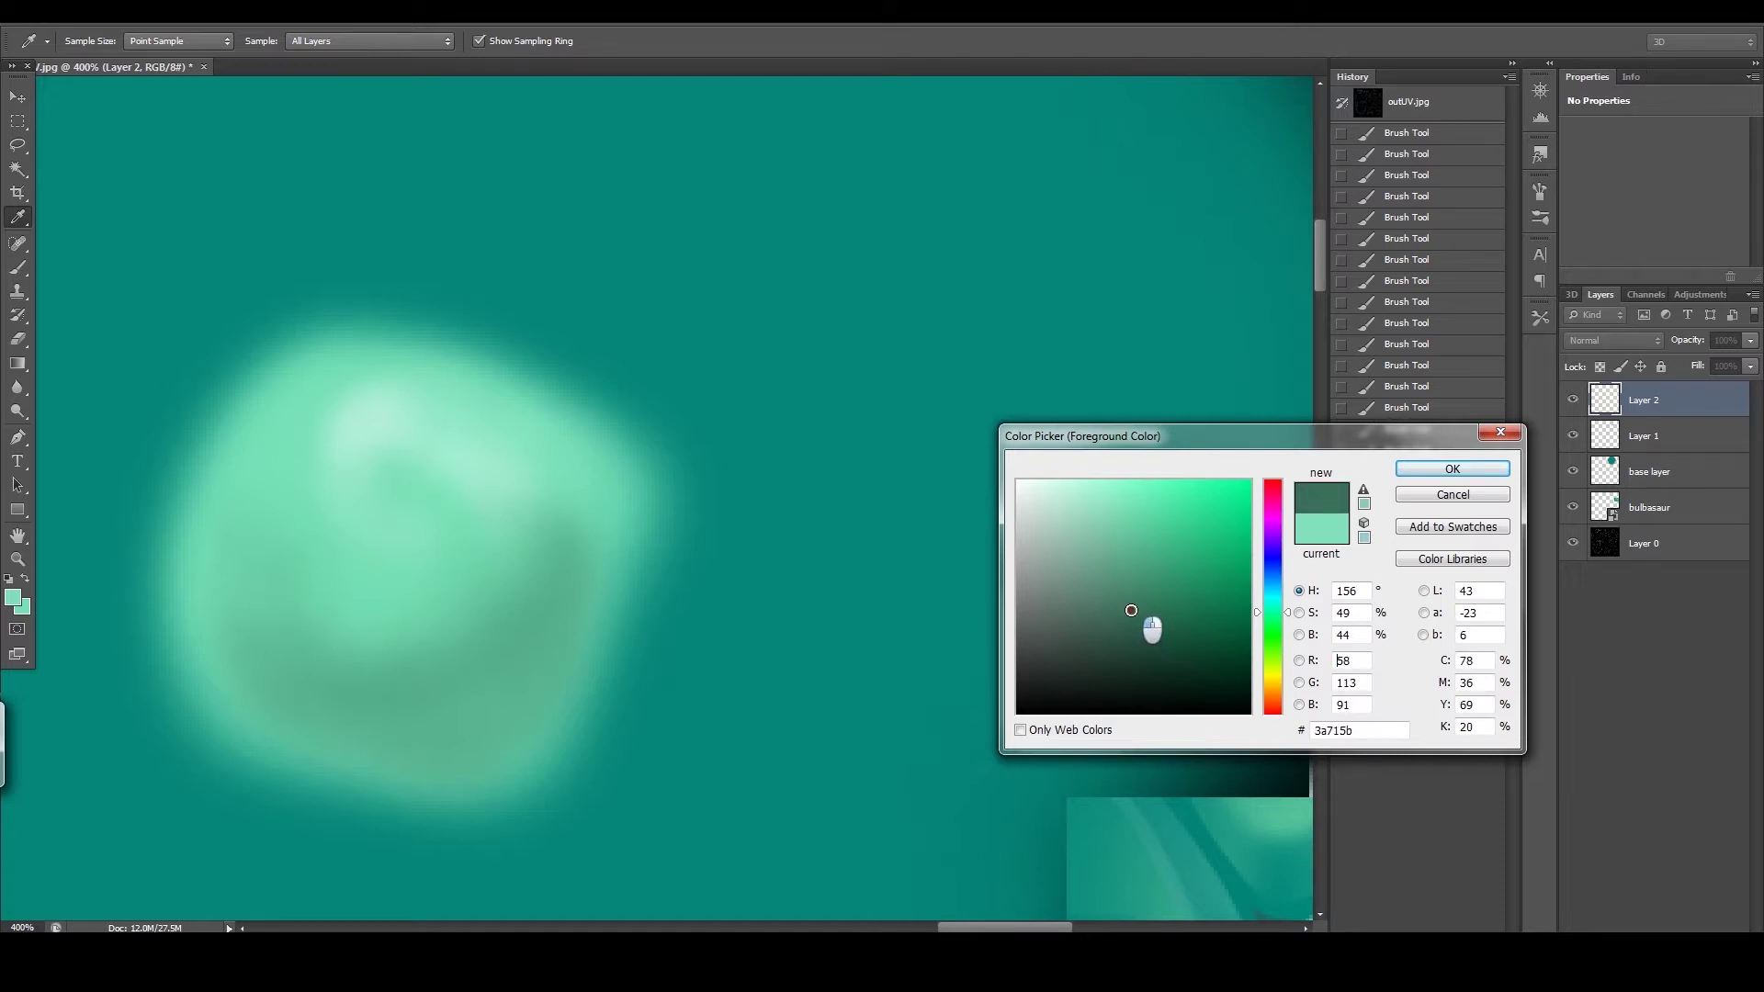
pyautogui.click(1402, 470)
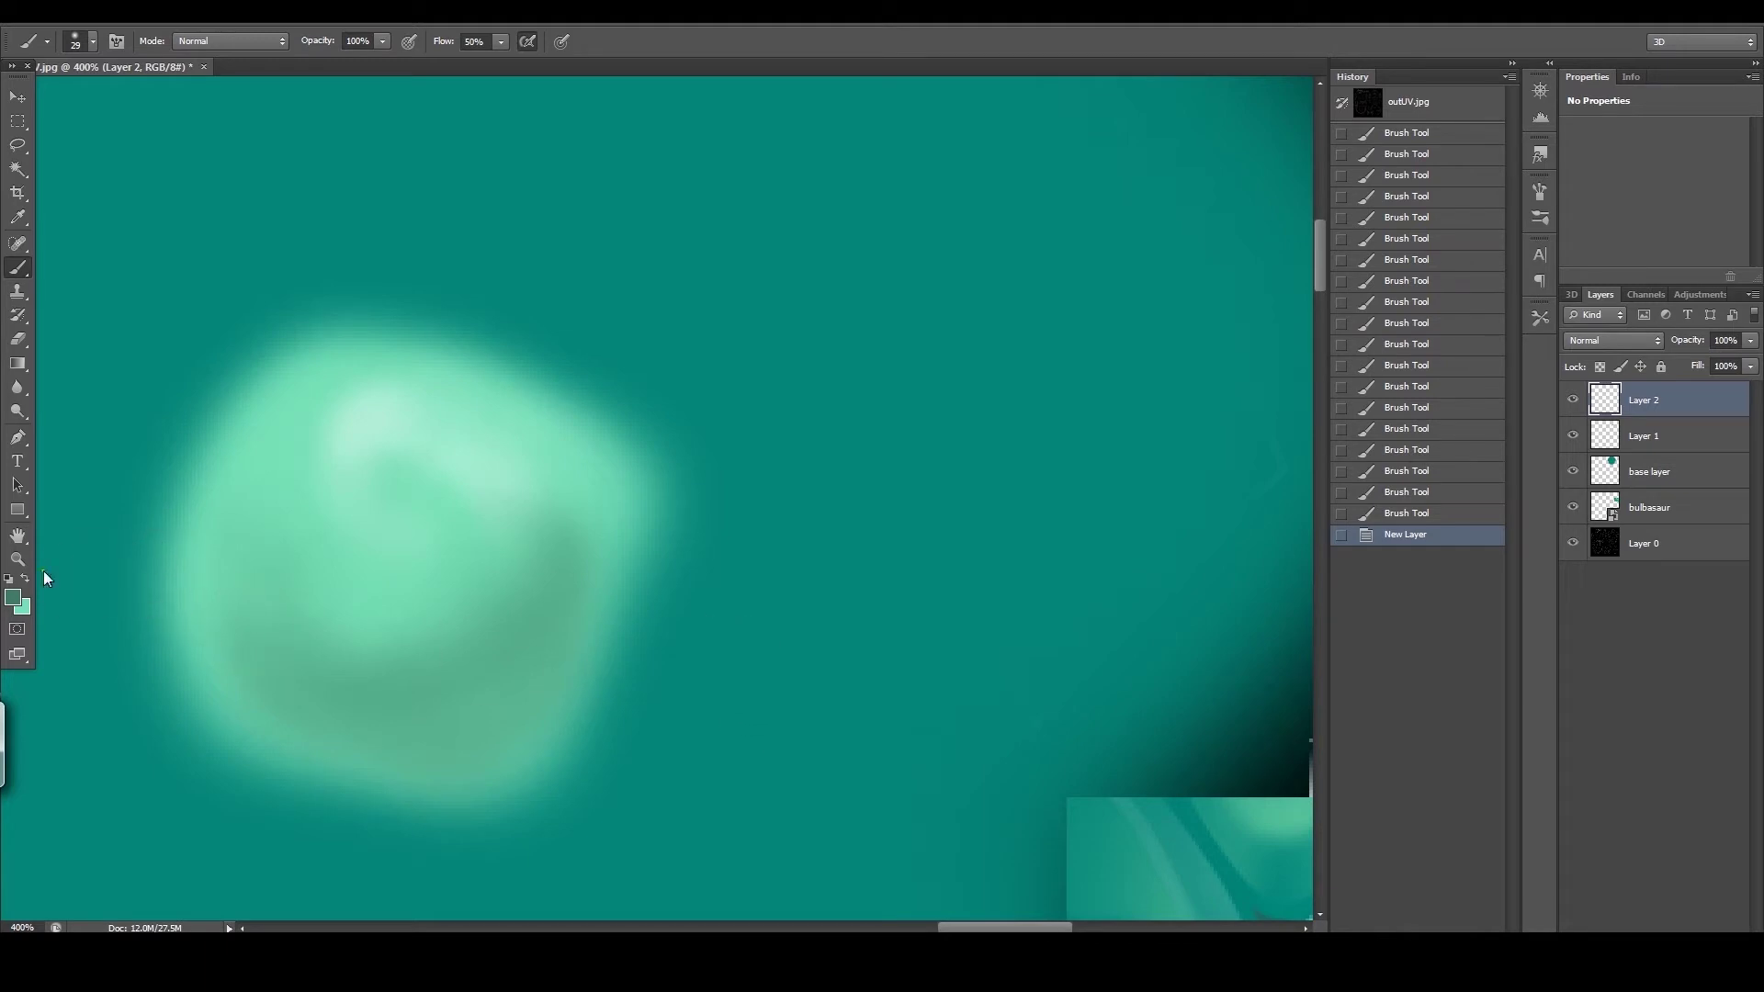
# Step: Sample the base teal and darken it as the foreground color, and size the hard round brush to 20 px
pyautogui.click(7, 594)
pyautogui.click(853, 636)
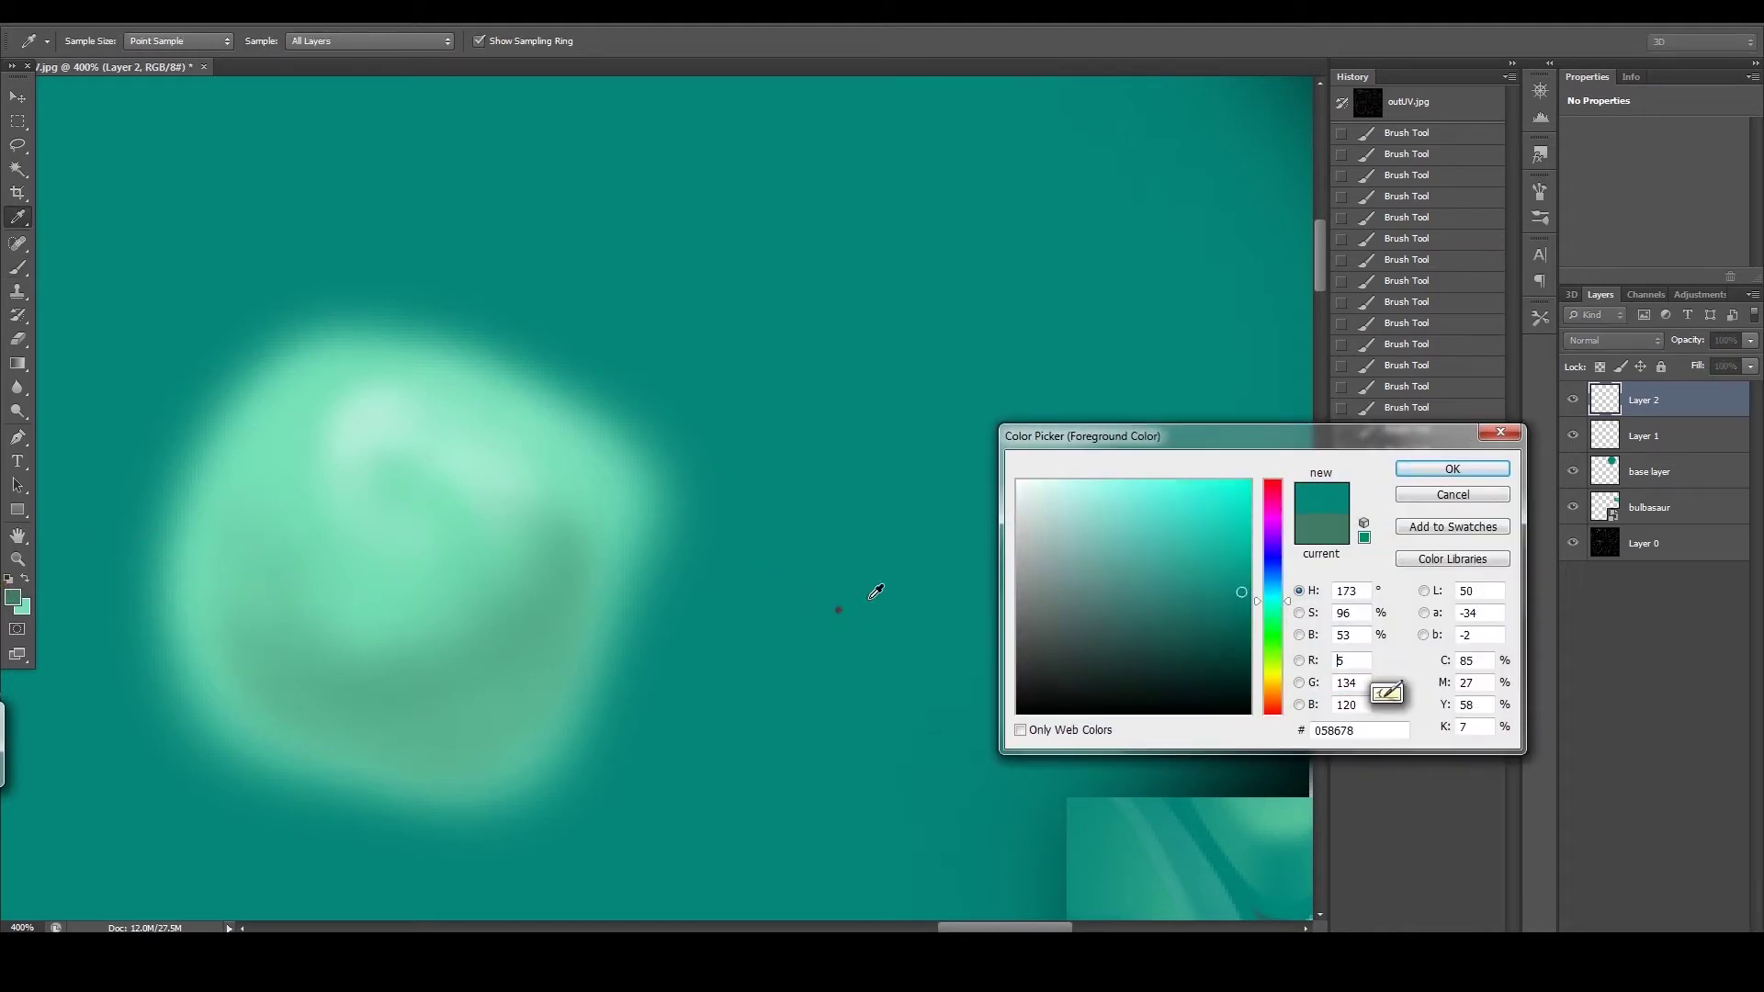
pyautogui.click(1445, 466)
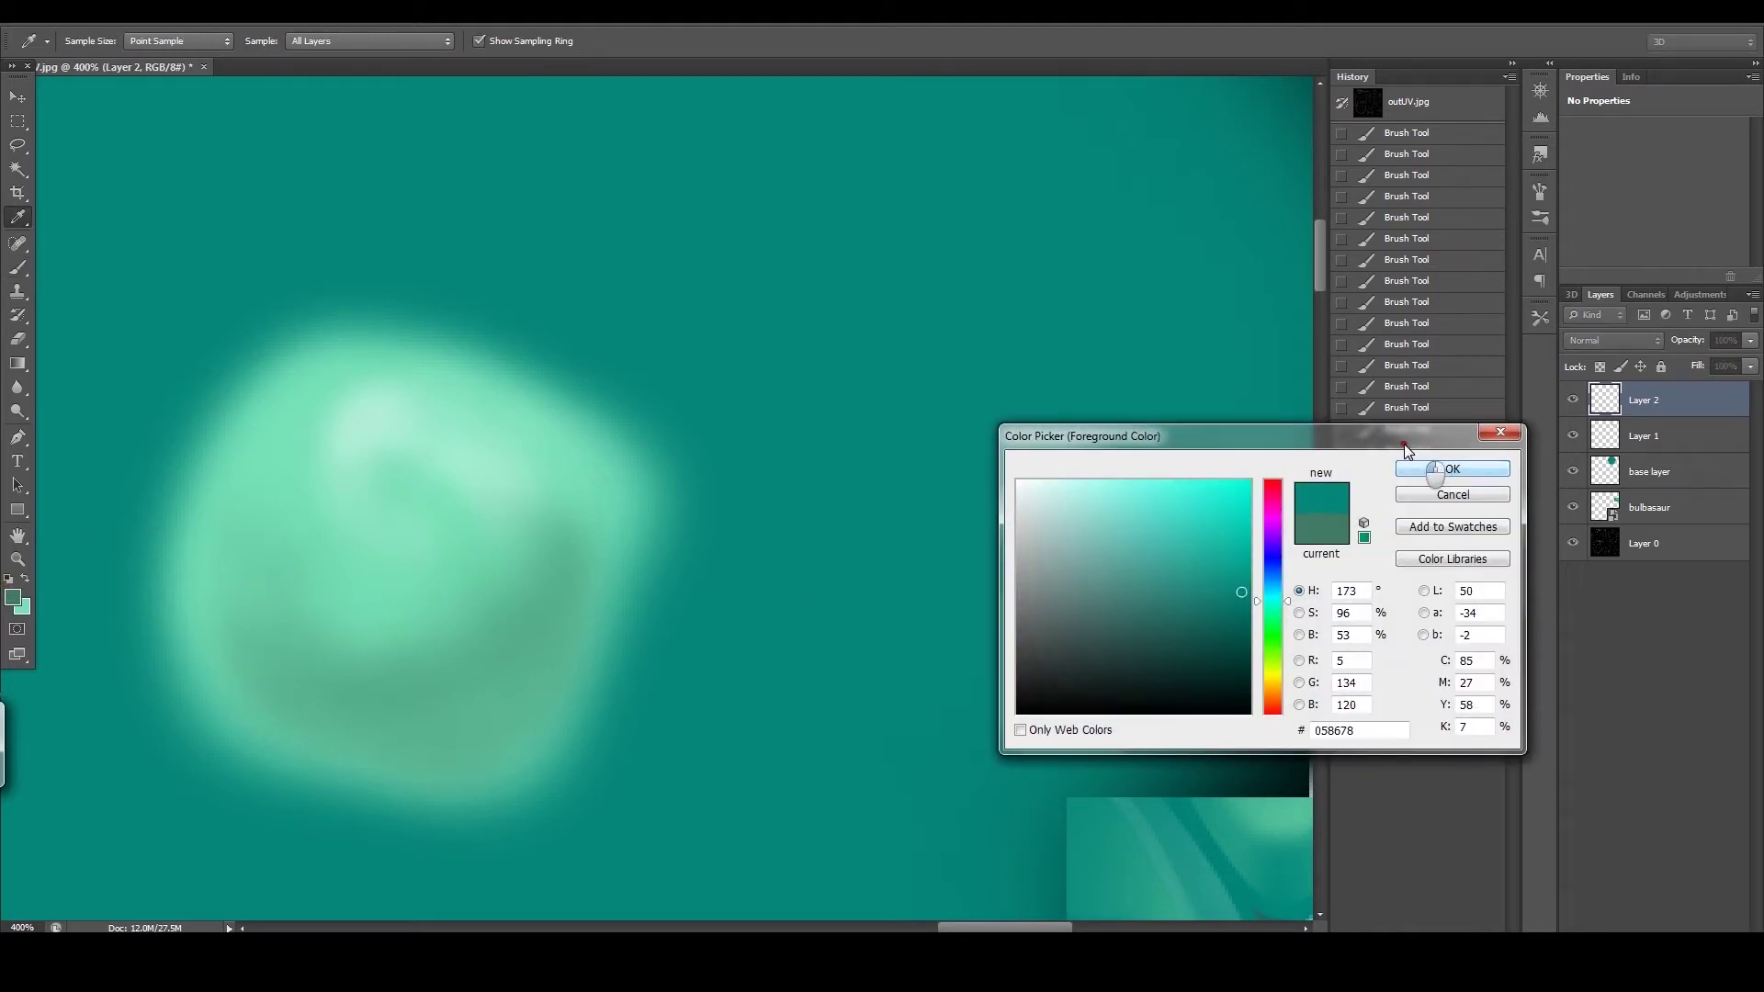
pyautogui.click(1237, 620)
pyautogui.click(1452, 468)
pyautogui.press('b')
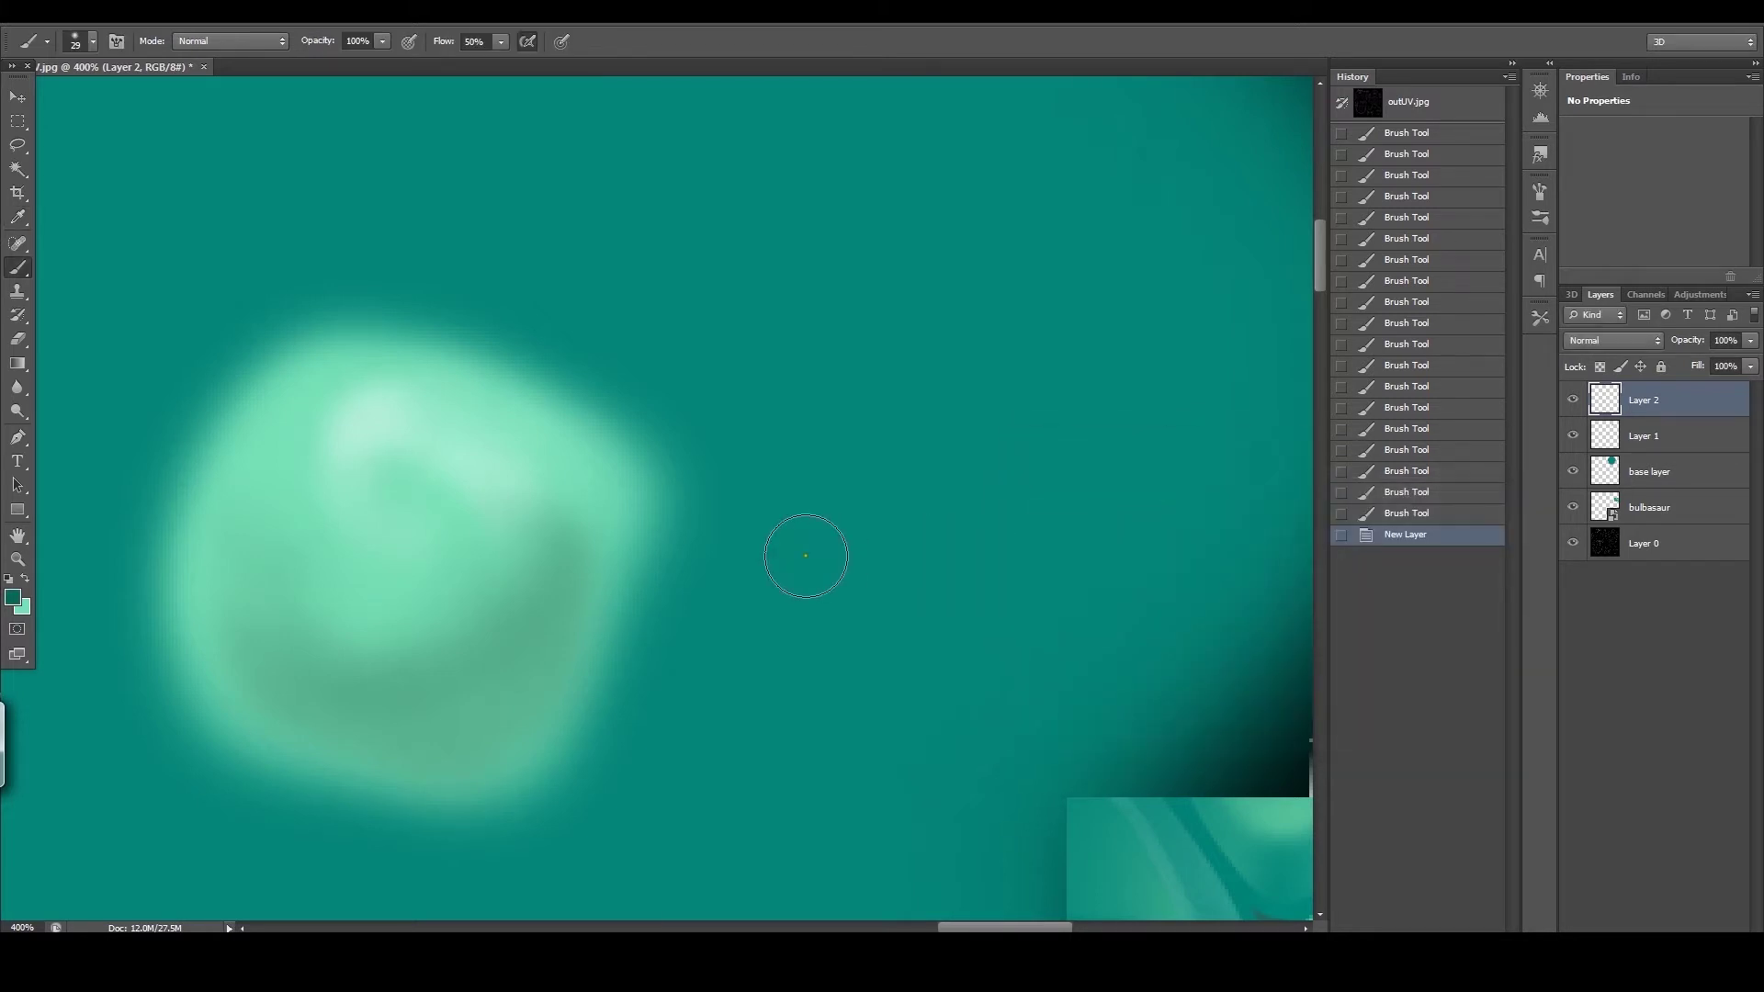
pyautogui.click(93, 43)
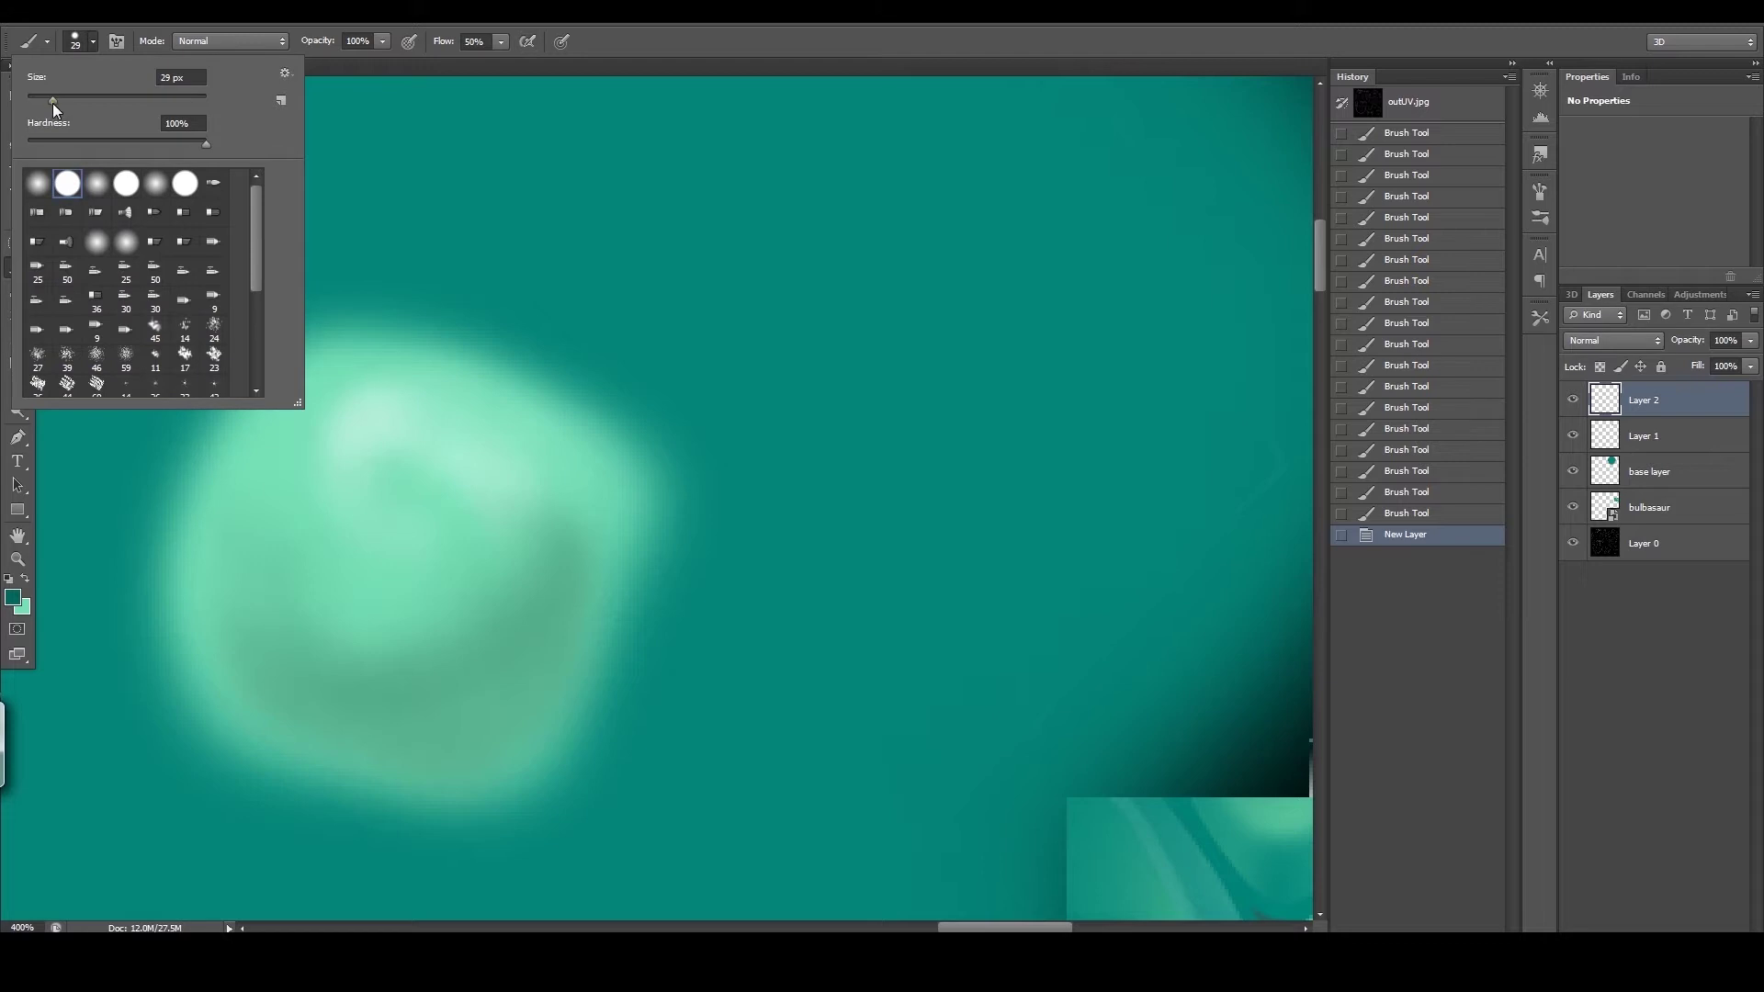
pyautogui.moveTo(50, 97); pyautogui.dragTo(42, 96)
# Step: Try painting a dark teal outline along the stone's right side on the new layer, and roll the history back to before that layer
pyautogui.click(560, 351)
pyautogui.moveTo(559, 351)
pyautogui.mouseDown()
pyautogui.moveTo(701, 438)
pyautogui.moveTo(703, 589)
pyautogui.moveTo(574, 348)
pyautogui.moveTo(707, 439)
pyautogui.moveTo(727, 492)
pyautogui.moveTo(725, 576)
pyautogui.moveTo(619, 817)
pyautogui.moveTo(636, 714)
pyautogui.mouseUp()
pyautogui.moveTo(688, 646); pyautogui.dragTo(635, 738)
pyautogui.hotkey('ctrl', 'z')
pyautogui.moveTo(684, 610)
pyautogui.mouseDown()
pyautogui.moveTo(612, 746)
pyautogui.moveTo(516, 769)
pyautogui.moveTo(329, 748)
pyautogui.mouseUp()
pyautogui.hotkey('ctrl', 'z')
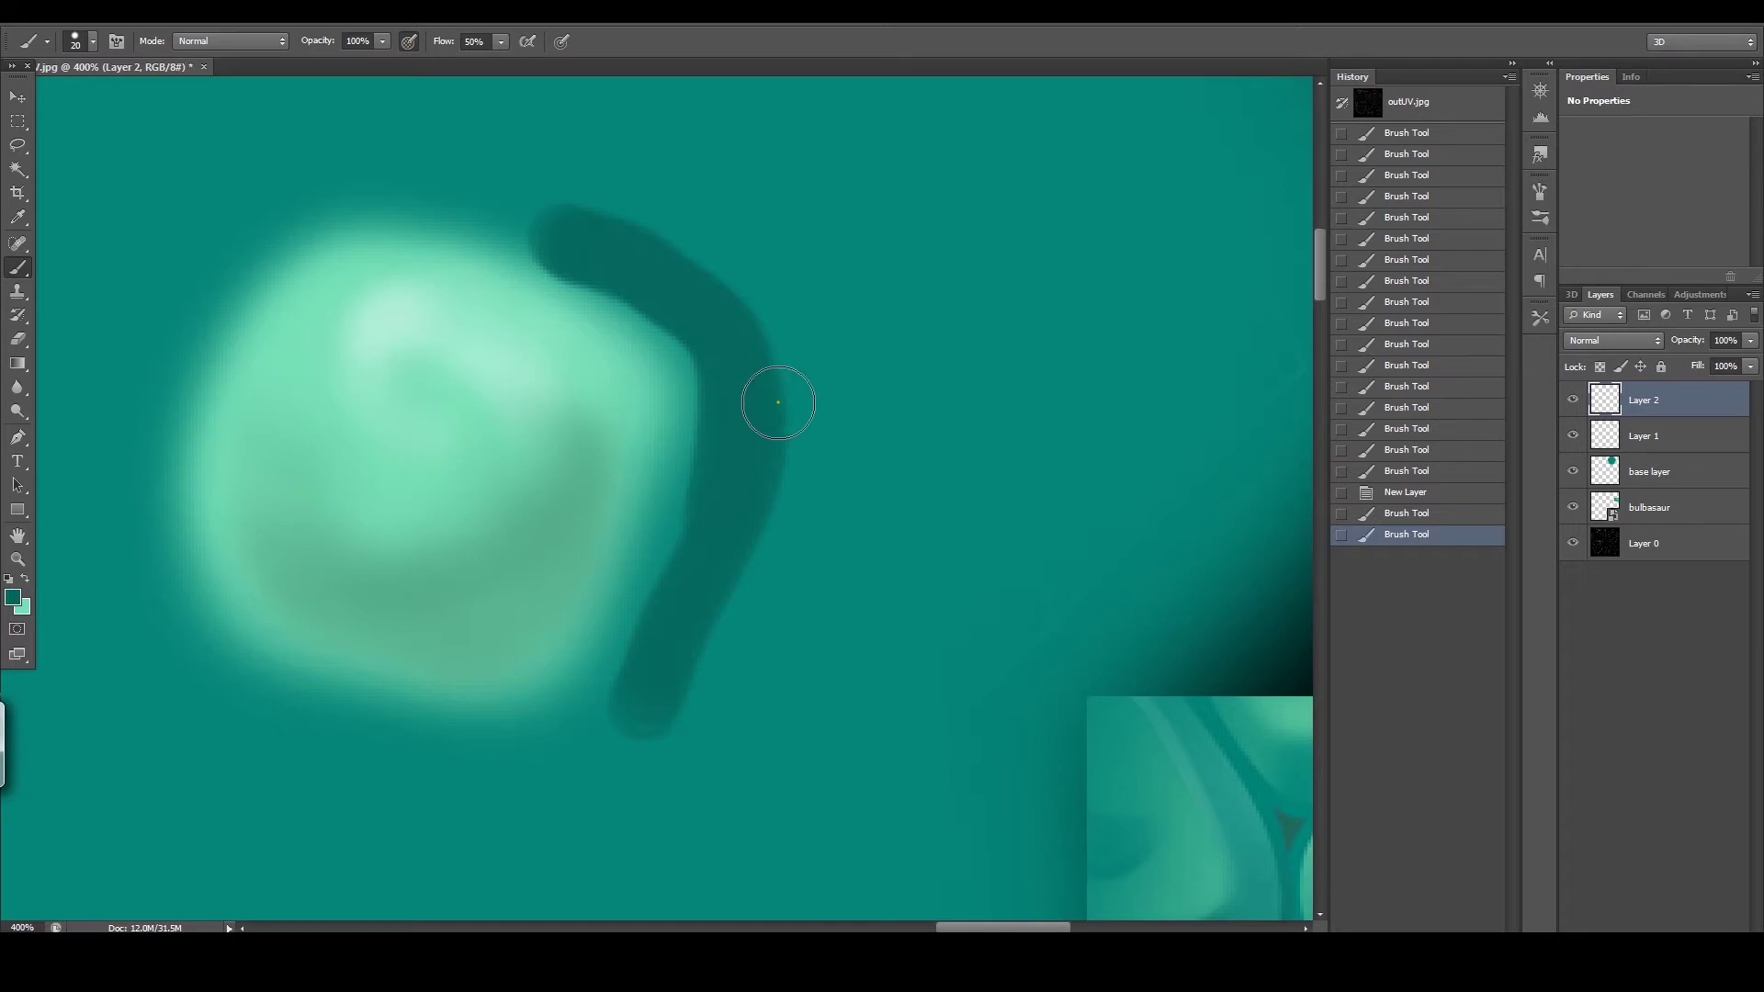
pyautogui.click(1408, 429)
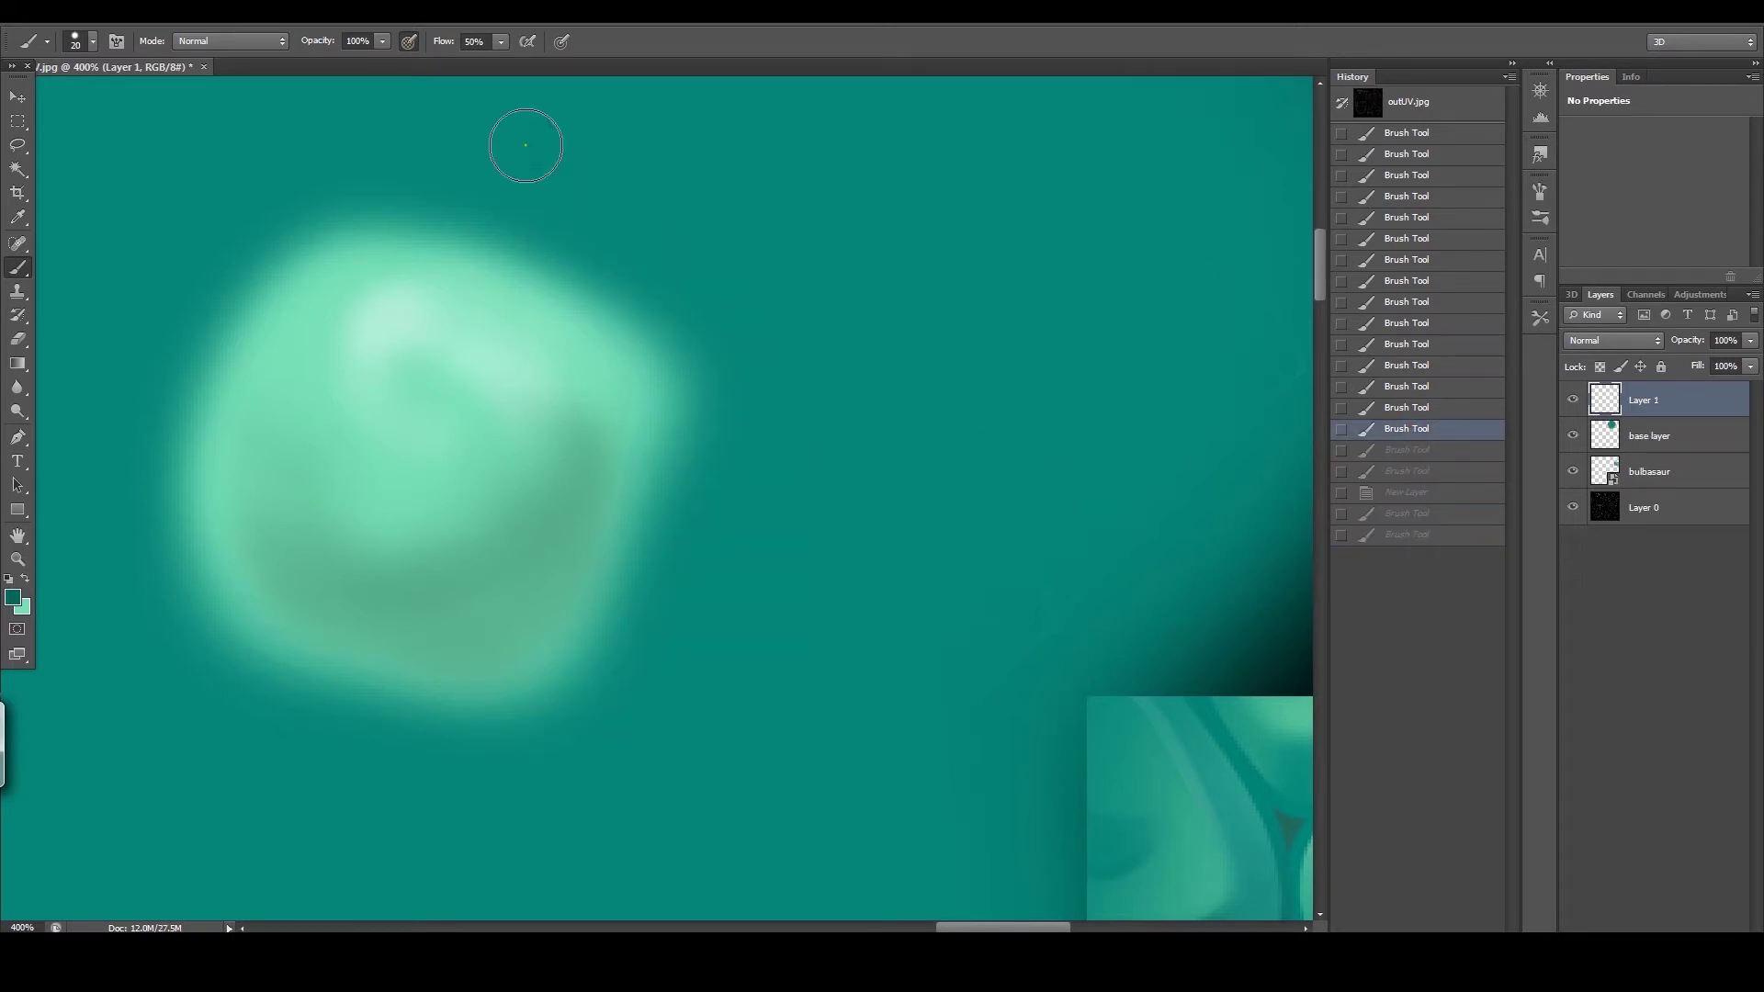
# Step: Paint a closed dark teal outline around the whole stone on Layer 1
pyautogui.moveTo(634, 241)
pyautogui.mouseDown()
pyautogui.moveTo(737, 329)
pyautogui.moveTo(764, 403)
pyautogui.moveTo(758, 488)
pyautogui.moveTo(670, 694)
pyautogui.mouseUp()
pyautogui.moveTo(639, 262)
pyautogui.mouseDown()
pyautogui.moveTo(693, 290)
pyautogui.moveTo(765, 419)
pyautogui.moveTo(732, 613)
pyautogui.moveTo(654, 747)
pyautogui.moveTo(600, 776)
pyautogui.moveTo(335, 768)
pyautogui.moveTo(184, 712)
pyautogui.moveTo(135, 671)
pyautogui.moveTo(93, 585)
pyautogui.moveTo(113, 446)
pyautogui.moveTo(193, 242)
pyautogui.moveTo(228, 205)
pyautogui.moveTo(377, 146)
pyautogui.moveTo(474, 162)
pyautogui.moveTo(602, 214)
pyautogui.moveTo(690, 289)
pyautogui.moveTo(604, 229)
pyautogui.moveTo(409, 155)
pyautogui.moveTo(334, 159)
pyautogui.moveTo(217, 208)
pyautogui.moveTo(159, 293)
pyautogui.moveTo(113, 596)
pyautogui.mouseUp()
pyautogui.moveTo(665, 261)
pyautogui.mouseDown()
pyautogui.moveTo(401, 153)
pyautogui.moveTo(299, 166)
pyautogui.moveTo(244, 196)
pyautogui.moveTo(143, 327)
pyautogui.moveTo(118, 403)
pyautogui.moveTo(100, 514)
pyautogui.moveTo(116, 632)
pyautogui.moveTo(209, 719)
pyautogui.moveTo(362, 767)
pyautogui.moveTo(576, 766)
pyautogui.moveTo(633, 742)
pyautogui.moveTo(722, 624)
pyautogui.moveTo(760, 475)
pyautogui.moveTo(758, 384)
pyautogui.moveTo(667, 278)
pyautogui.mouseUp()
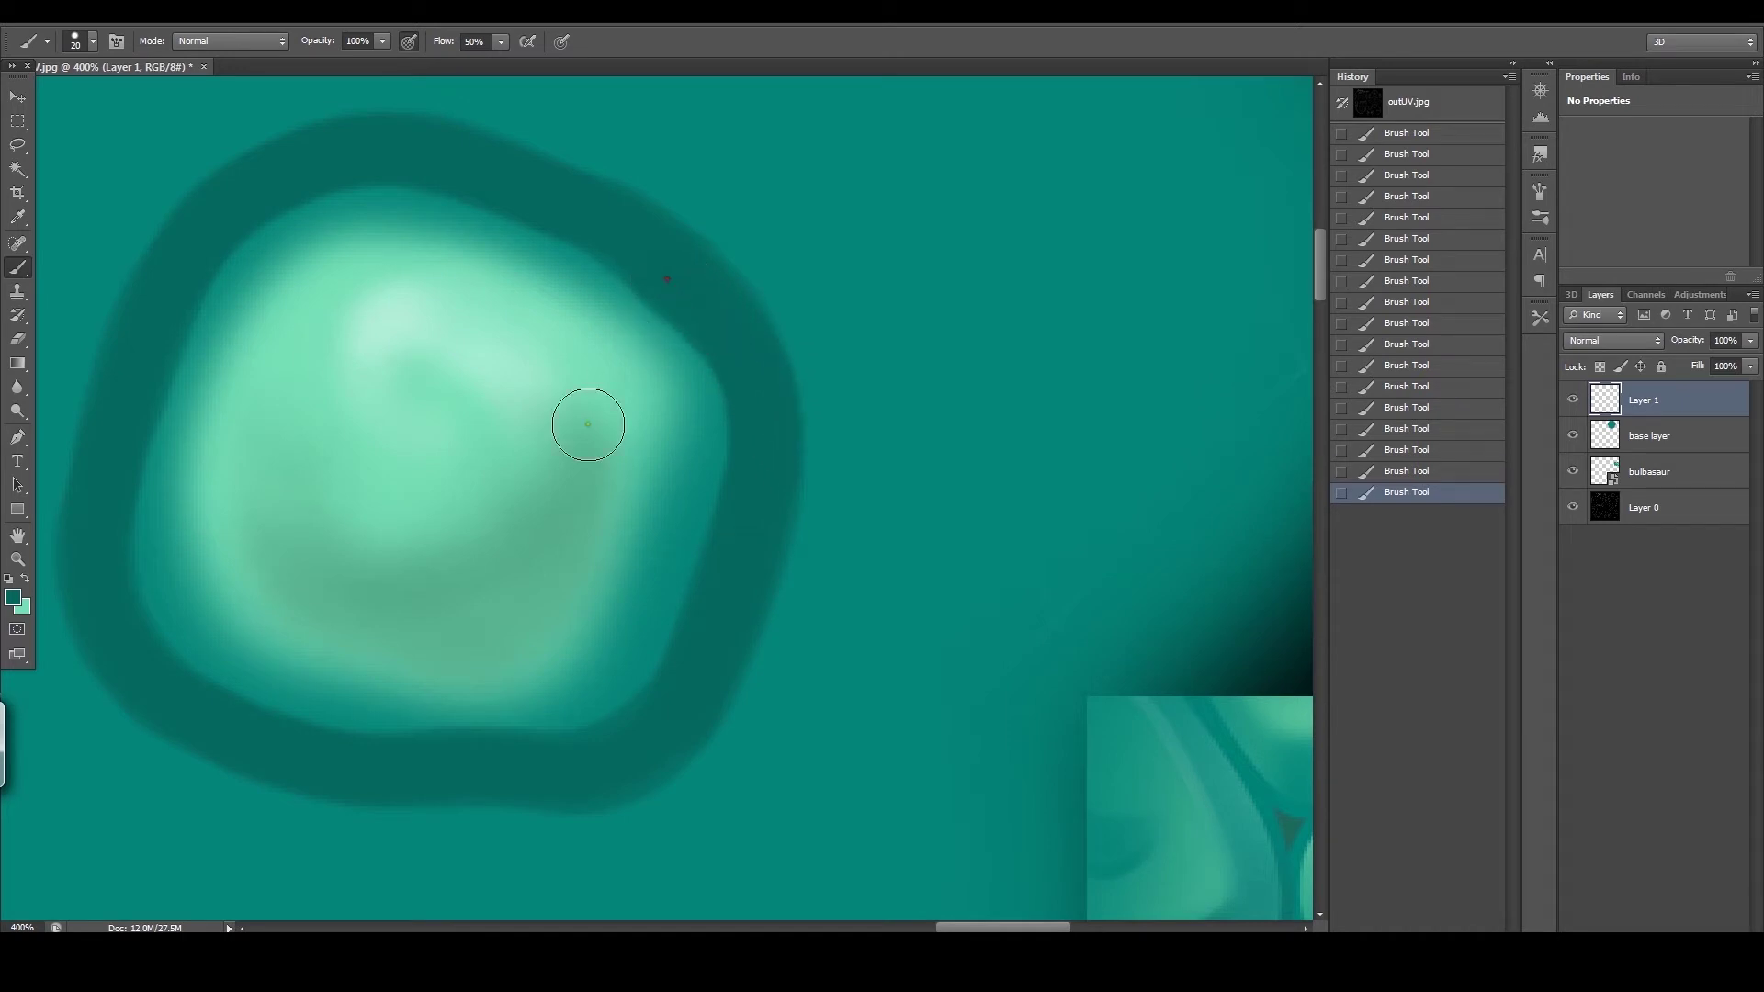
pyautogui.click(17, 559)
pyautogui.moveTo(477, 408); pyautogui.dragTo(654, 448)
pyautogui.click(642, 418)
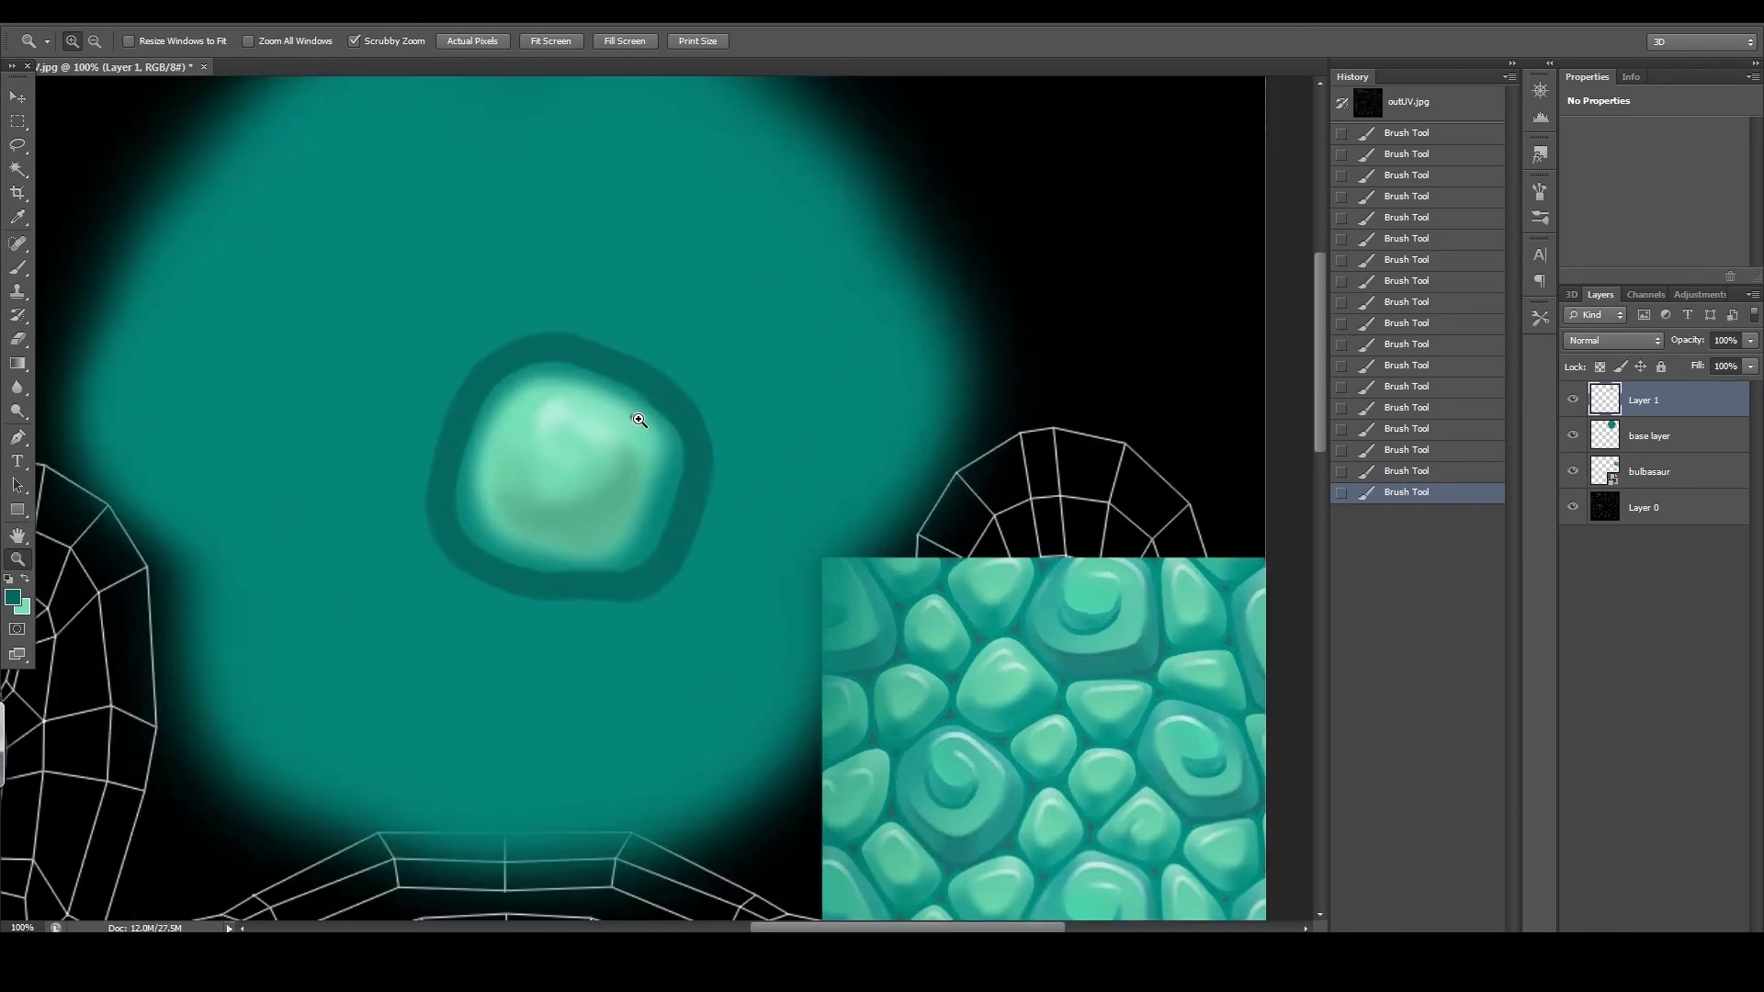
pyautogui.click(654, 405)
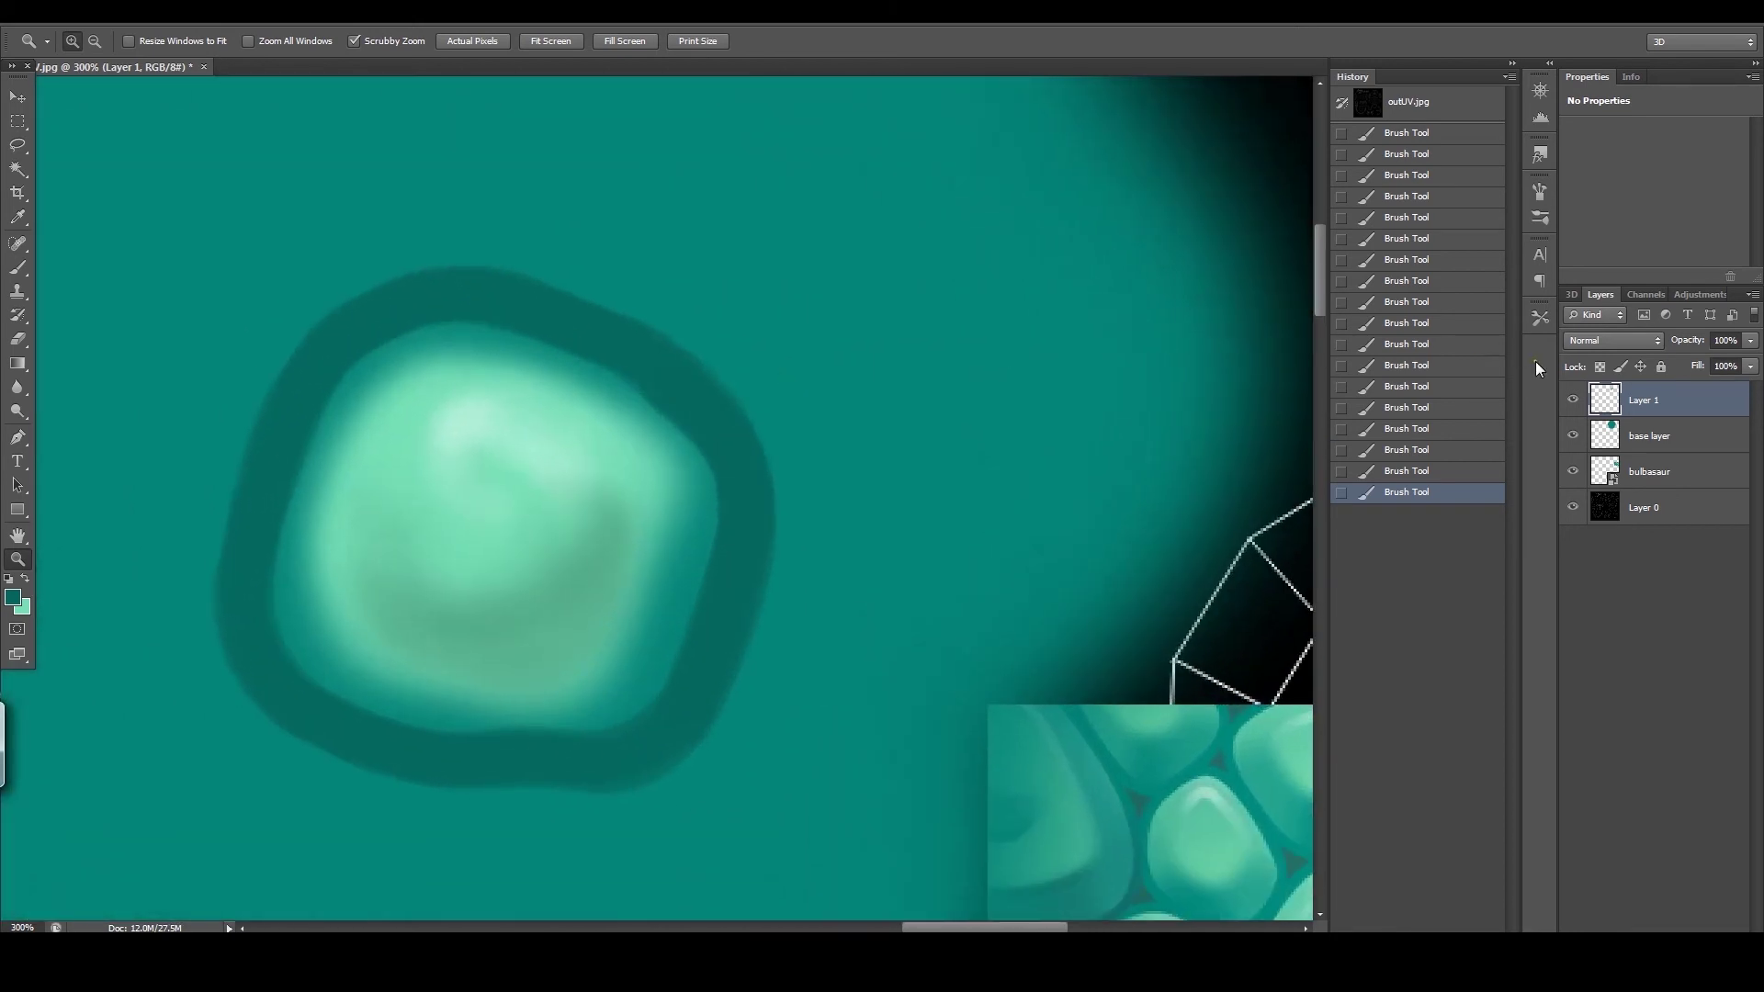
# Step: Try merging Layer 1 with the base layer, undo the merge through the history, and compare the stone with Layer 1 hidden and shown
pyautogui.keyDown('shift'); pyautogui.click(1644, 438); pyautogui.keyUp('shift')
pyautogui.hotkey('ctrl', 'e')
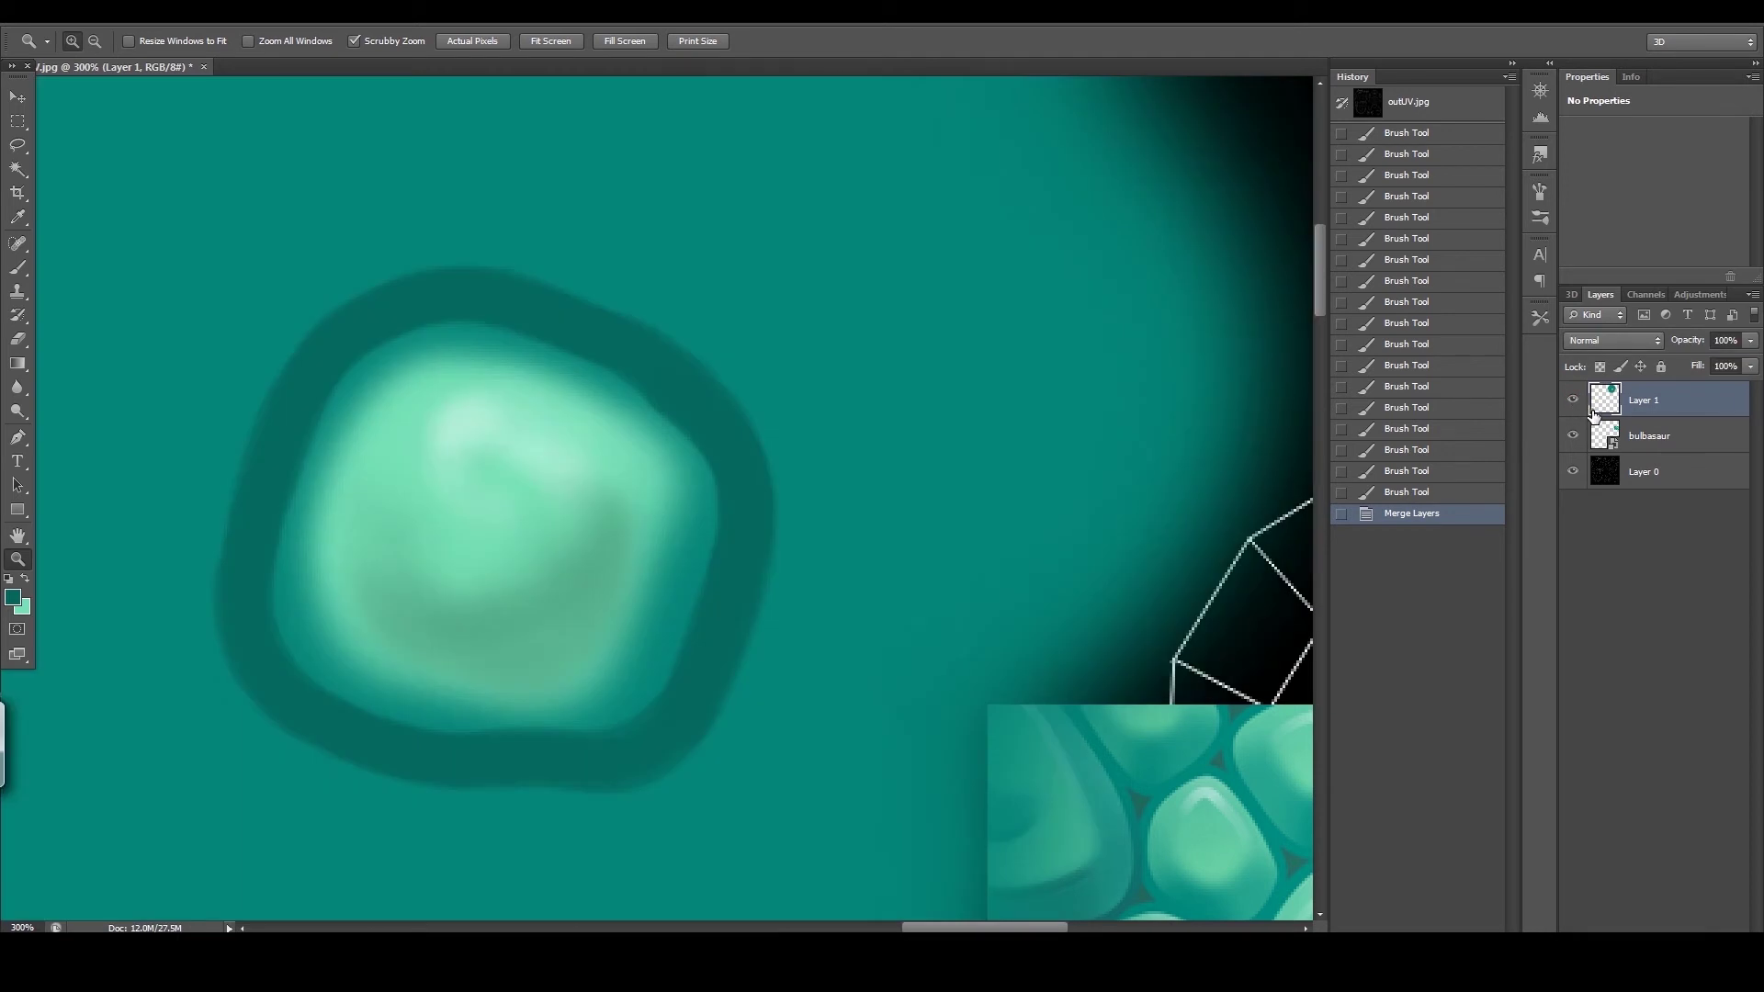
pyautogui.click(1399, 492)
pyautogui.click(1573, 399)
pyautogui.click(1573, 400)
pyautogui.click(1432, 447)
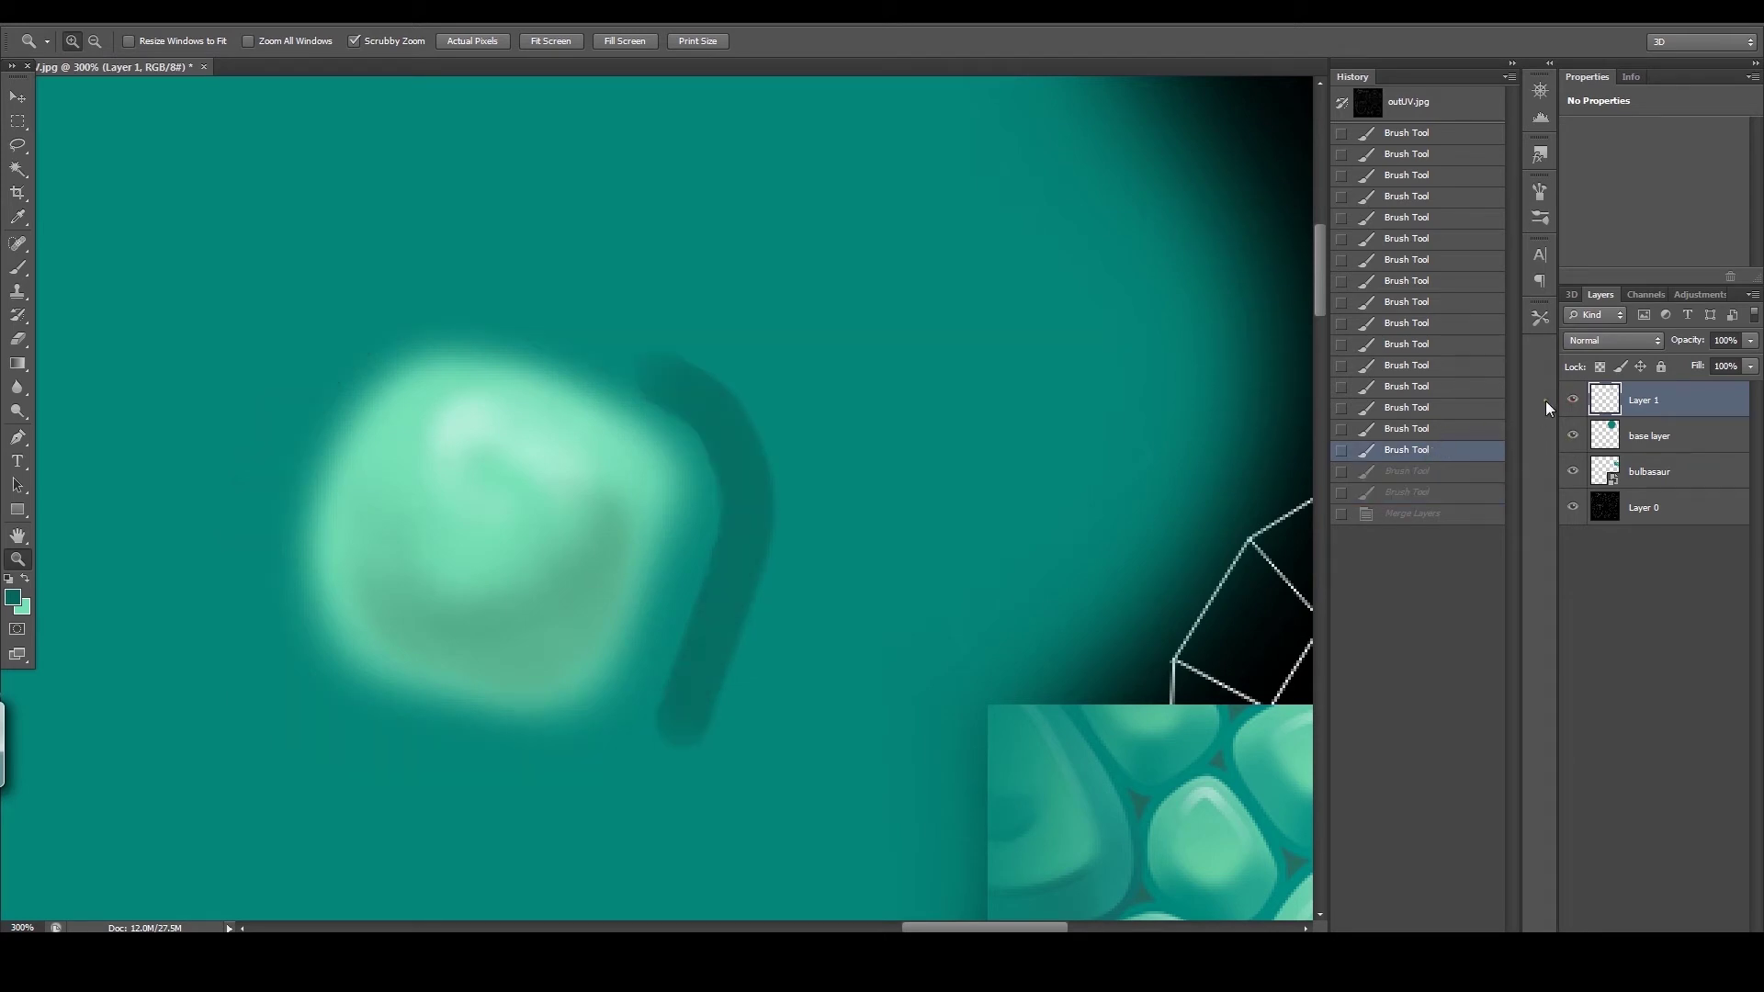
pyautogui.click(1574, 400)
pyautogui.click(1574, 402)
pyautogui.click(1573, 401)
pyautogui.click(1574, 400)
pyautogui.click(1427, 490)
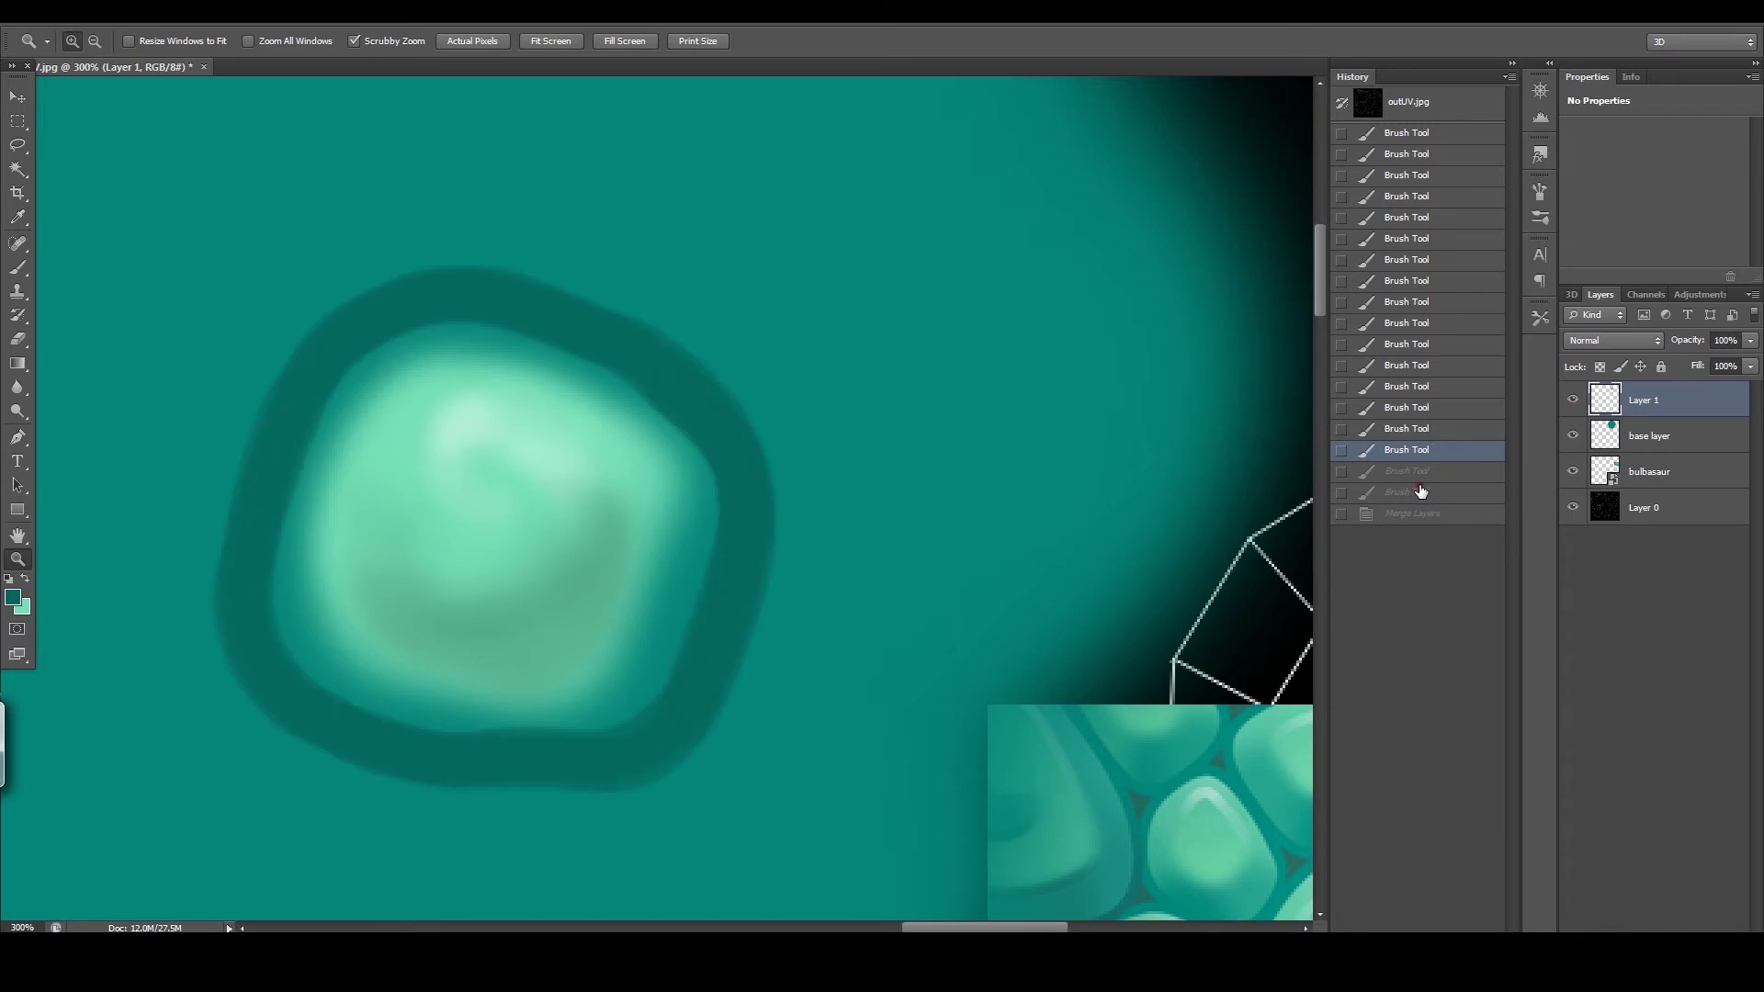
pyautogui.click(1574, 400)
pyautogui.click(1573, 400)
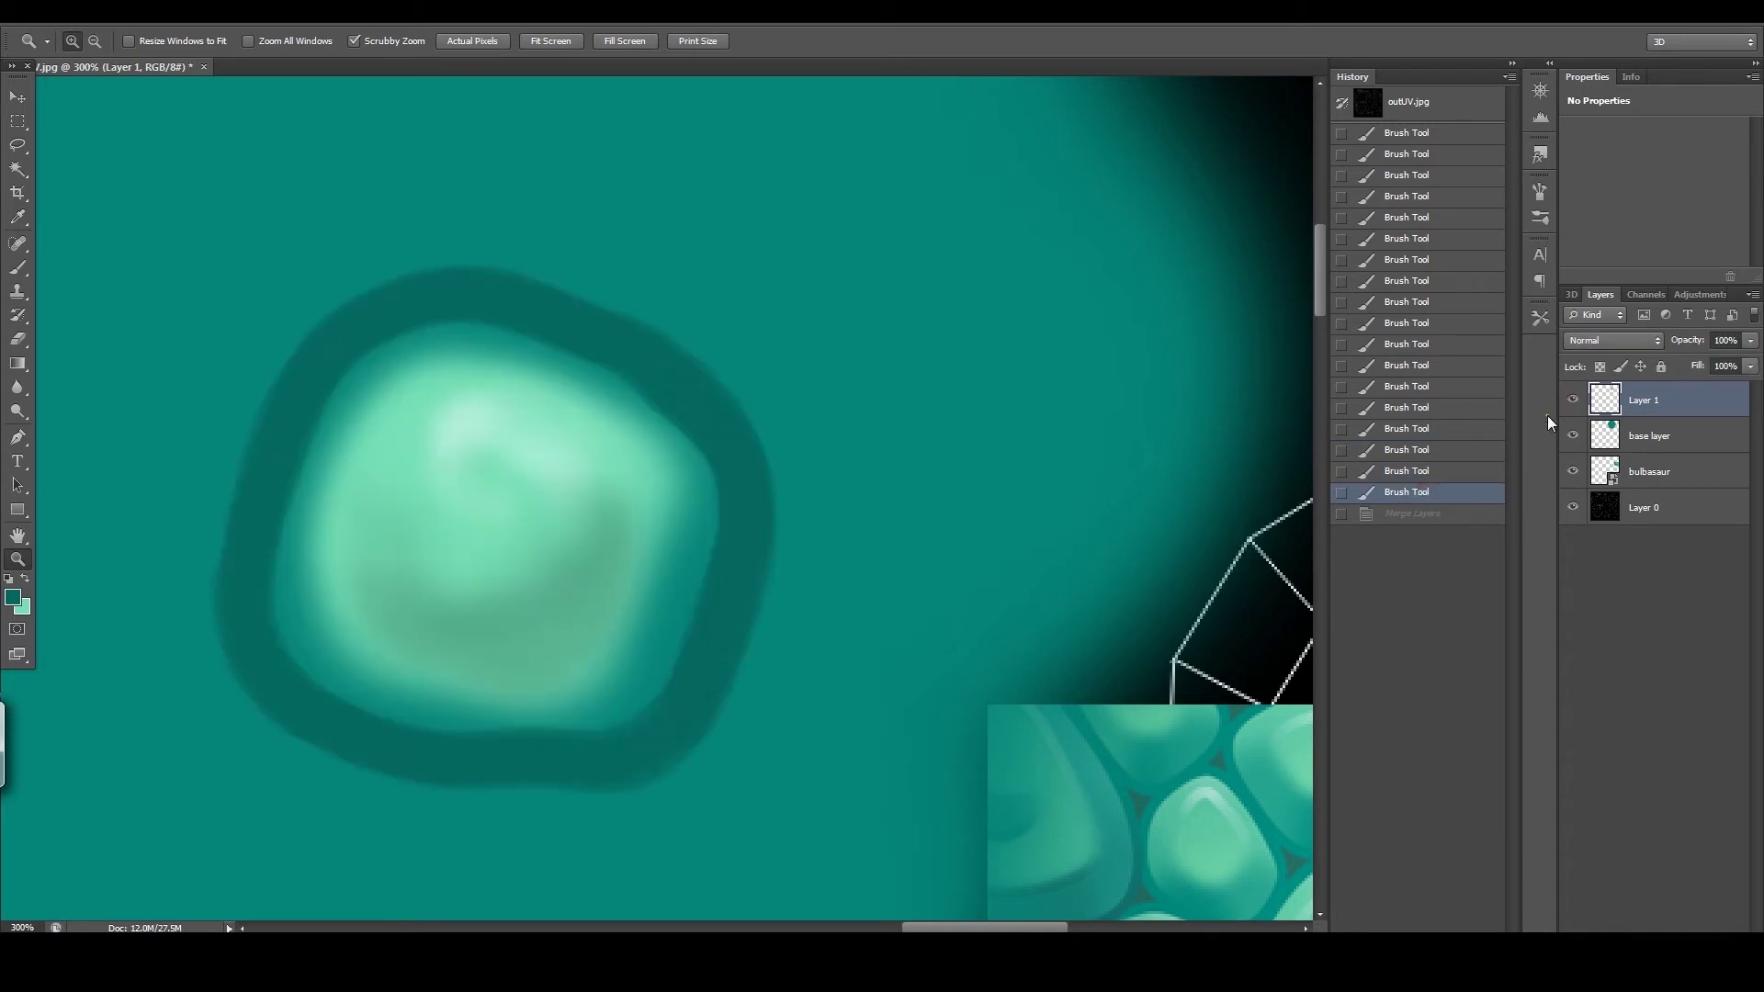
# Step: Erase the outer part of the dark outline with a hard eraser sized to 19 px, leaving a thin rim around the stone
pyautogui.click(29, 332)
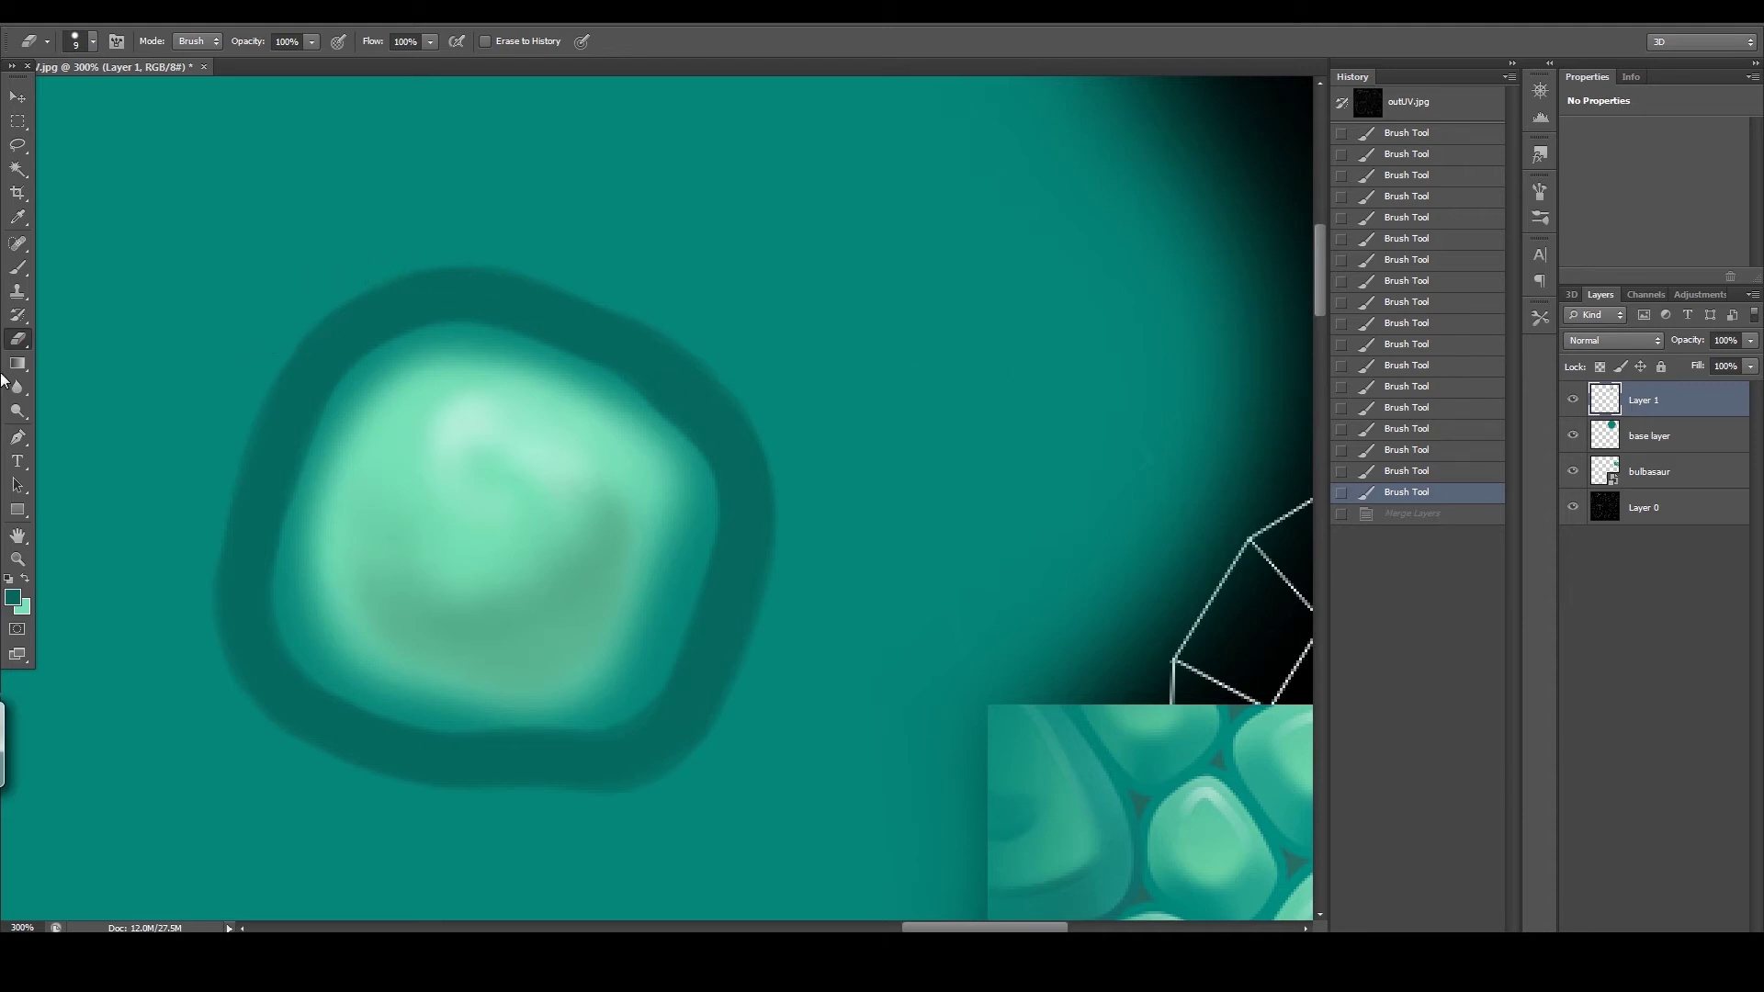
pyautogui.moveTo(286, 304)
pyautogui.mouseDown()
pyautogui.moveTo(304, 337)
pyautogui.moveTo(254, 483)
pyautogui.mouseUp()
pyautogui.click(48, 43)
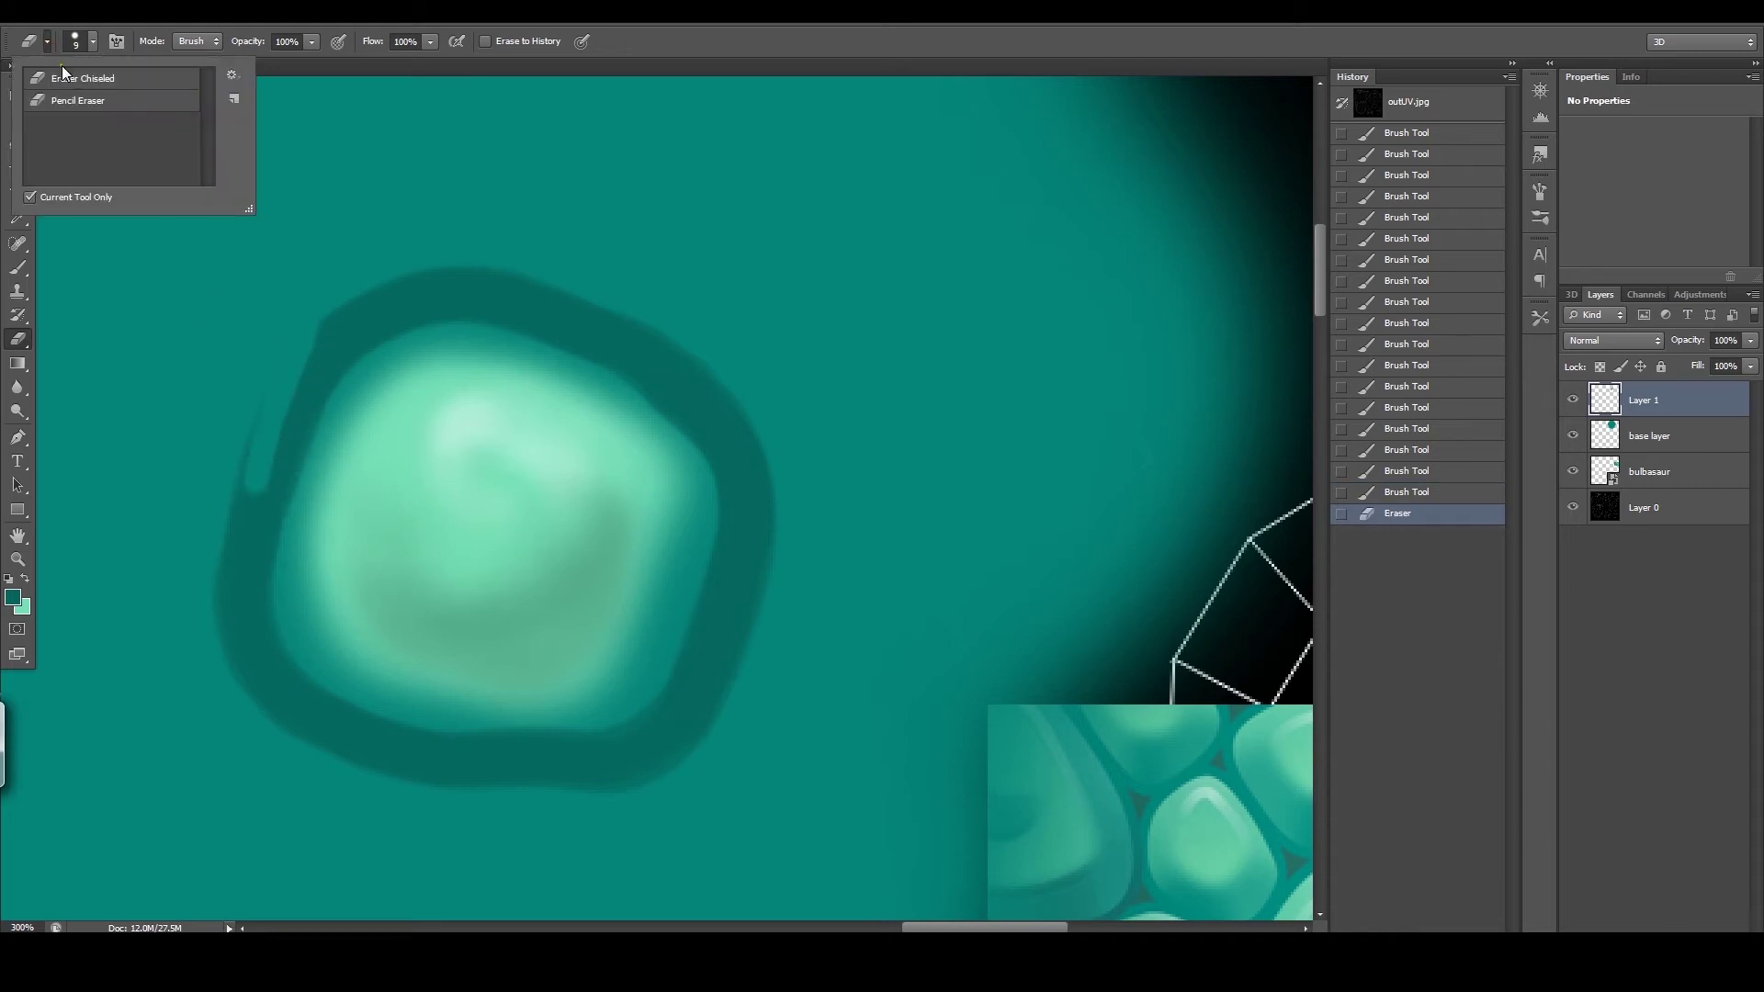
pyautogui.click(92, 41)
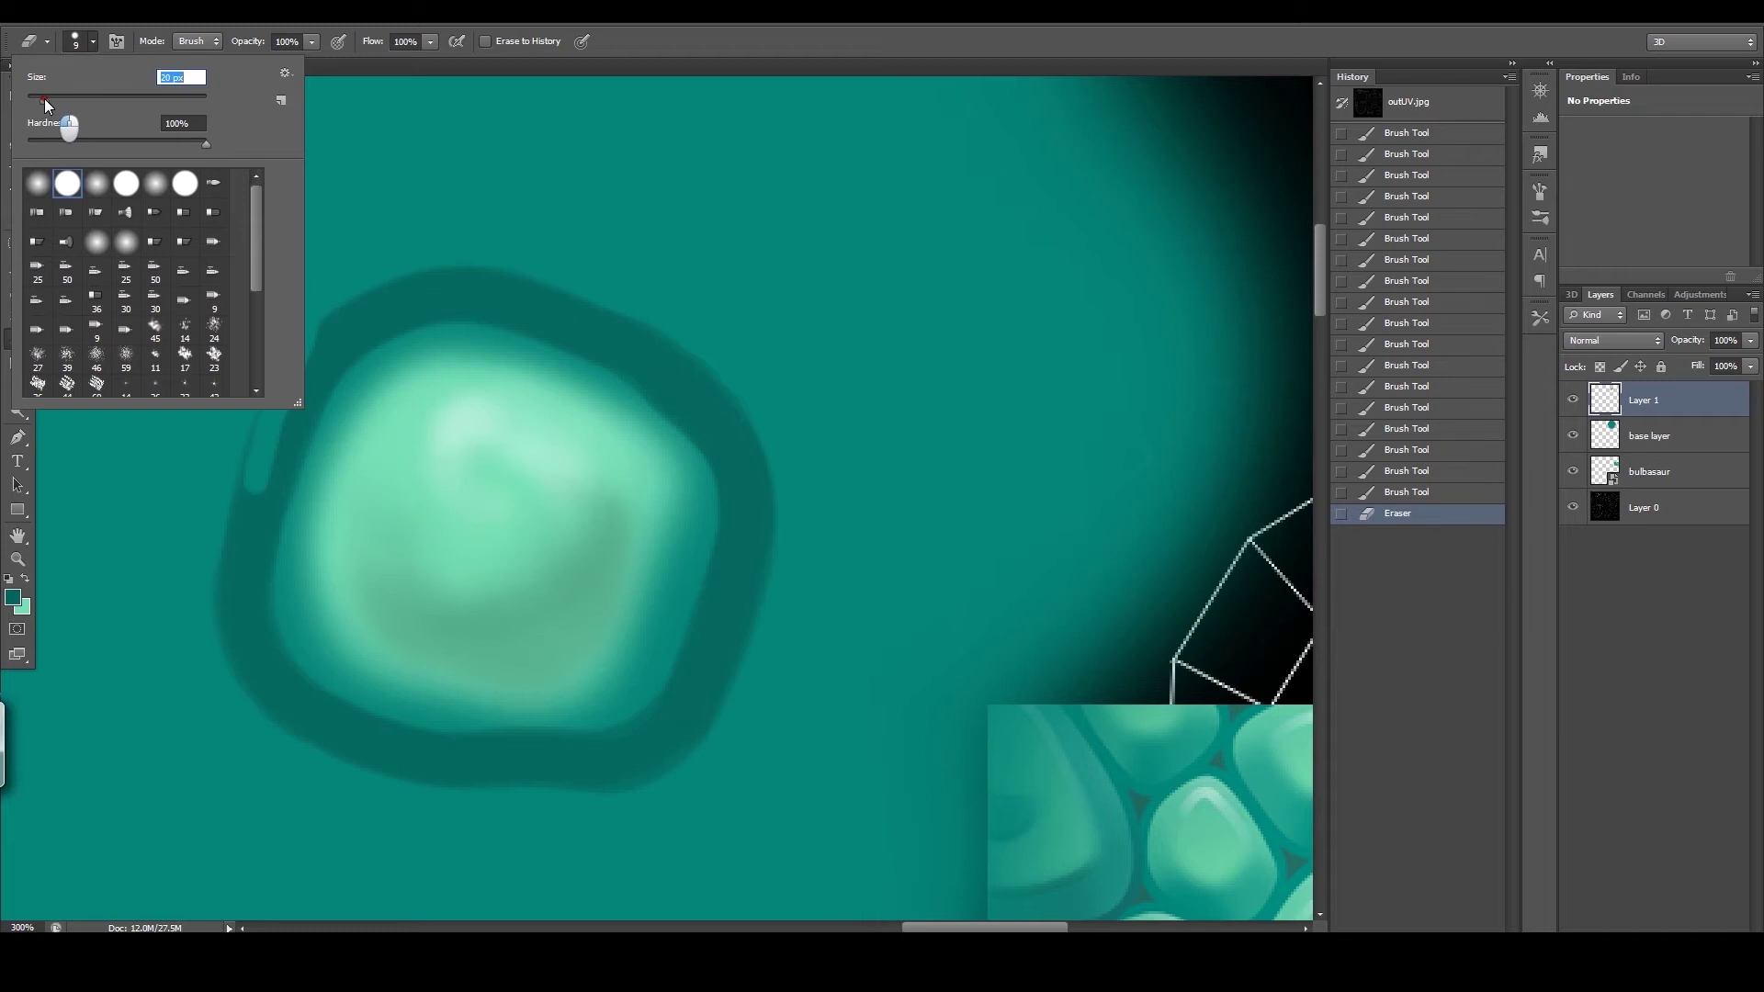
pyautogui.moveTo(41, 101); pyautogui.dragTo(45, 99)
pyautogui.moveTo(246, 460); pyautogui.dragTo(257, 408)
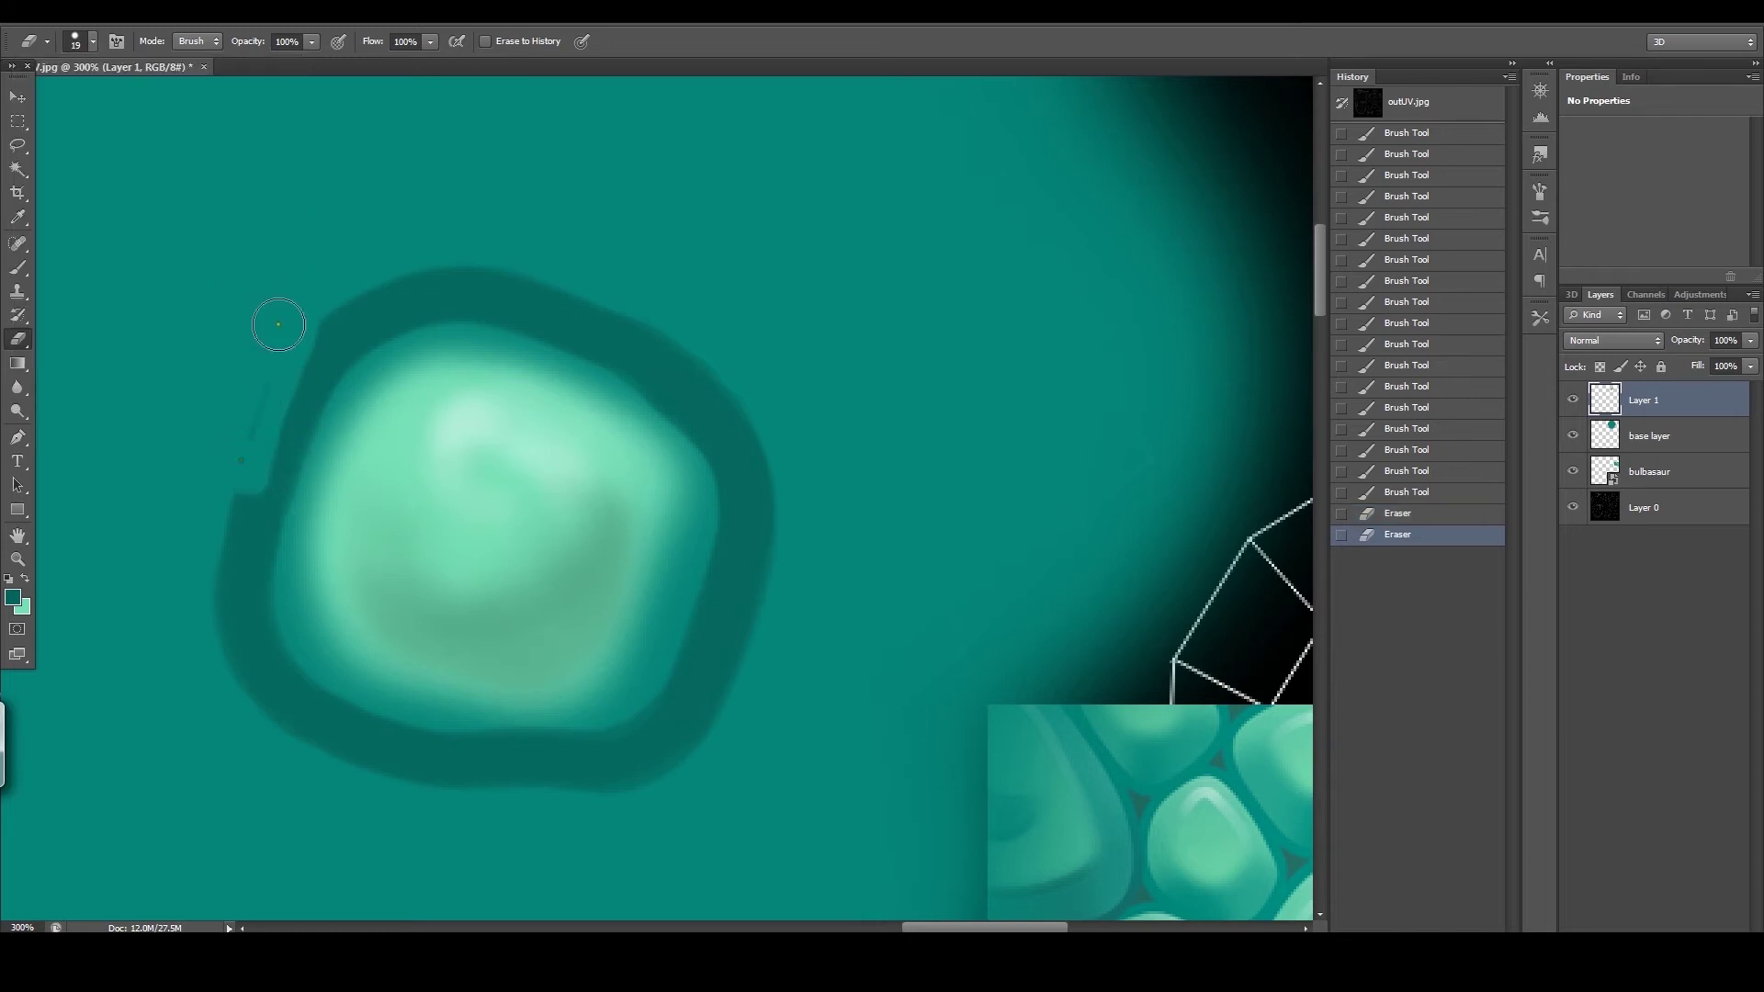
pyautogui.moveTo(326, 277)
pyautogui.mouseDown()
pyautogui.moveTo(248, 453)
pyautogui.moveTo(228, 625)
pyautogui.moveTo(275, 717)
pyautogui.moveTo(425, 780)
pyautogui.moveTo(665, 768)
pyautogui.moveTo(768, 588)
pyautogui.moveTo(783, 507)
pyautogui.moveTo(749, 386)
pyautogui.mouseUp()
pyautogui.moveTo(239, 350)
pyautogui.mouseDown()
pyautogui.moveTo(252, 378)
pyautogui.moveTo(315, 299)
pyautogui.moveTo(453, 245)
pyautogui.moveTo(660, 309)
pyautogui.moveTo(772, 416)
pyautogui.moveTo(747, 429)
pyautogui.mouseUp()
pyautogui.moveTo(286, 344)
pyautogui.mouseDown()
pyautogui.moveTo(275, 378)
pyautogui.moveTo(322, 303)
pyautogui.moveTo(484, 264)
pyautogui.moveTo(643, 319)
pyautogui.moveTo(721, 374)
pyautogui.moveTo(772, 442)
pyautogui.moveTo(776, 488)
pyautogui.moveTo(712, 735)
pyautogui.mouseUp()
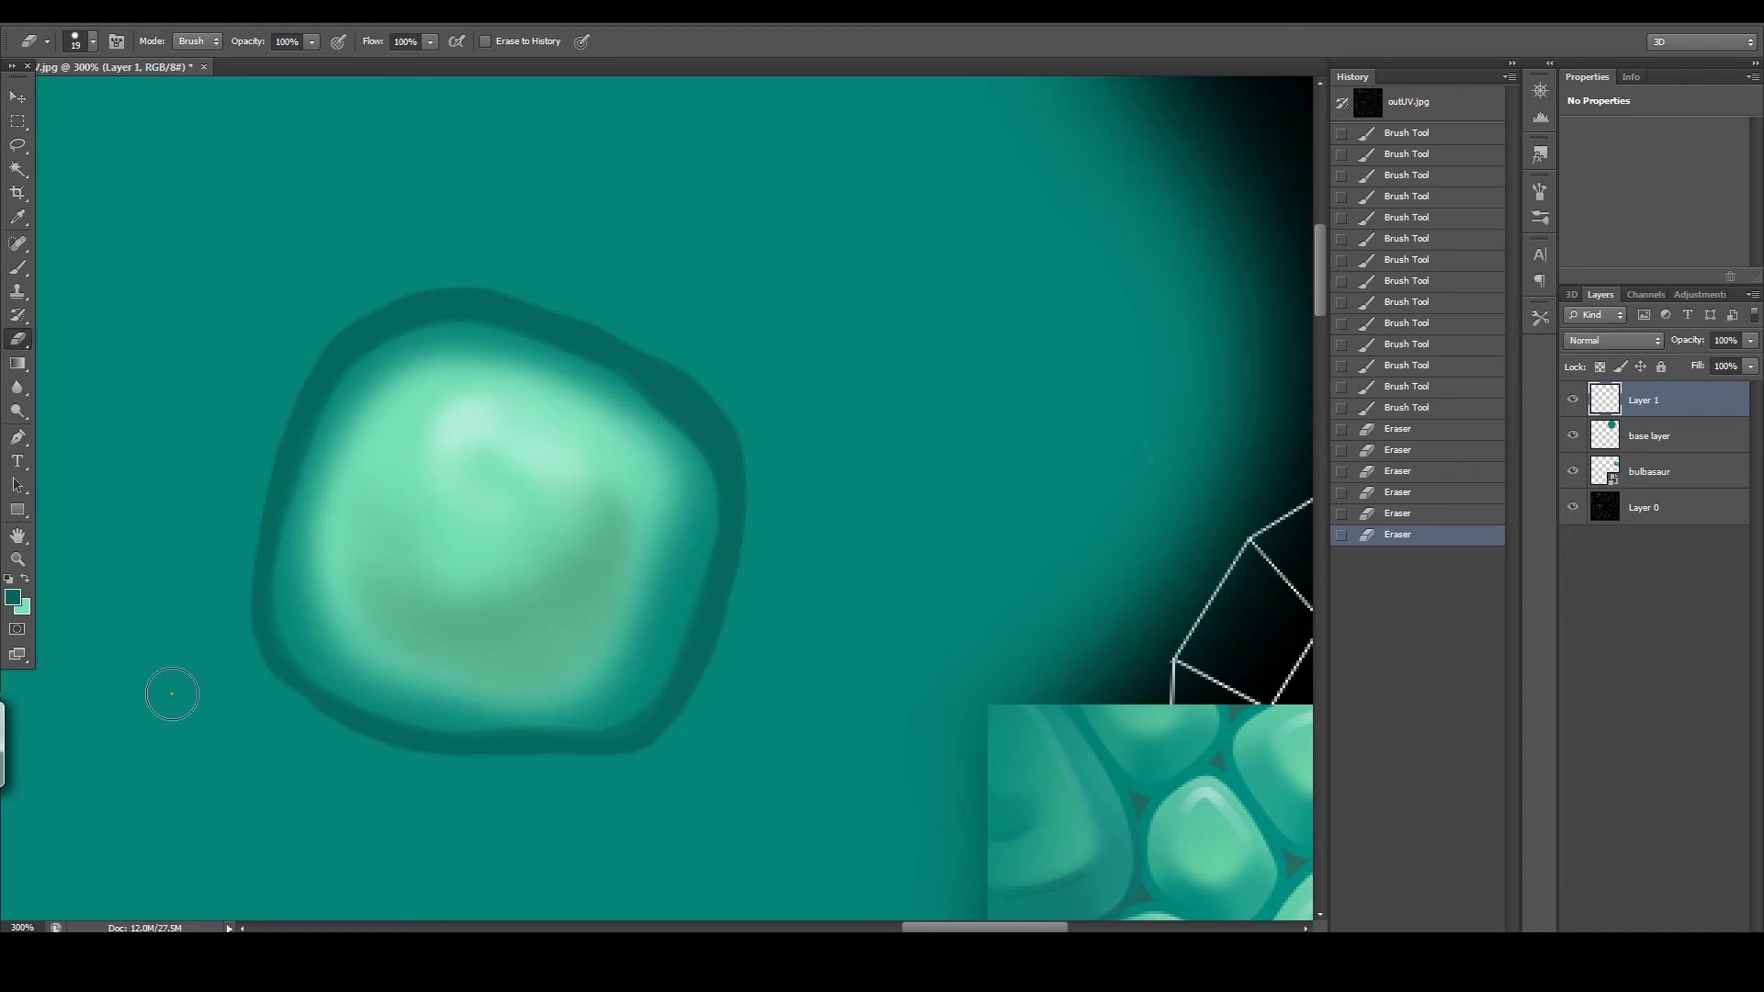
# Step: Examine the outlined stone beside the reference pattern at different magnifications and check which content belongs to Layer 1
pyautogui.click(18, 558)
pyautogui.keyDown('alt'); pyautogui.click(398, 458); pyautogui.keyUp('alt')
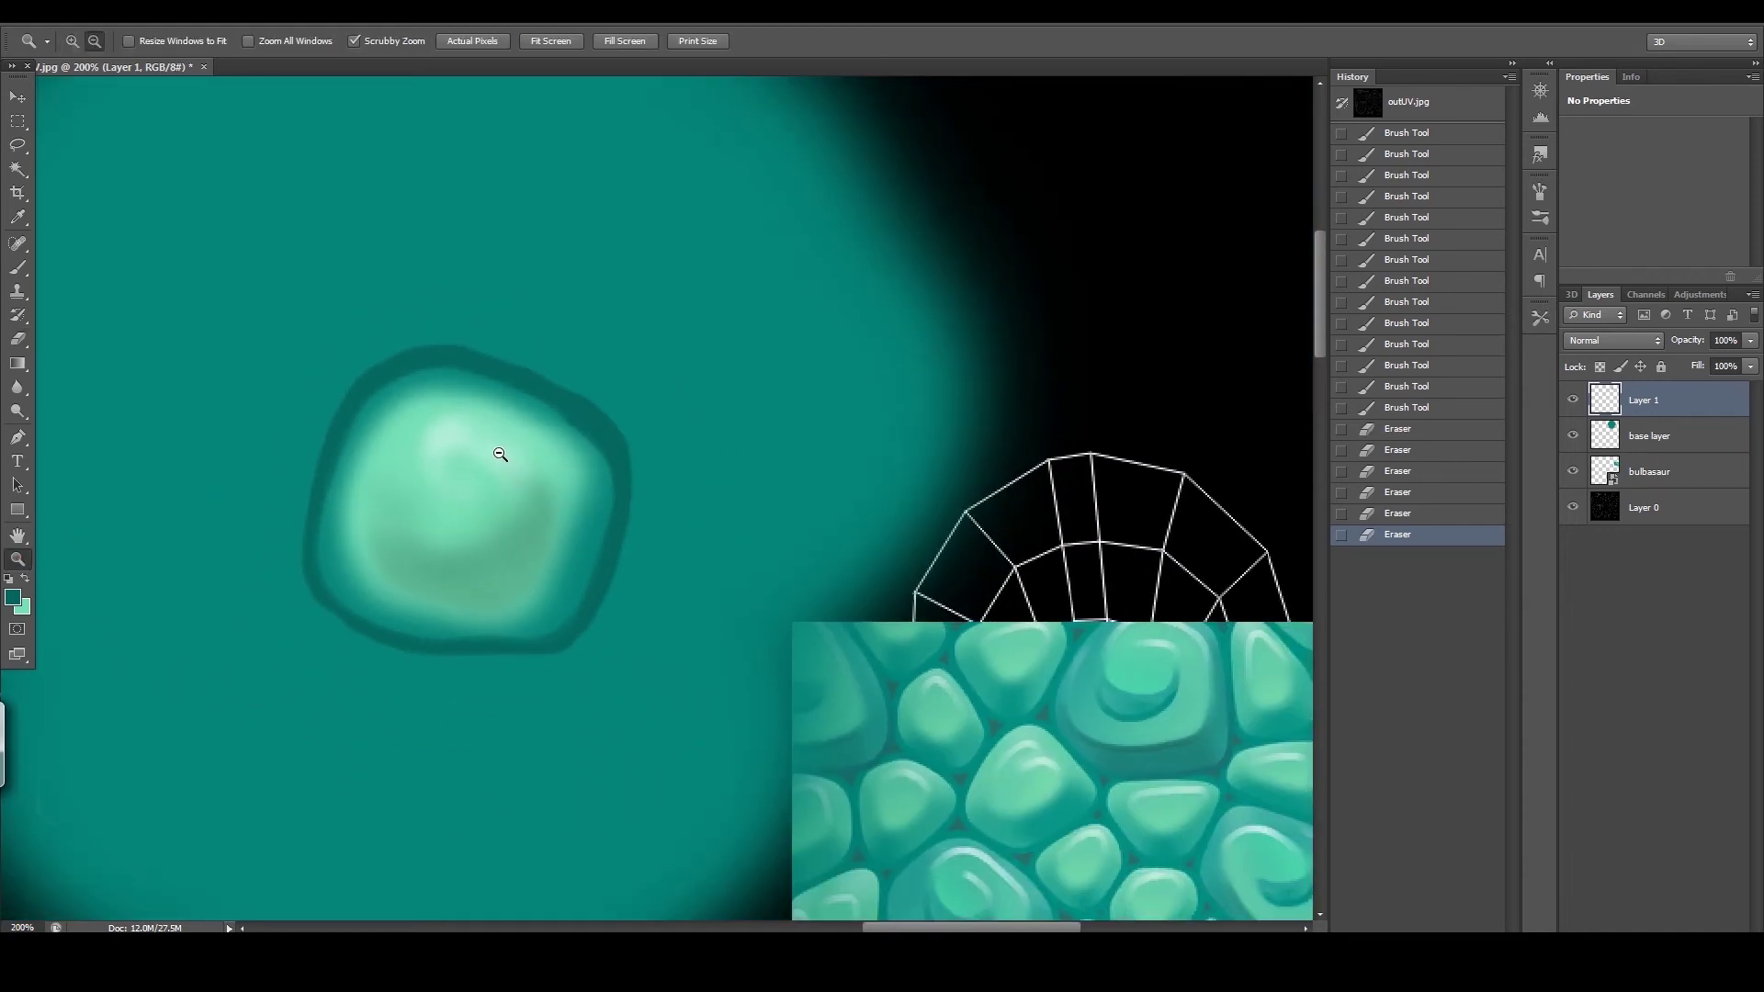
pyautogui.keyDown('alt'); pyautogui.click(500, 453); pyautogui.keyUp('alt')
pyautogui.click(484, 415)
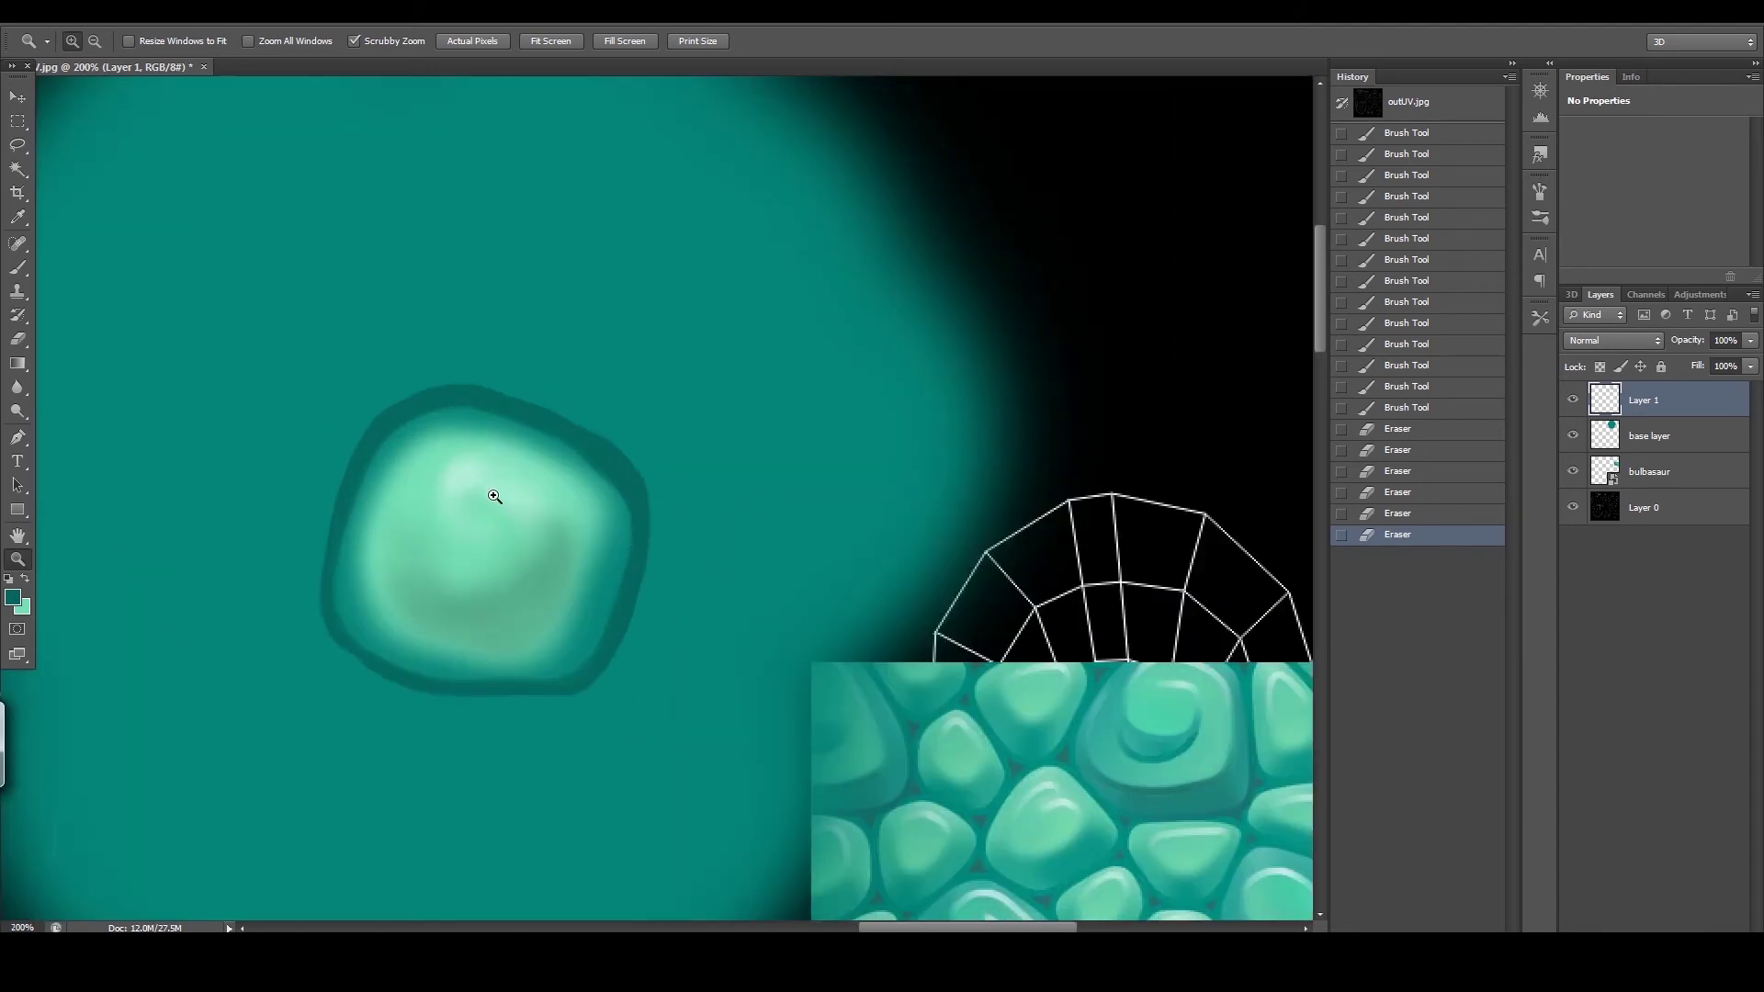
pyautogui.keyDown('alt'); pyautogui.click(585, 438); pyautogui.keyUp('alt')
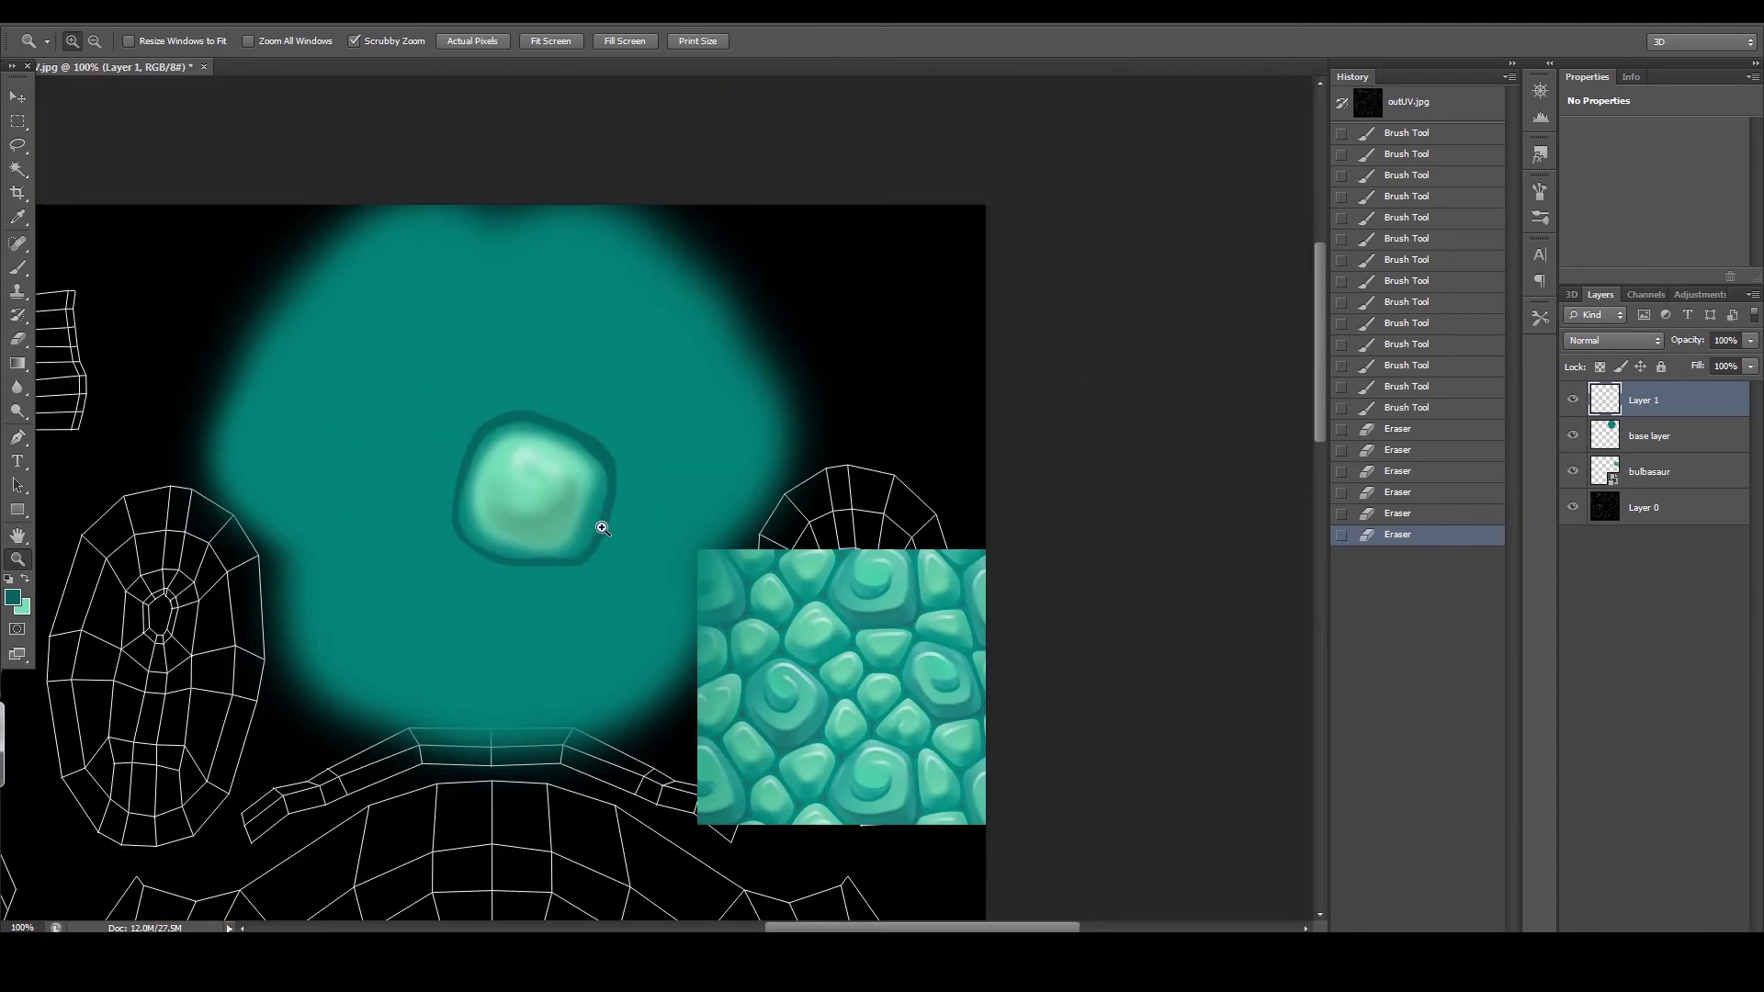
pyautogui.click(562, 482)
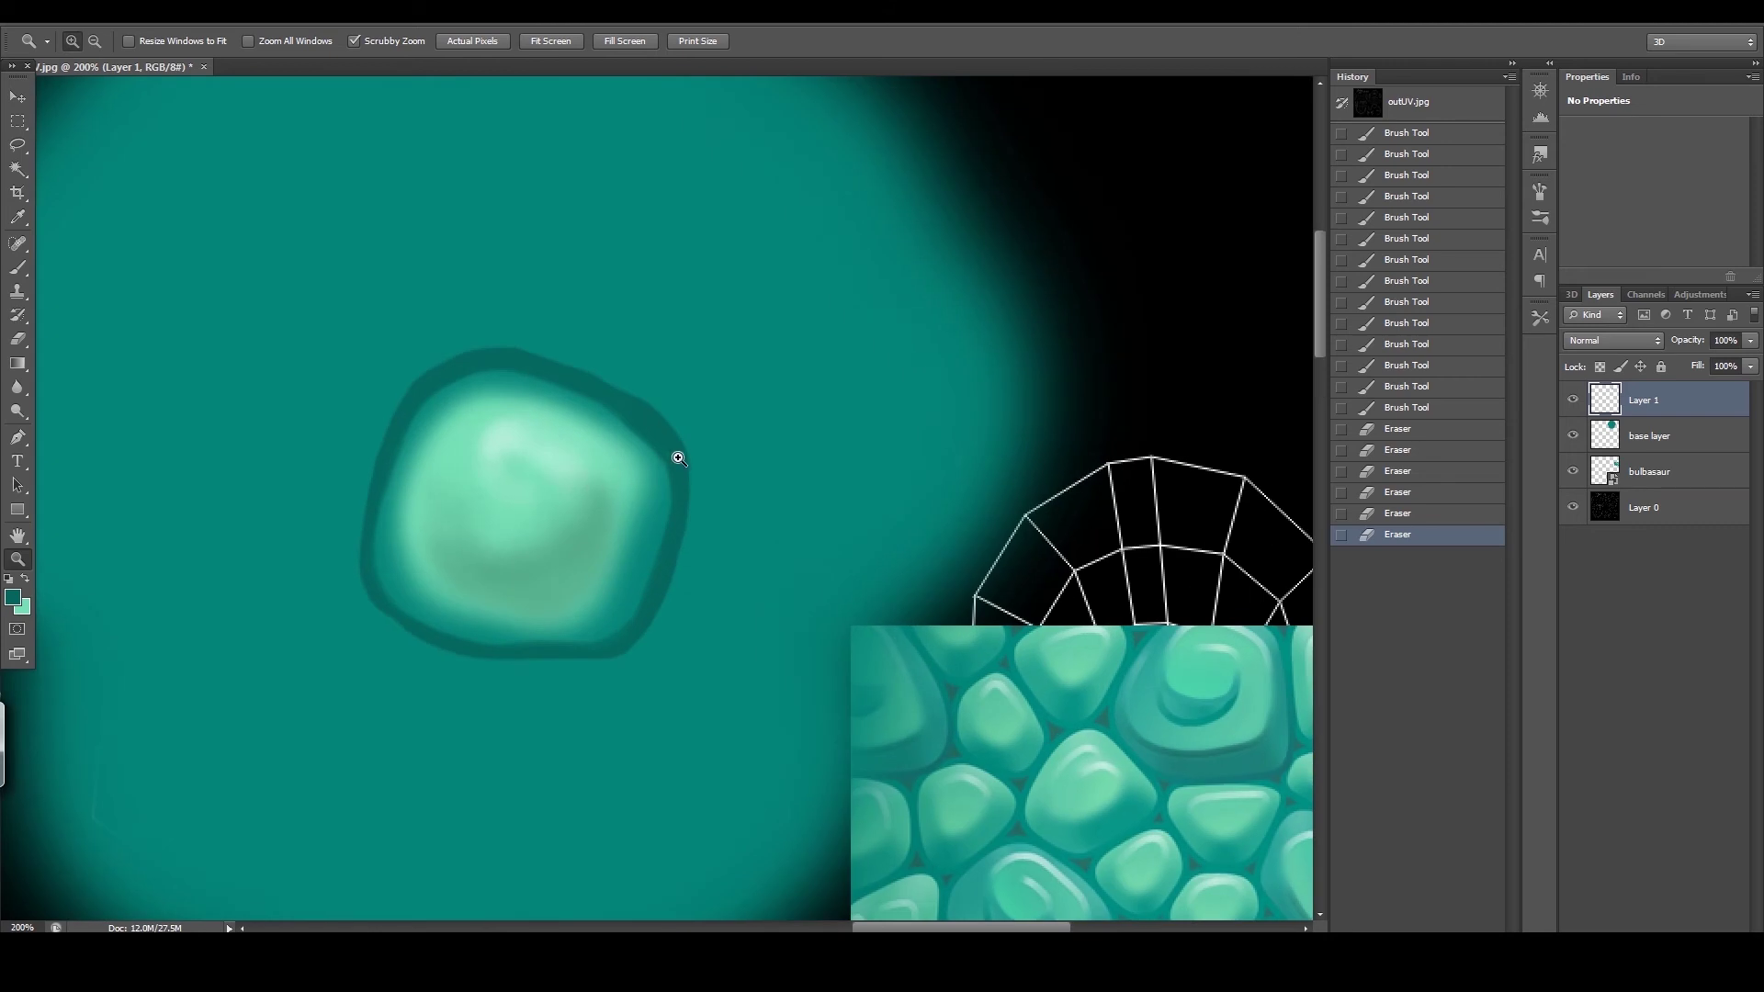
pyautogui.click(1637, 483)
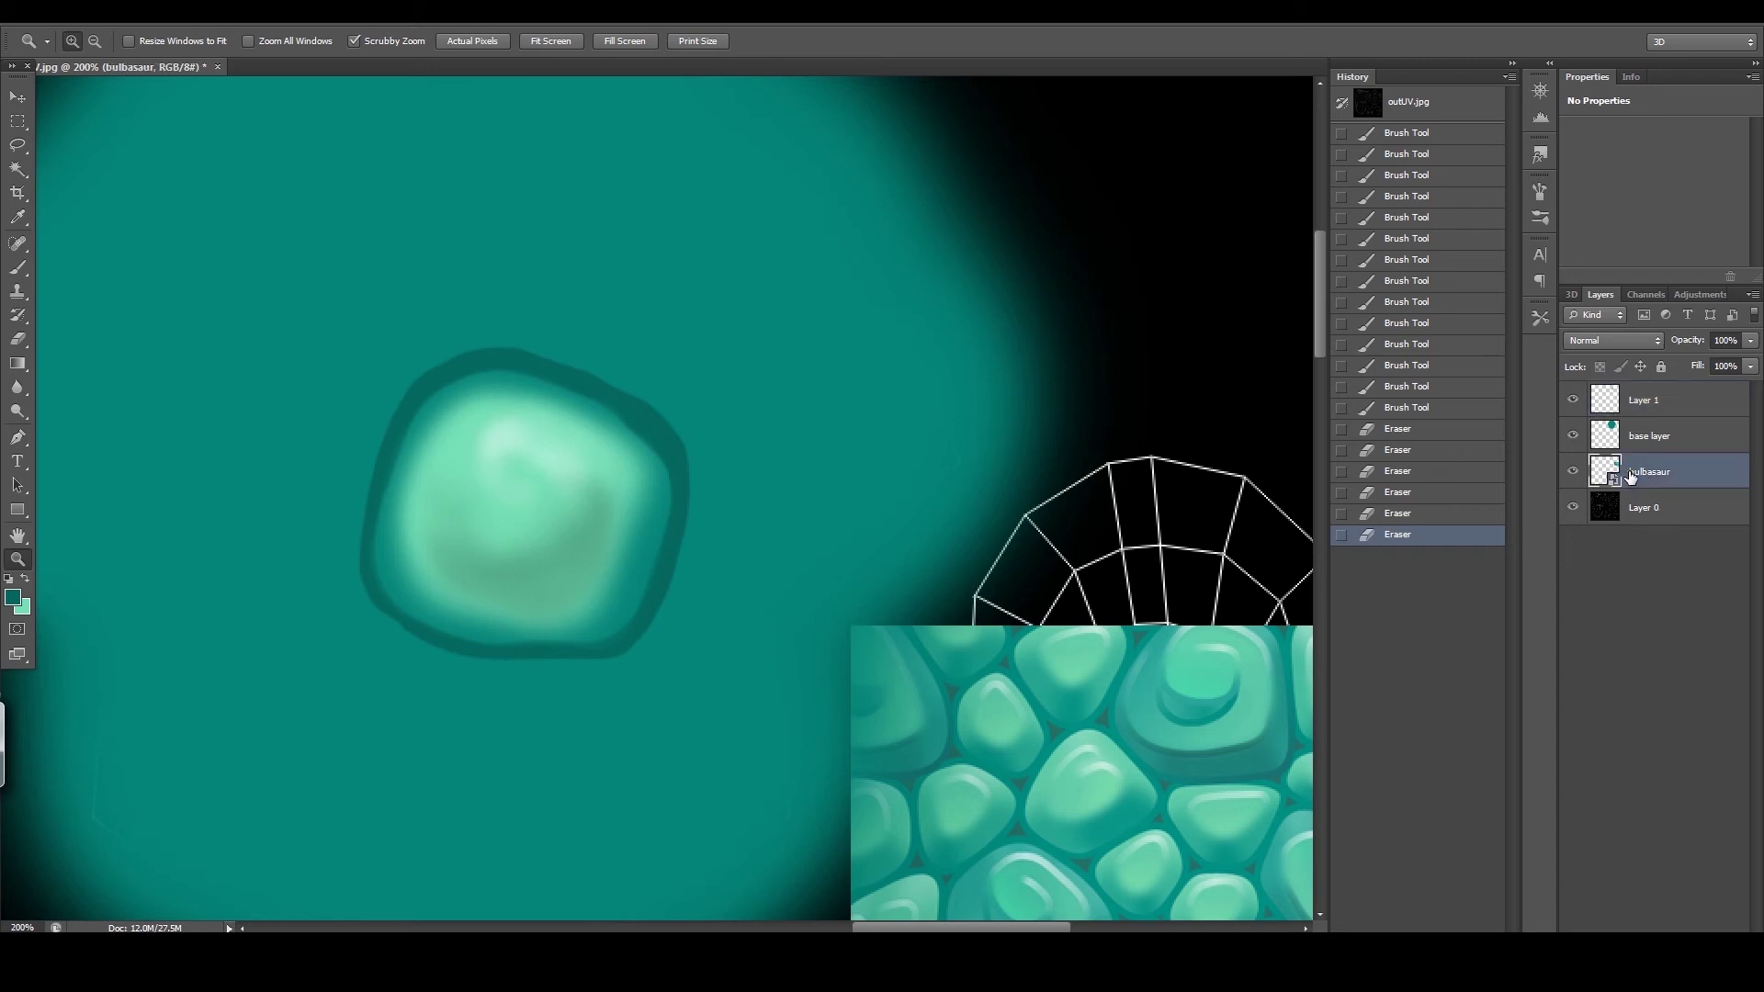
pyautogui.click(1644, 405)
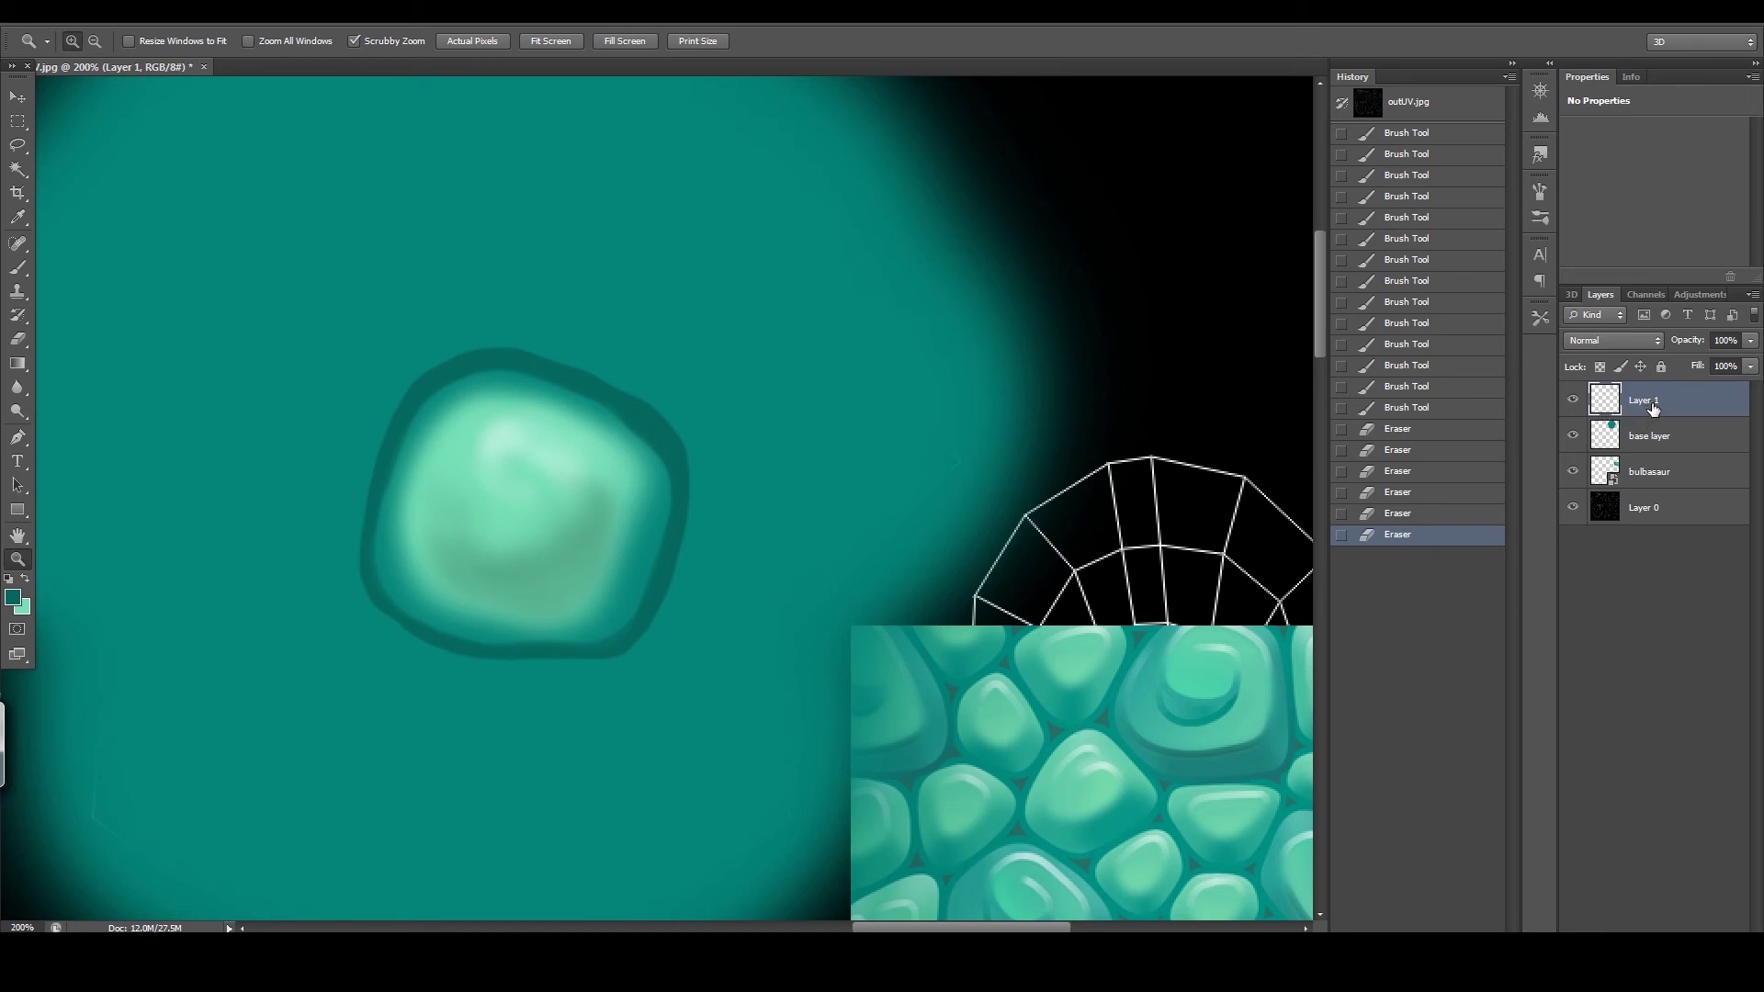
pyautogui.click(1573, 399)
pyautogui.click(1573, 399)
# Step: Duplicate Layer 1 and move the copied stone above the original
pyautogui.moveTo(1669, 405)
pyautogui.mouseDown()
pyautogui.moveTo(1712, 917)
pyautogui.moveTo(1732, 924)
pyautogui.mouseUp()
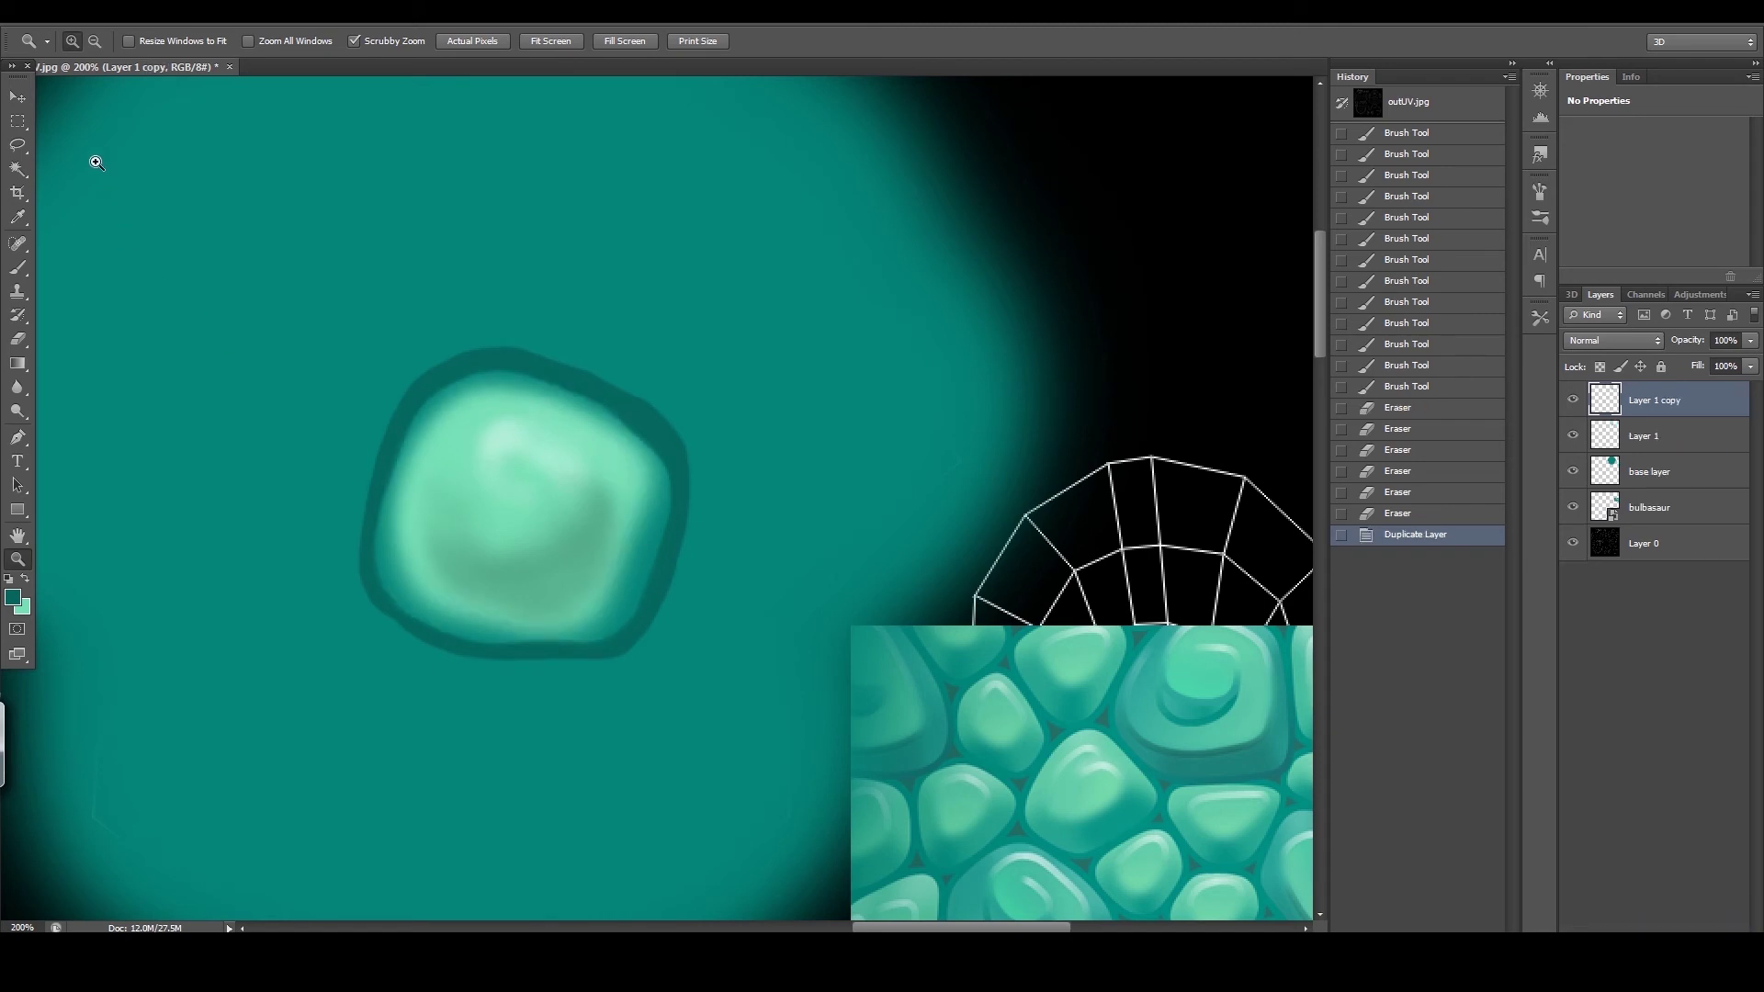
pyautogui.click(18, 97)
pyautogui.moveTo(593, 459); pyautogui.dragTo(710, 195)
# Step: Scale the copied stone to about 71%, rotate it about 25°, and fit it against the original stone's upper-right edge
pyautogui.hotkey('ctrl', 't')
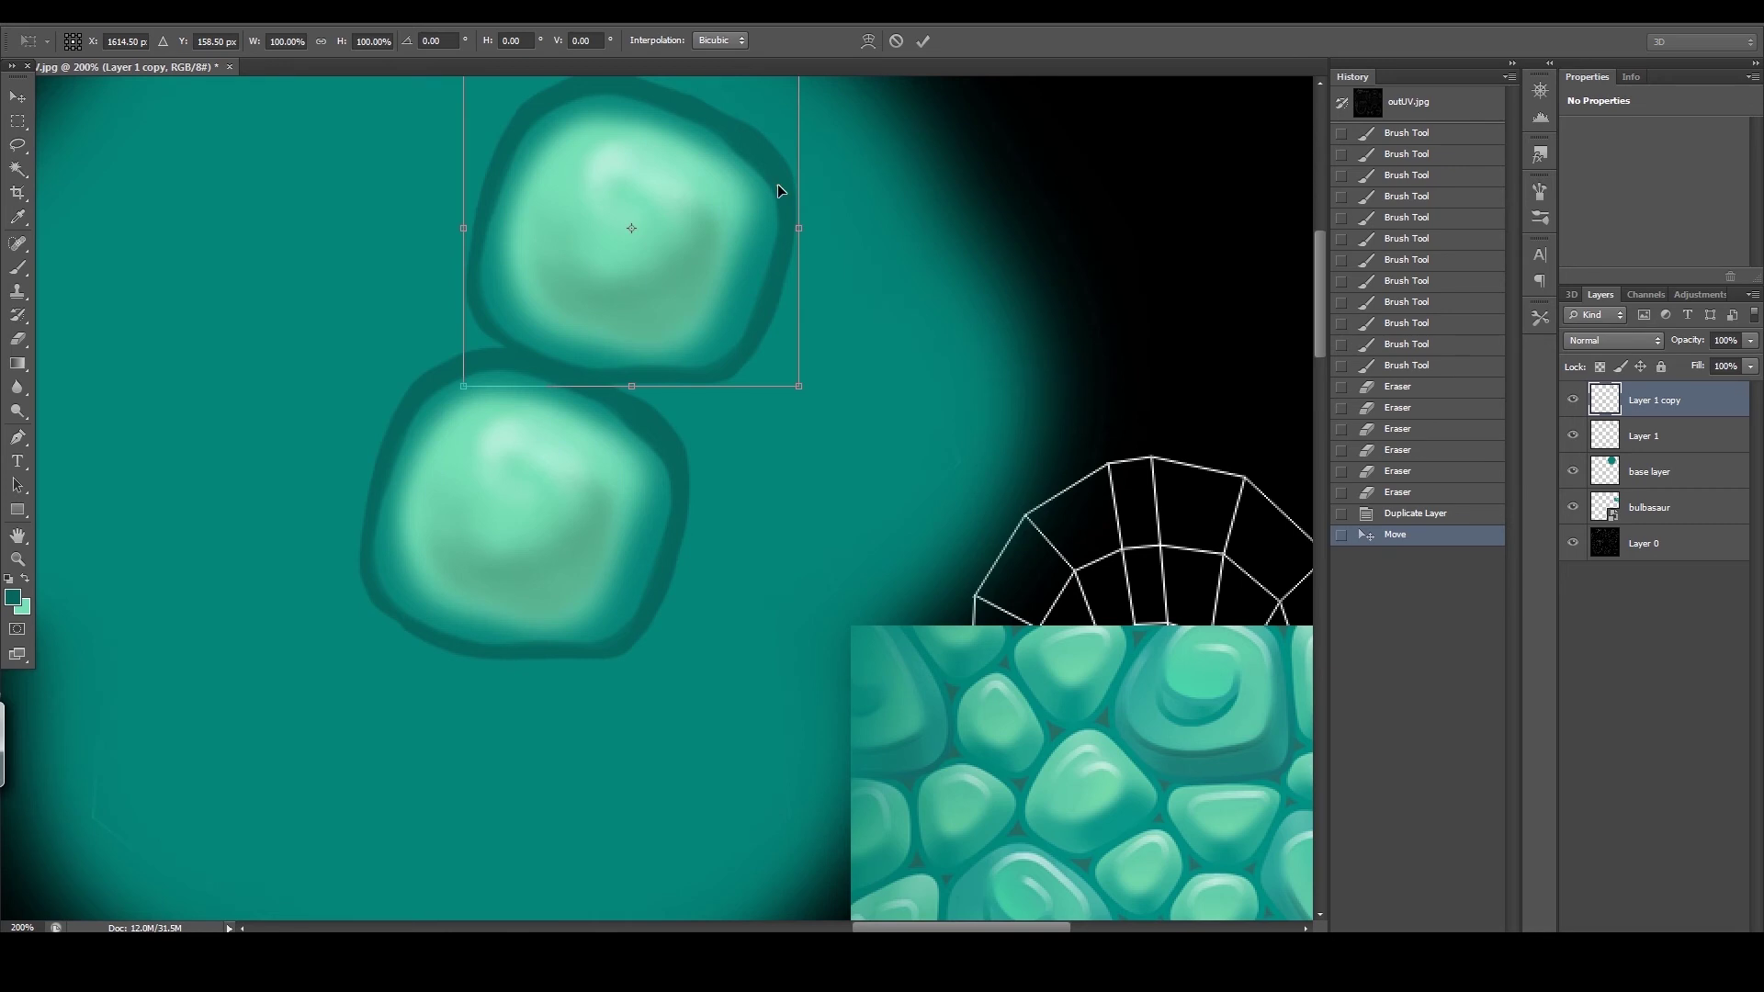
pyautogui.moveTo(801, 384); pyautogui.dragTo(524, 372)
pyautogui.moveTo(625, 164); pyautogui.dragTo(766, 261)
pyautogui.moveTo(809, 119); pyautogui.dragTo(725, 157)
pyautogui.moveTo(748, 243)
pyautogui.mouseDown()
pyautogui.moveTo(717, 283)
pyautogui.moveTo(730, 263)
pyautogui.mouseUp()
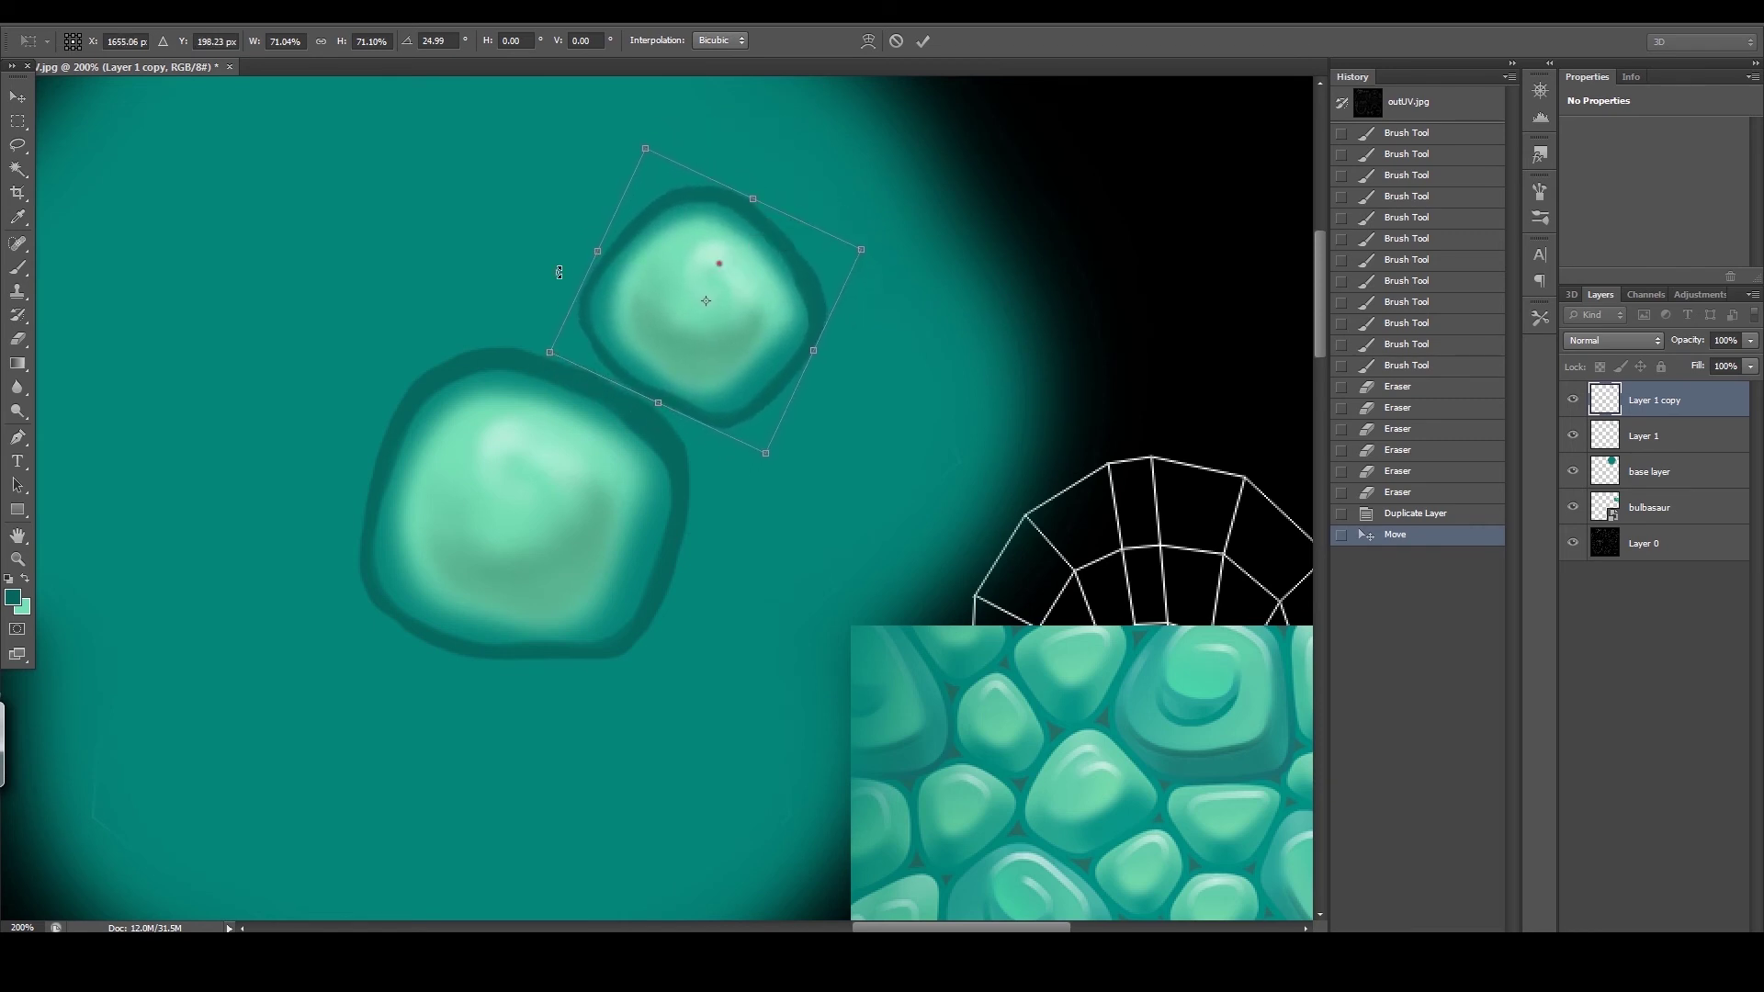
pyautogui.click(19, 97)
pyautogui.click(796, 364)
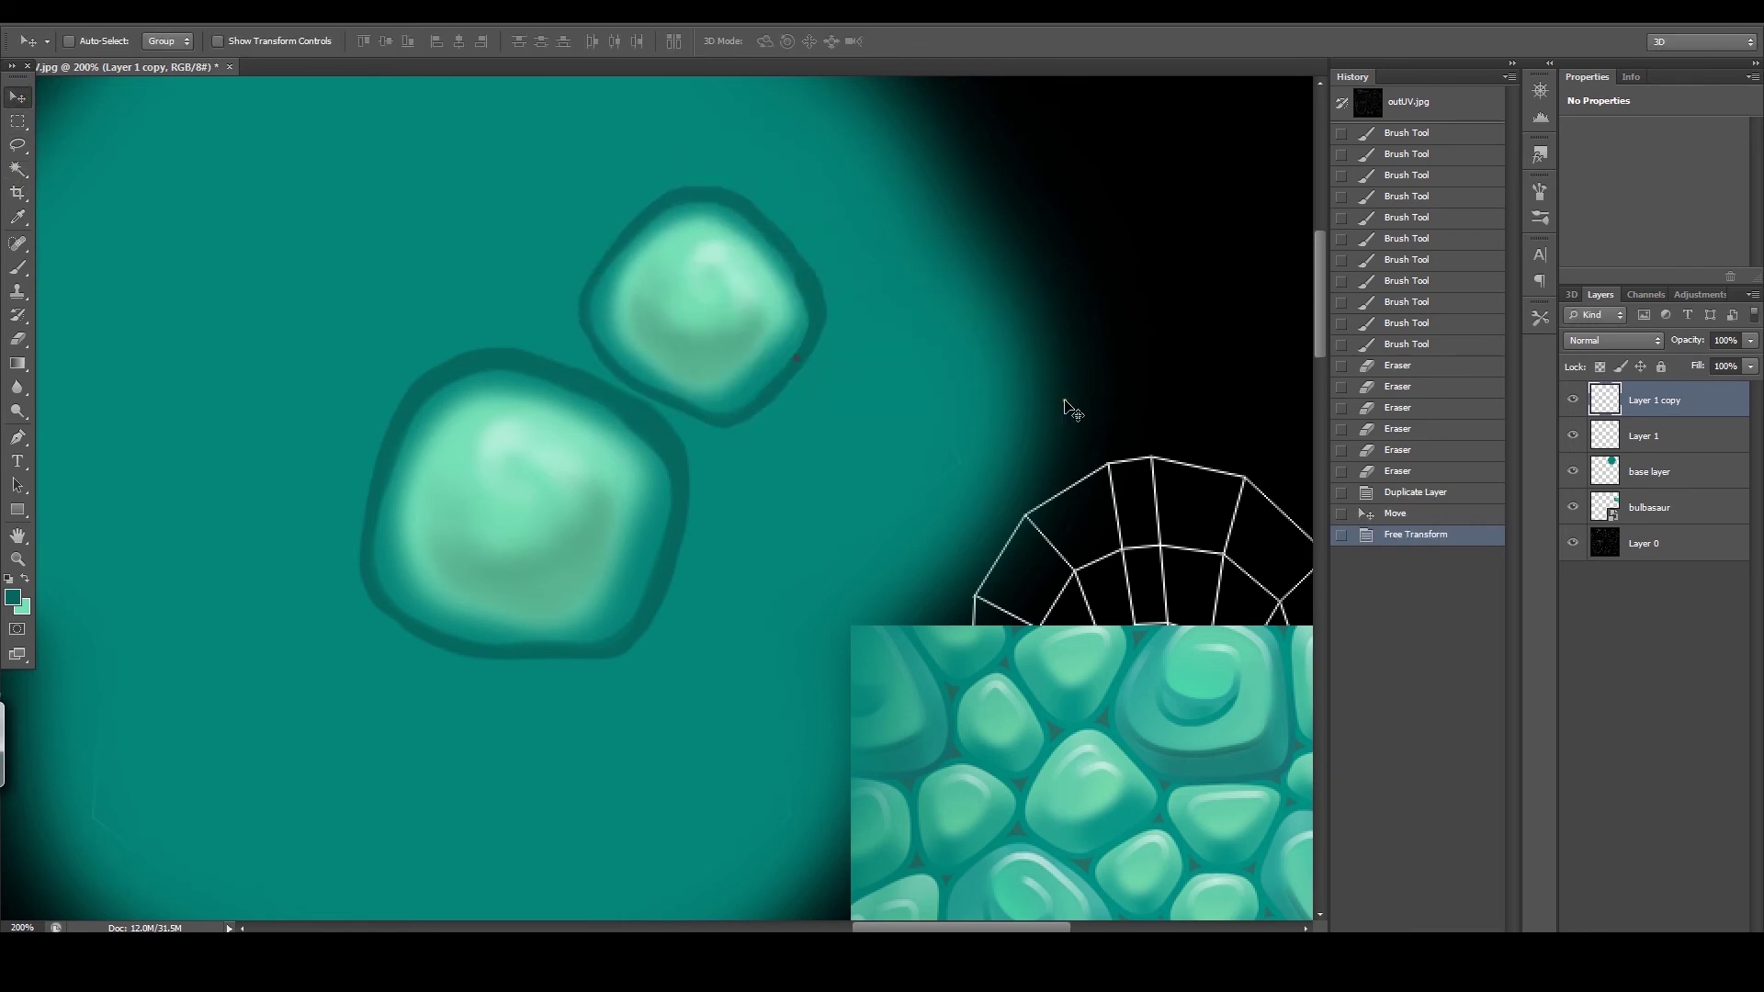
# Step: Duplicate the small stone, rotate the new copy about -63°, and fit it above the large stone beside the first copy
pyautogui.moveTo(1665, 413); pyautogui.dragTo(1687, 929)
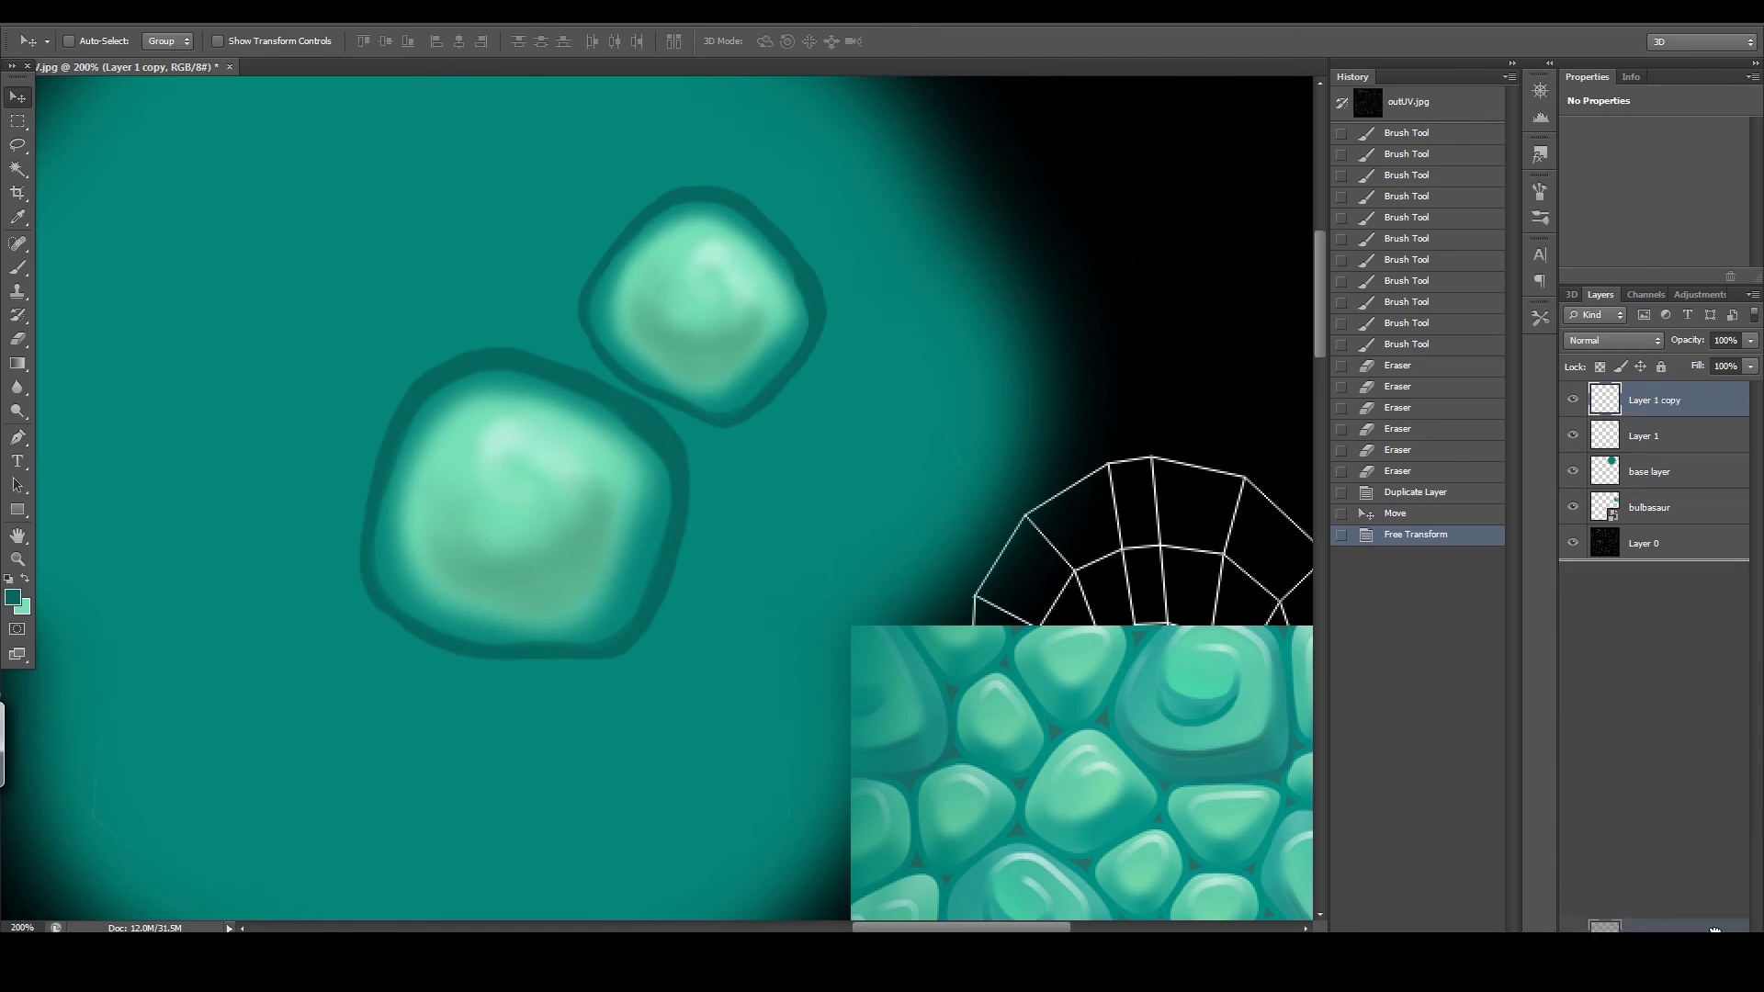
pyautogui.moveTo(810, 384); pyautogui.dragTo(537, 255)
pyautogui.hotkey('ctrl', 't')
pyautogui.moveTo(634, 163); pyautogui.dragTo(445, 228)
pyautogui.moveTo(544, 154); pyautogui.dragTo(552, 94)
pyautogui.moveTo(505, 246); pyautogui.dragTo(530, 247)
pyautogui.moveTo(271, 159); pyautogui.dragTo(300, 268)
pyautogui.moveTo(470, 247); pyautogui.dragTo(482, 262)
pyautogui.click(18, 97)
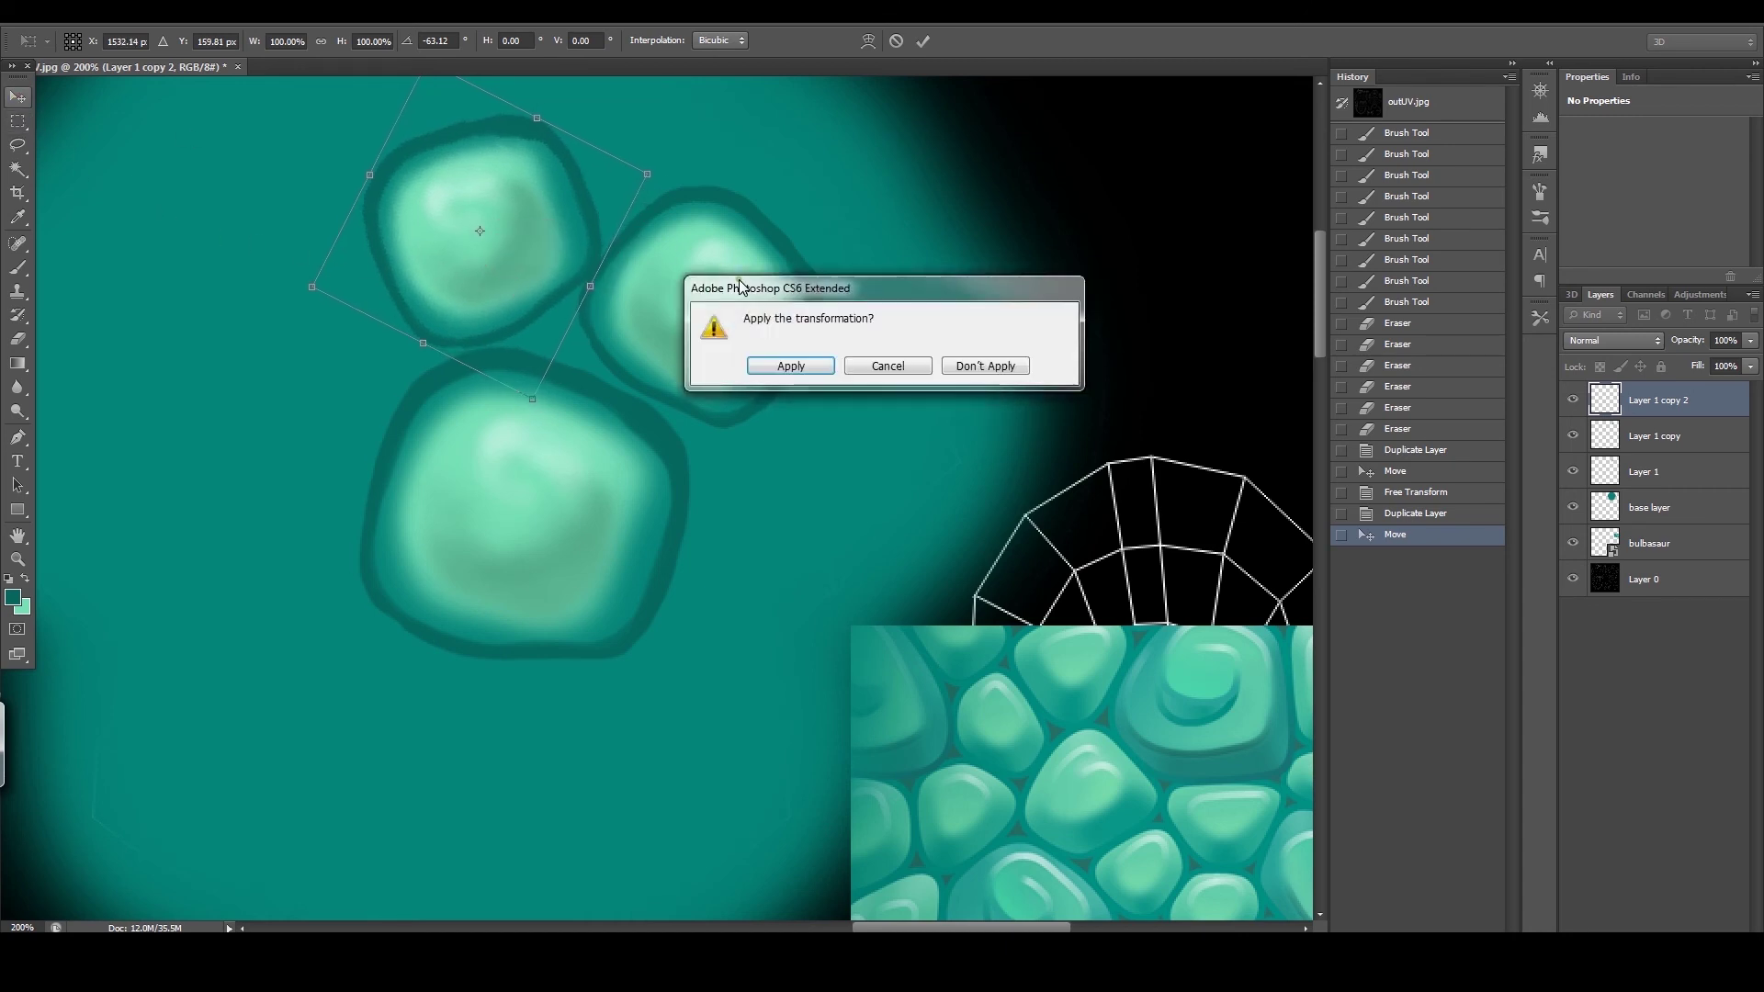
pyautogui.click(792, 366)
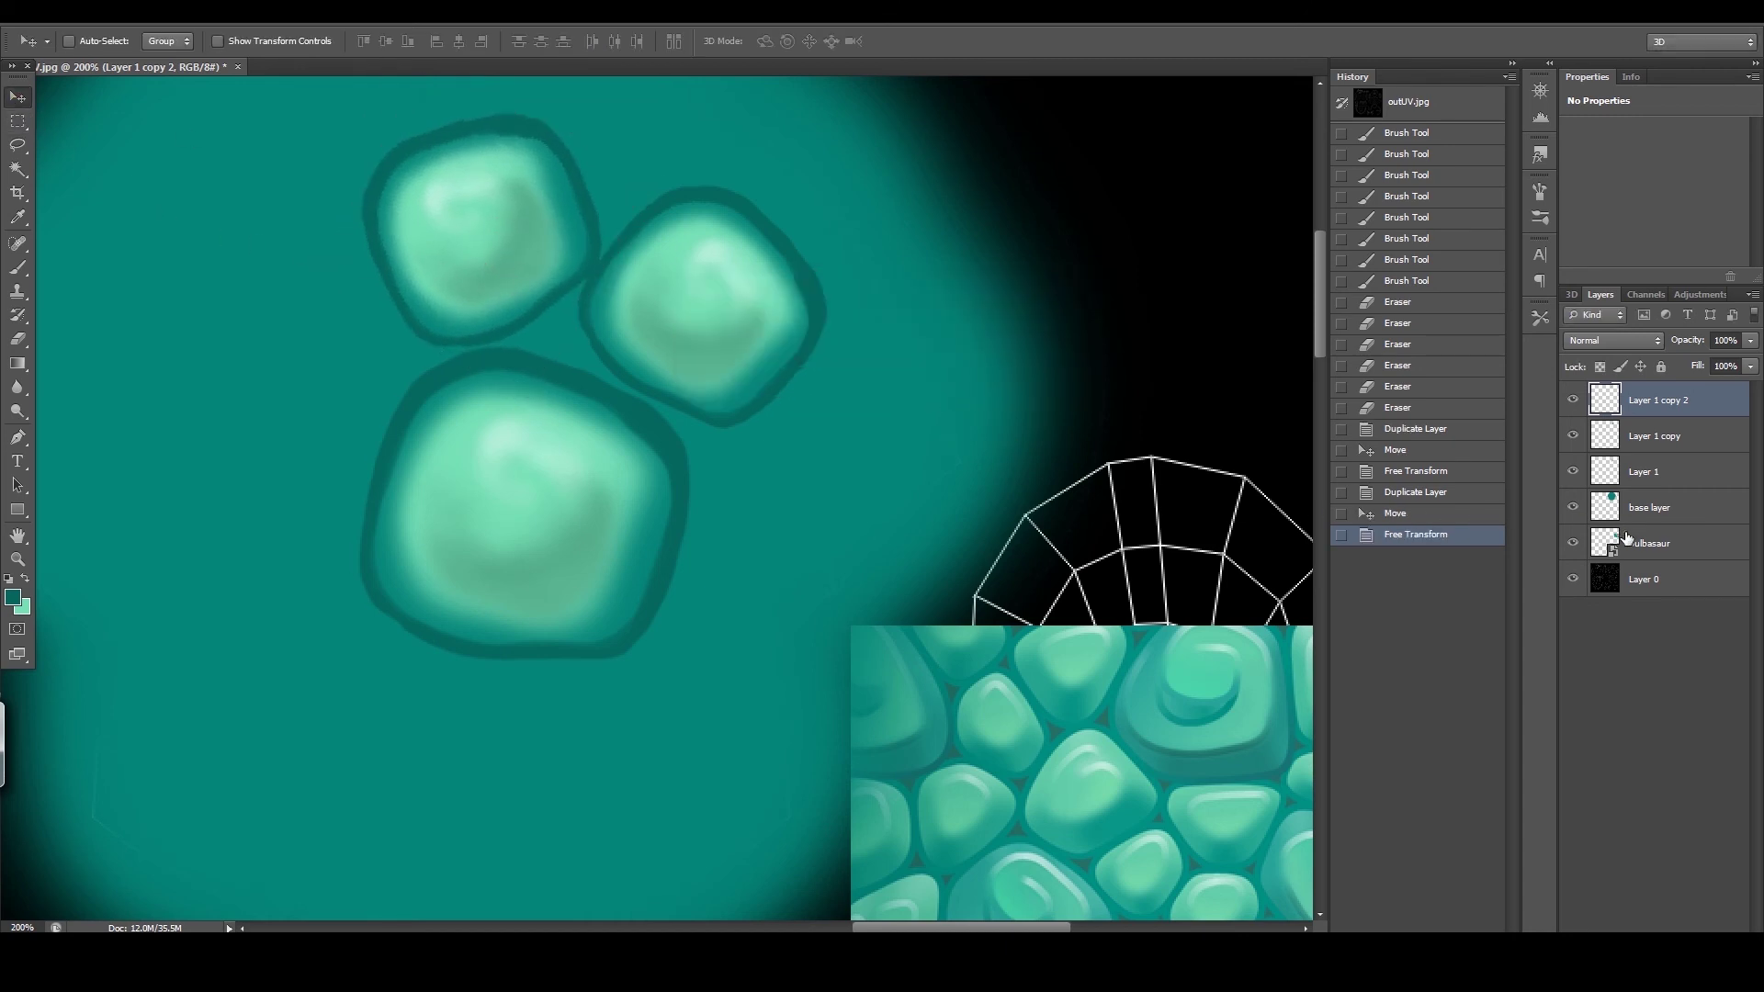
# Step: Try a Color Overlay on the base layer, sampling the stone outline's dark teal and adjusting it to a slightly different shade
pyautogui.click(1640, 508)
pyautogui.click(1620, 941)
pyautogui.click(1668, 850)
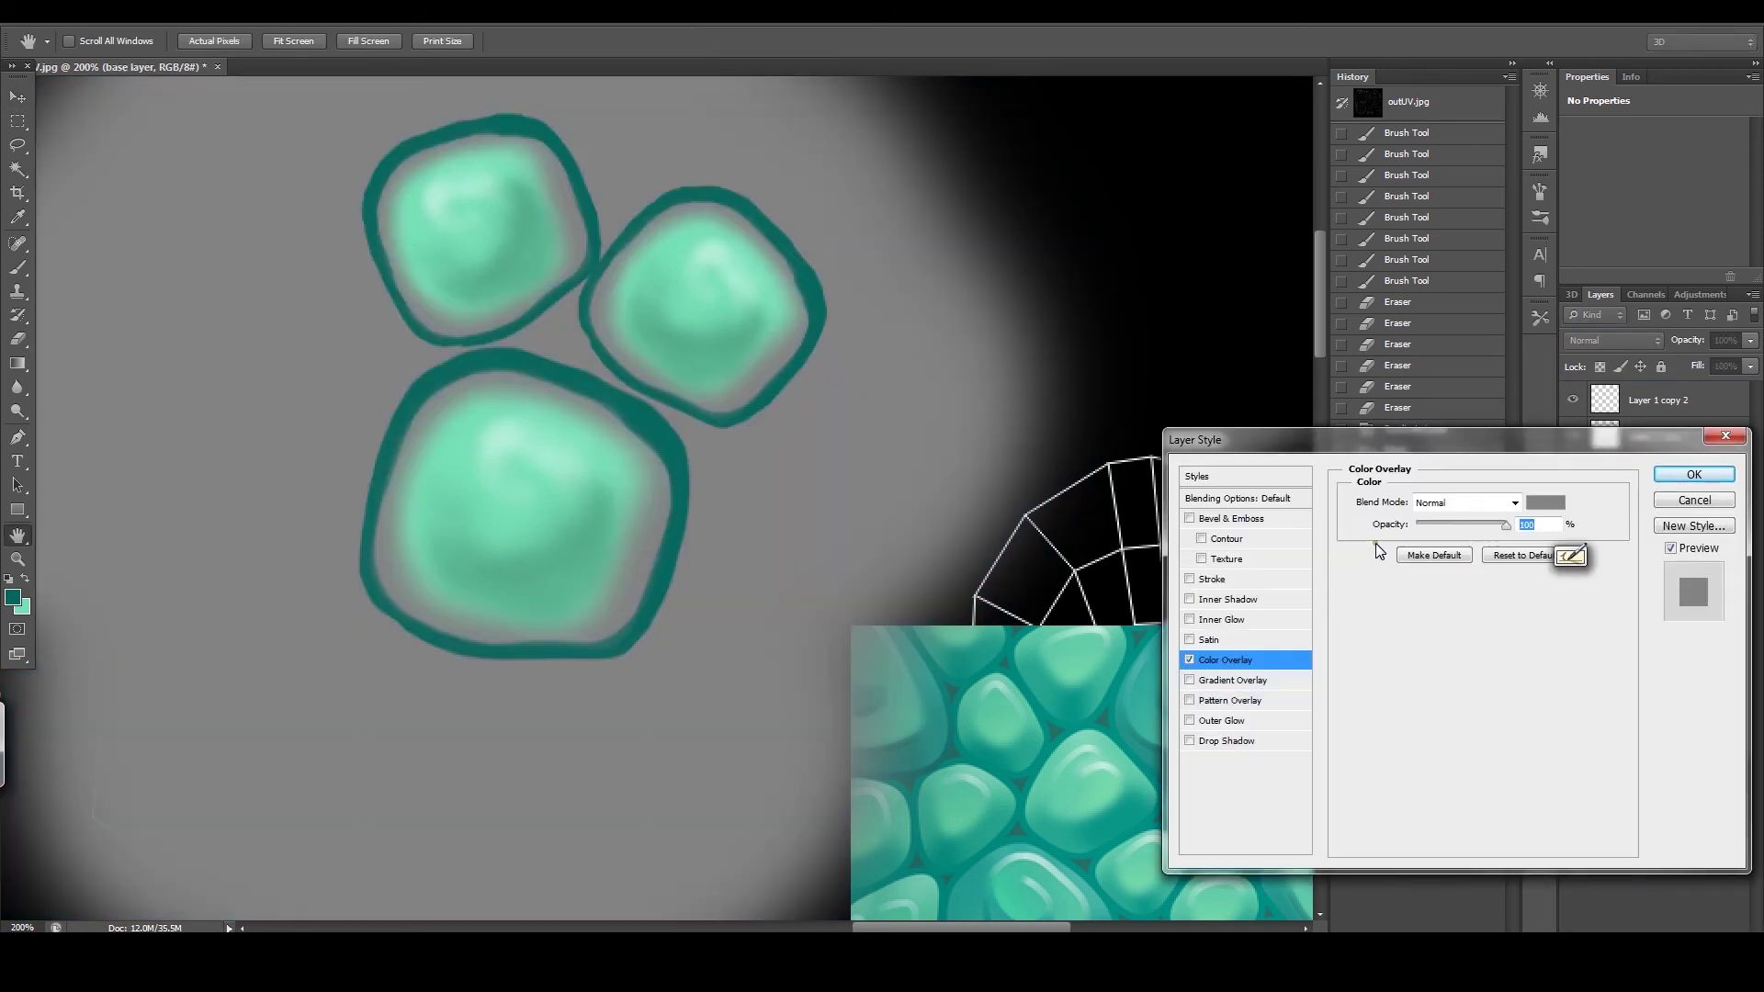
pyautogui.click(1544, 505)
pyautogui.click(680, 446)
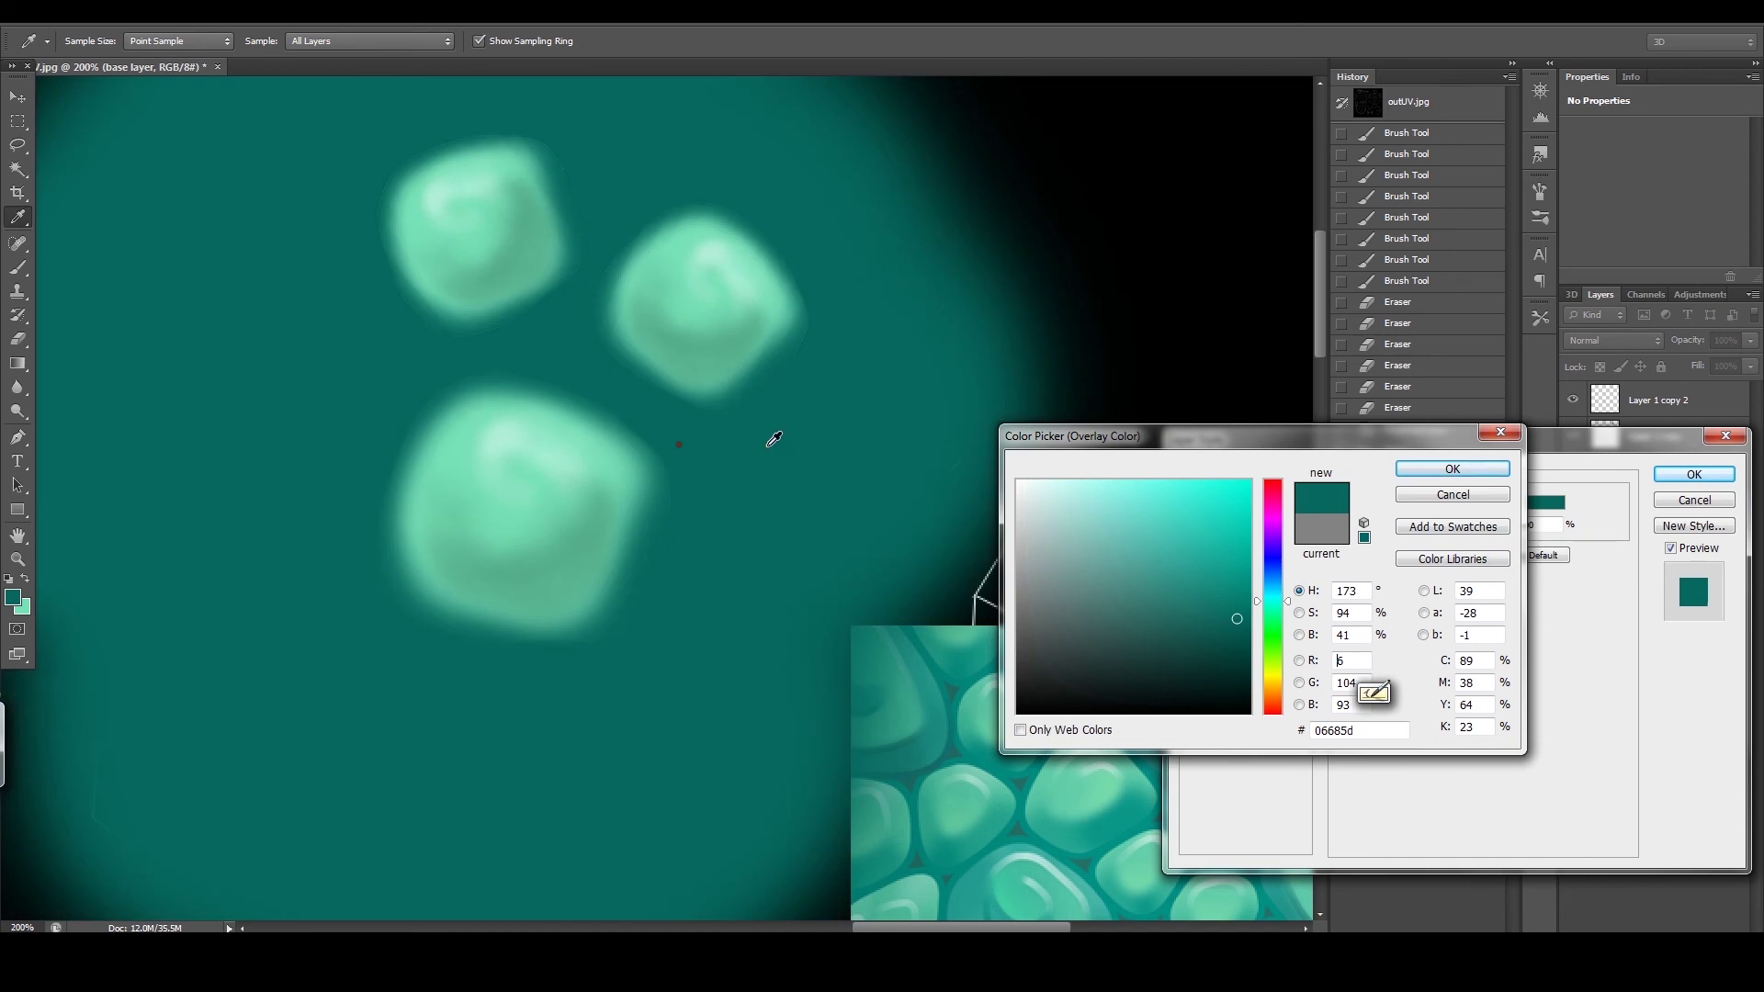
pyautogui.moveTo(1235, 597)
pyautogui.mouseDown()
pyautogui.moveTo(1240, 637)
pyautogui.moveTo(1215, 588)
pyautogui.moveTo(1241, 621)
pyautogui.moveTo(1250, 609)
pyautogui.mouseUp()
pyautogui.click(1244, 610)
pyautogui.click(1248, 626)
pyautogui.click(1452, 470)
pyautogui.click(1693, 474)
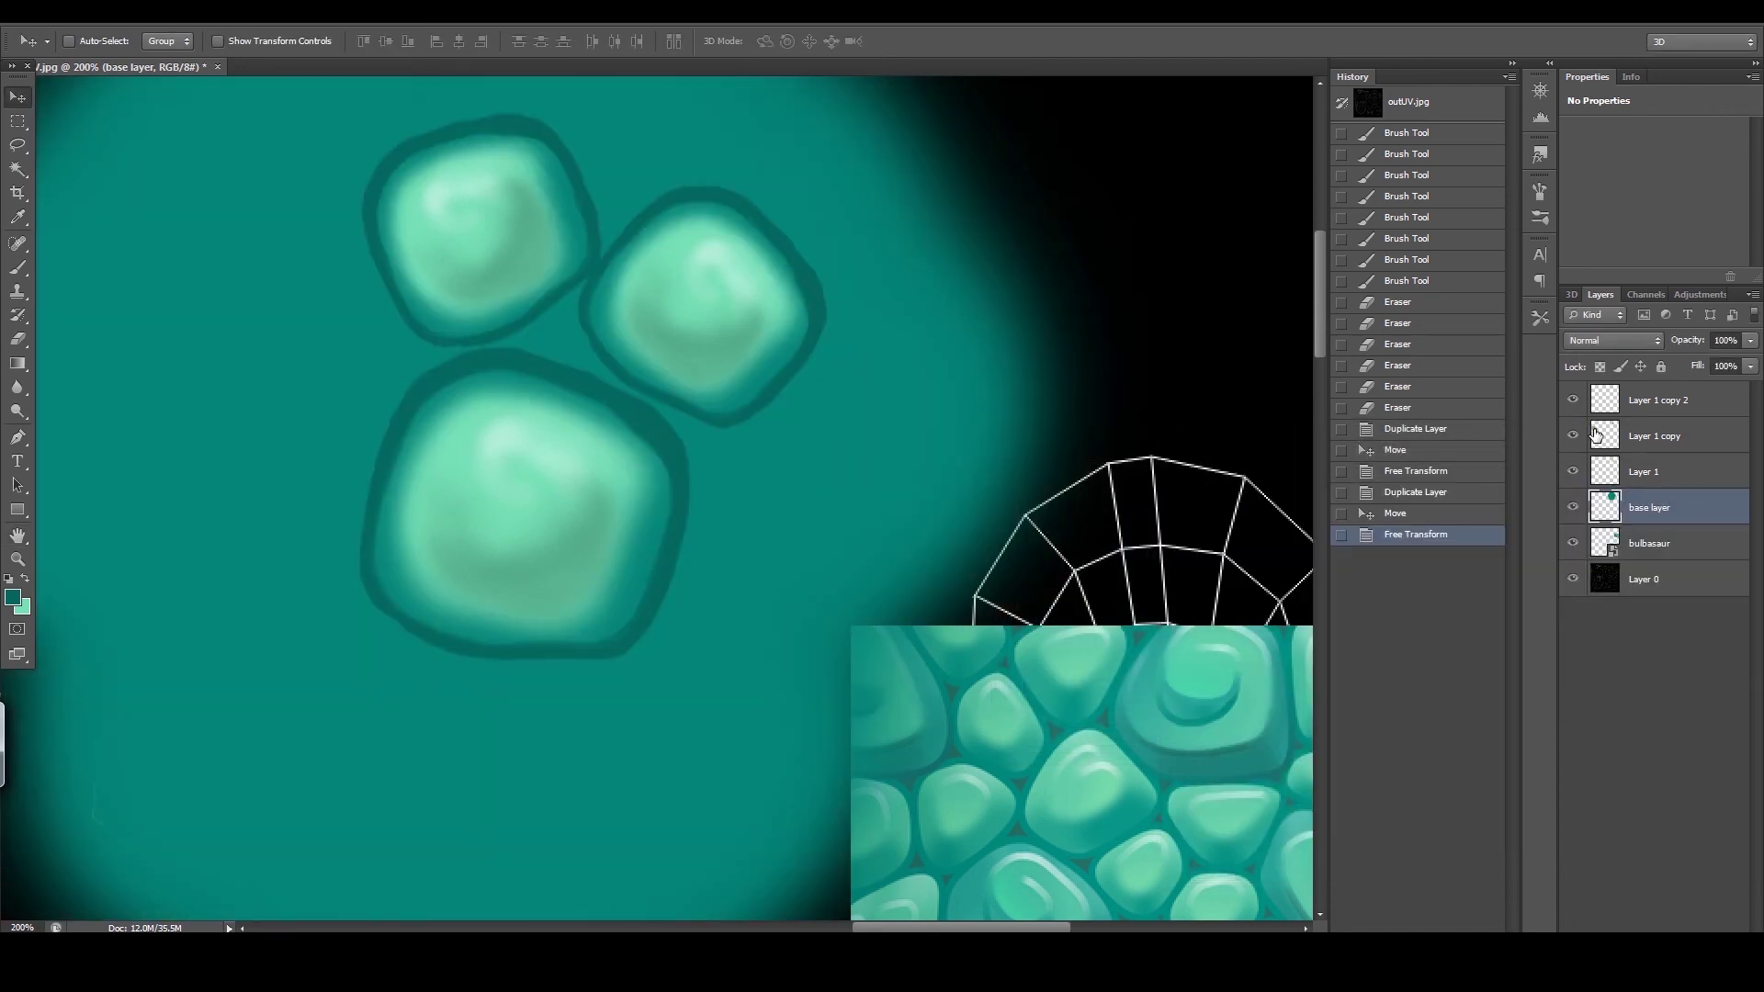
# Step: Hide the two small stone copies, Layer 1 copy and Layer 1 copy 2, and delete both layers
pyautogui.click(1574, 406)
pyautogui.click(1573, 436)
pyautogui.click(1654, 437)
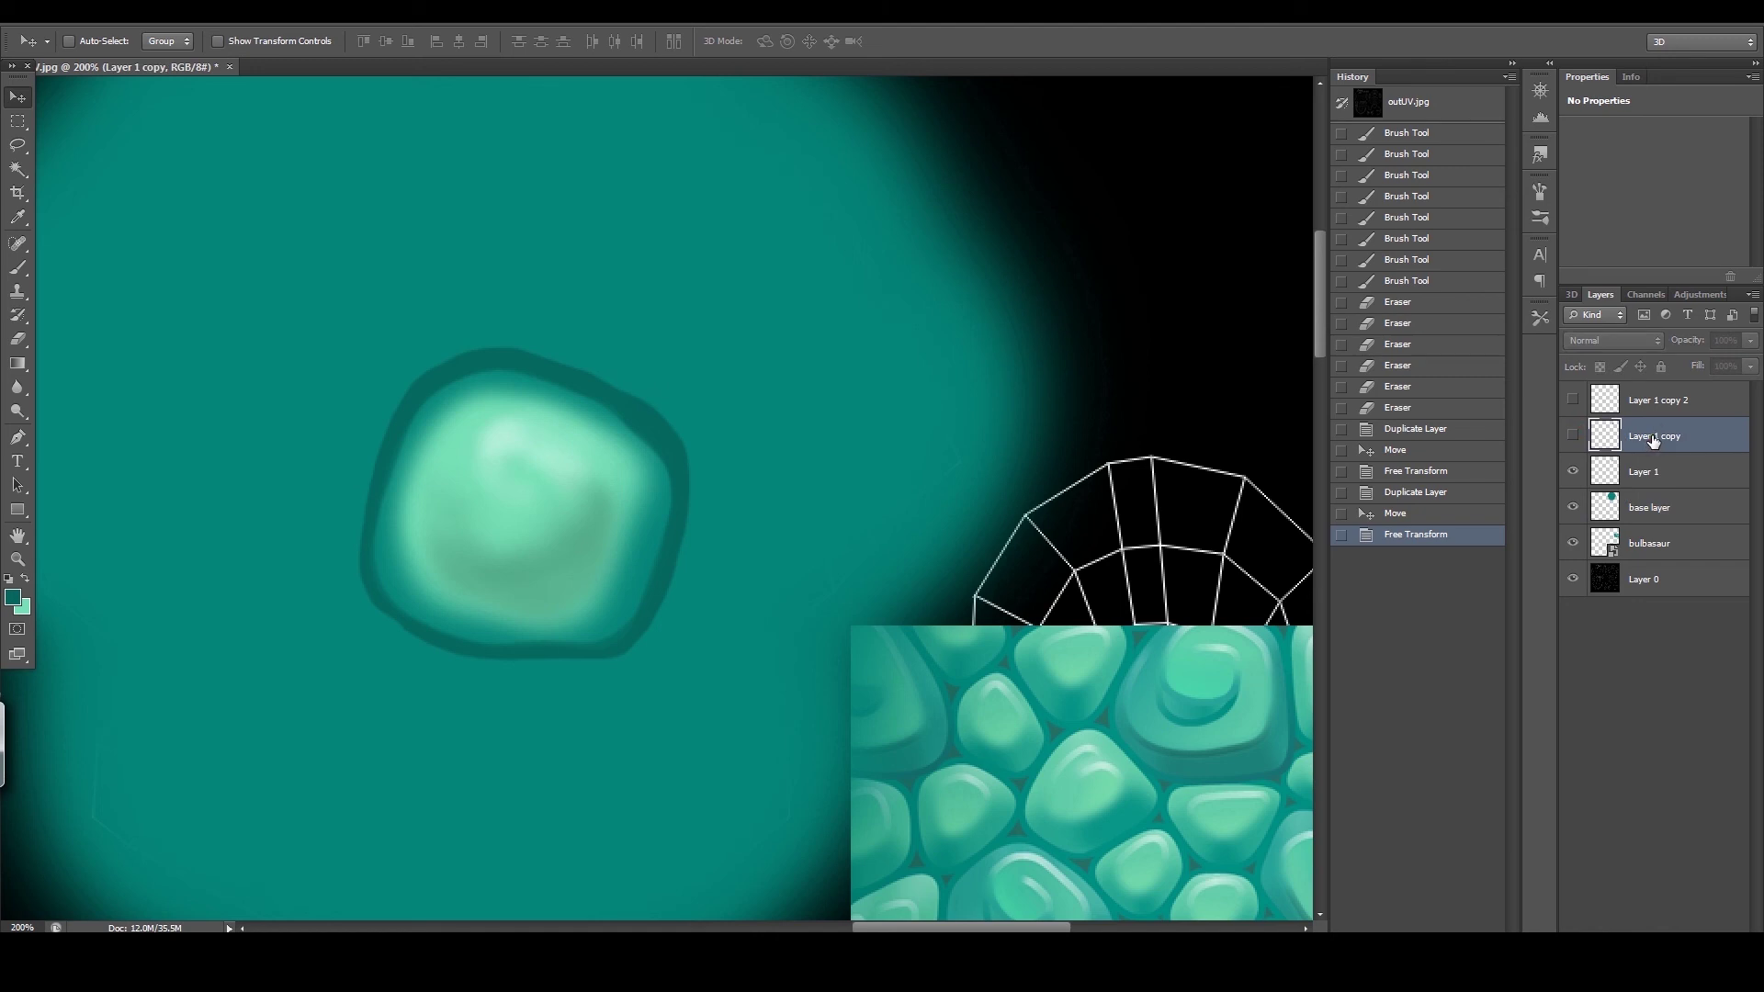
pyautogui.keyDown('shift'); pyautogui.click(1677, 403); pyautogui.keyUp('shift')
pyautogui.moveTo(1684, 430); pyautogui.dragTo(1735, 930)
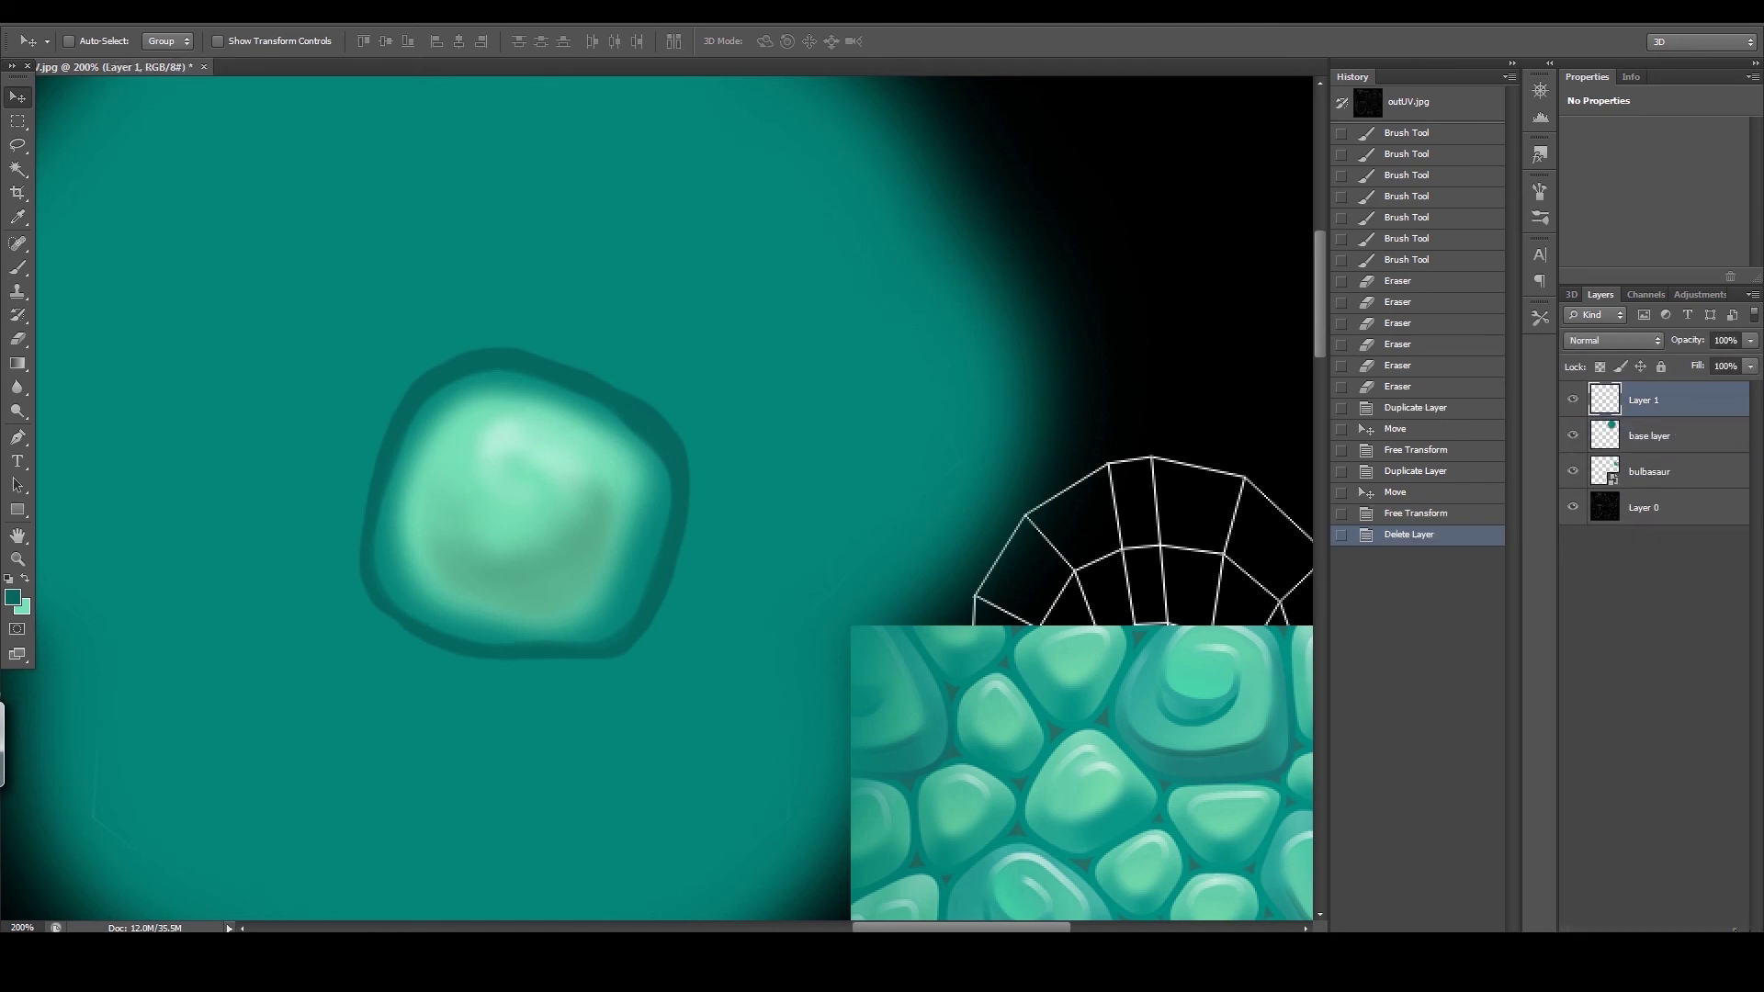
pyautogui.click(17, 560)
pyautogui.keyDown('alt'); pyautogui.click(492, 406); pyautogui.keyUp('alt')
pyautogui.keyDown('alt'); pyautogui.click(461, 485); pyautogui.keyUp('alt')
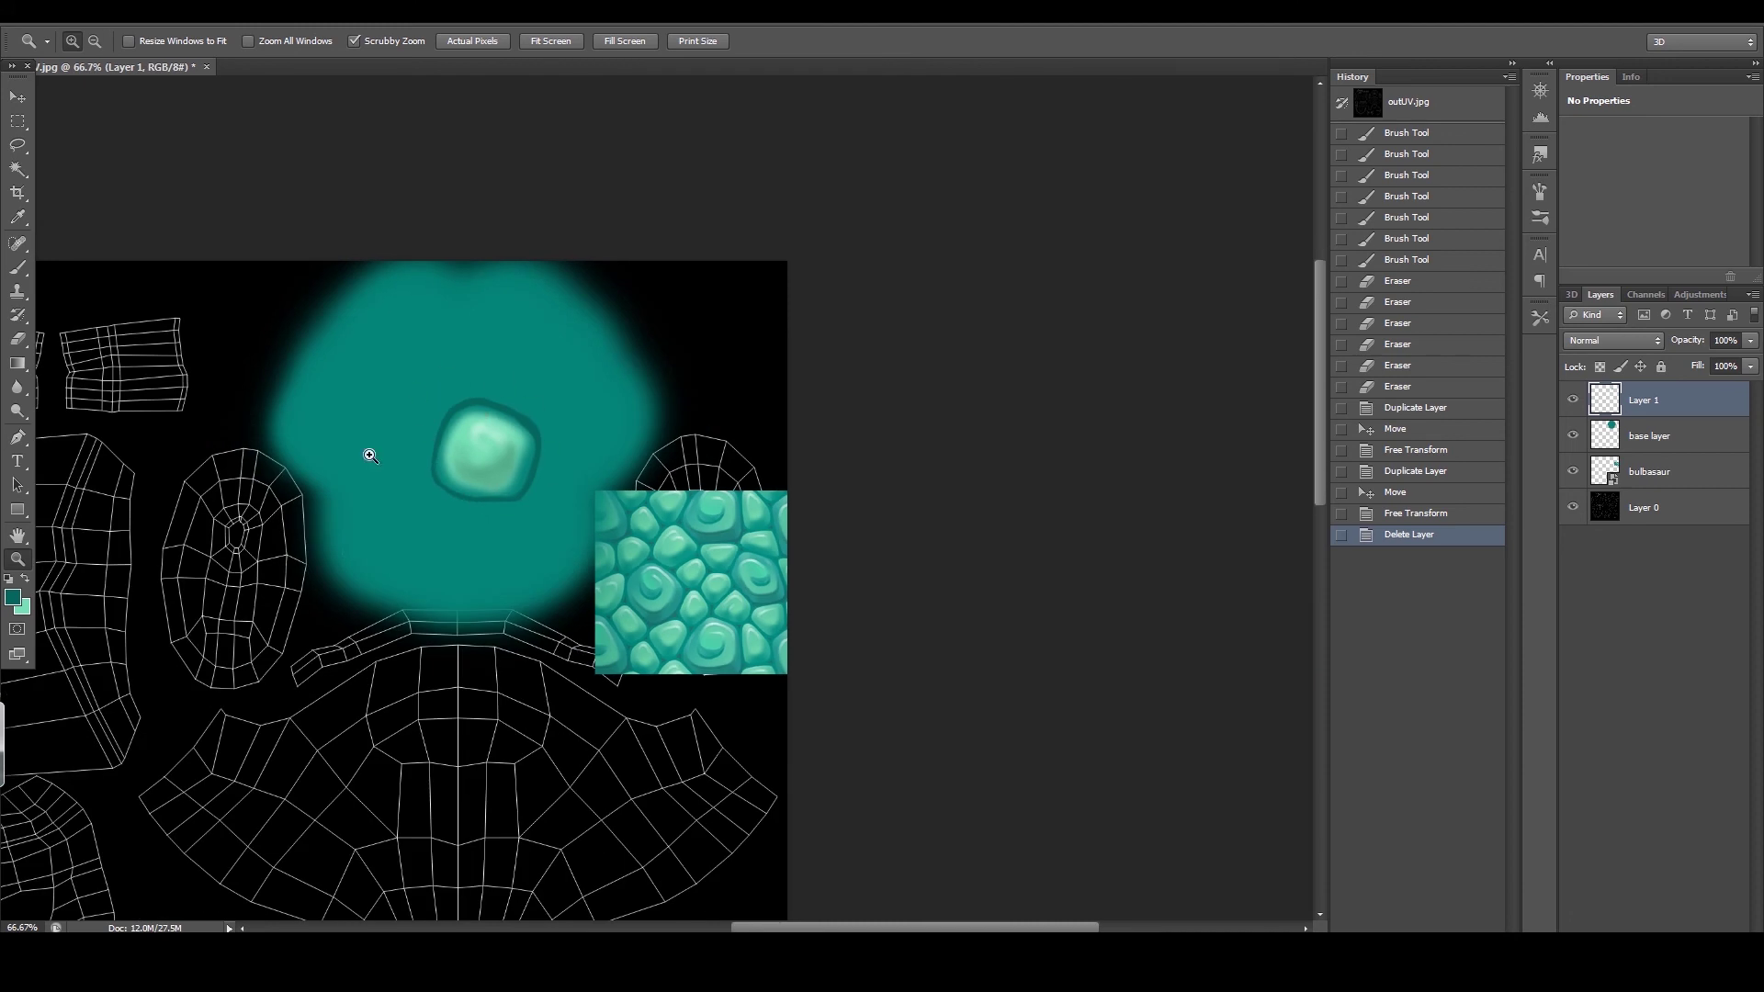
pyautogui.click(558, 414)
pyautogui.click(555, 412)
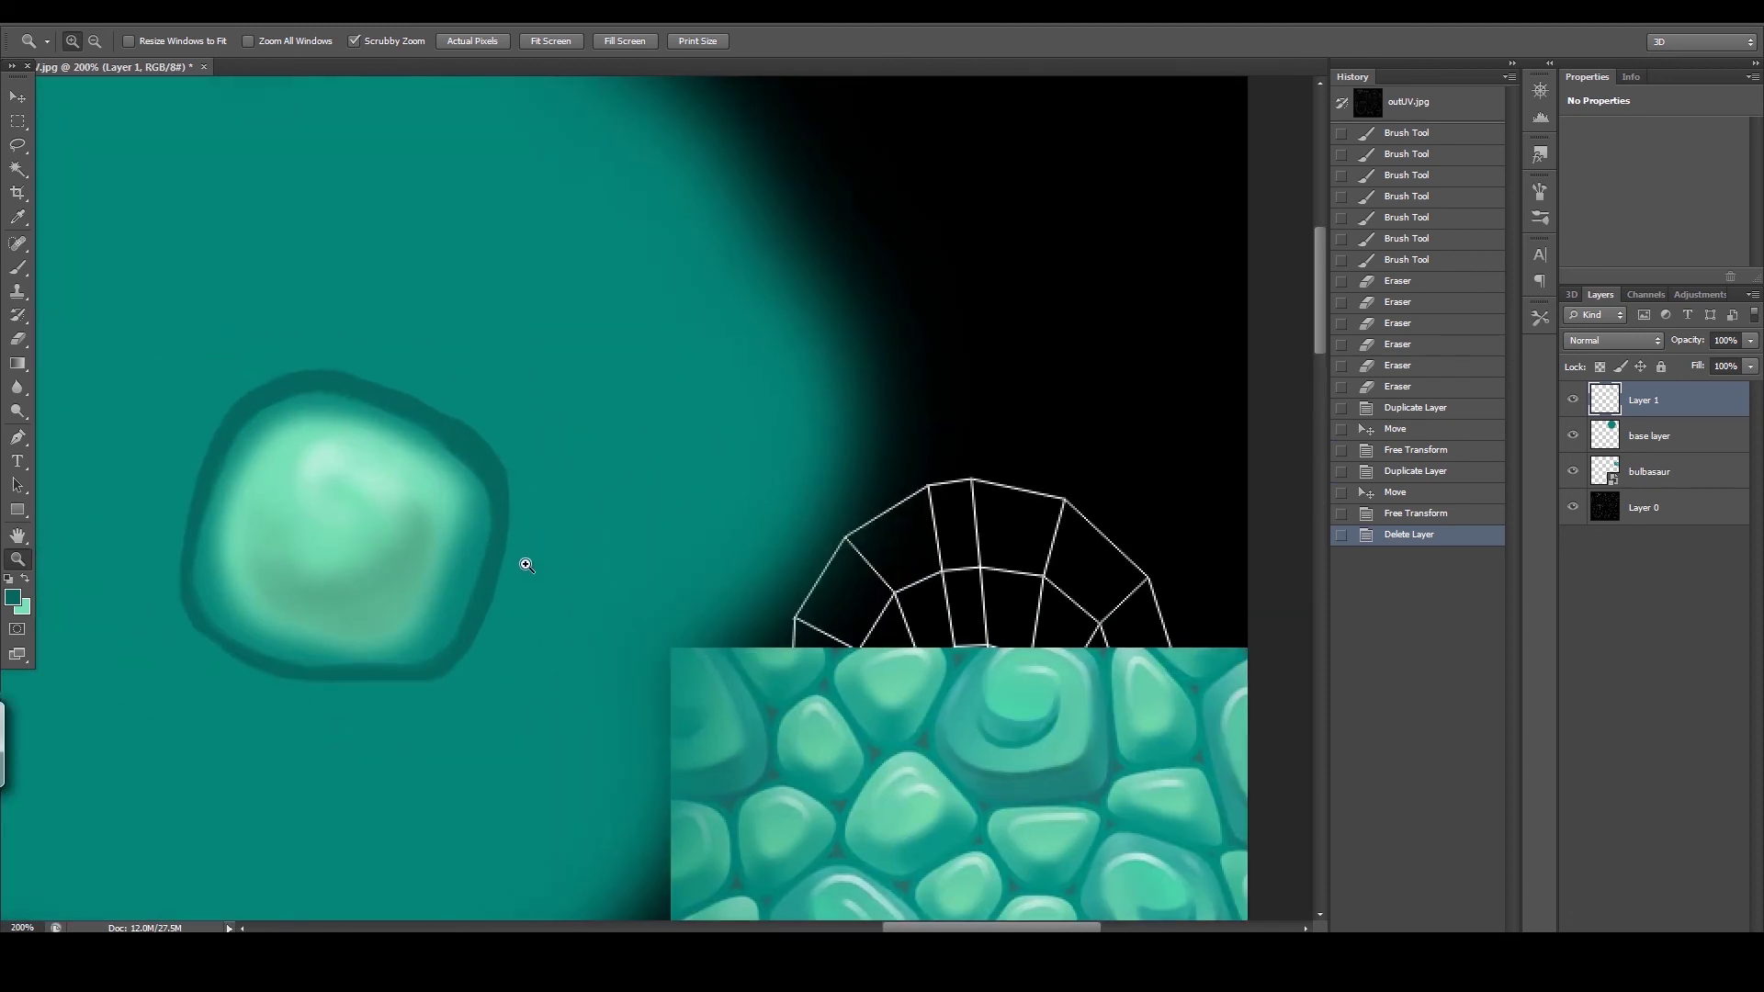